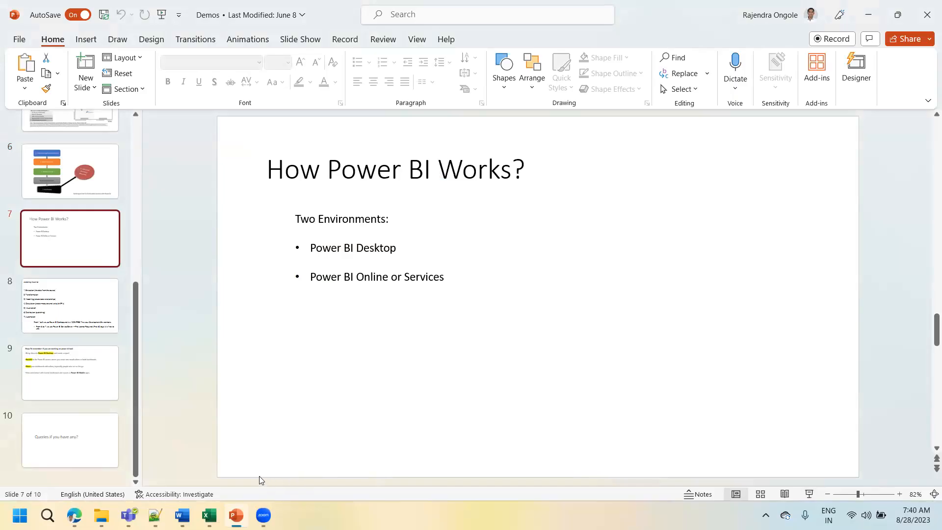
- Switch from the PowerPoint slide to the travel insurance workbook in Excel
click(209, 515)
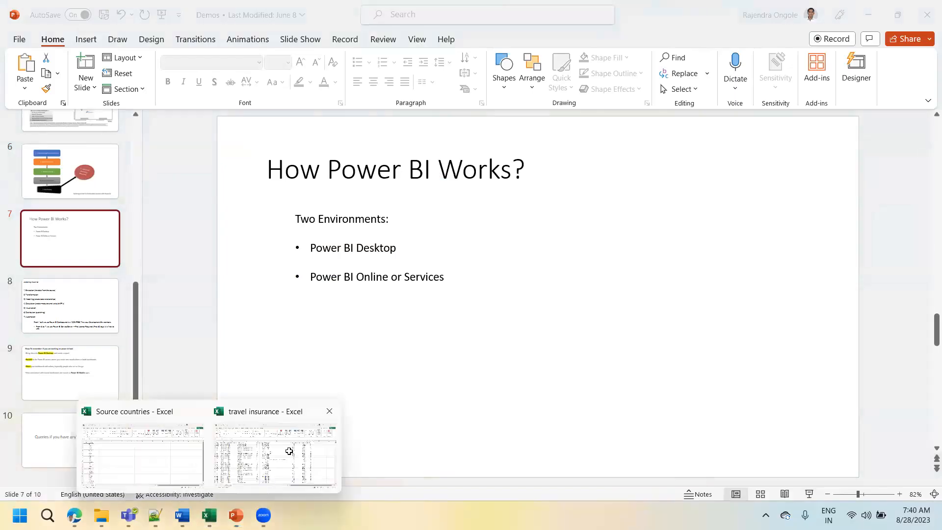
click(289, 451)
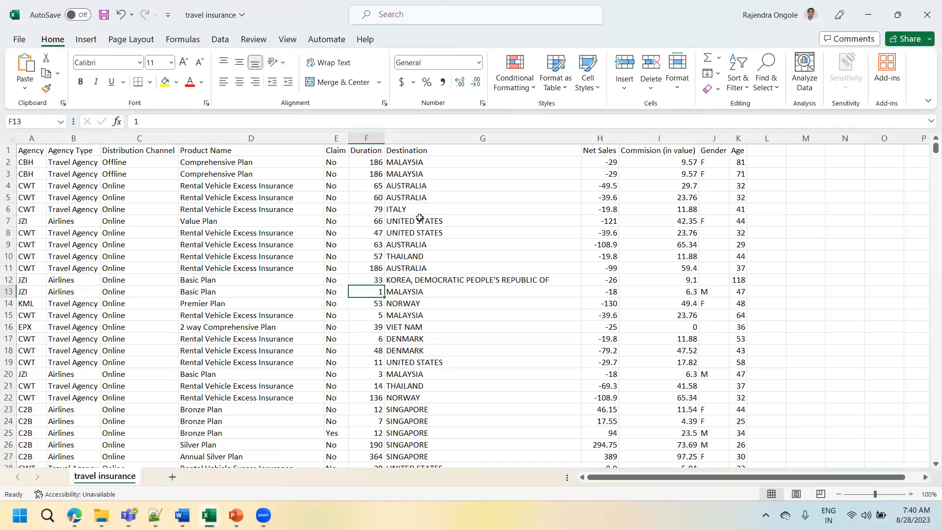
- Review the Agency Type and Distribution Channel headers, then select the entire header row 1
drag(600, 476, 452, 373)
click(137, 155)
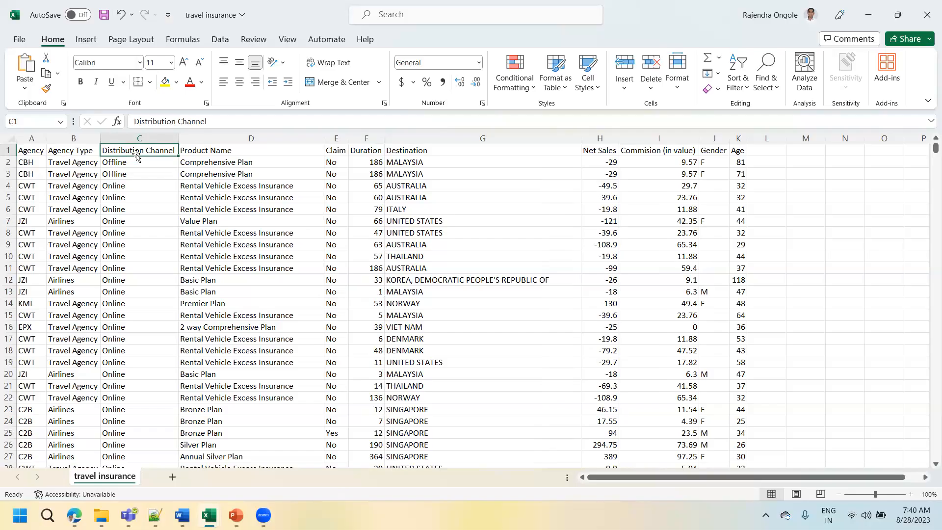
click(70, 149)
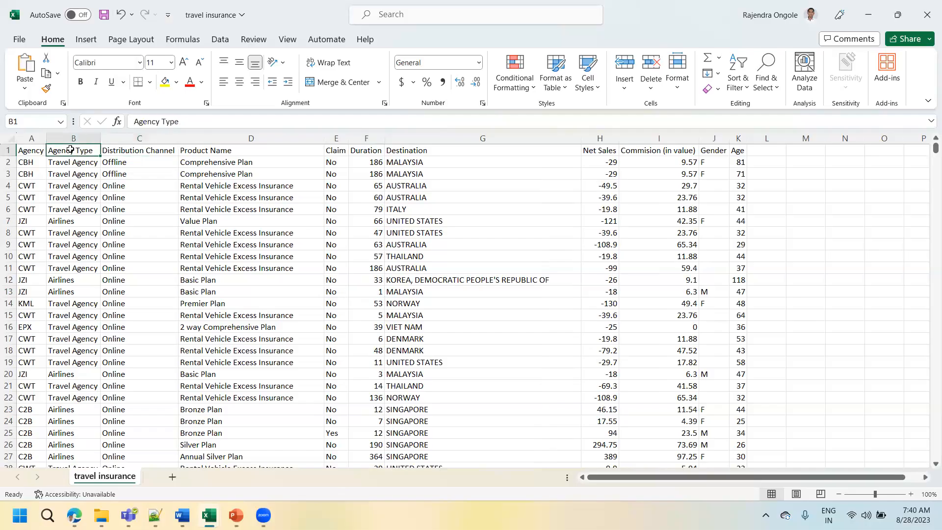
click(121, 148)
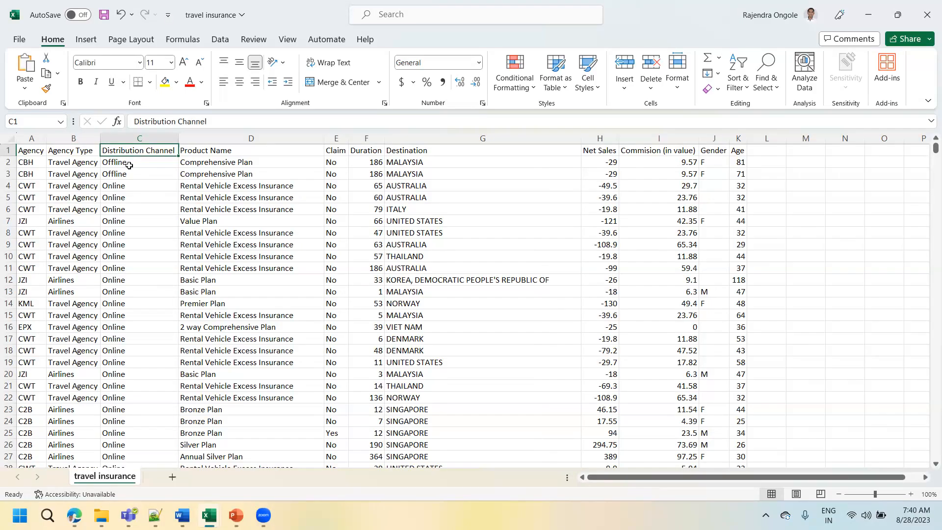
click(124, 162)
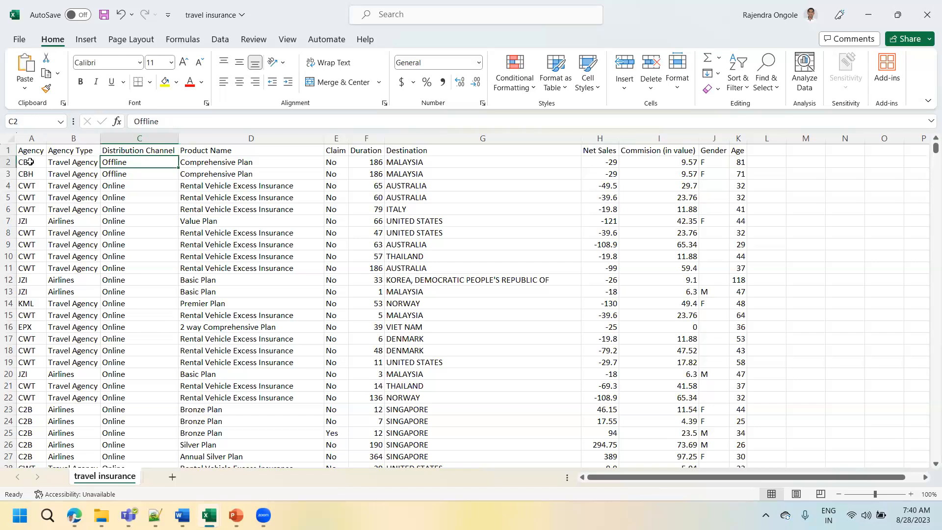
click(9, 150)
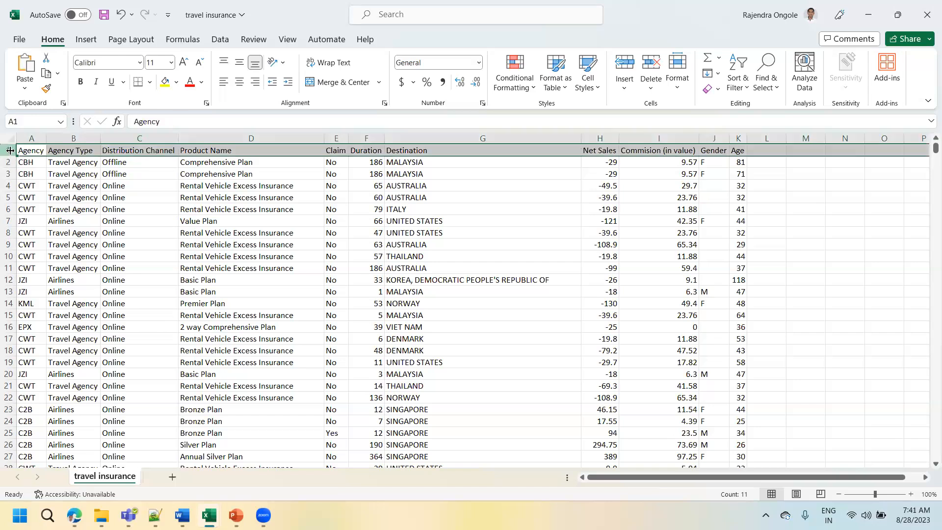
click(220, 38)
- Turn on filters for the header row and check the Distribution Channel and Product Name dropdowns
click(526, 71)
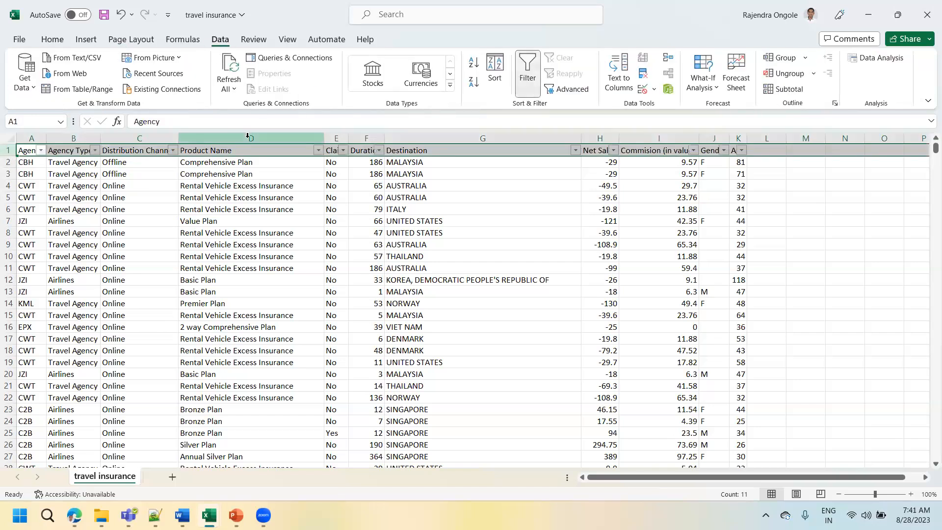
click(174, 151)
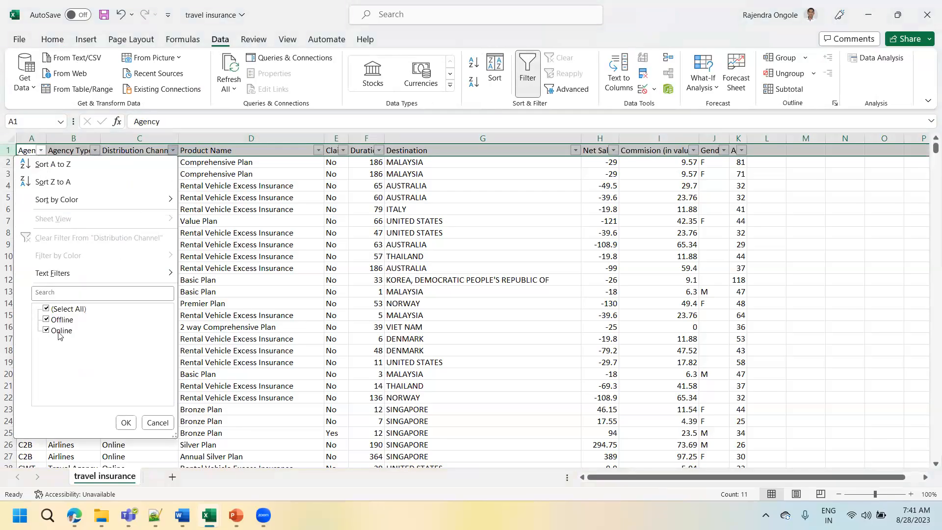
click(262, 299)
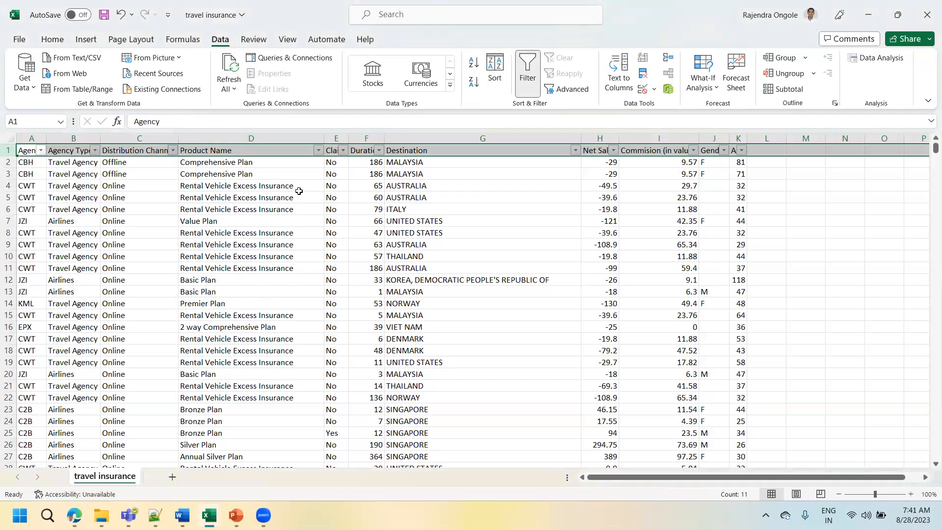
click(318, 150)
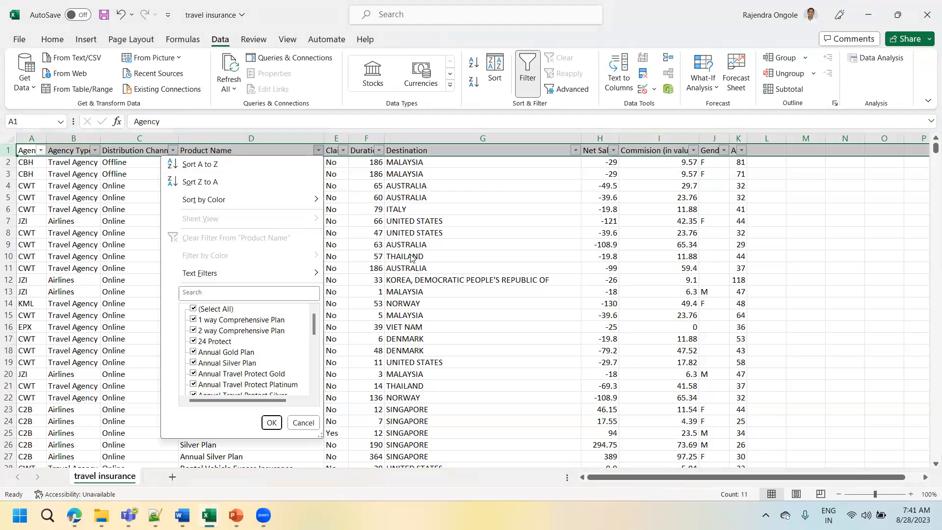
click(272, 422)
- Autofit column E to the Claim header and inspect the Claim and Duration filter lists
double_click(348, 138)
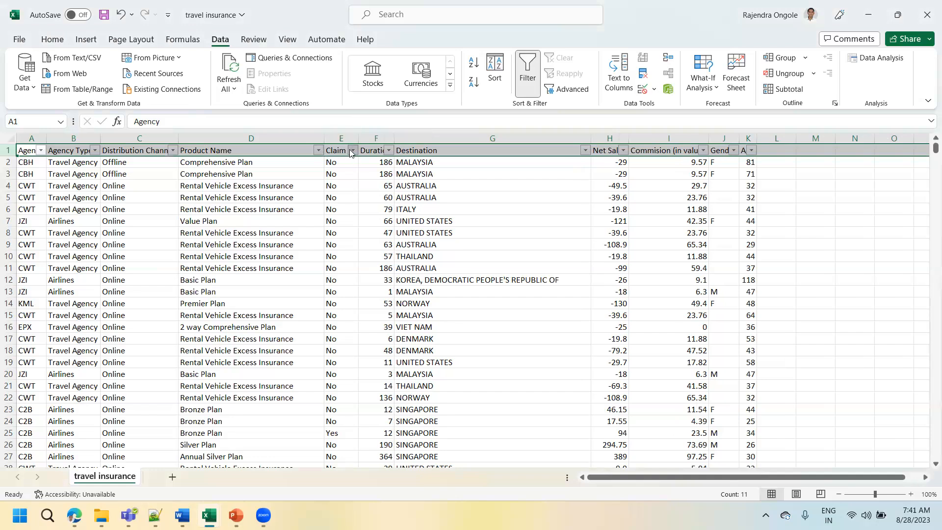
click(352, 151)
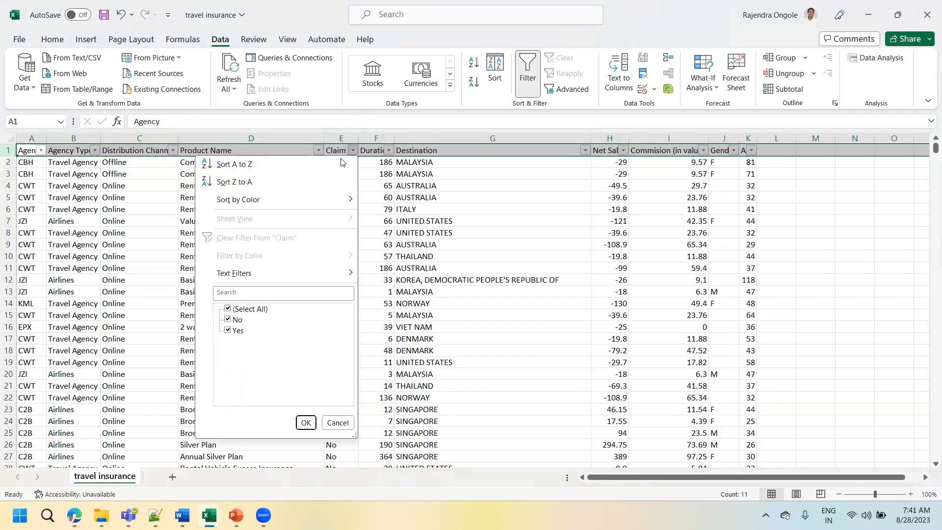
click(377, 138)
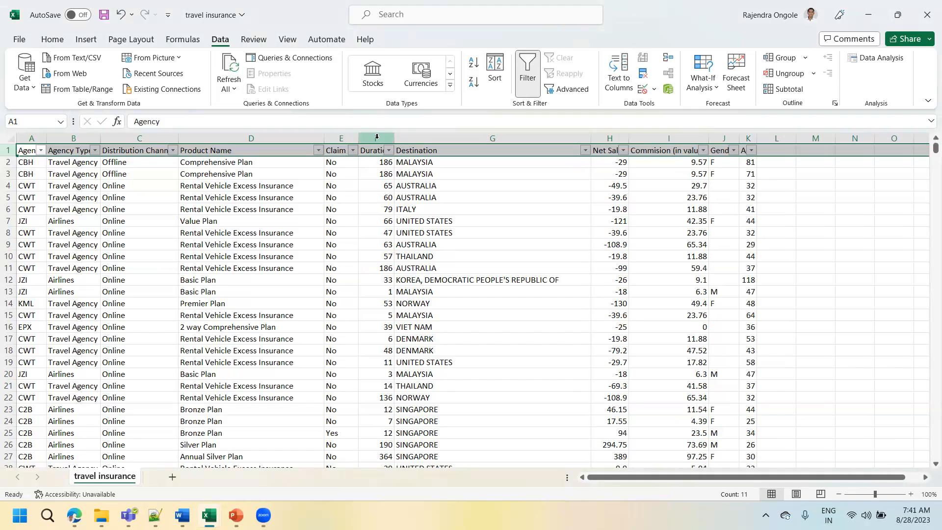
click(390, 151)
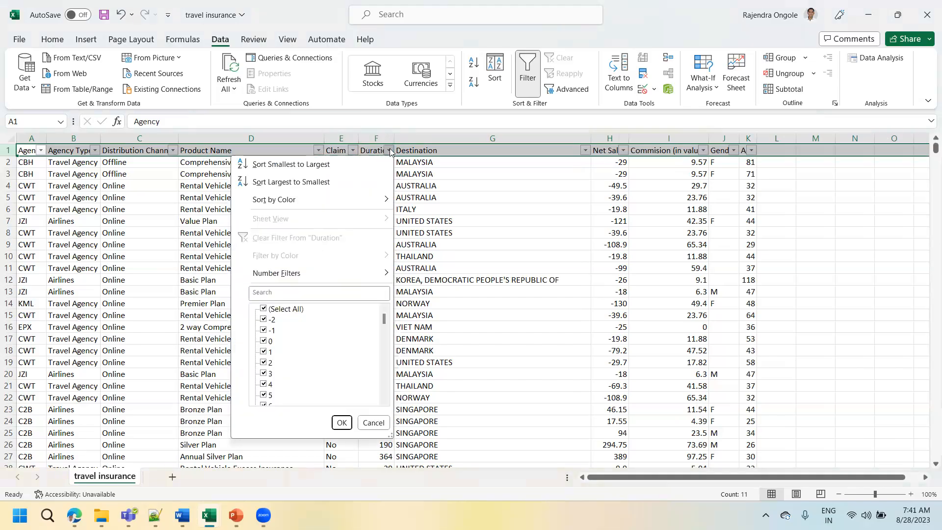
click(416, 186)
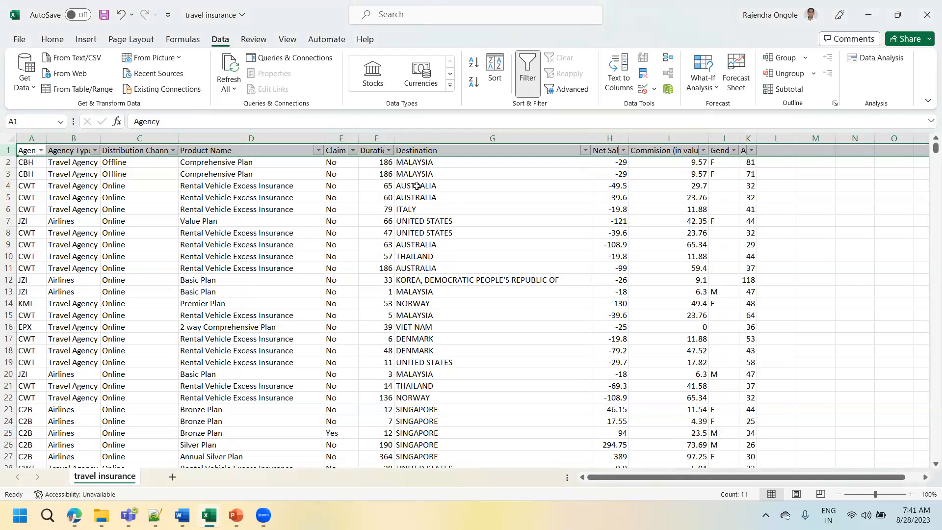
click(464, 169)
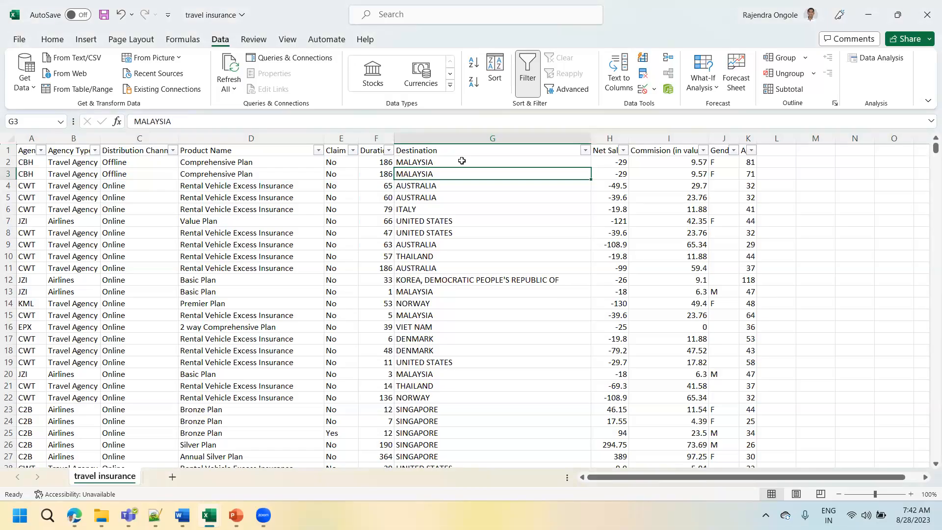
click(610, 138)
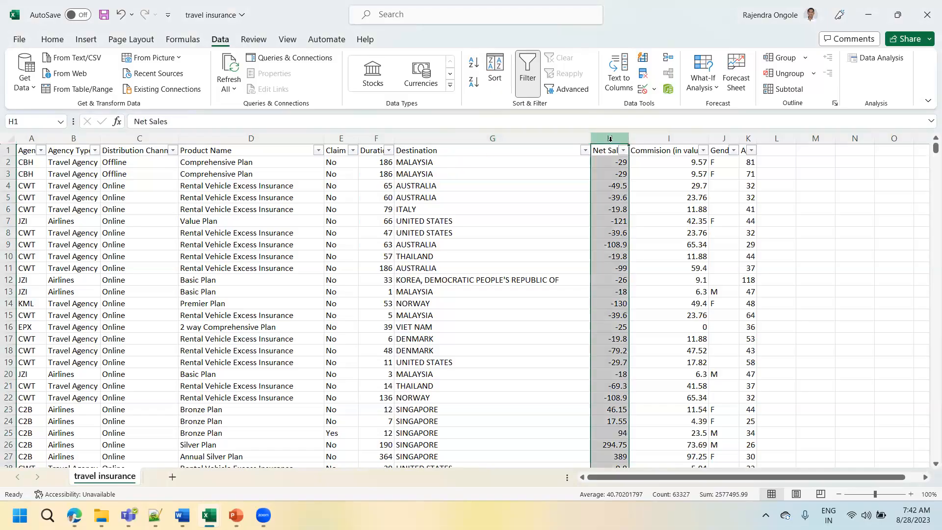
click(660, 138)
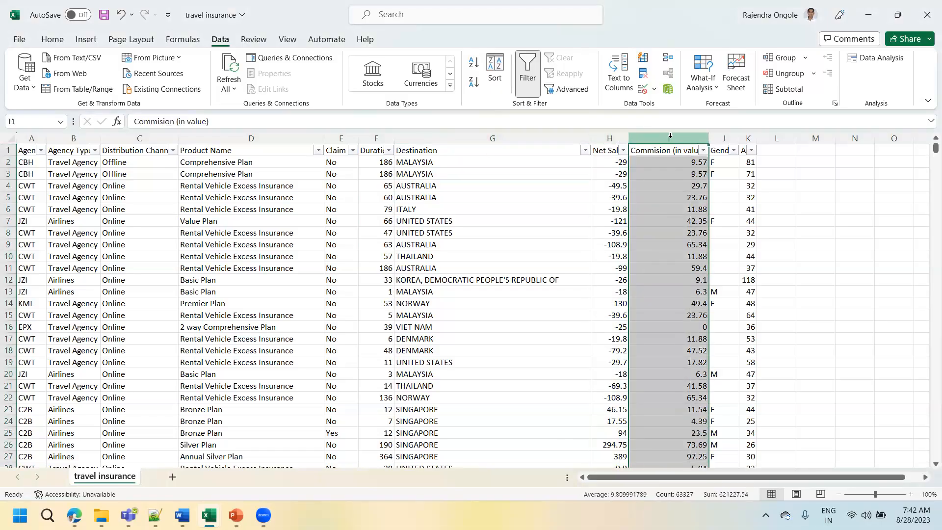
click(734, 151)
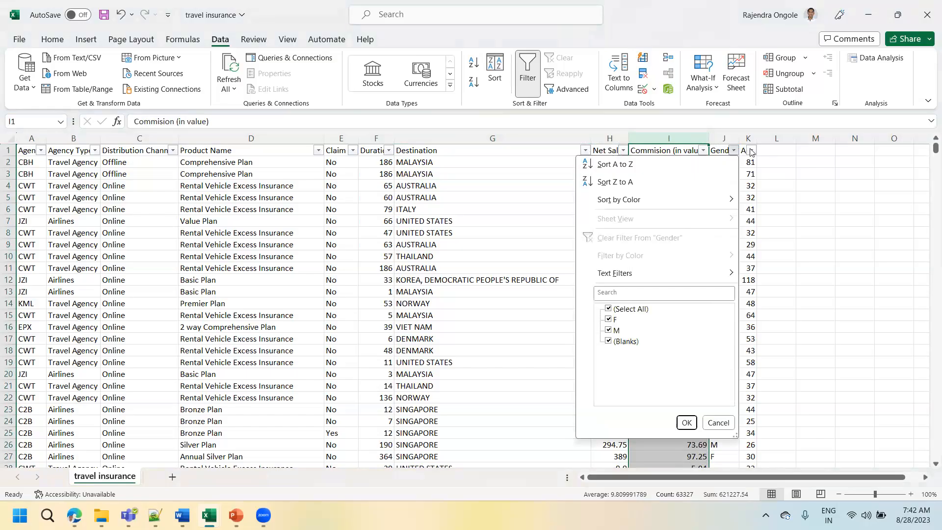
click(751, 151)
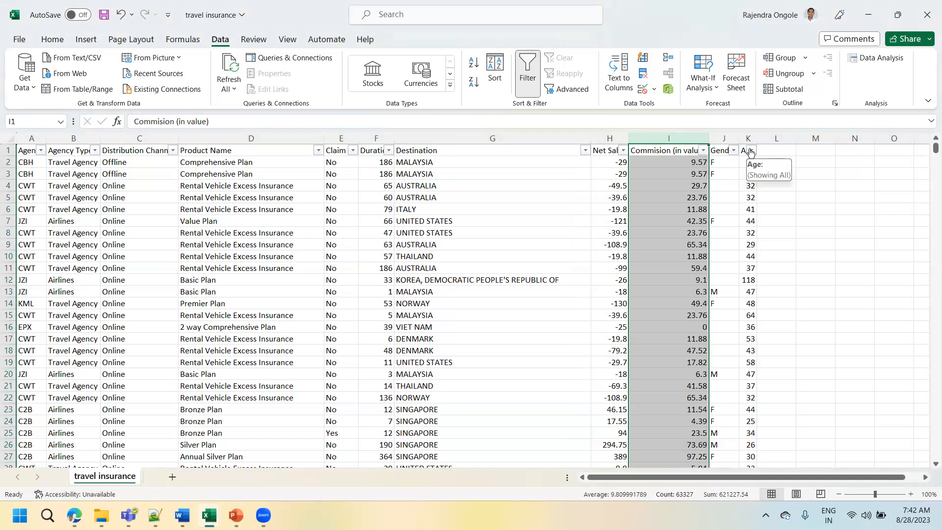
click(750, 151)
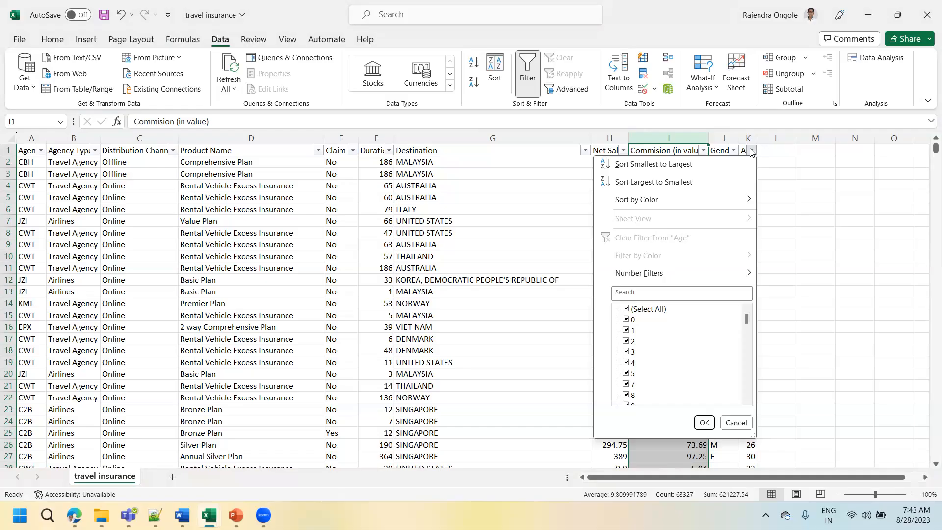
click(463, 216)
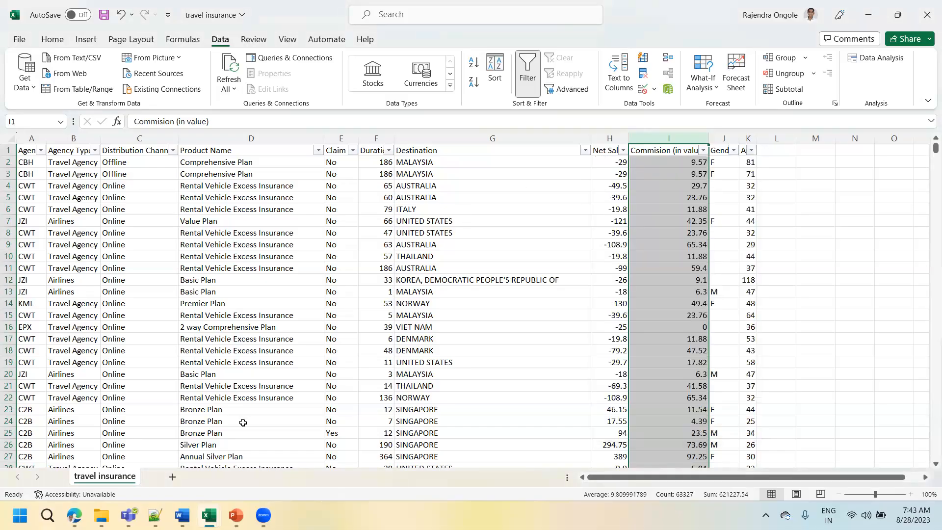
mouse_move(209, 515)
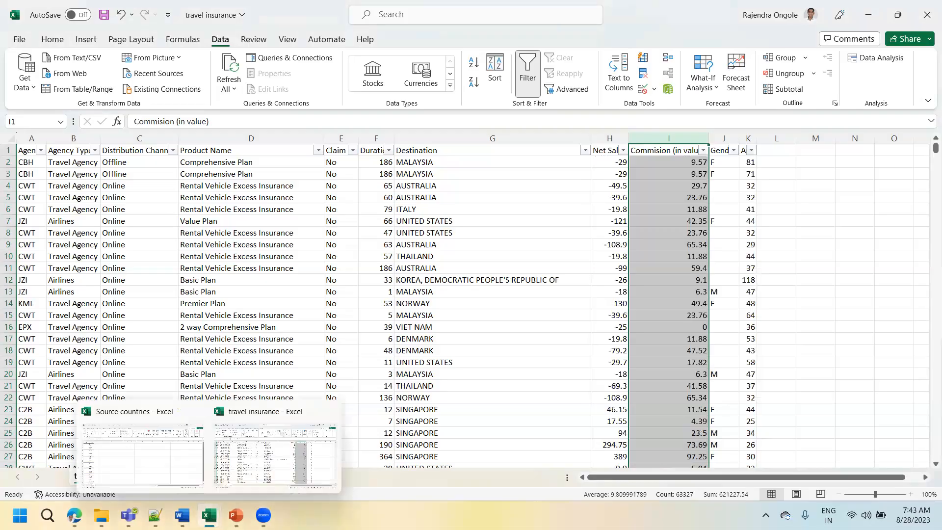
- Switch to the Source countries workbook and scroll through its numbered country list
click(177, 472)
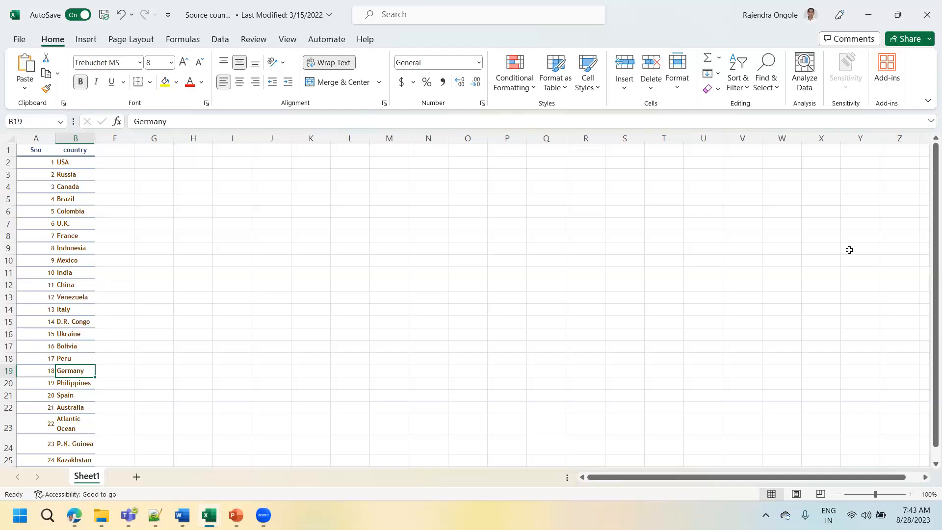
scroll(927, 245, down, 1)
scroll(927, 288, up, 1)
- View slide 6's six-step end-to-end Power BI flowchart, then minimize PowerPoint
click(236, 515)
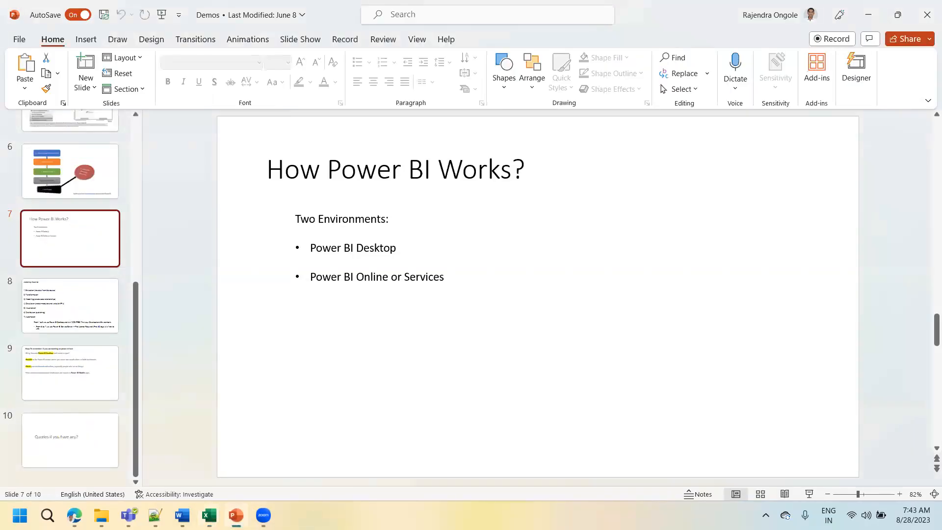
click(81, 181)
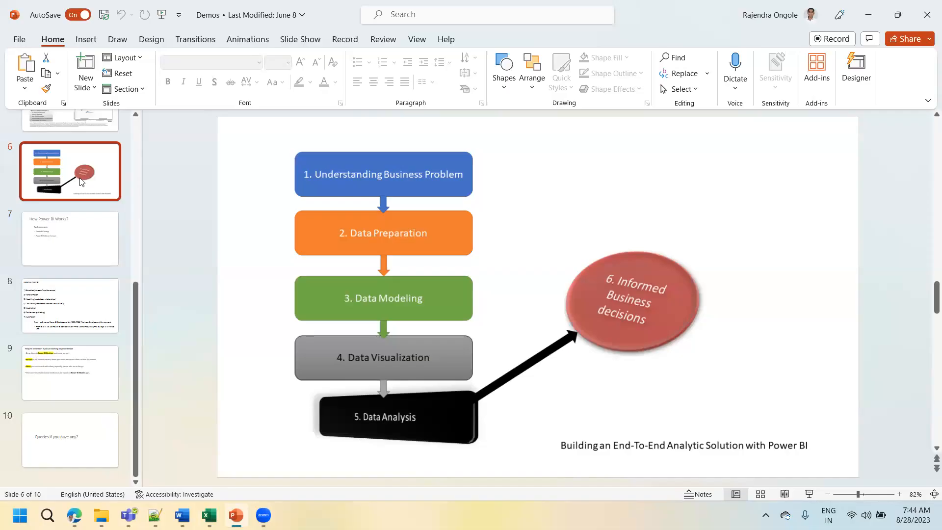
click(219, 97)
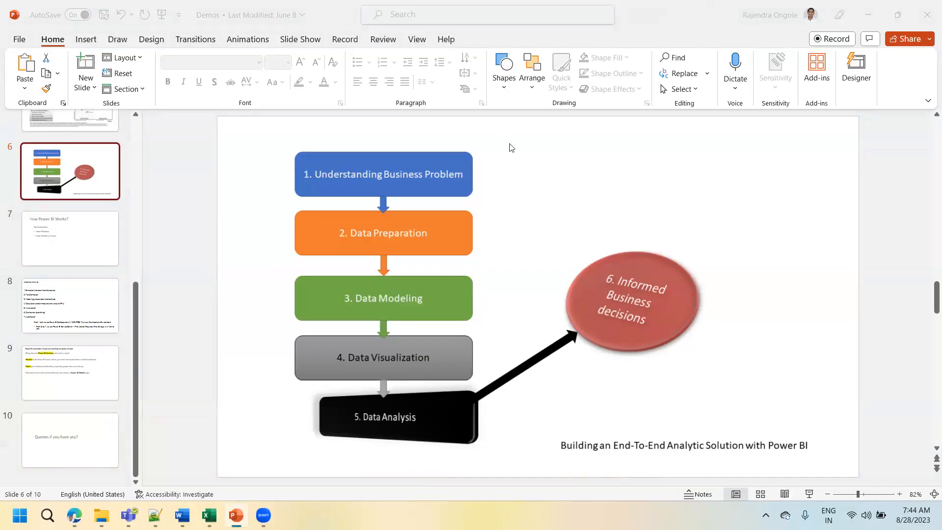
click(868, 15)
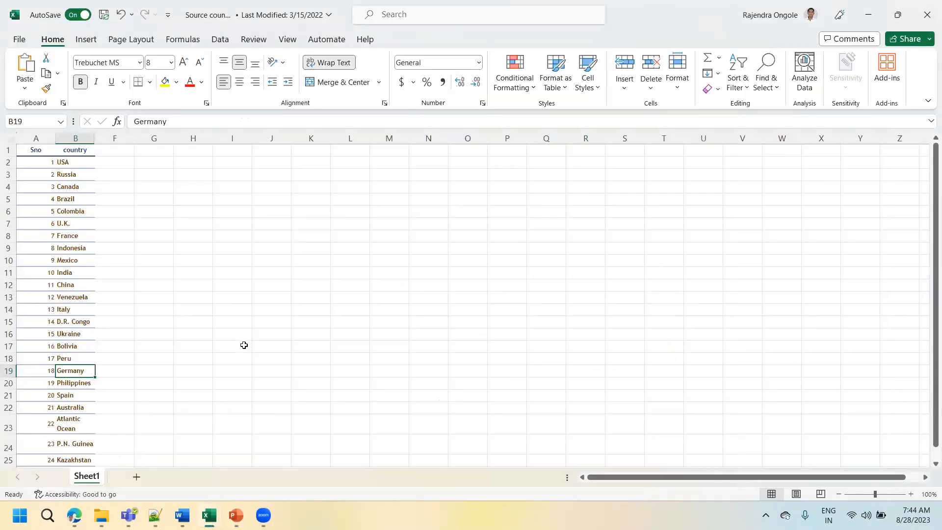
- In File Explorer, go from the zipped archive back to Demos and open the travel insurance.csv folder
click(242, 346)
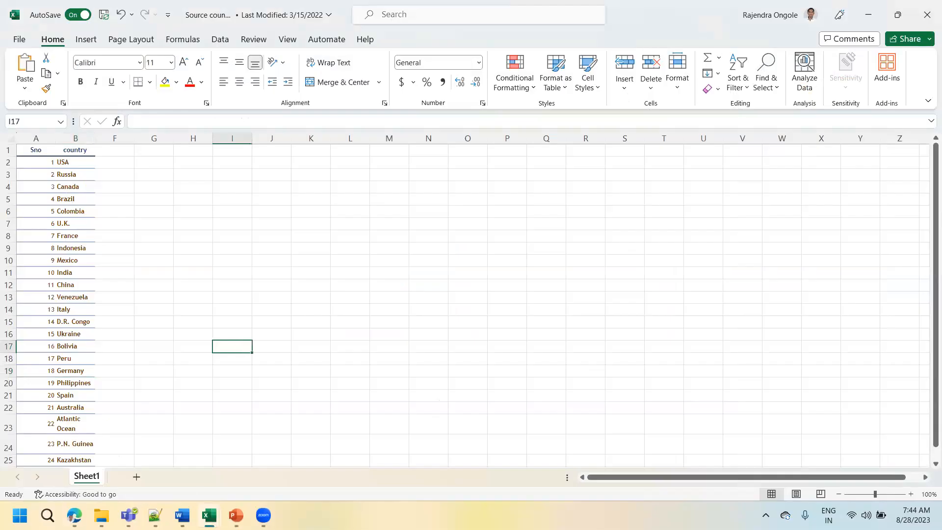
click(102, 515)
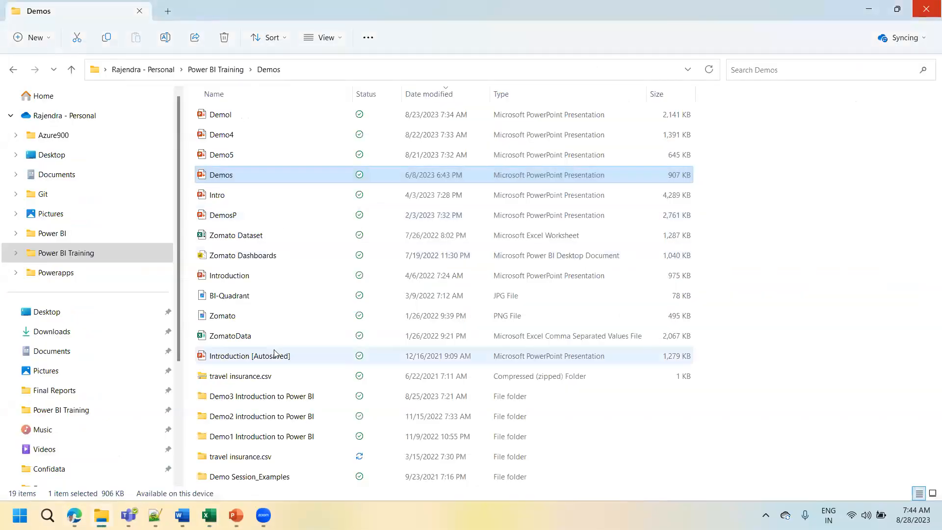
double_click(260, 376)
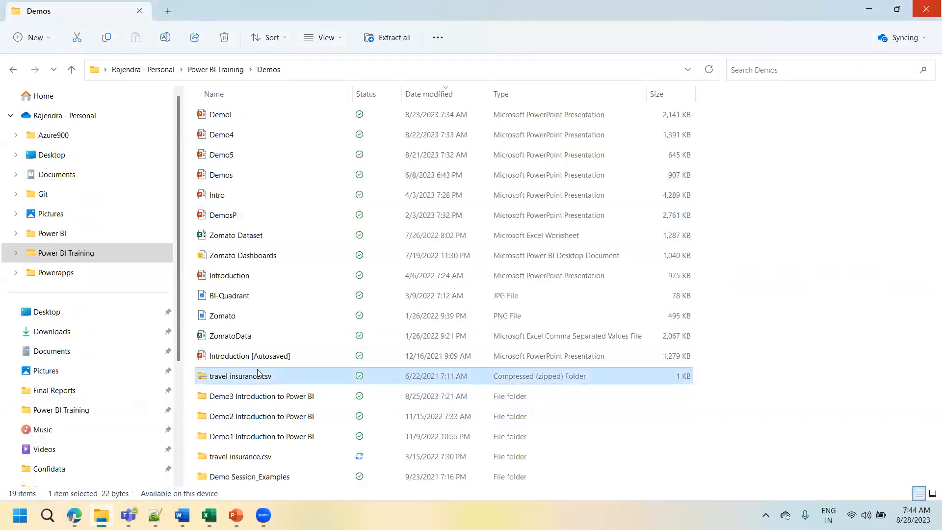
click(268, 69)
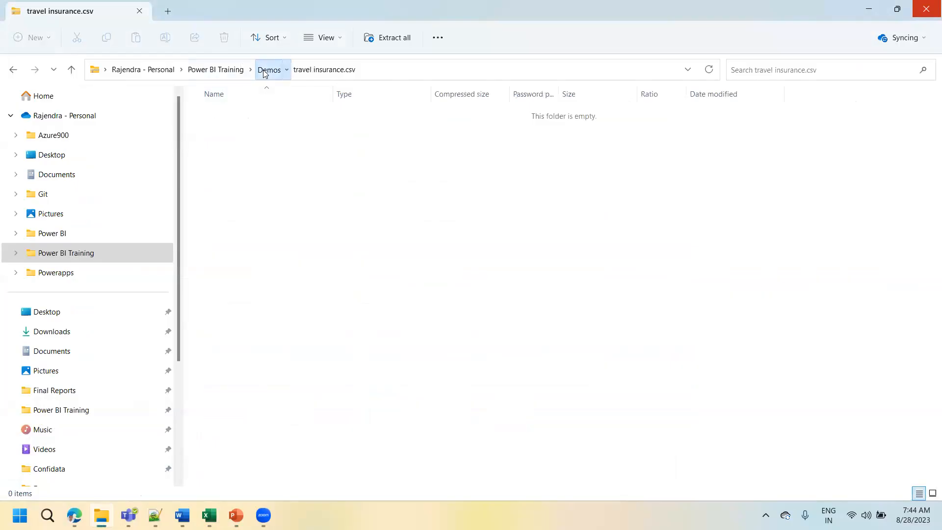
double_click(250, 457)
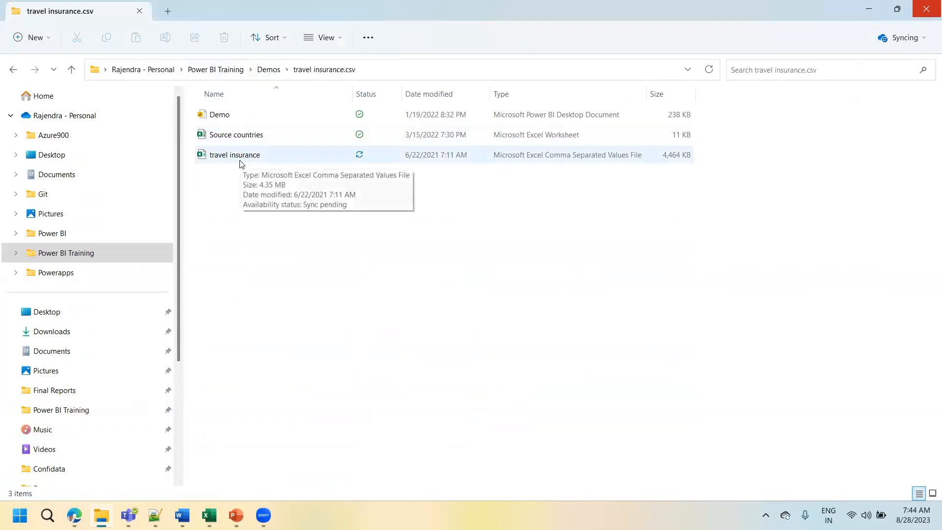
- Bring up the travel insurance workbook, then switch to the Source countries workbook
mouse_move(215, 514)
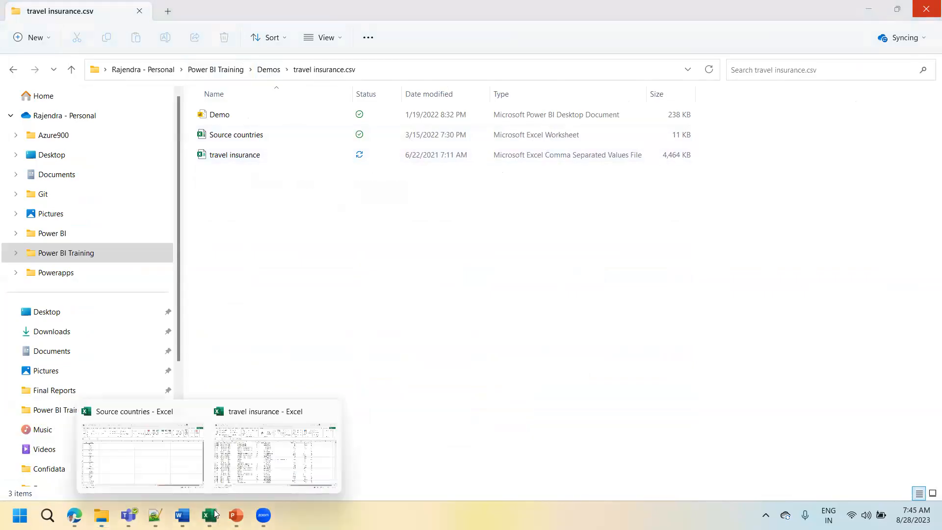
click(253, 452)
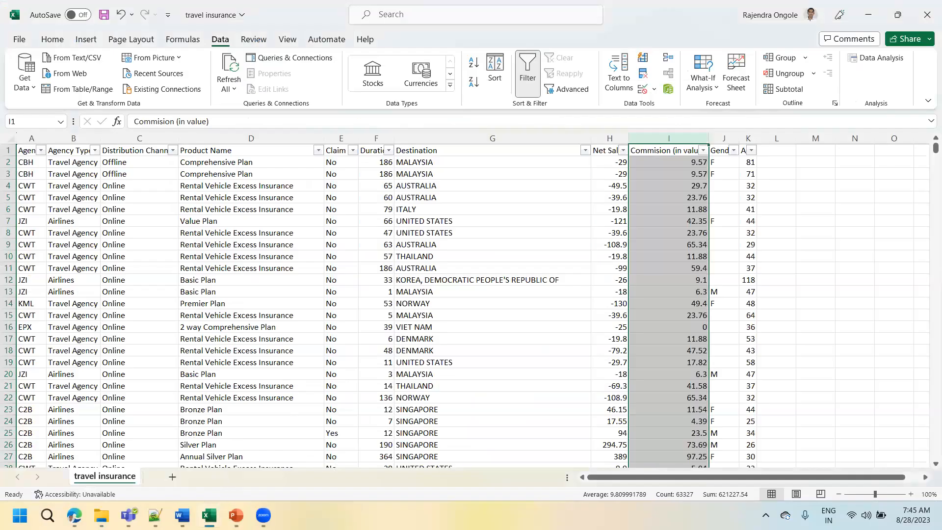
mouse_move(210, 515)
click(166, 475)
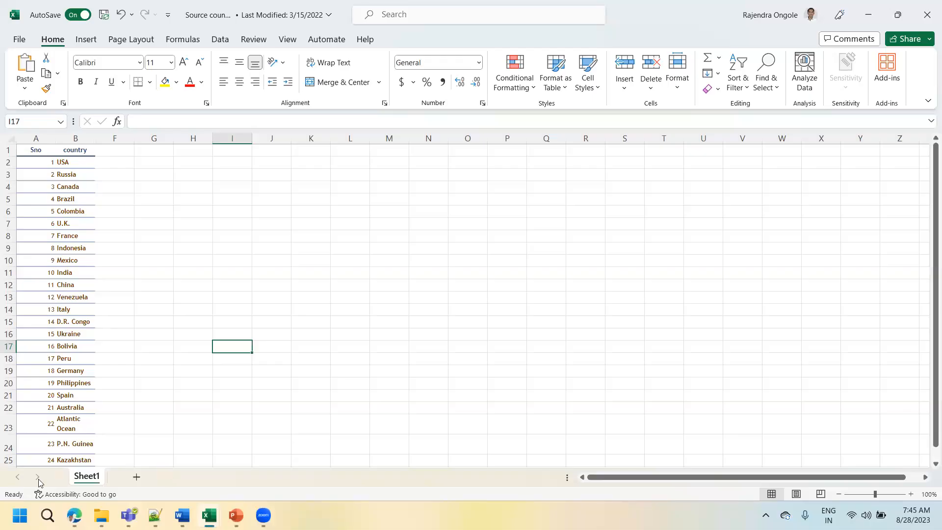
click(48, 515)
- Search 'power bi', launch Power BI Desktop, and dismiss its welcome screen
text(power bi)
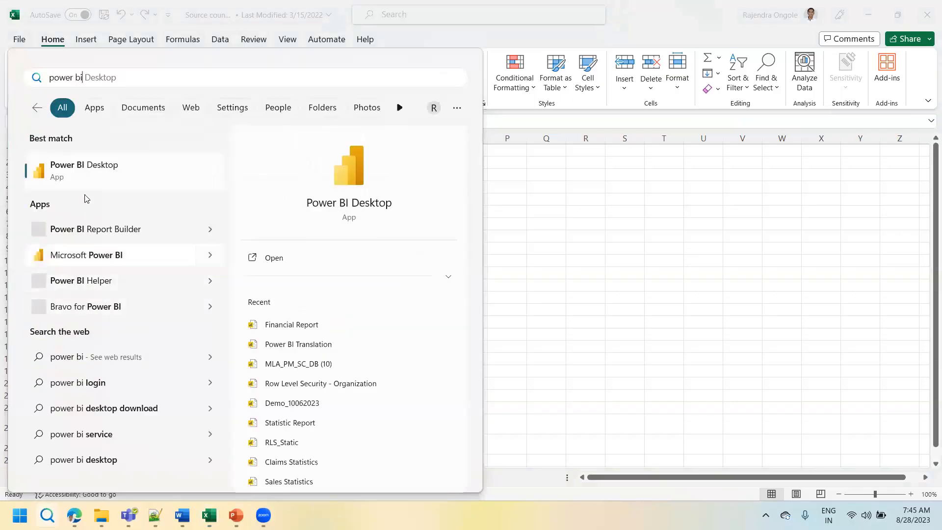
click(84, 168)
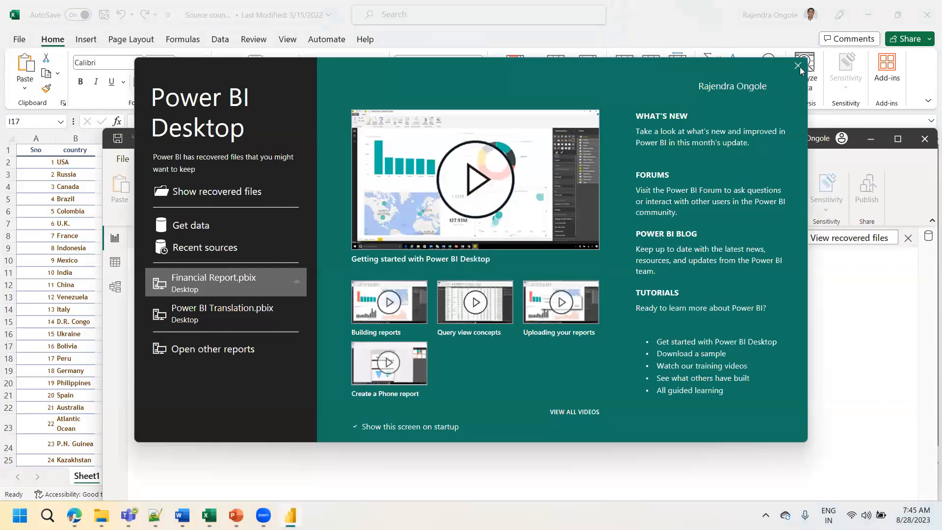
click(797, 66)
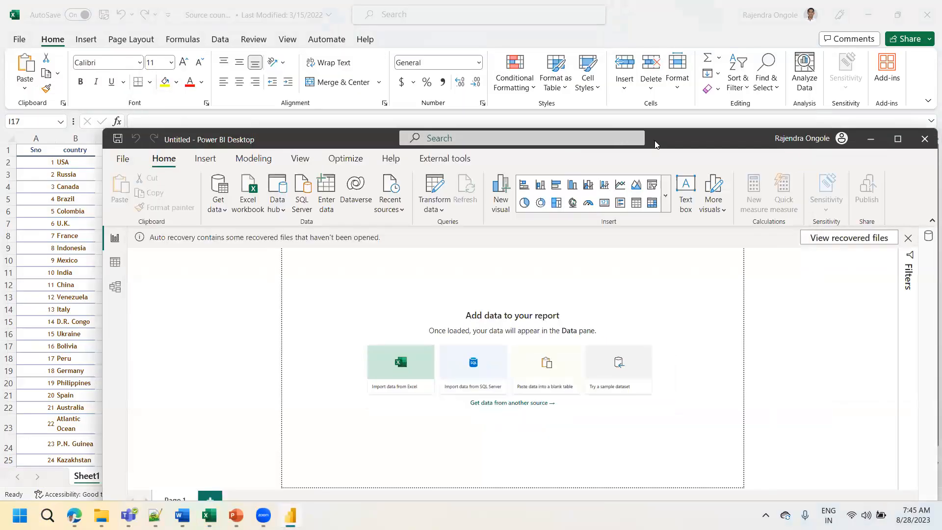
- Maximize the Power BI window and remove the auto-recovered files
double_click(655, 143)
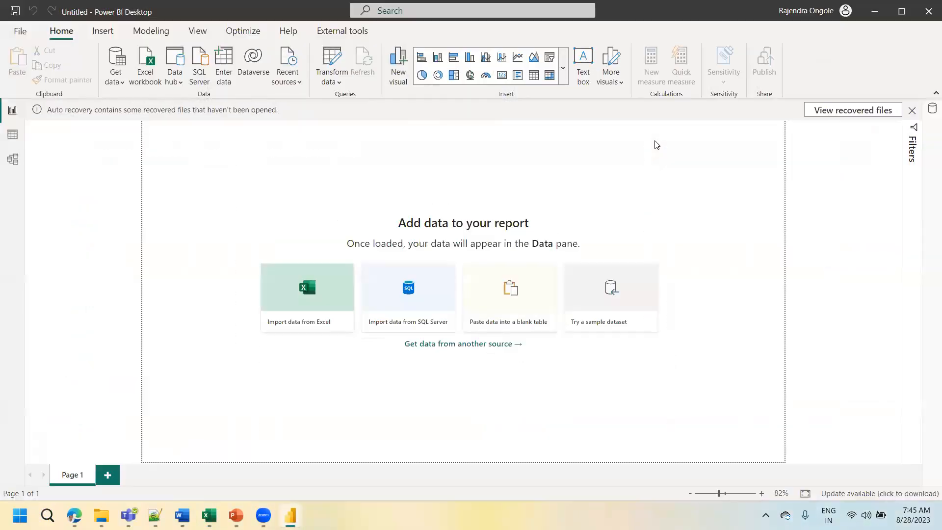
click(911, 111)
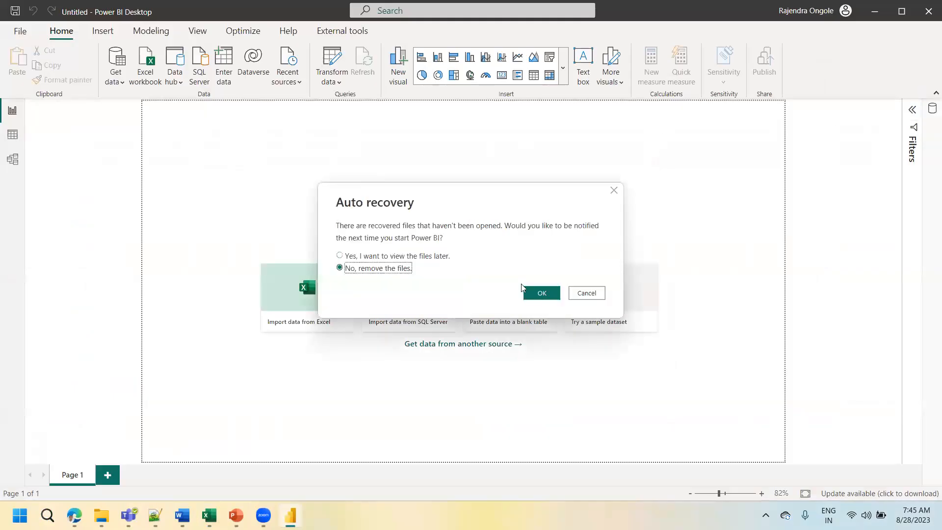
click(540, 292)
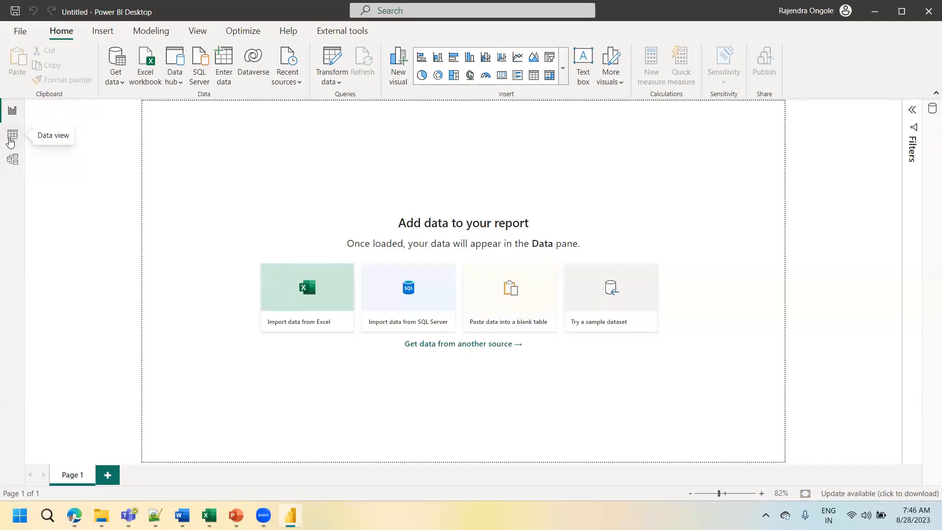
- Look at the empty Data view, then switch to the Model view diagram
click(11, 136)
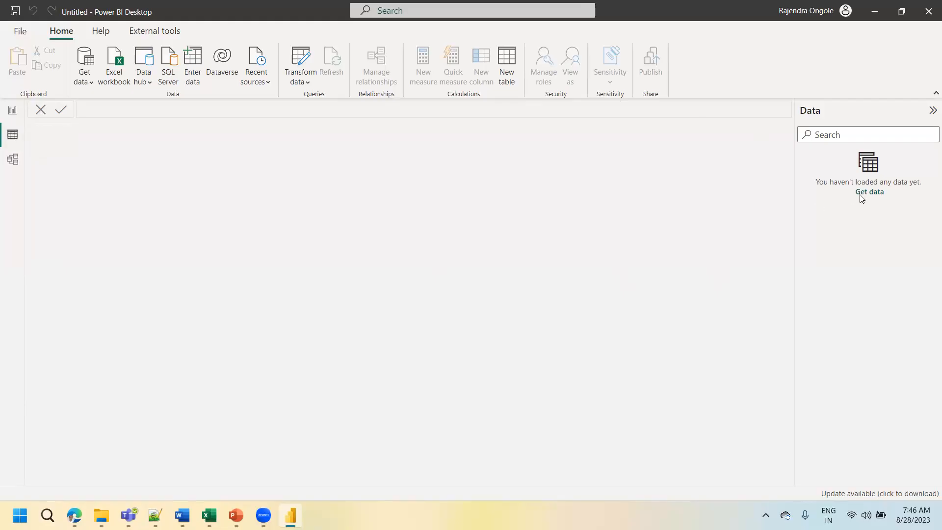
click(13, 162)
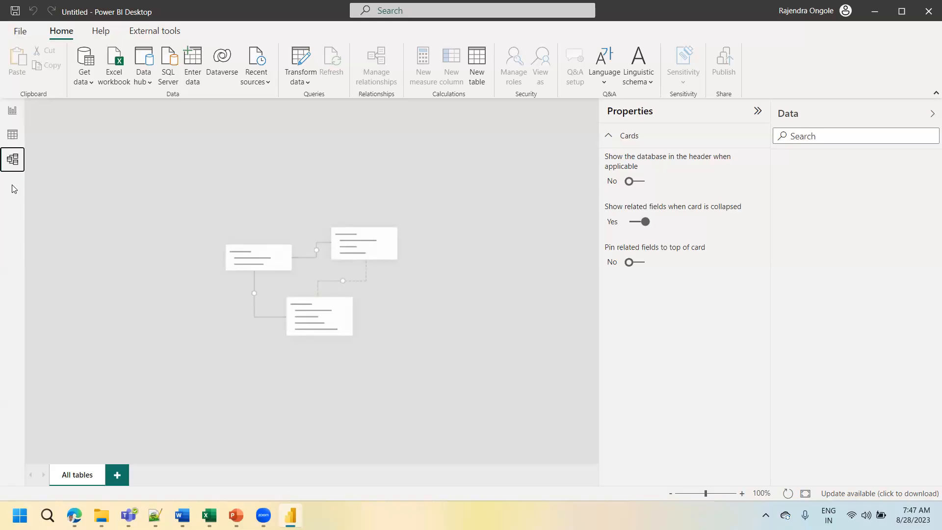
- Switch back to Report view, showing the empty Page 1 canvas
click(12, 110)
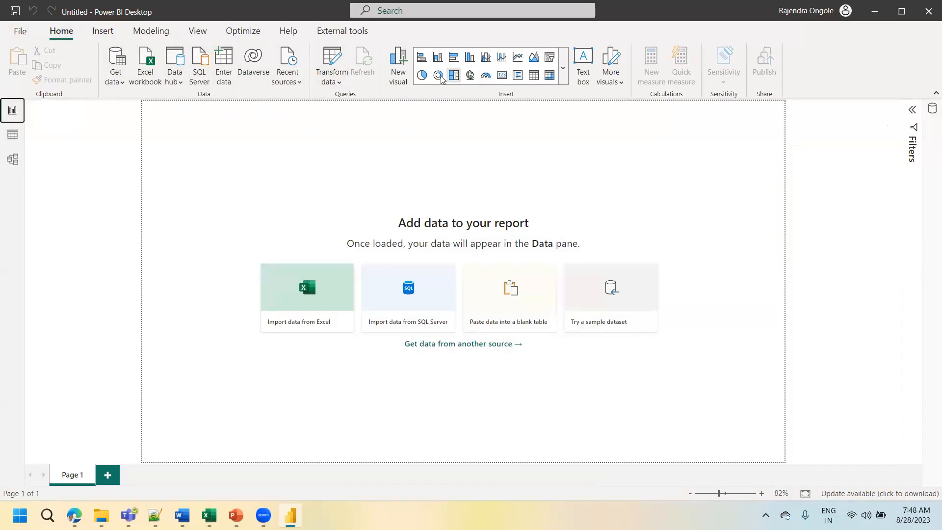
- Peek at the visuals gallery, then launch the Power Query Editor with Transform data
click(564, 82)
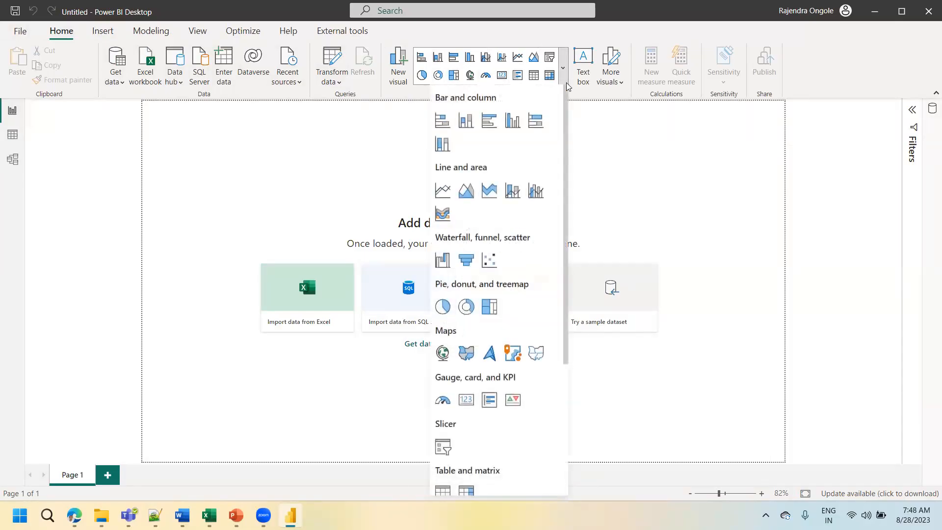
click(642, 110)
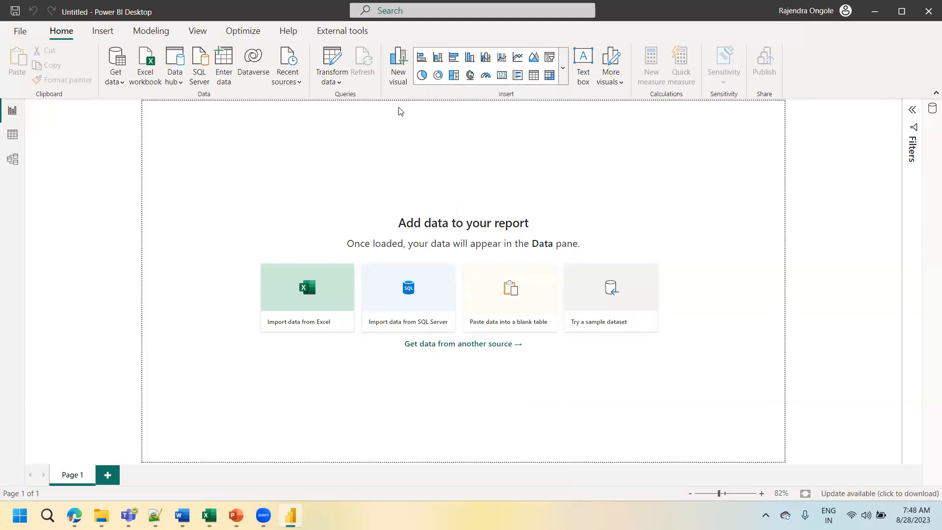
click(332, 63)
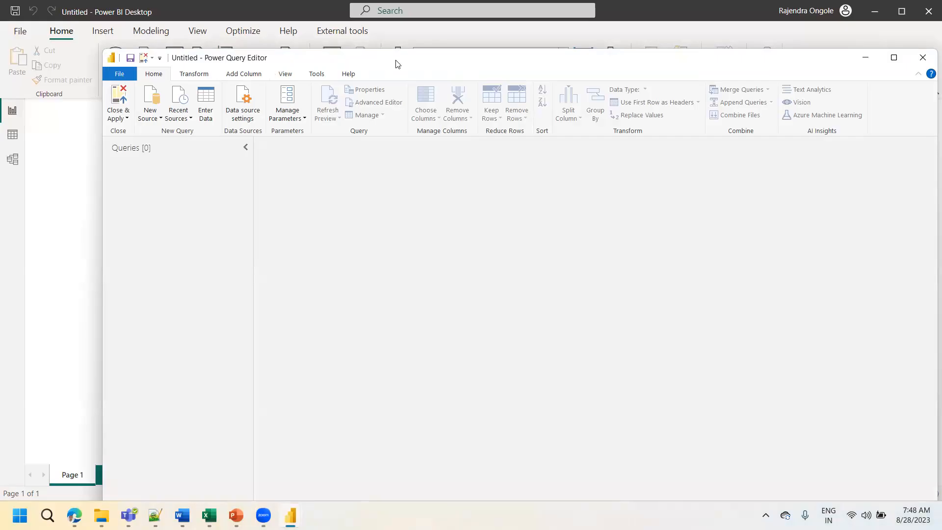
- Maximize the Power Query Editor and bring up the New Source data type list
drag(397, 63, 410, 99)
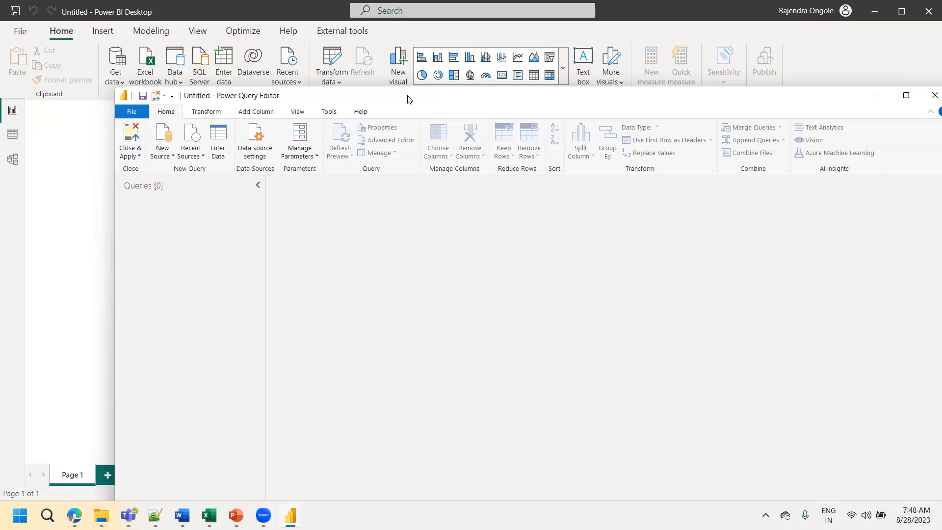
click(173, 162)
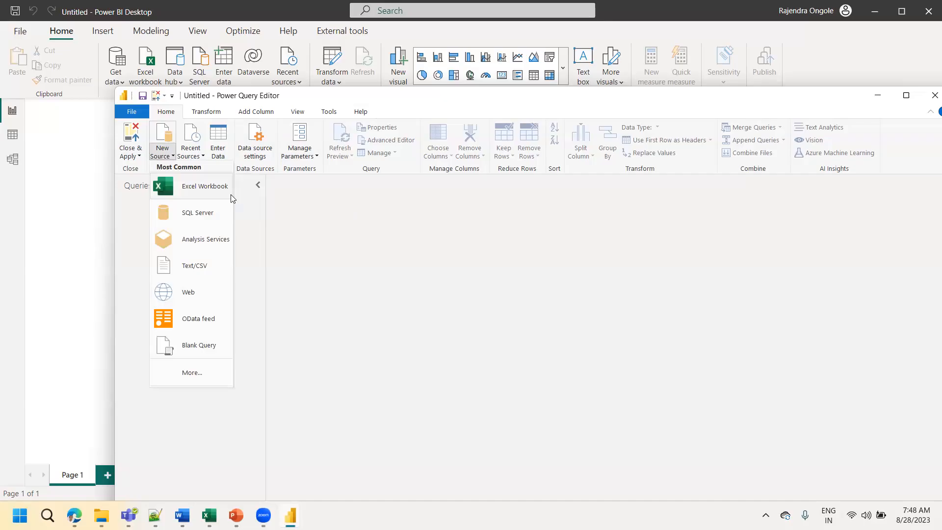
click(81, 166)
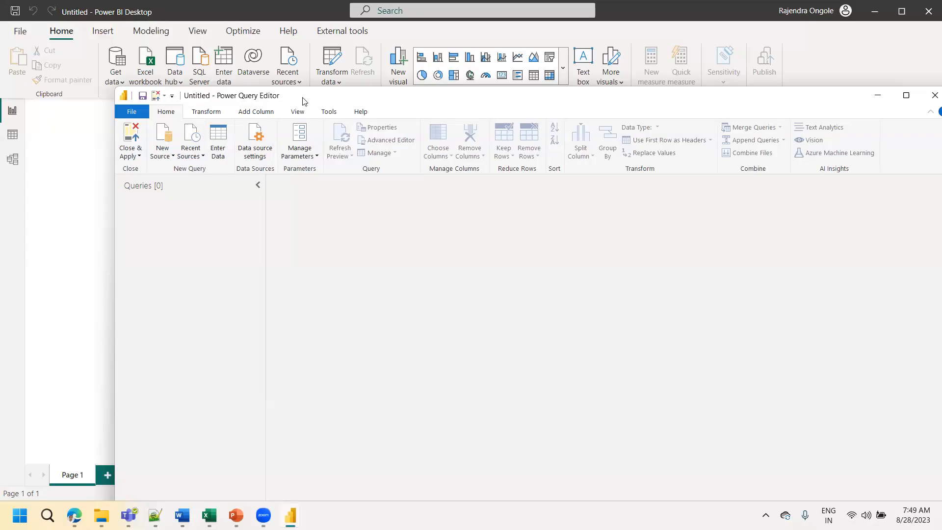
double_click(333, 102)
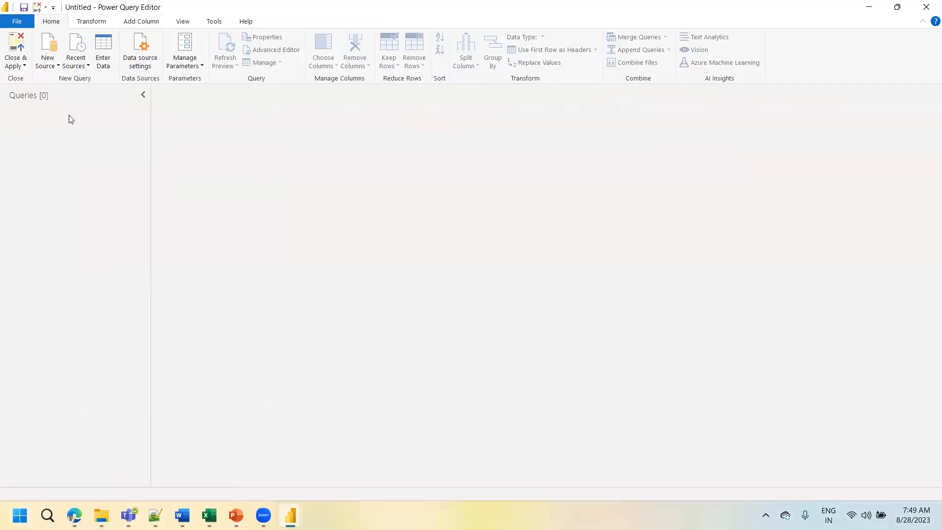
click(51, 72)
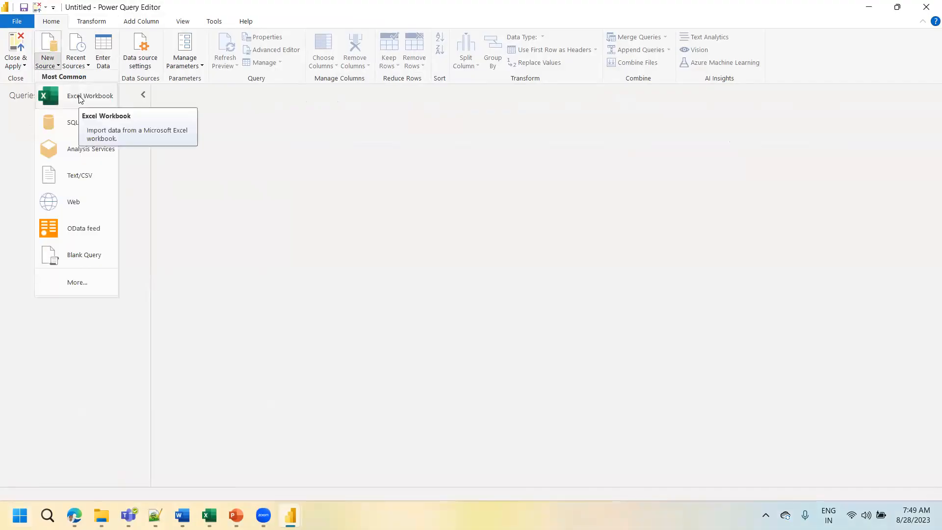
- Choose Text/CSV, paste the data folder path and select travel insurance.csv
click(79, 175)
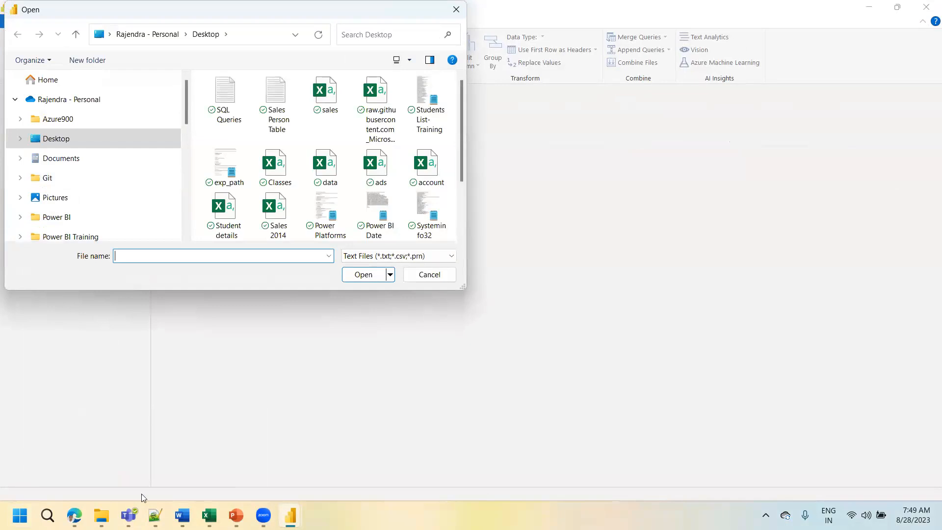
click(101, 515)
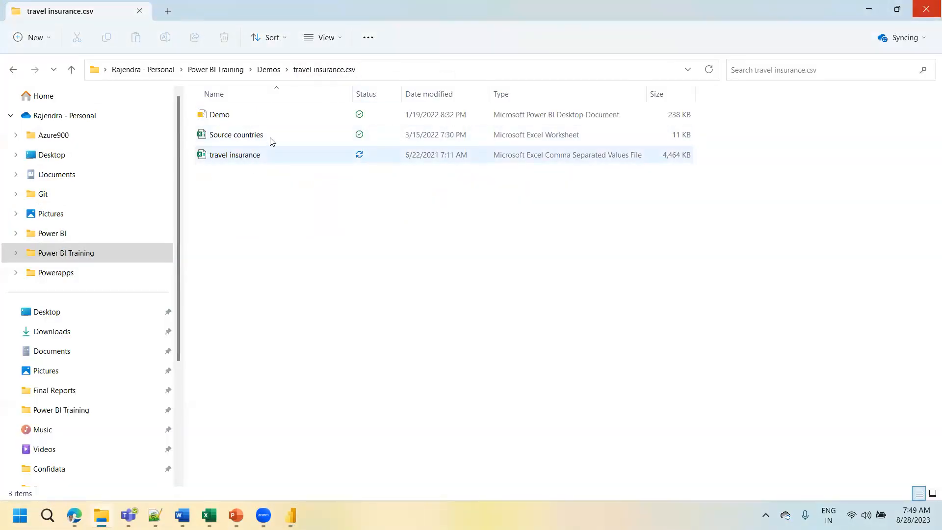
click(393, 71)
key(ctrl+c)
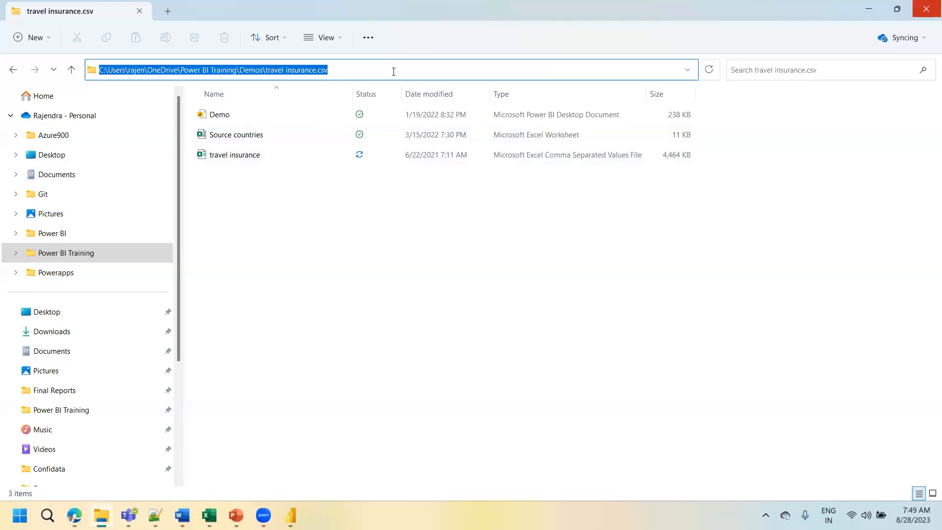
key(alt+Tab)
click(247, 36)
key(ctrl+v)
key(Return)
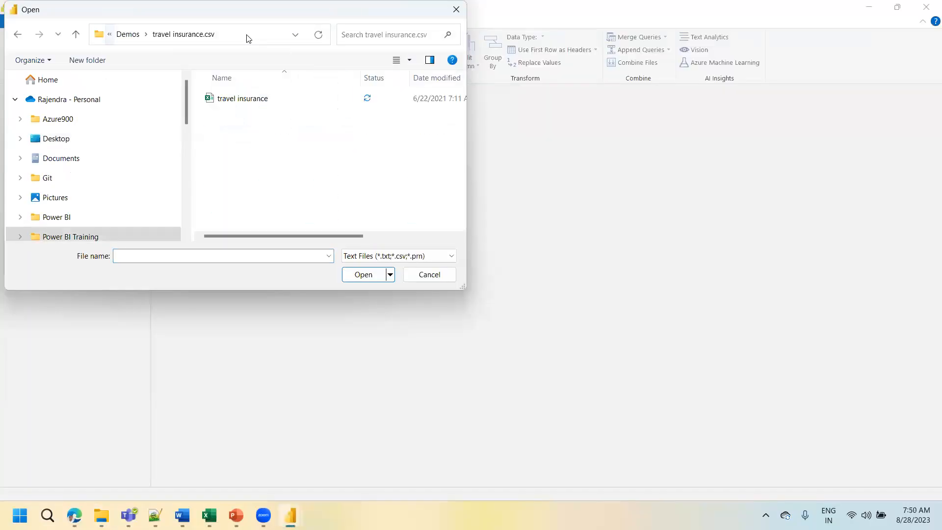
click(246, 100)
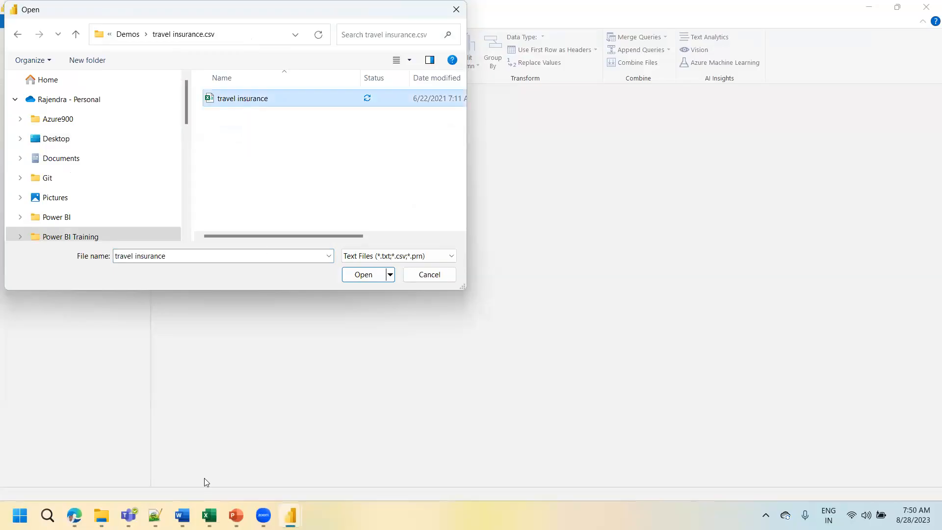
- Close the travel insurance and Source countries Excel workbooks without saving
click(210, 516)
click(271, 468)
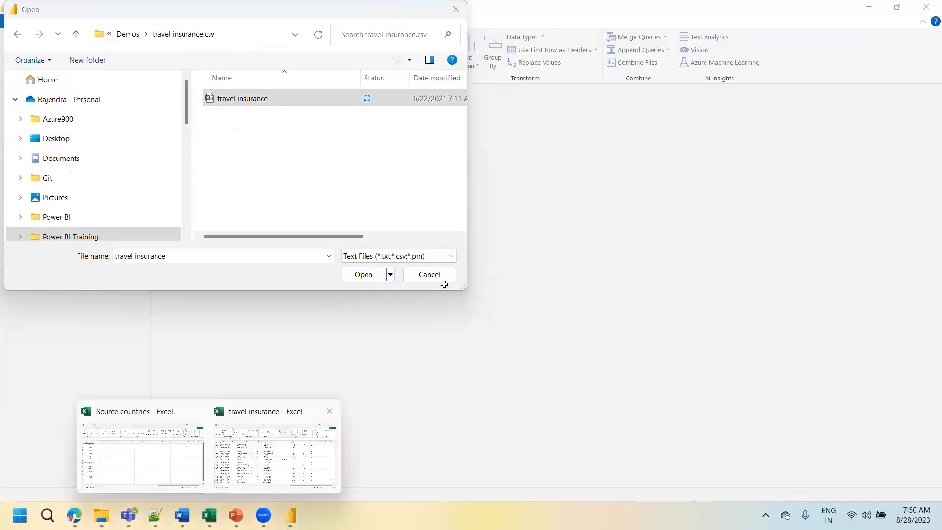
click(926, 14)
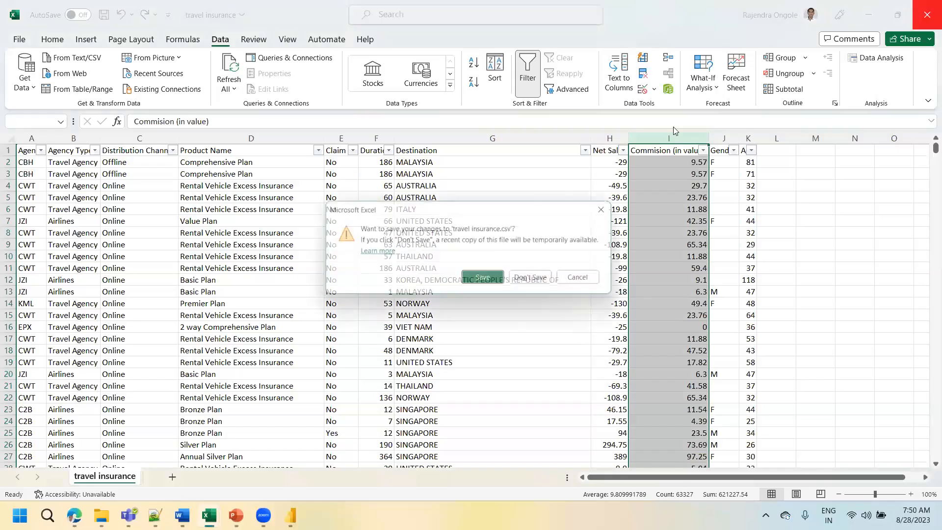
click(536, 280)
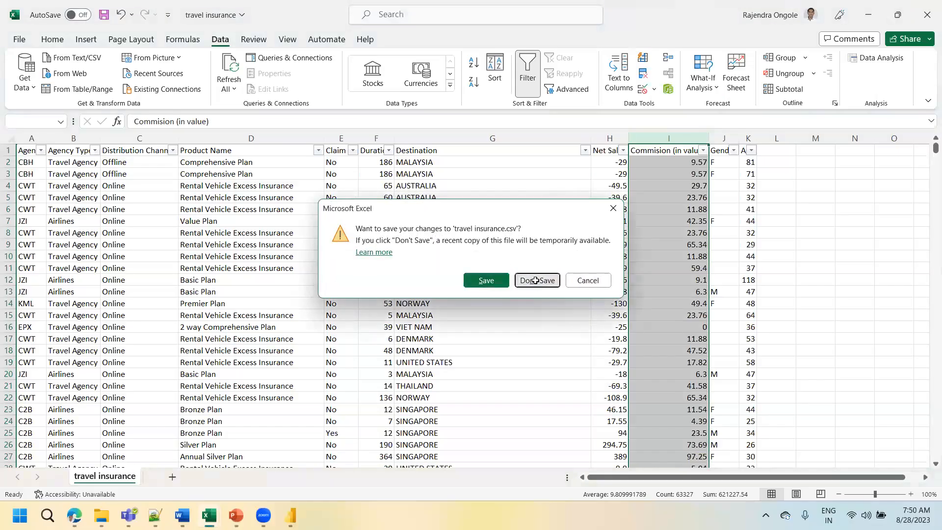
mouse_move(216, 516)
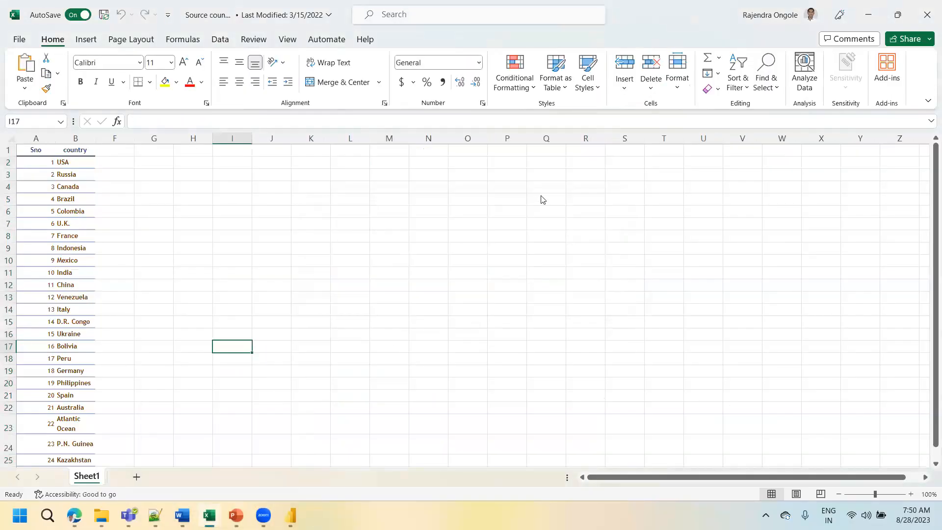
click(868, 15)
click(211, 515)
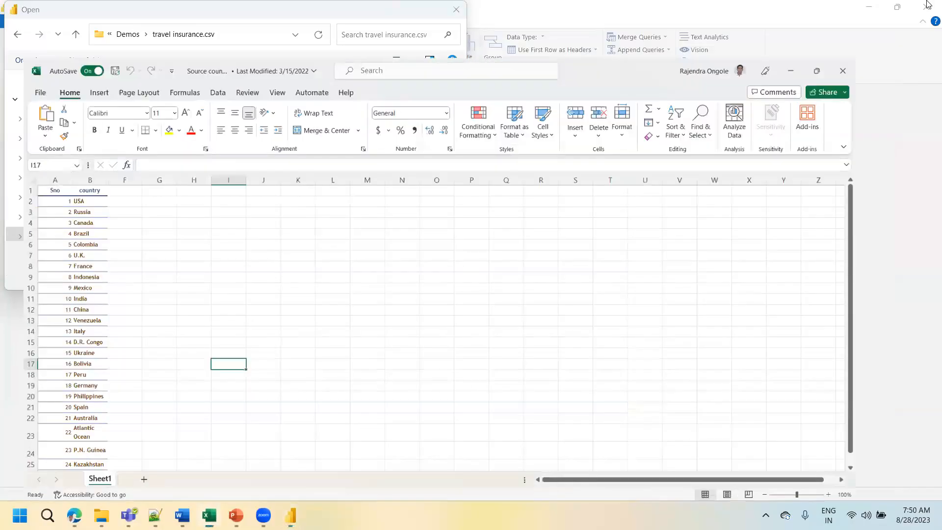
click(927, 14)
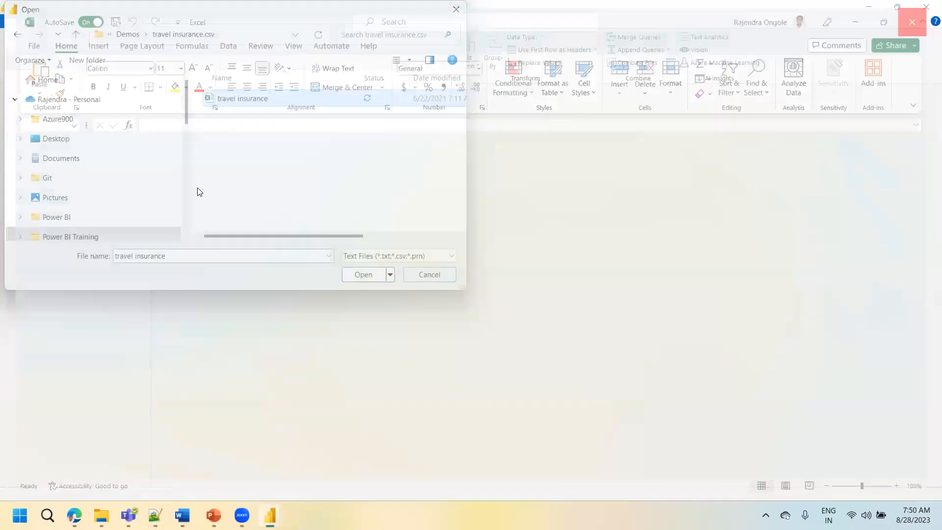
- Open travel insurance.csv, review its preview, and load it as a query
click(369, 275)
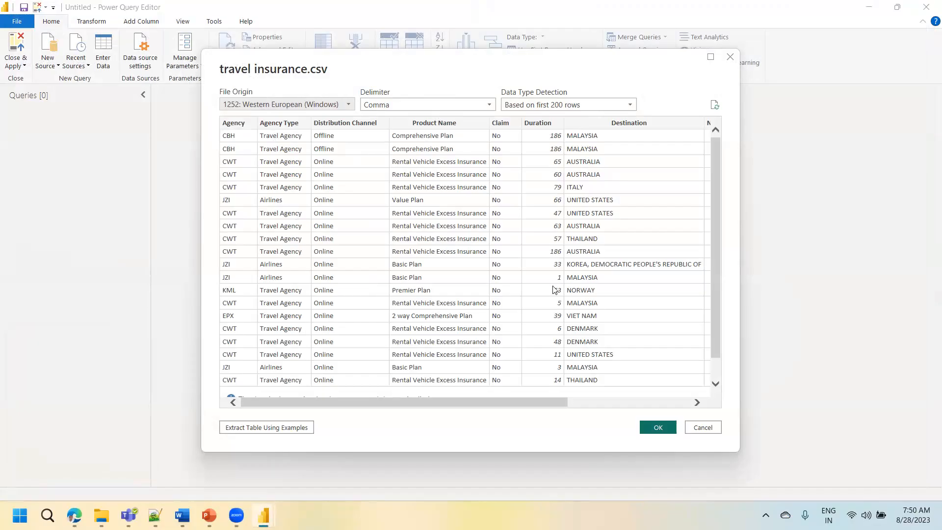
drag(519, 402, 678, 387)
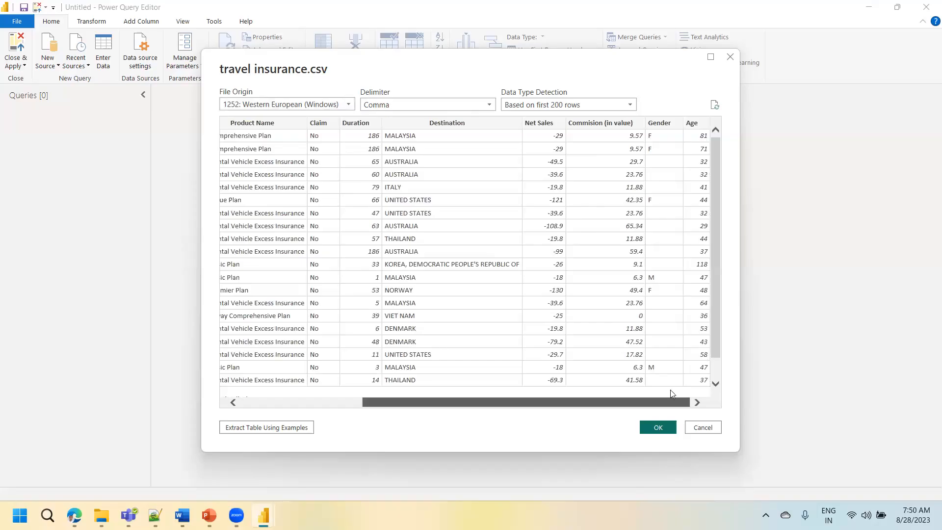
scroll(670, 390, left, 5)
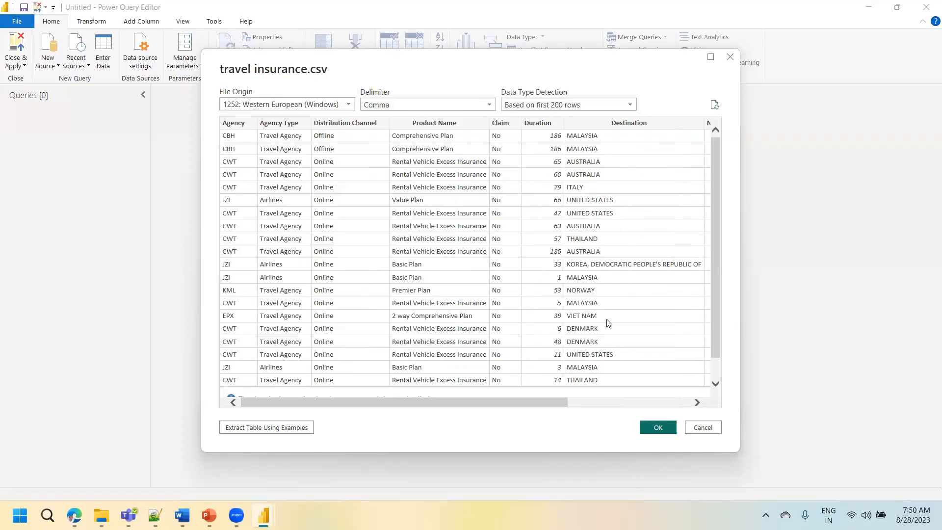
click(657, 428)
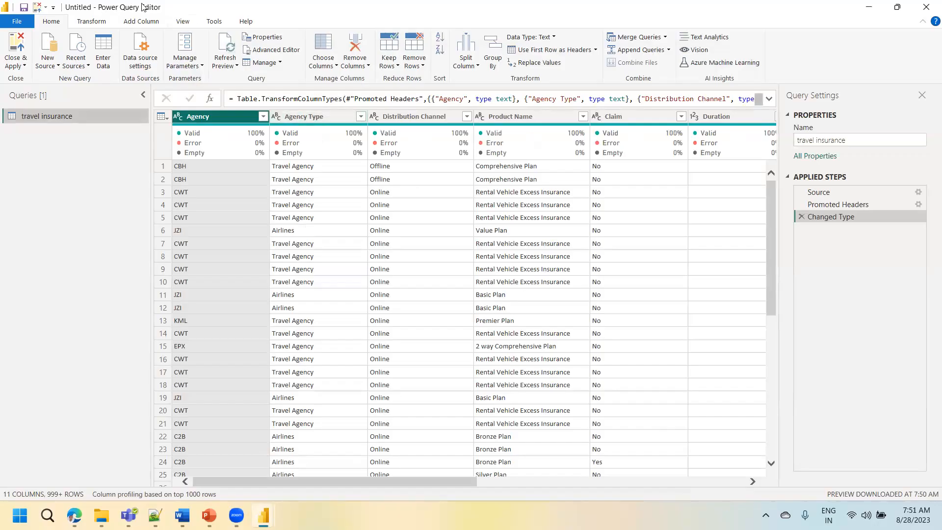
mouse_move(263, 515)
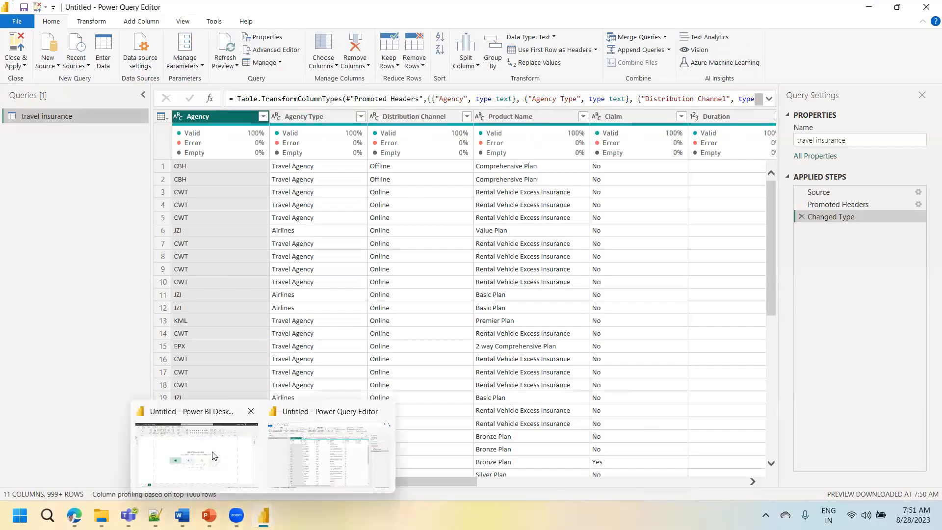
click(214, 455)
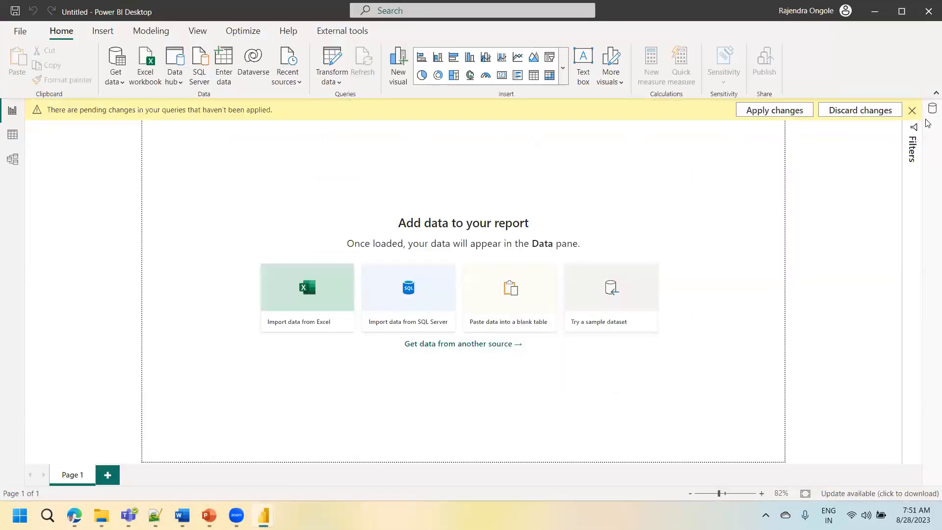
mouse_move(263, 515)
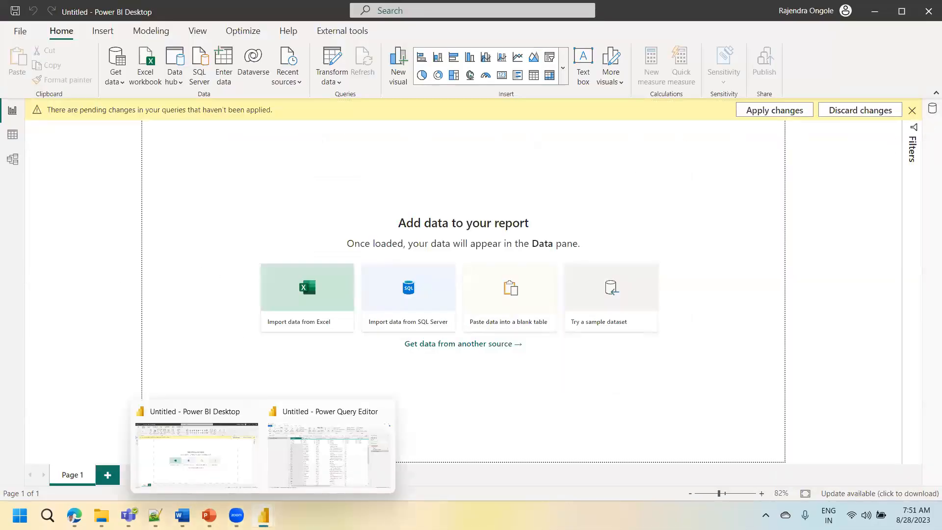
click(323, 467)
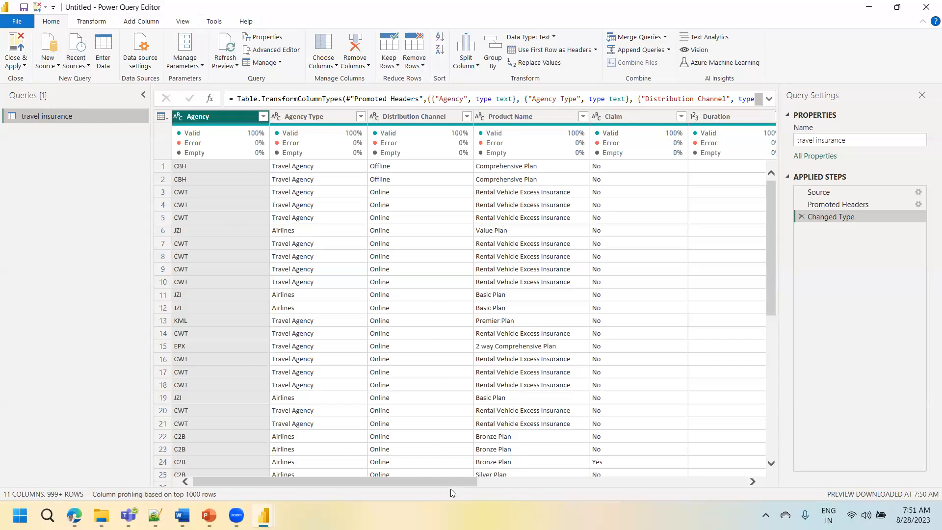
drag(450, 483, 743, 471)
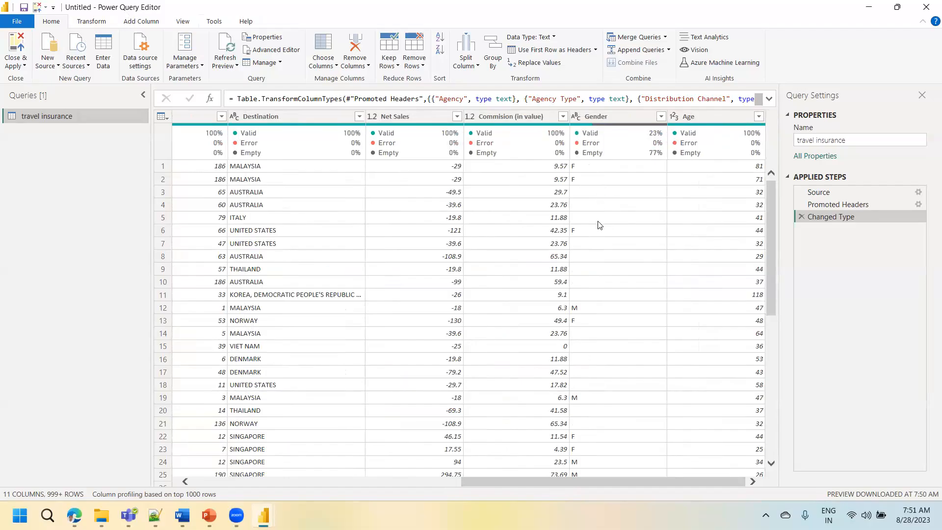
click(661, 116)
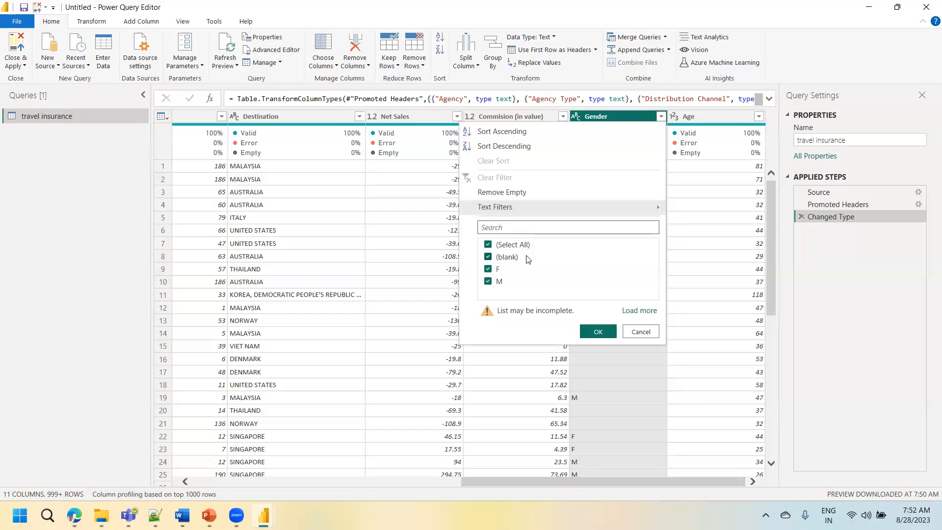
click(689, 206)
- Replace blank Gender values with NA and verify the column lists F, M and NA
right_click(606, 122)
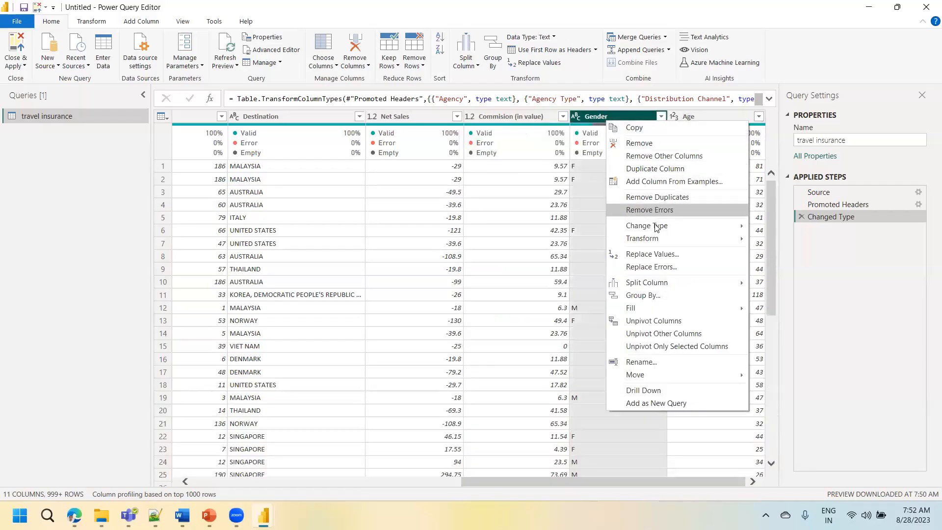
click(652, 253)
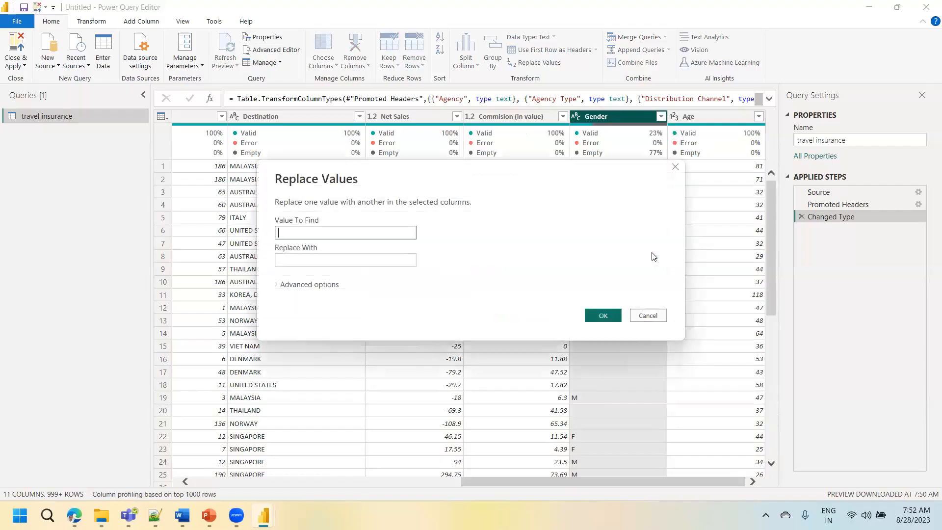
click(322, 261)
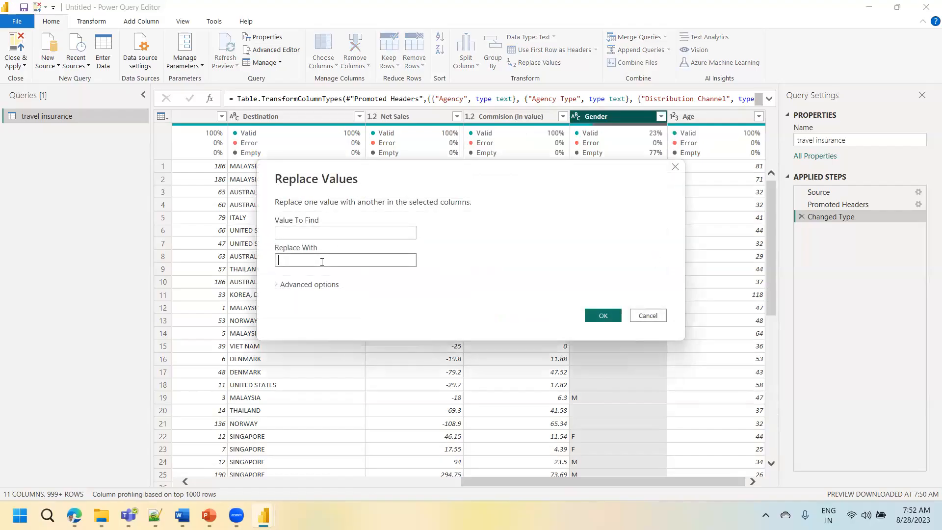
text(NA)
click(593, 317)
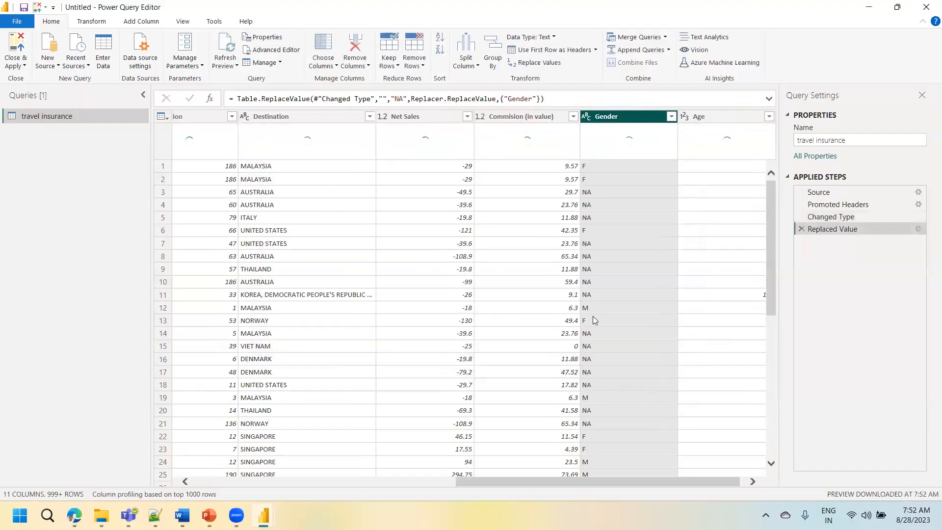
click(671, 118)
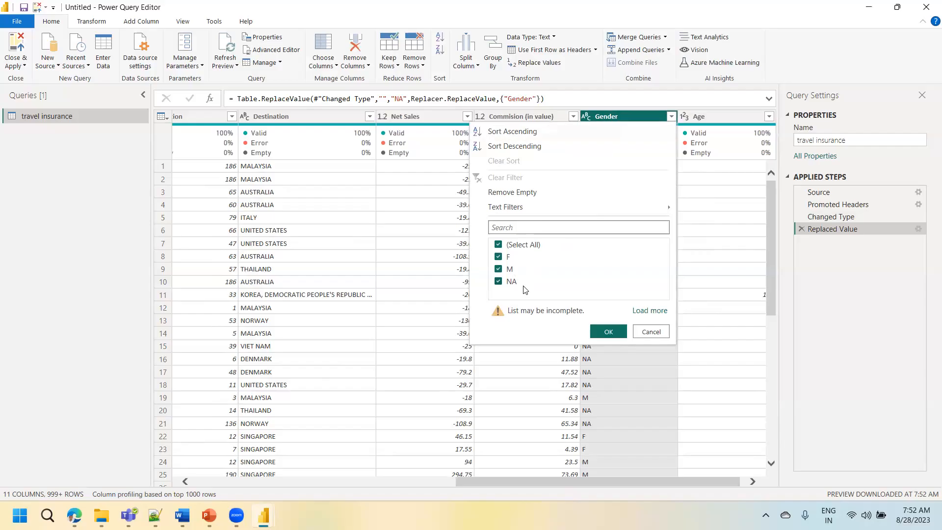
click(734, 218)
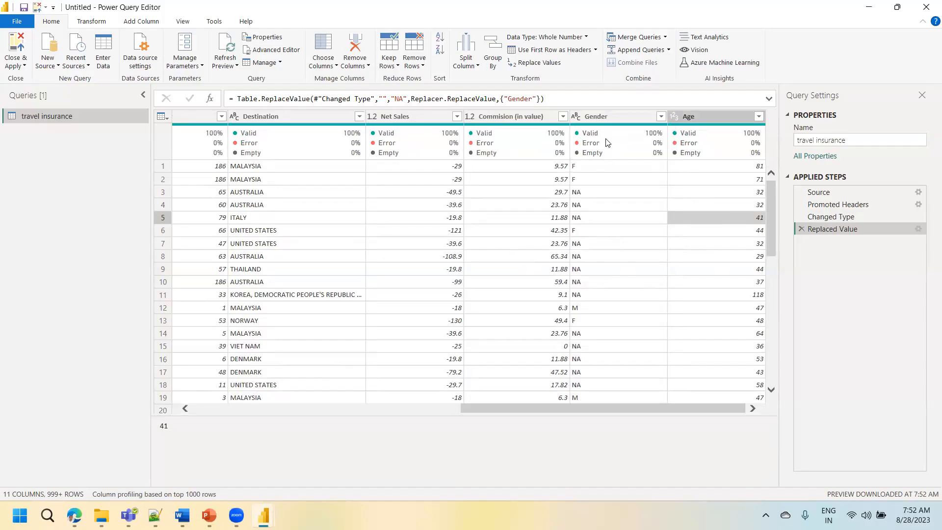
mouse_move(608, 142)
click(828, 196)
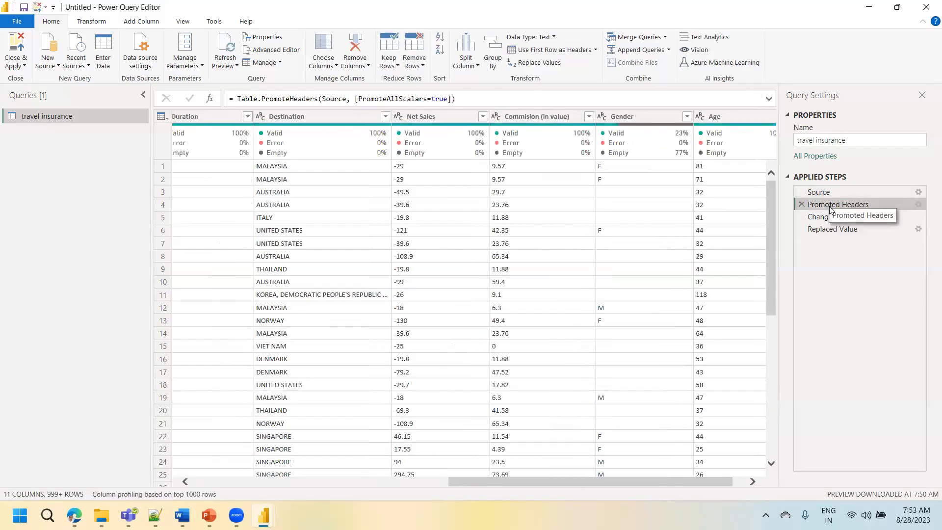
click(831, 218)
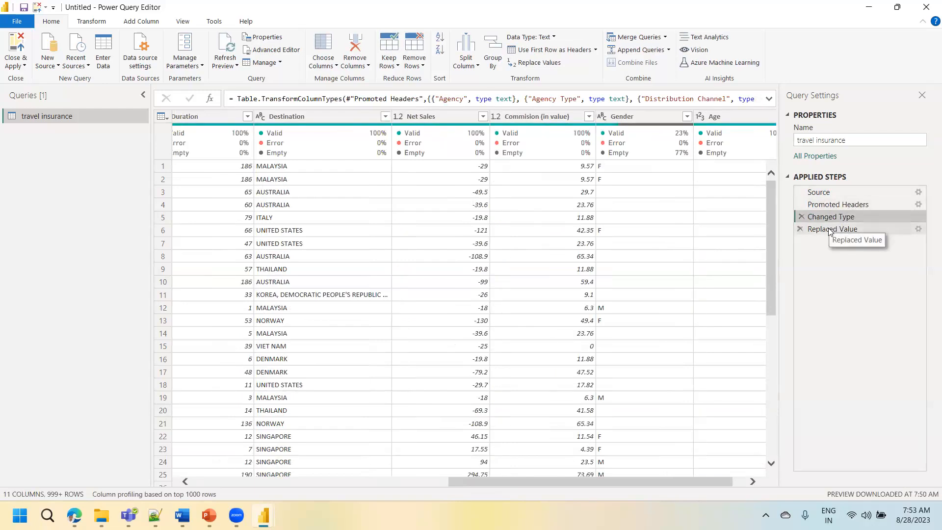
click(830, 230)
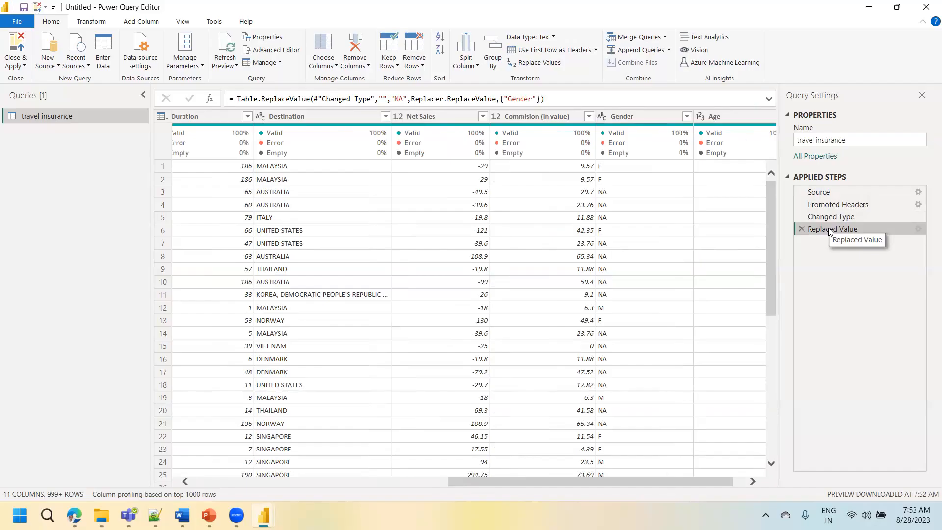
- Import Sheet1 from the Source countries Excel workbook as a new query
click(52, 68)
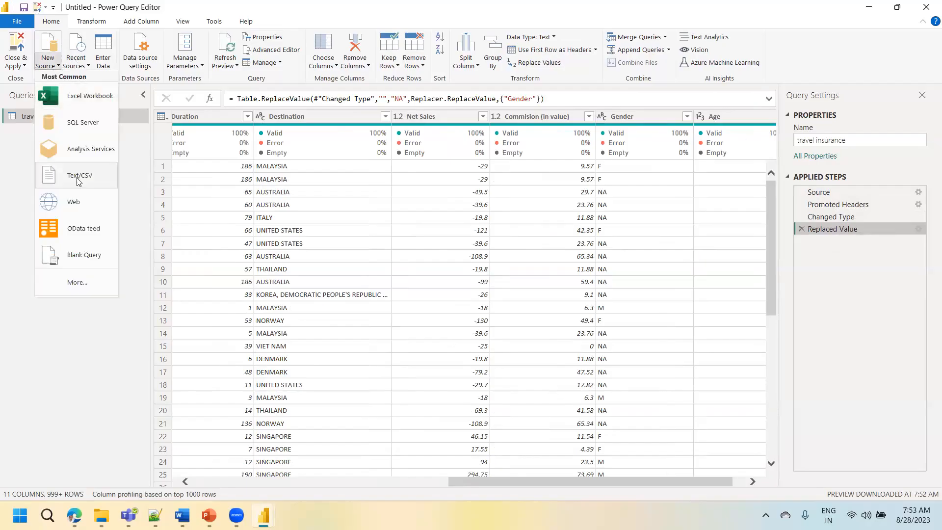
click(79, 102)
click(243, 101)
click(362, 273)
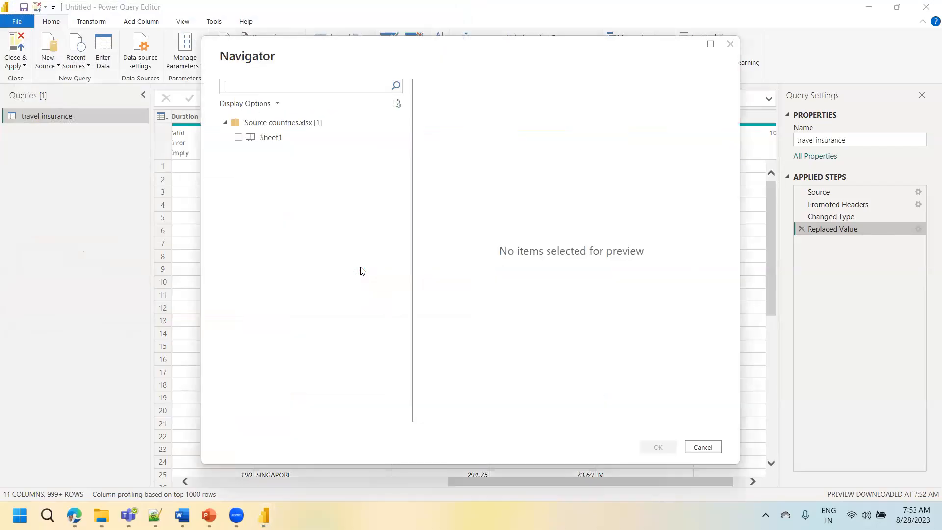
click(240, 140)
click(239, 139)
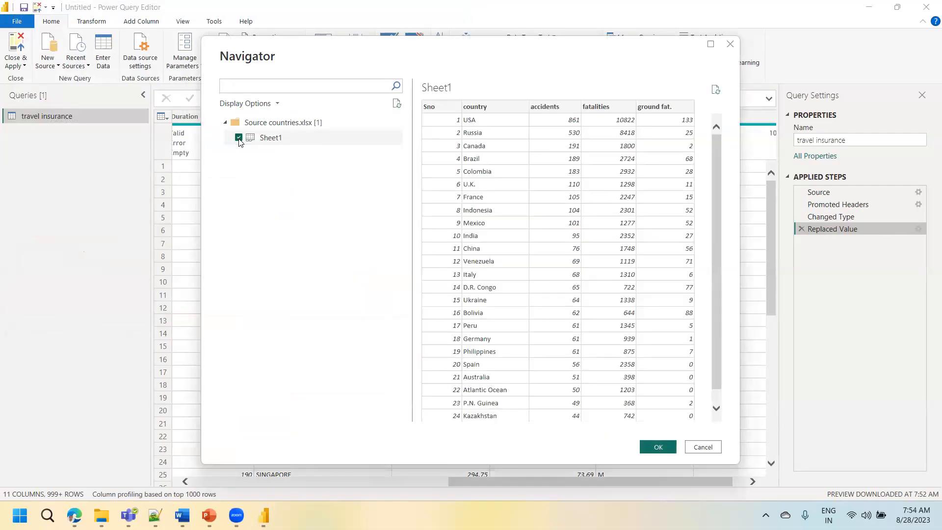
click(239, 140)
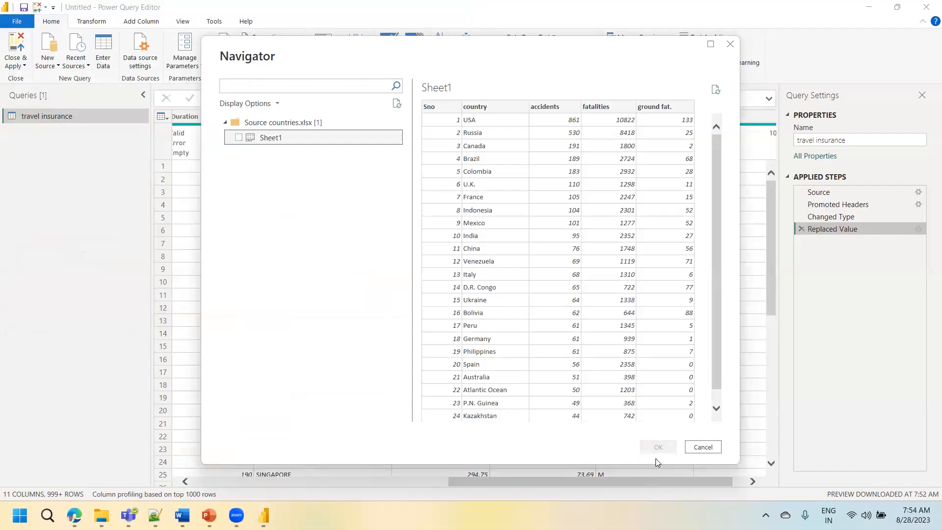
click(238, 138)
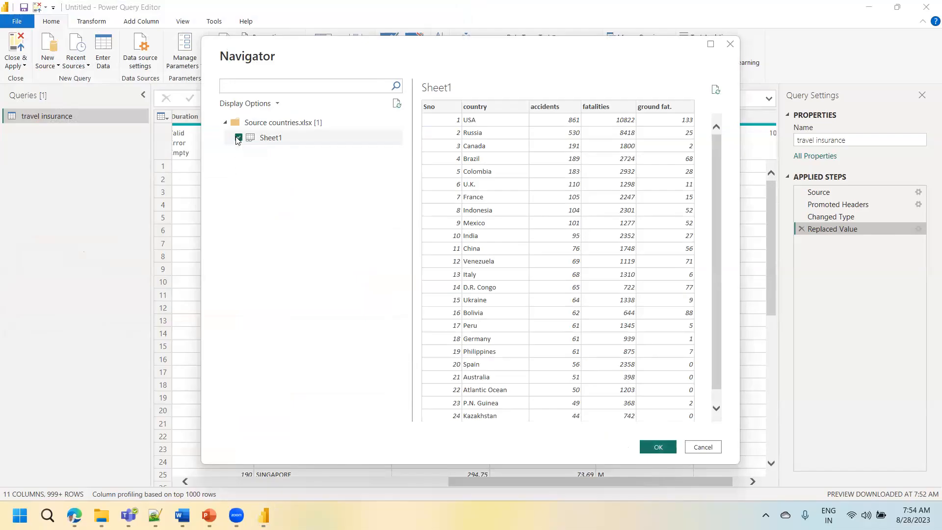
click(658, 446)
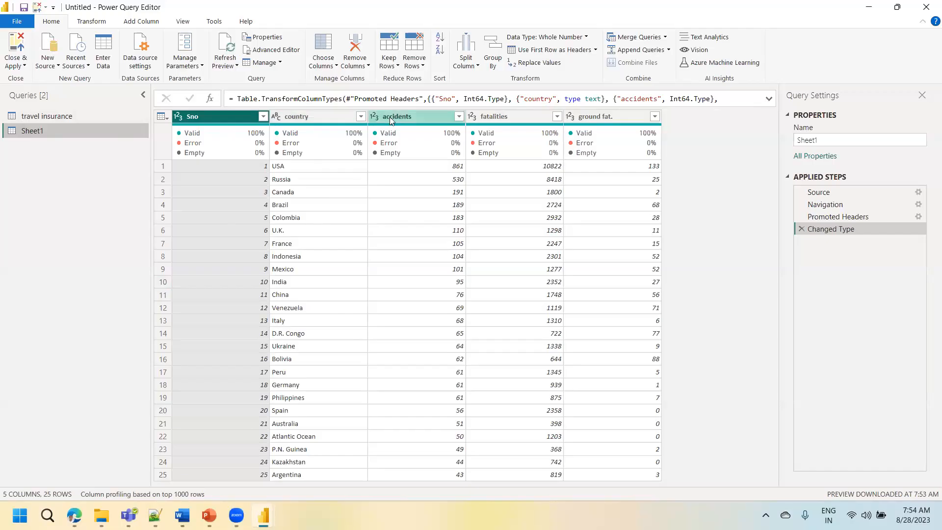
- Close & Apply to load Sheet1 and travel insurance into the model
mouse_move(625, 149)
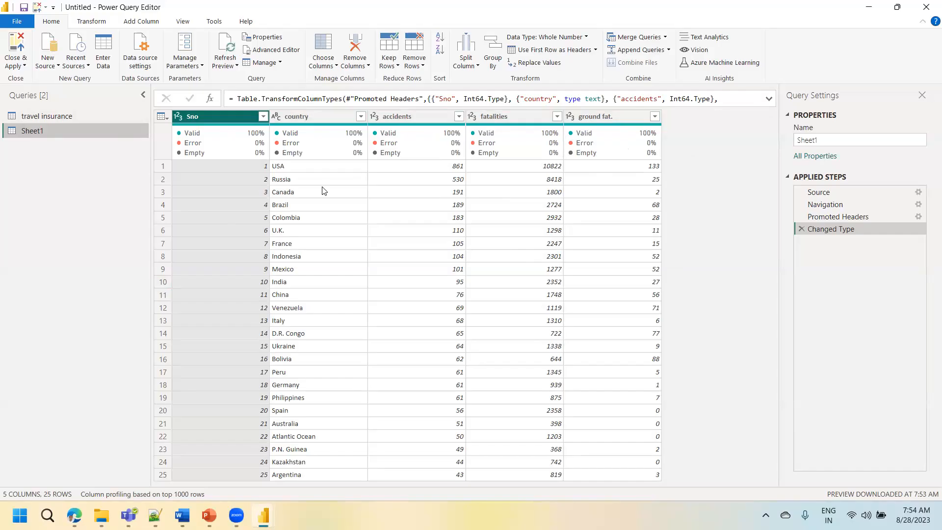
click(15, 68)
click(36, 79)
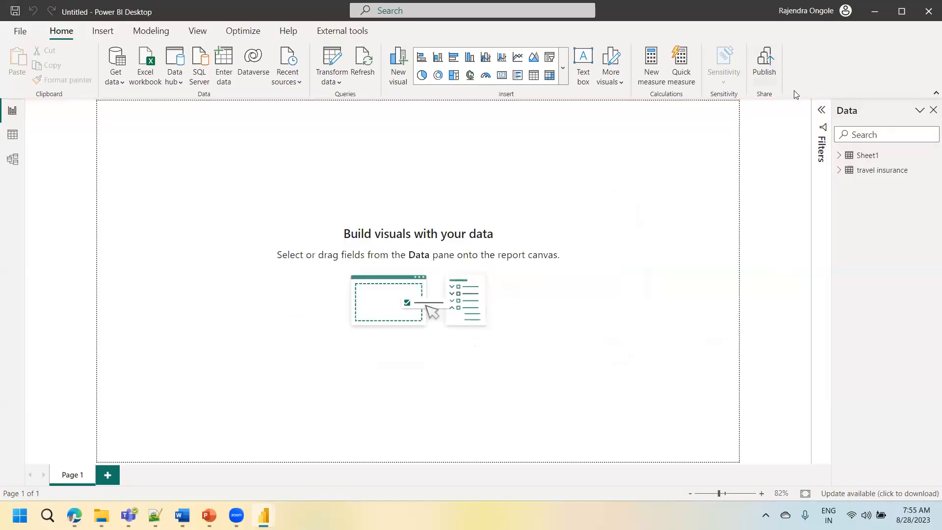
- Rename the Sheet1 table to Source Details
double_click(873, 155)
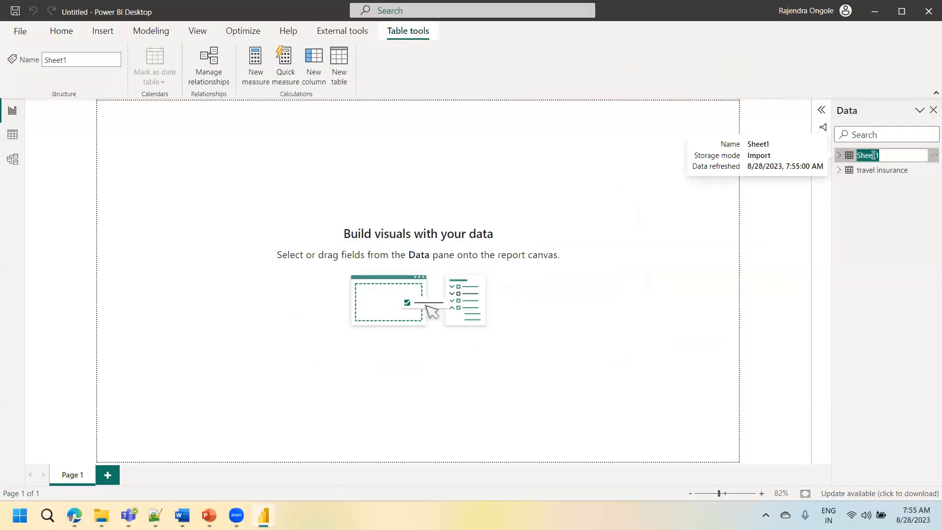
text(sOURCE)
key(BackSpace)
key(BackSpace)
key(BackSpace)
key(BackSpace)
key(BackSpace)
key(BackSpace)
text(Source Details)
key(Return)
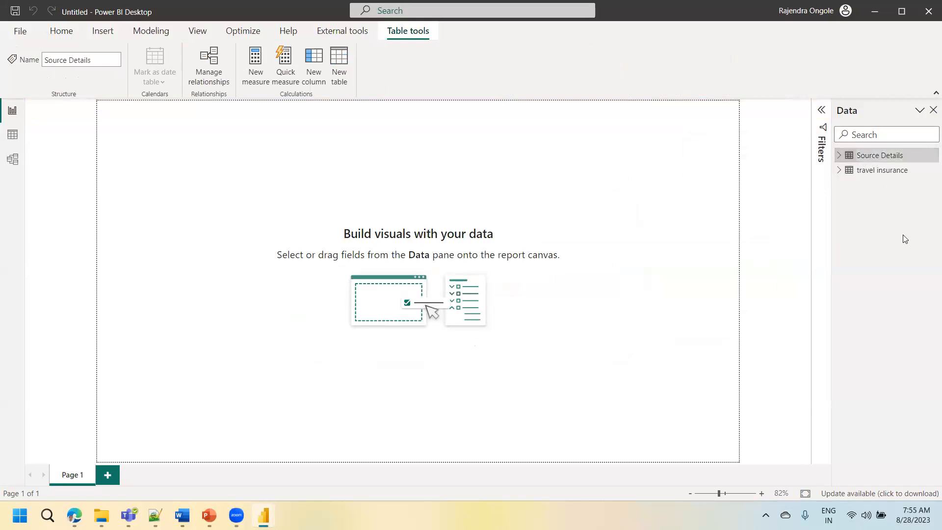
- Capitalise the travel insurance table name to Travel Insurance
double_click(862, 171)
click(862, 171)
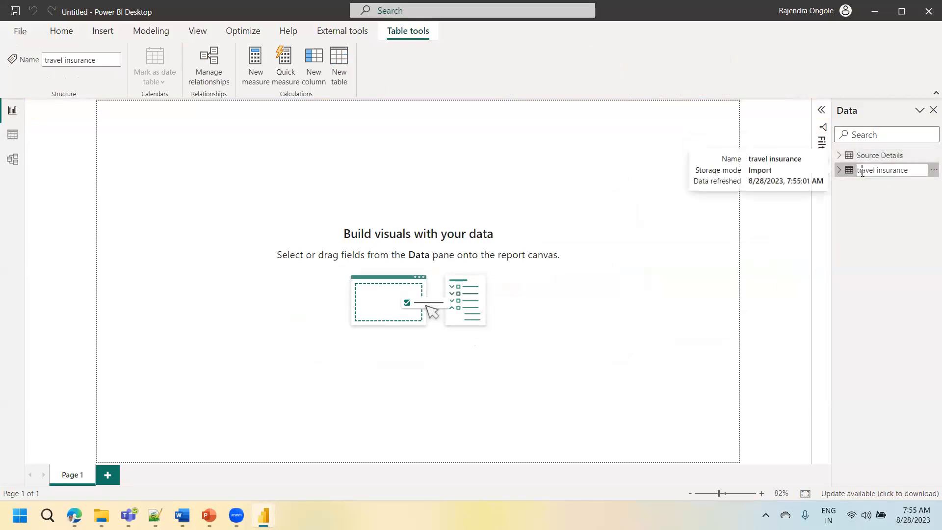
key(Left)
key(BackSpace)
text(T)
click(880, 172)
key(BackSpace)
text(I)
key(Return)
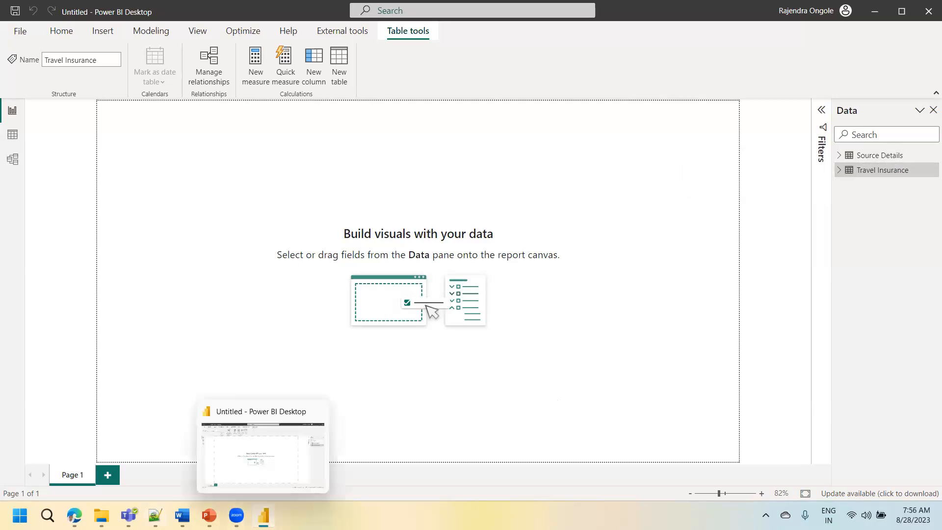
click(101, 515)
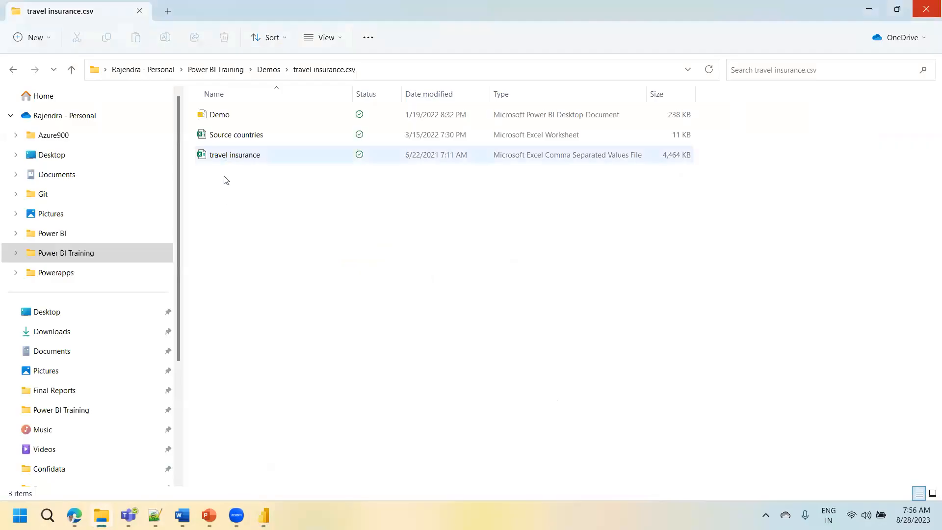
click(105, 512)
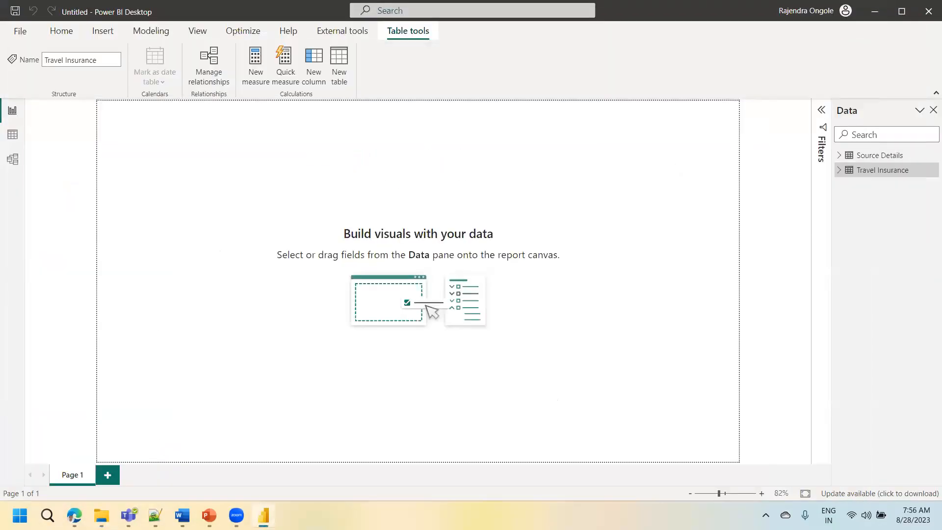
- In Data view, display the Travel Insurance table's 63,326 rows
click(11, 136)
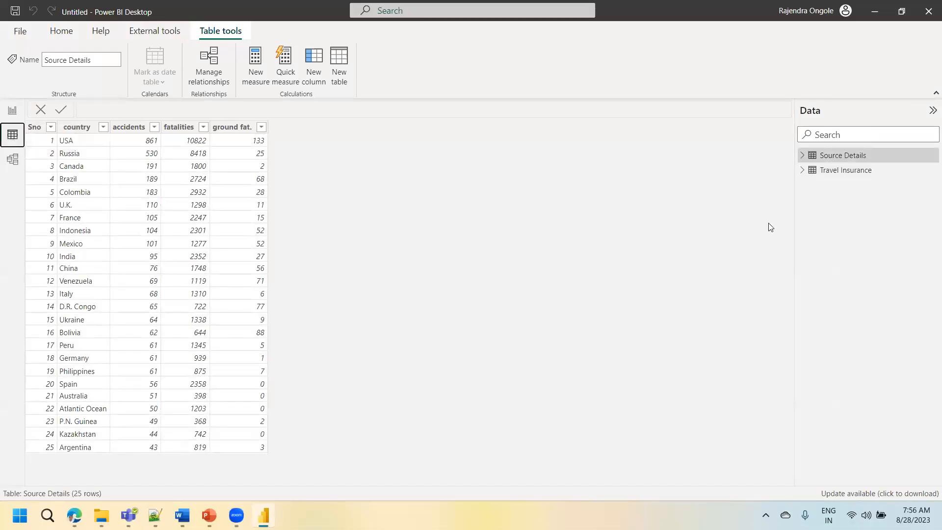
click(840, 176)
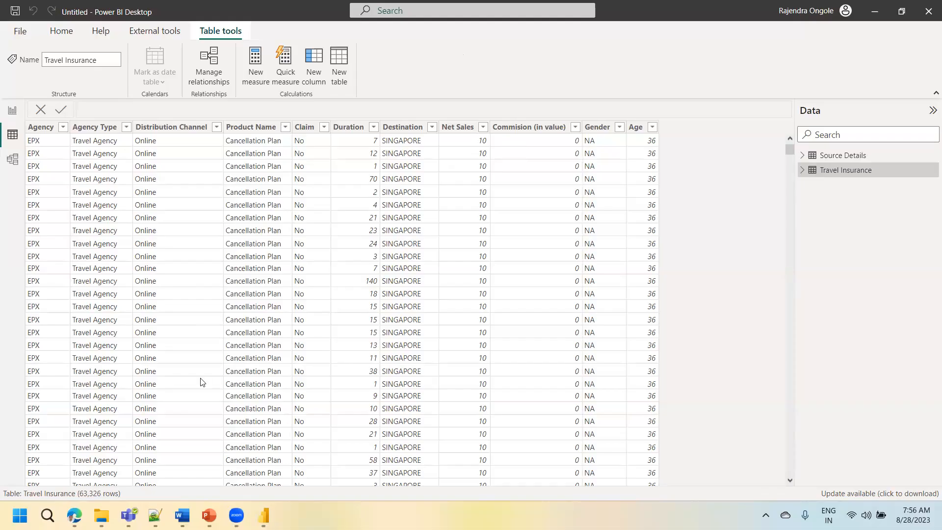
click(101, 515)
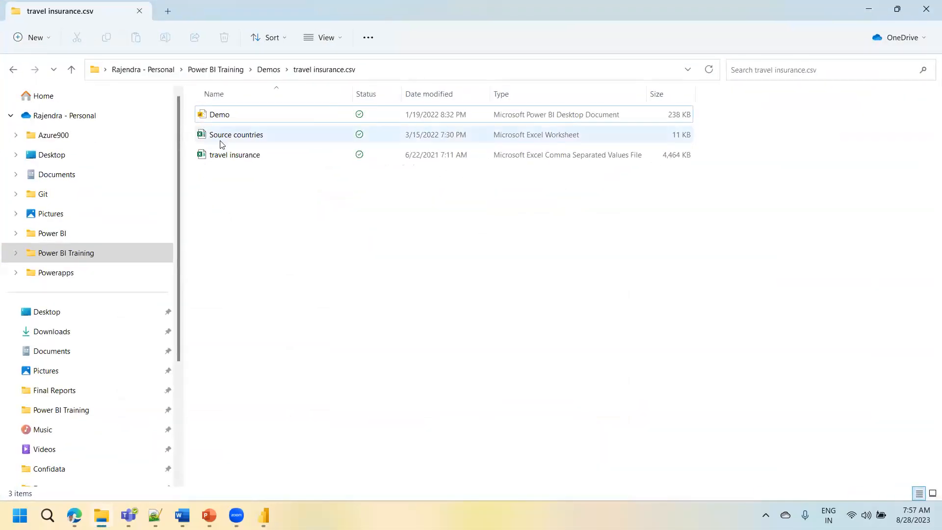
click(243, 154)
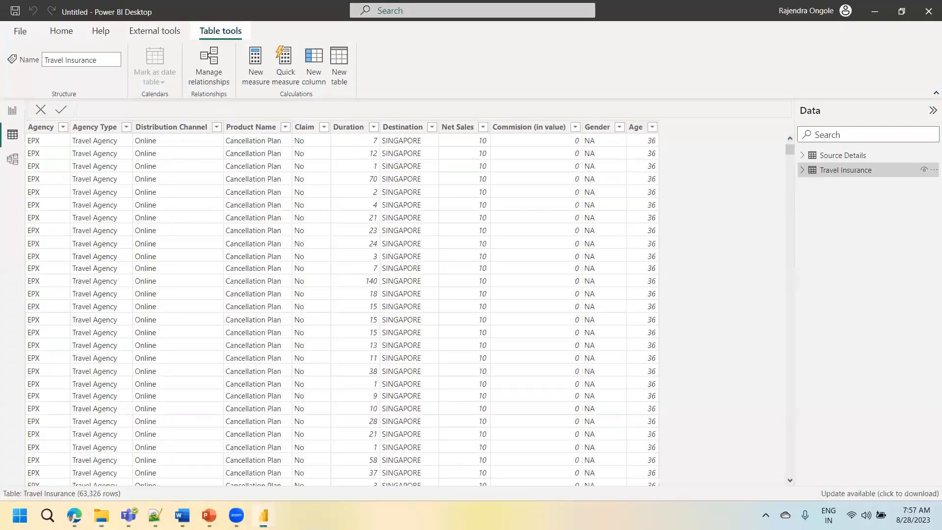
click(263, 515)
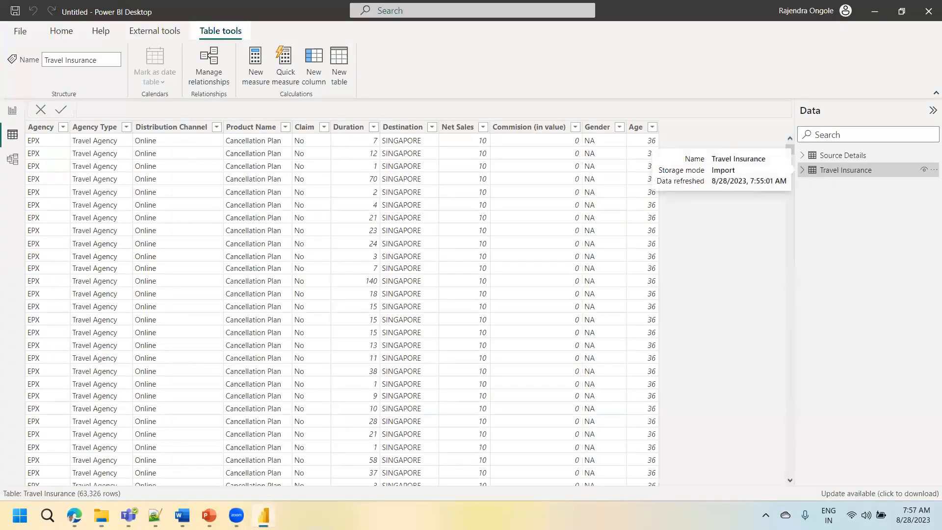
- Select the Commision (in value) column, then reopen Travel Insurance in Power Query Editor
click(16, 141)
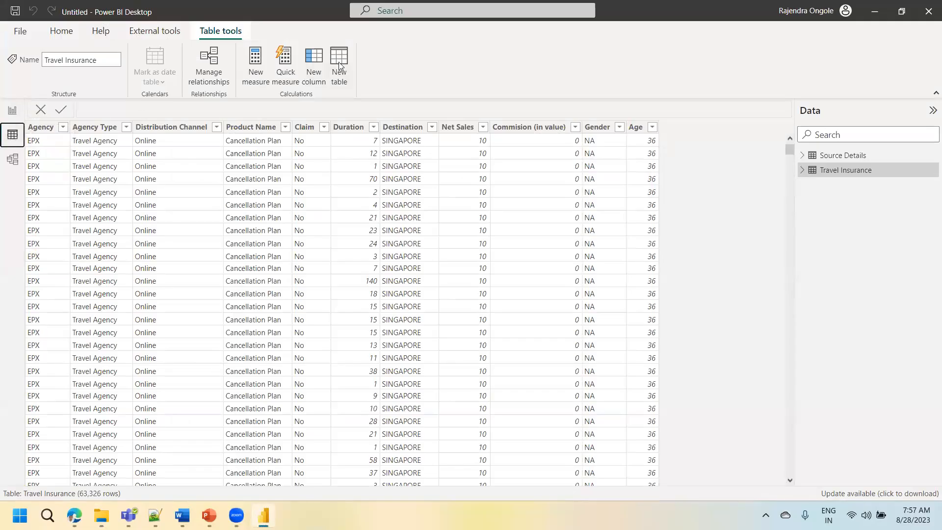
click(540, 127)
click(64, 31)
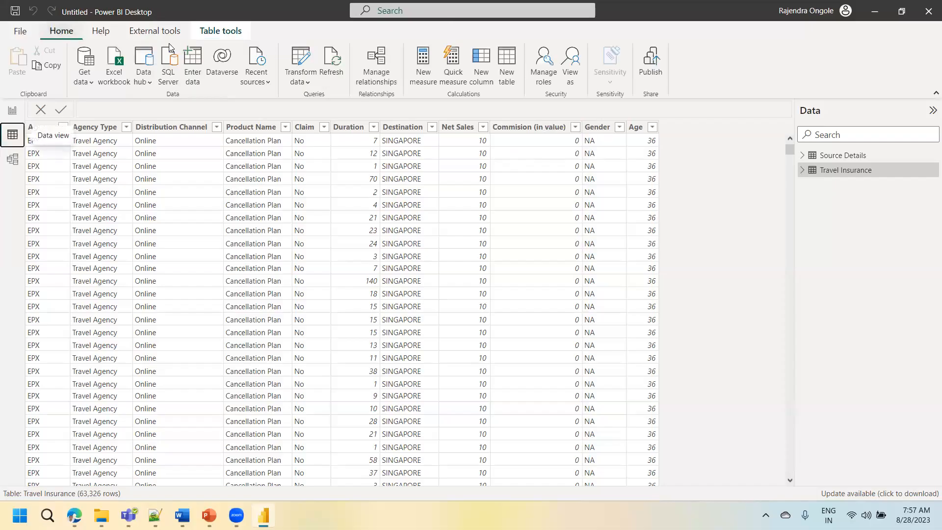
click(312, 64)
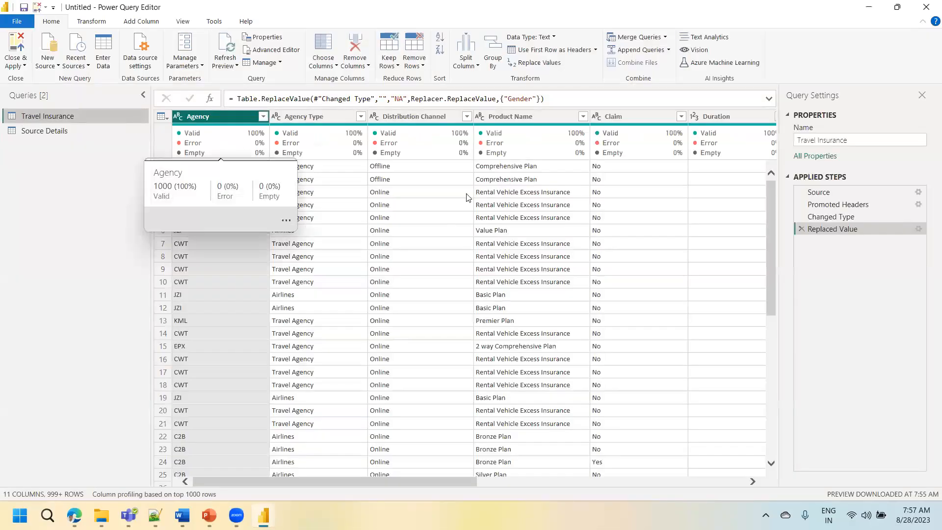
- Apply the pending query changes, close Power Query Editor, and show the Model view diagram
click(23, 66)
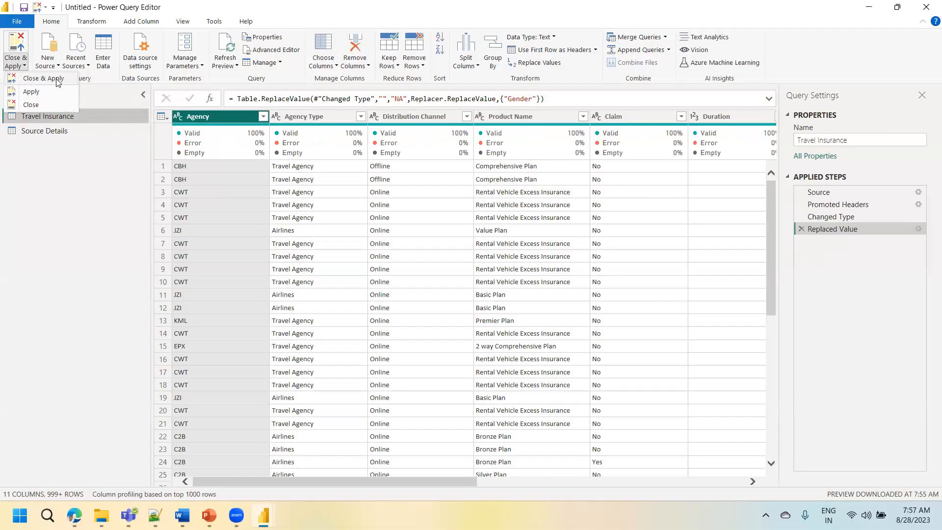
click(31, 92)
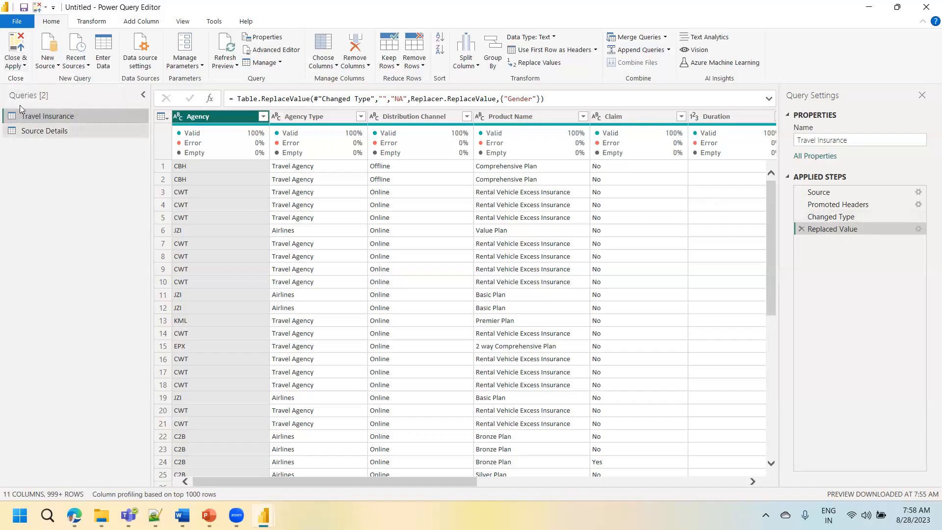
click(19, 65)
click(47, 79)
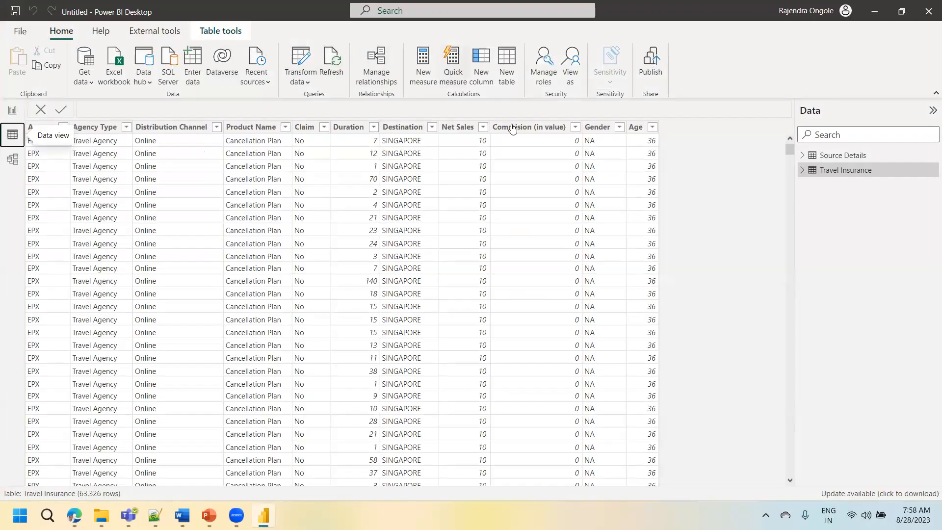
click(11, 162)
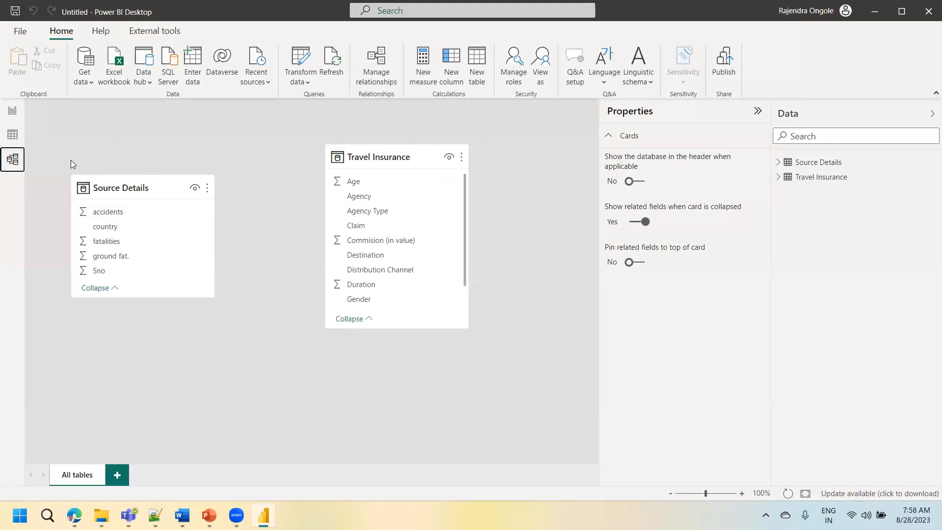
- Return to Table view and expand Source Details to list accidents, country, fatalities, ground fat. and Sno
click(13, 135)
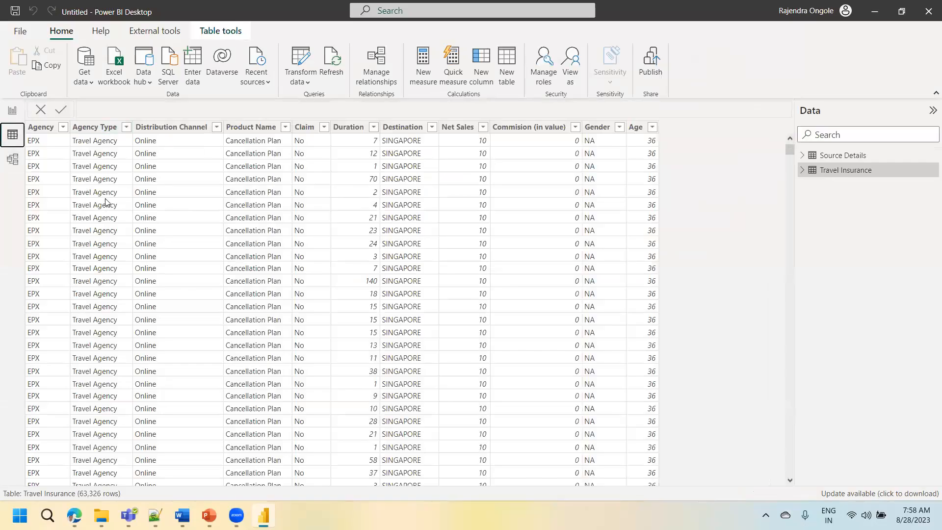
mouse_move(805, 162)
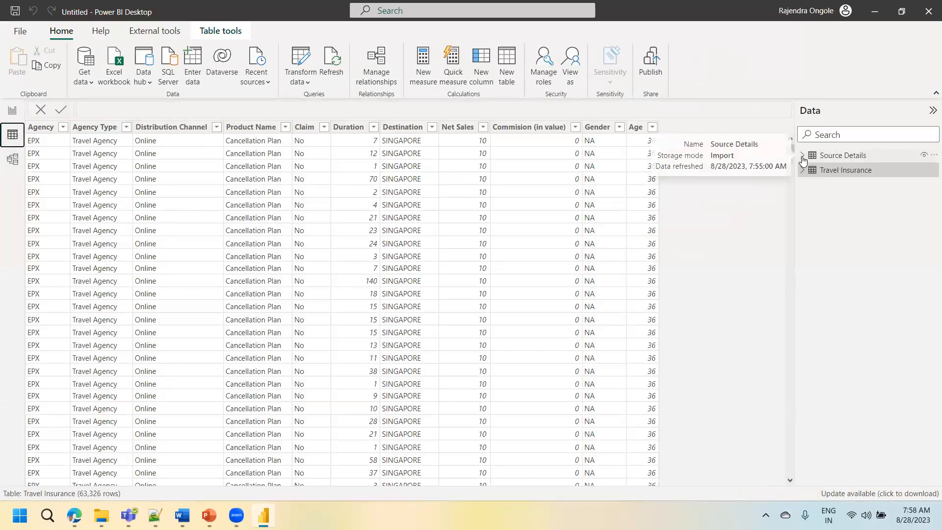
mouse_move(837, 181)
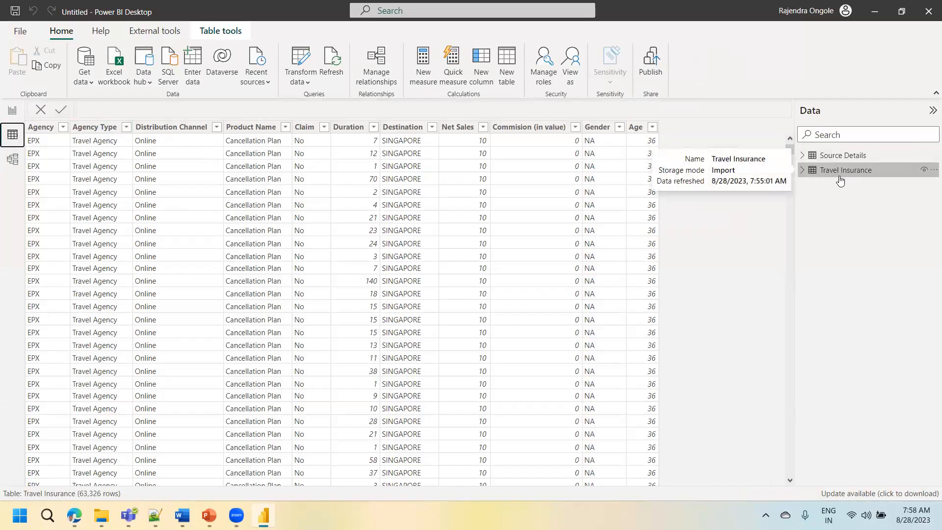
click(803, 156)
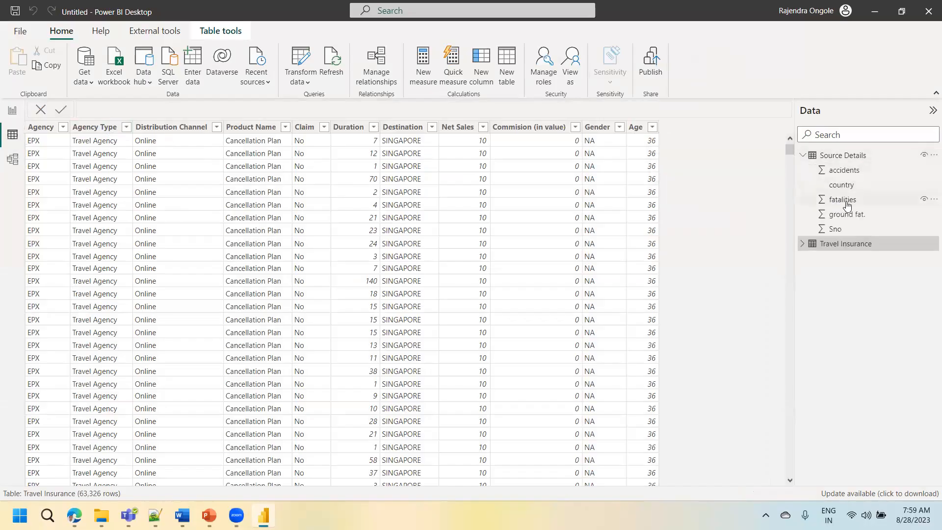
mouse_move(867, 171)
- Insert a blank stacked bar chart on the report page, enlarged and moved lower-right
click(13, 111)
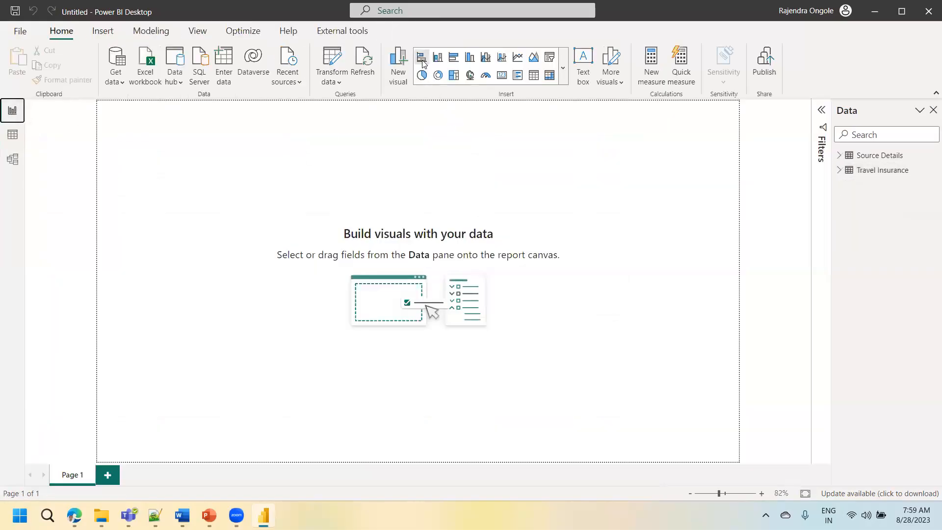
click(421, 57)
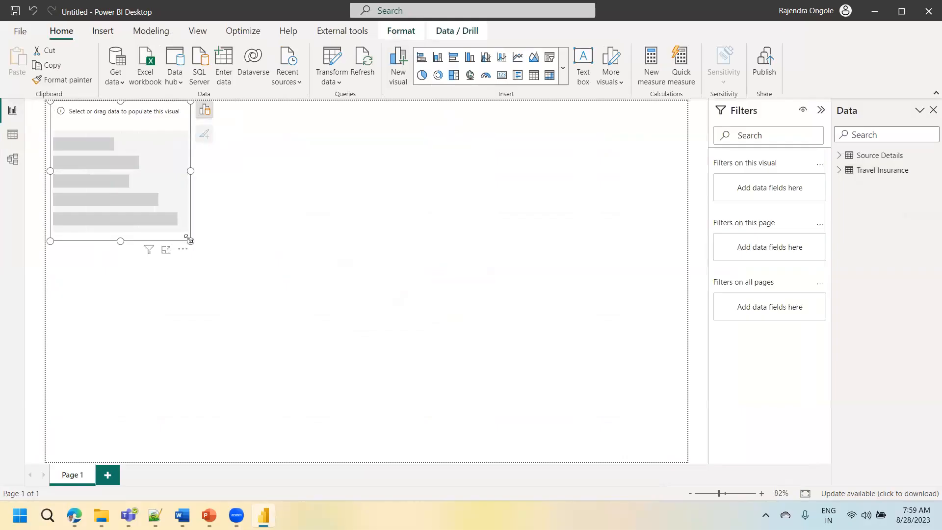
drag(189, 239, 296, 355)
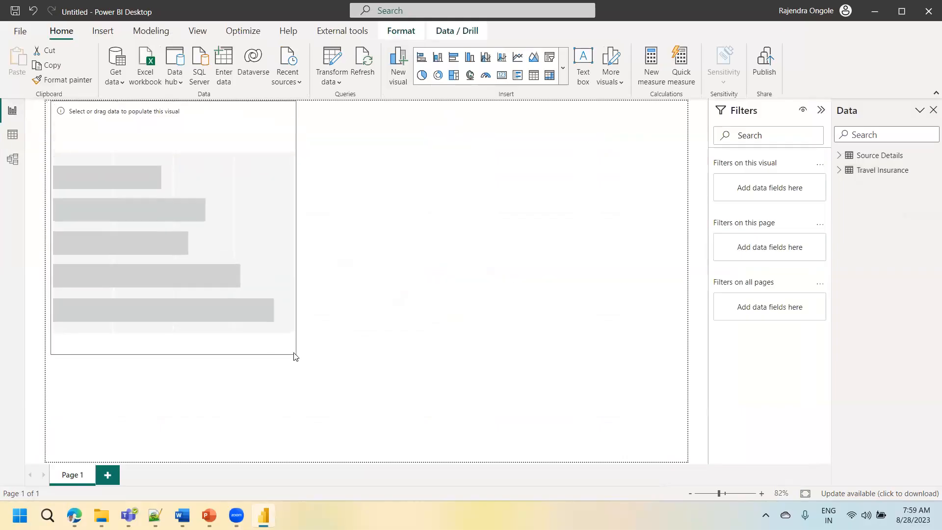
drag(197, 245, 233, 297)
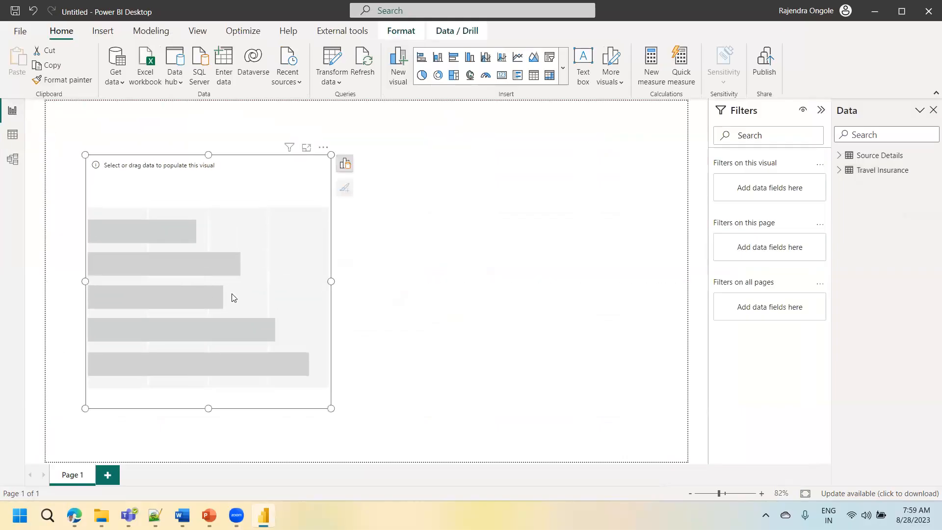
- Chart Sum of accidents from Source Details by Travel Insurance's Agency Type
click(840, 171)
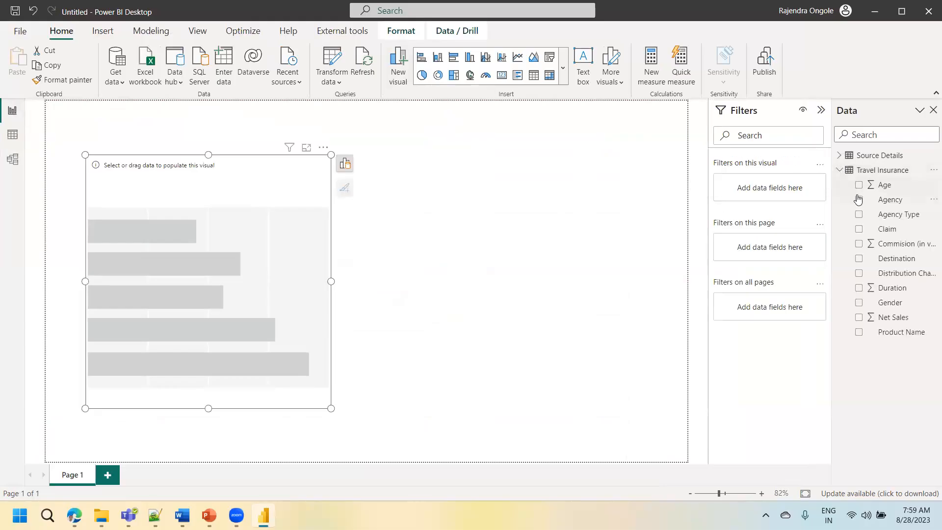
click(13, 134)
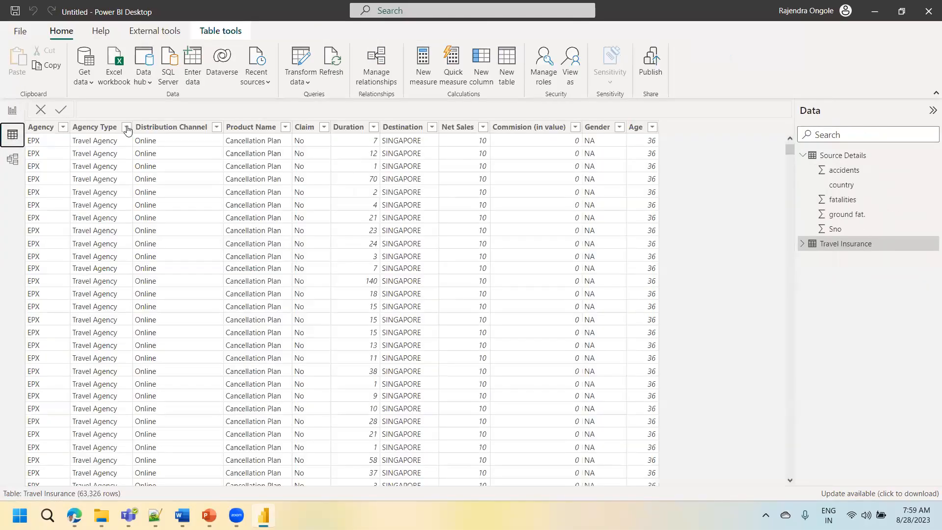
click(12, 110)
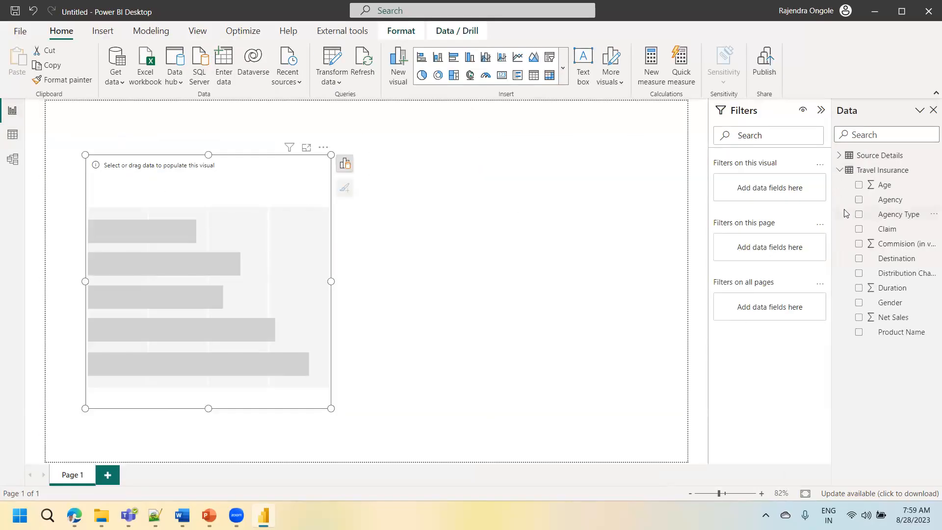
click(859, 215)
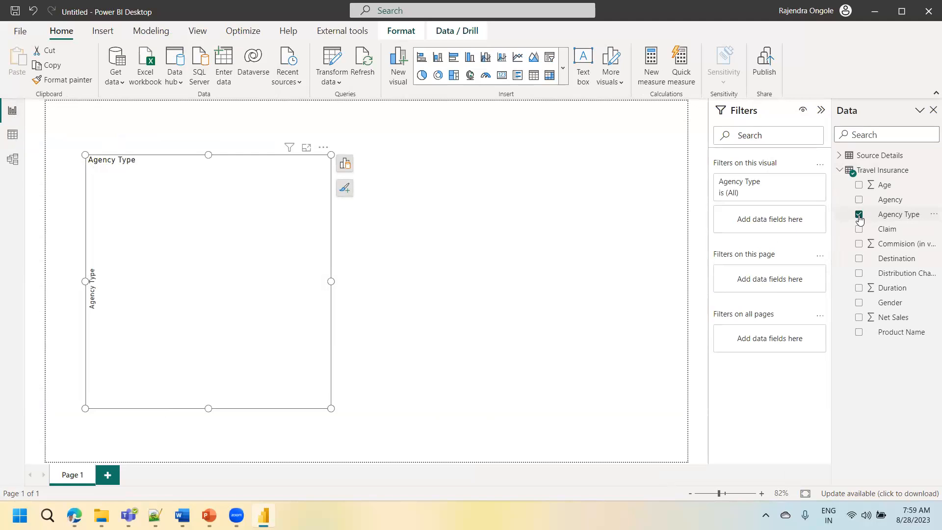
click(839, 156)
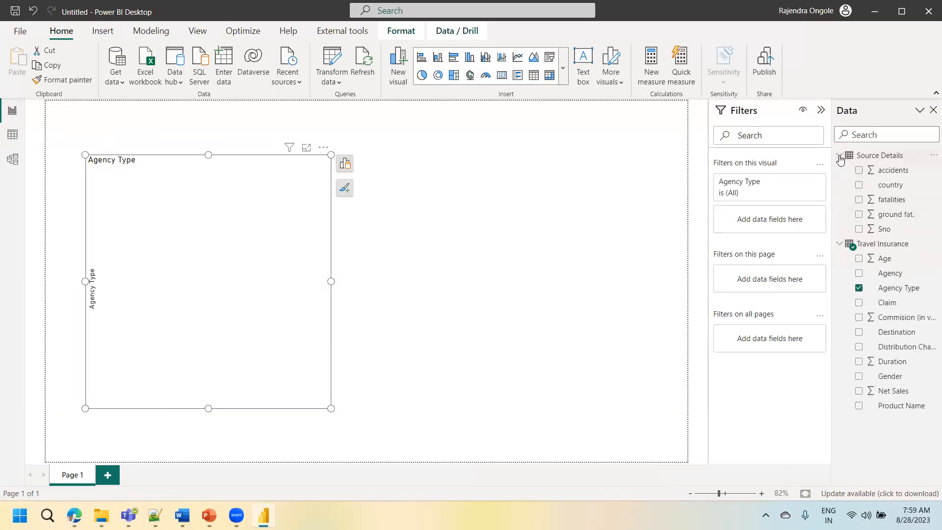
click(859, 170)
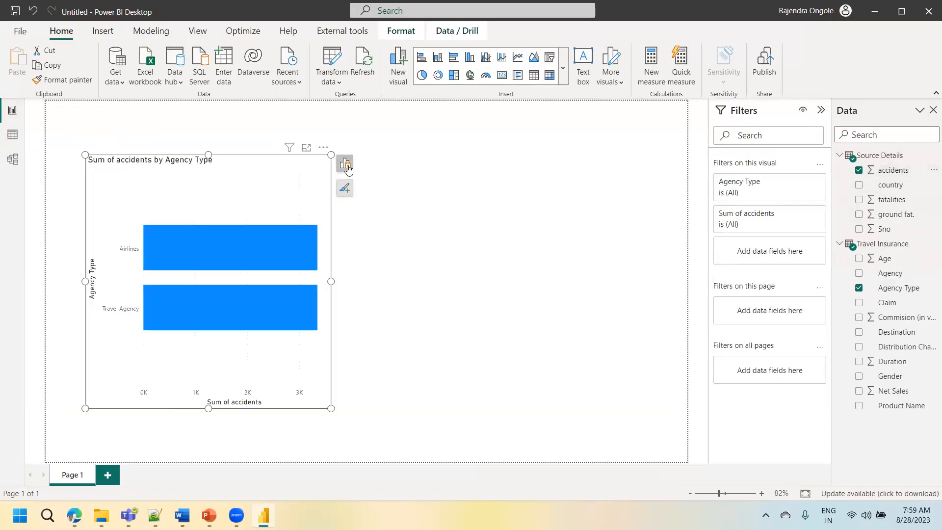
click(441, 62)
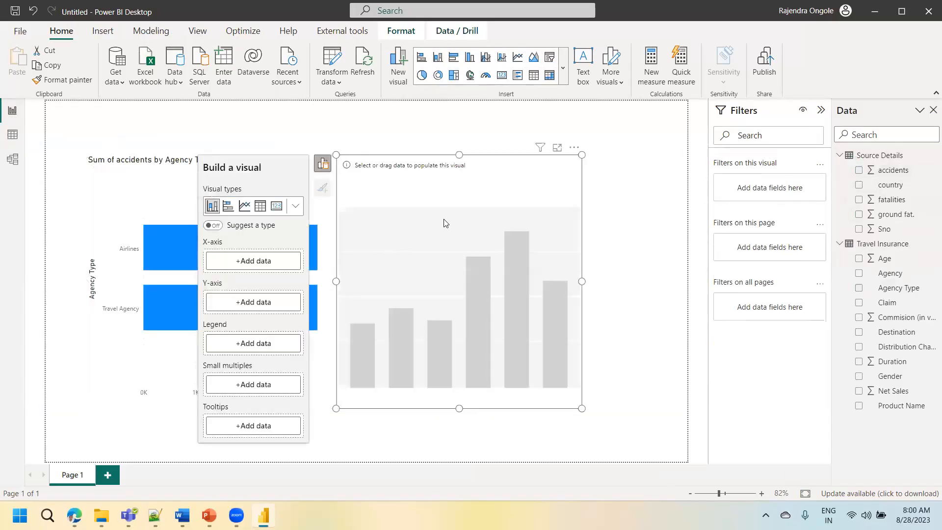
- Make the accidents chart a larger clustered column chart, then check Agency Type values in Table view
key(Delete)
click(234, 193)
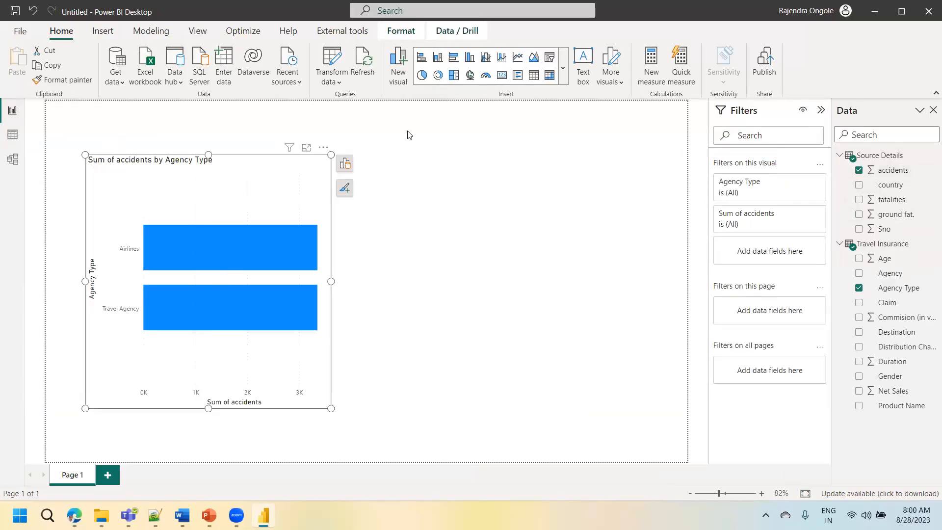
click(344, 164)
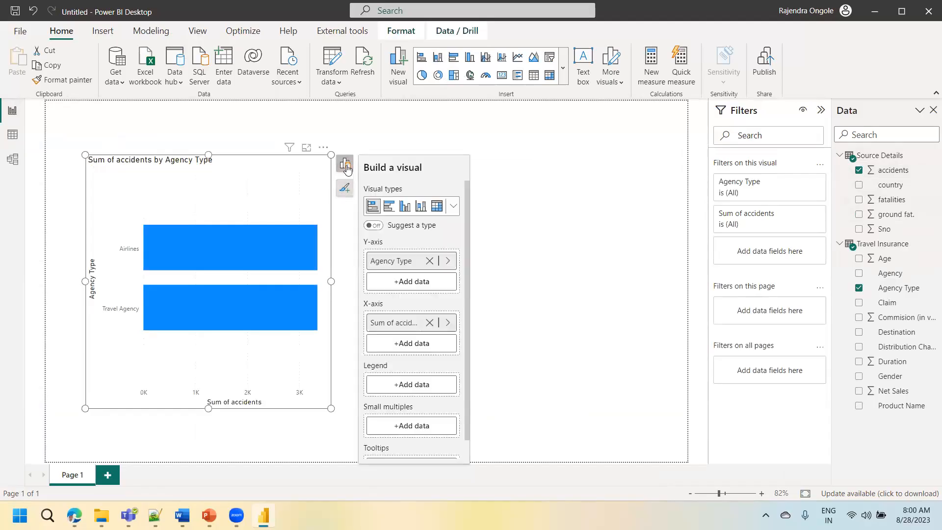
click(405, 206)
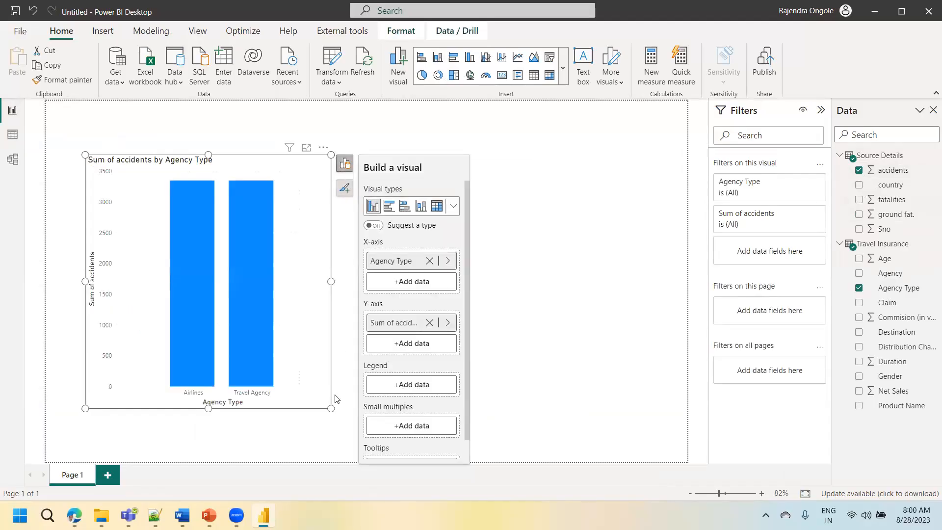
drag(331, 408, 466, 436)
drag(382, 307, 400, 366)
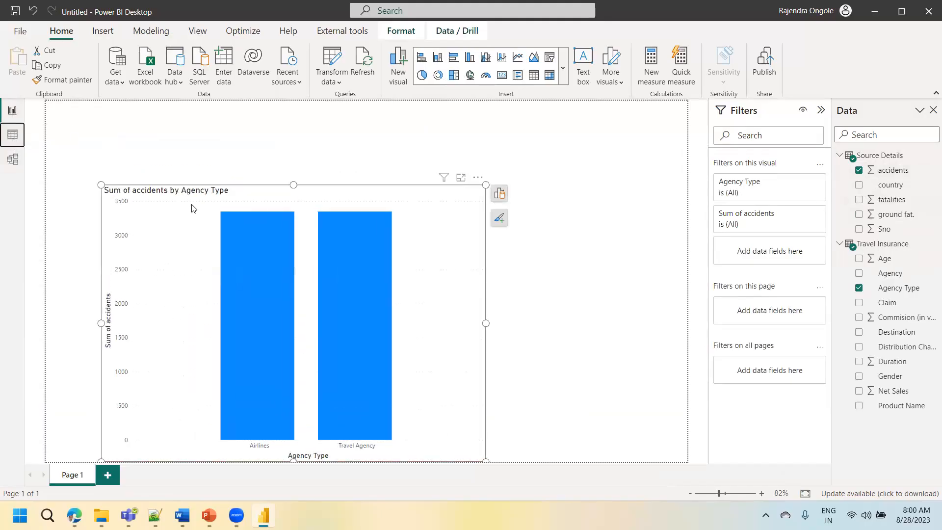
click(12, 134)
click(126, 127)
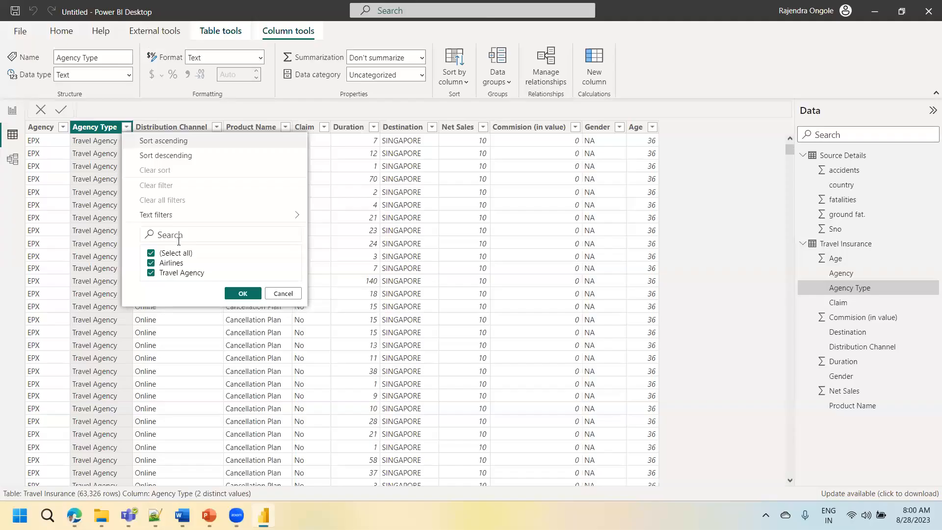
- Turn on data labels so the Airlines and Travel Agency columns each show 3349
click(8, 116)
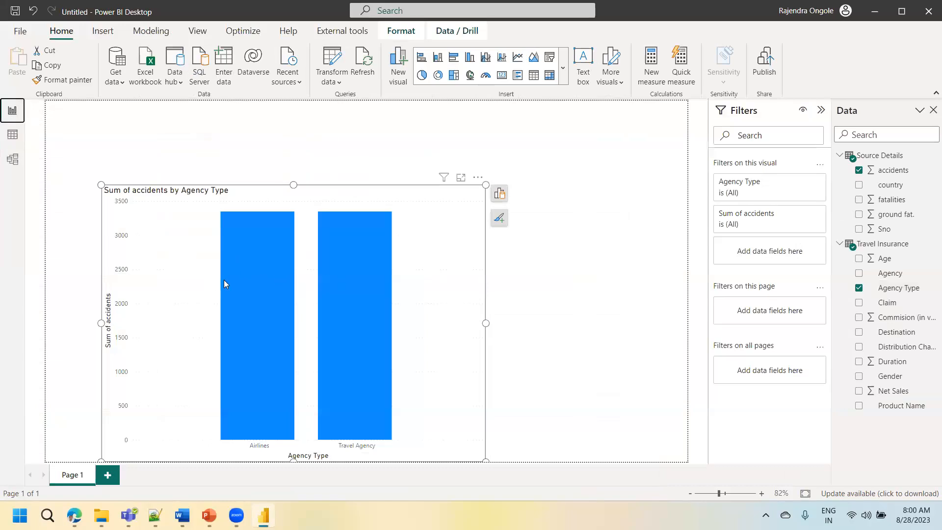
mouse_move(384, 285)
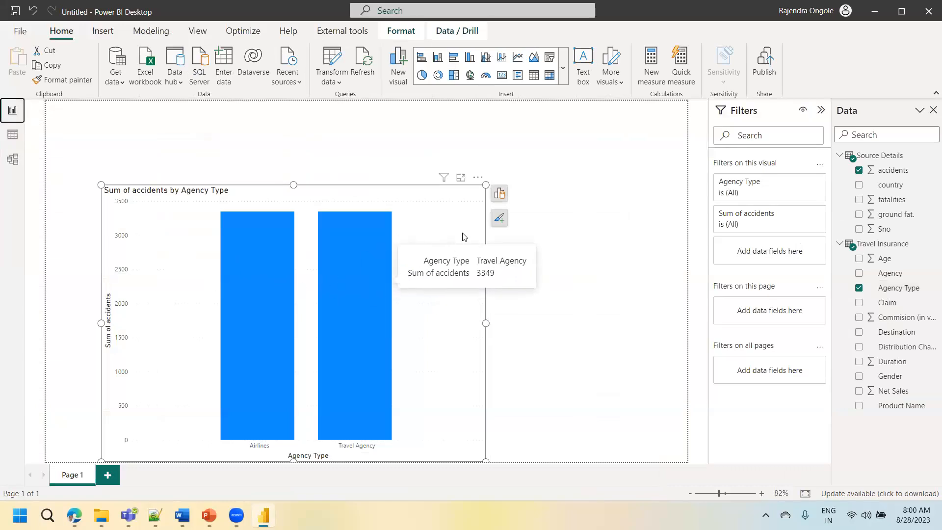
click(498, 218)
click(542, 311)
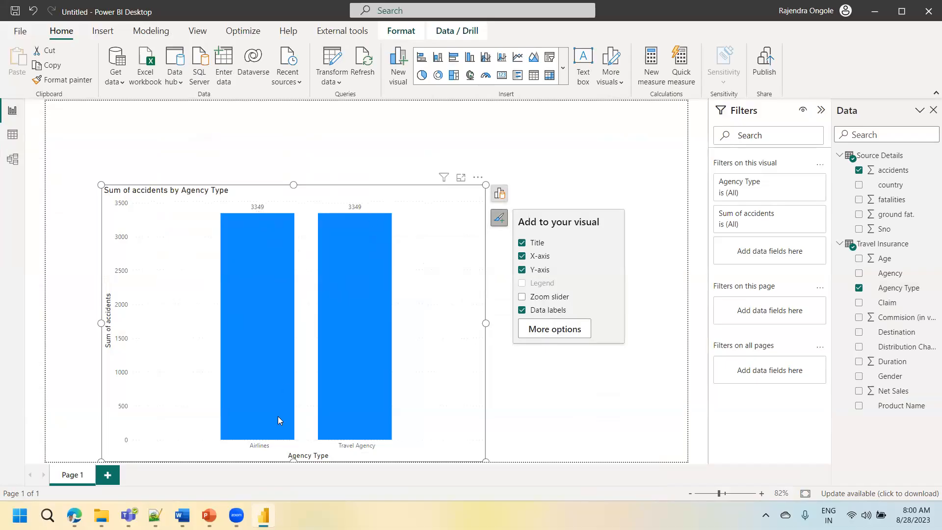
mouse_move(362, 429)
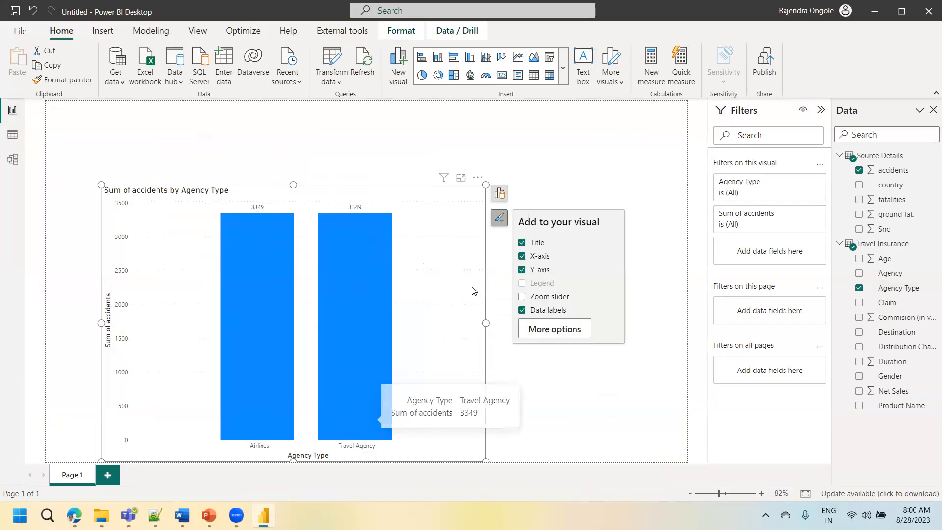
- Switch the column chart to a Table visual listing Airlines, Travel Agency and Total, each 3349
click(499, 193)
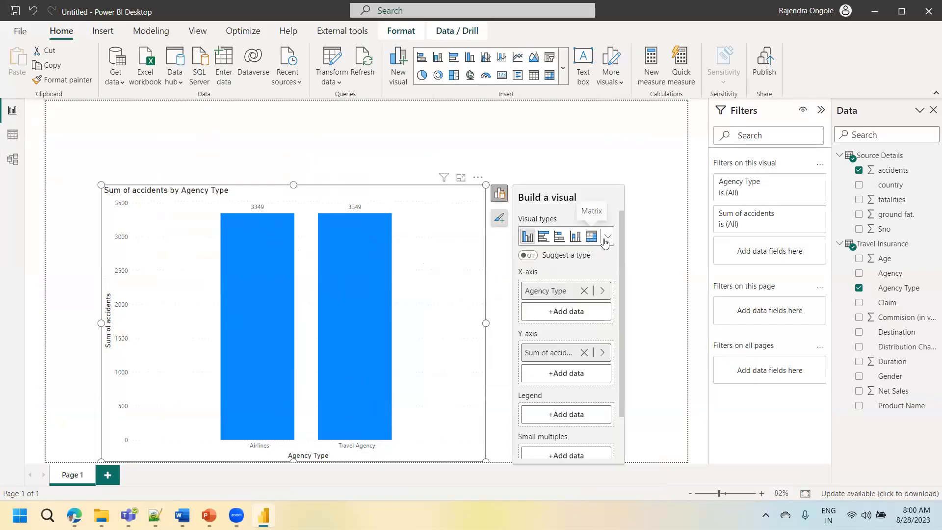
click(607, 237)
click(559, 338)
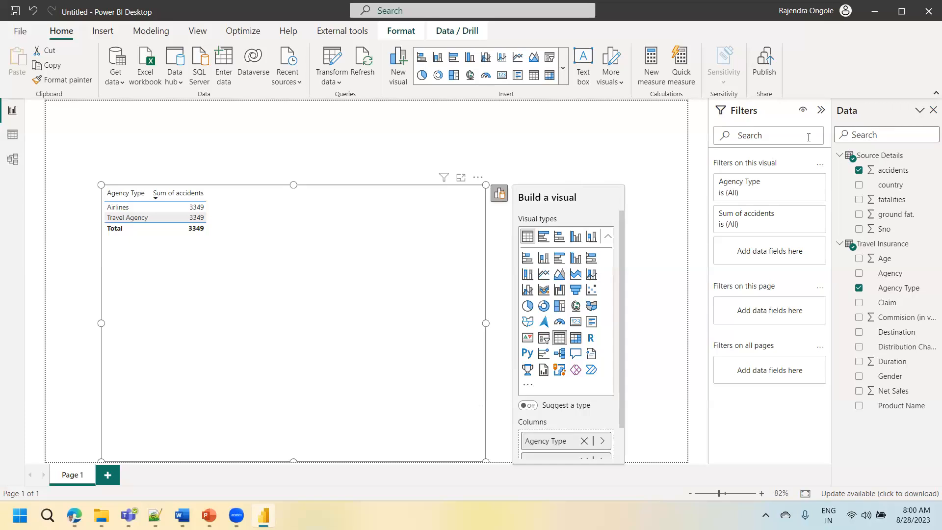
click(691, 361)
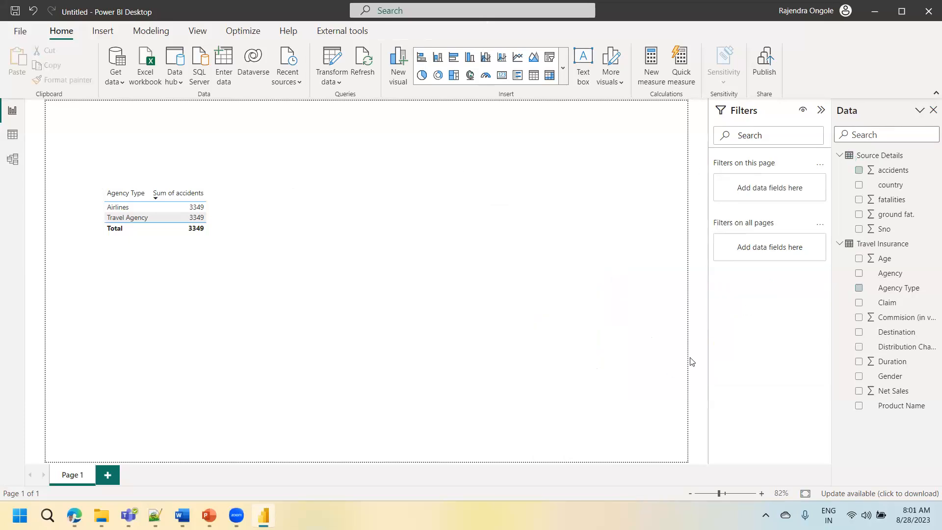
click(481, 190)
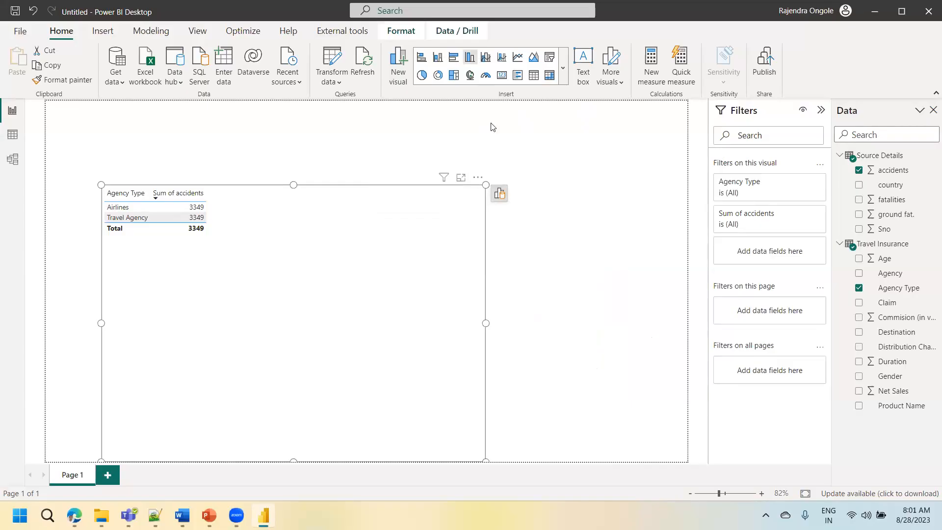
click(12, 135)
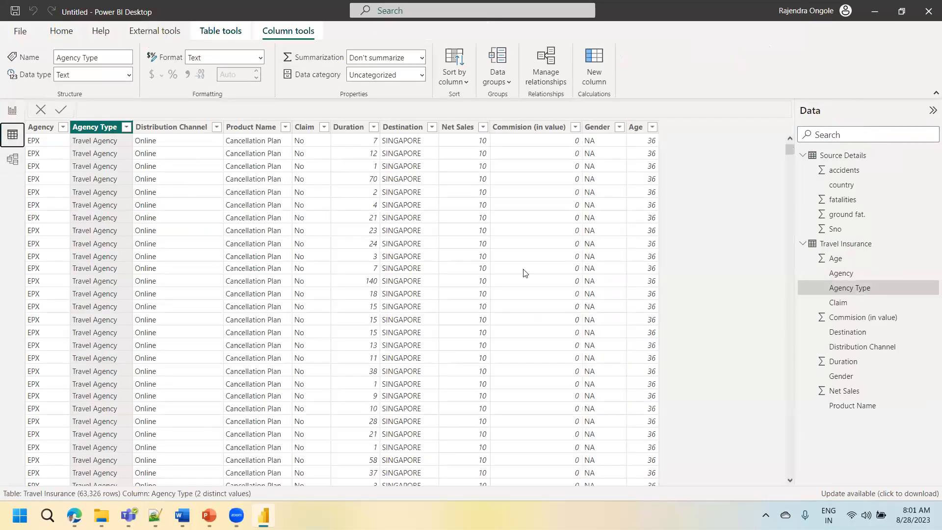
click(842, 156)
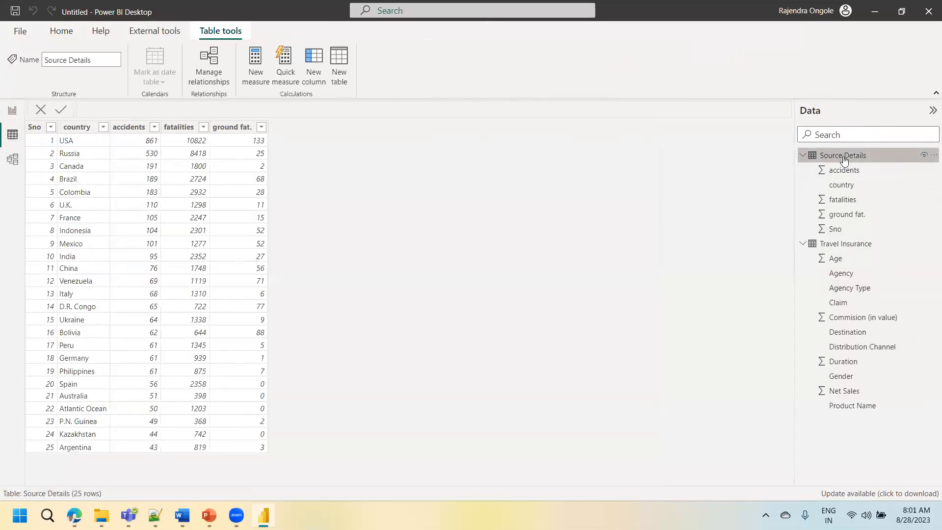
click(842, 249)
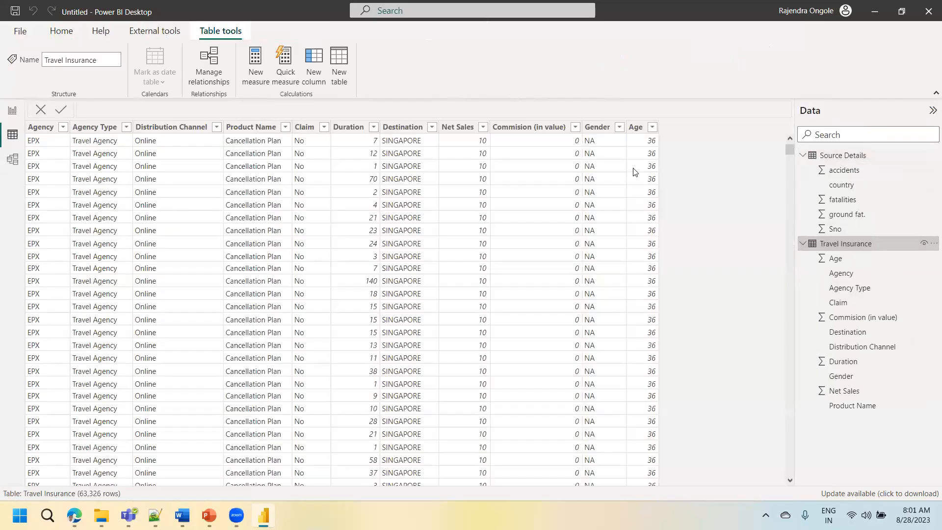
click(853, 156)
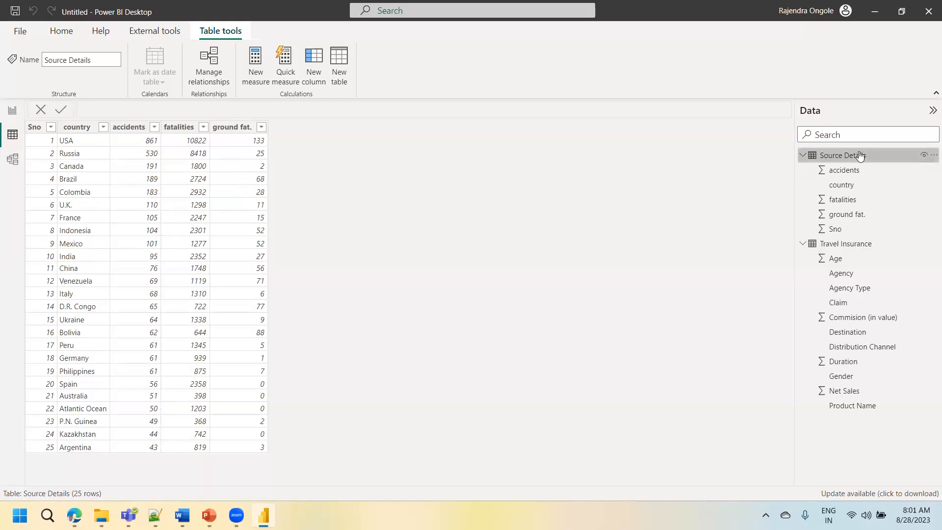
click(837, 244)
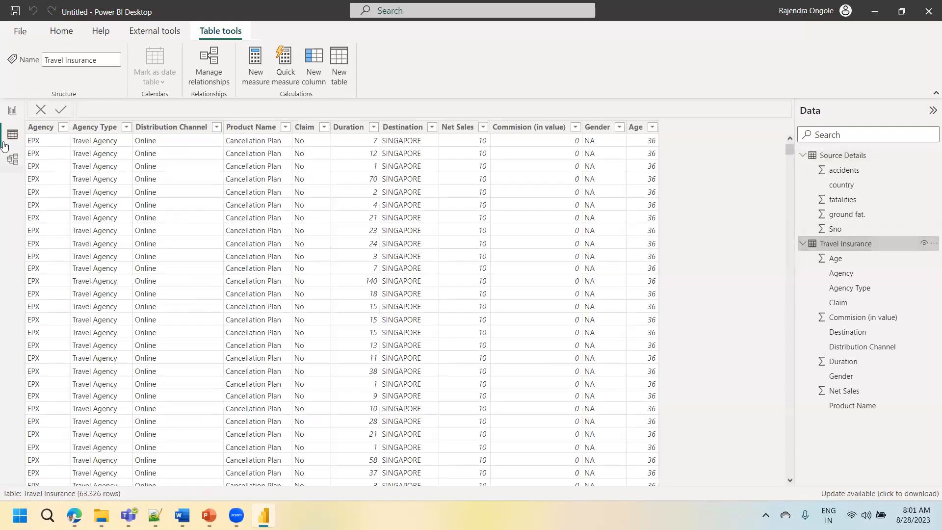
click(13, 111)
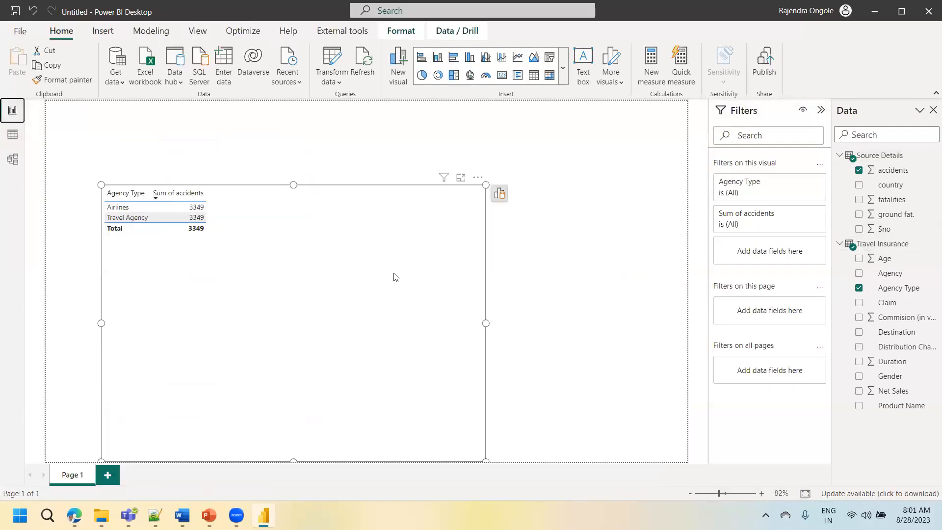
- Raise the table visual's Values font size to 16, then return to the Travel Insurance data grid
click(196, 32)
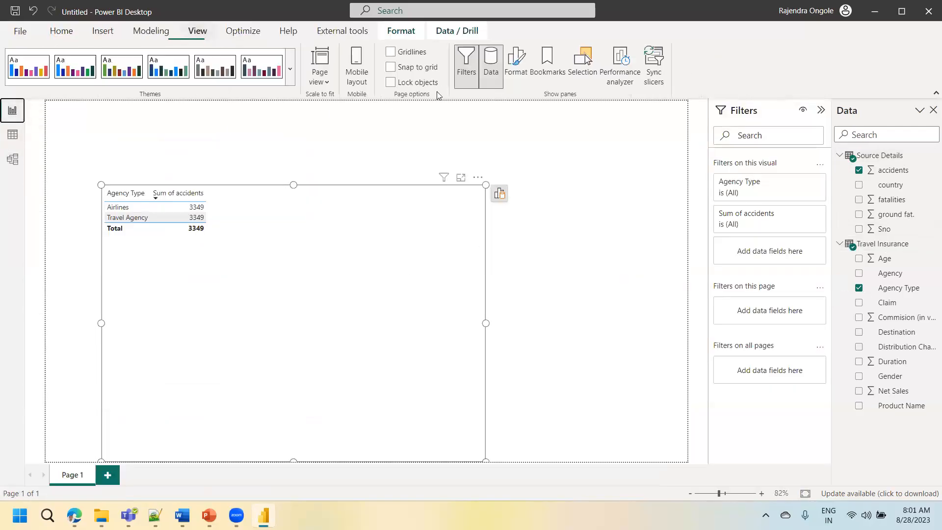
click(516, 67)
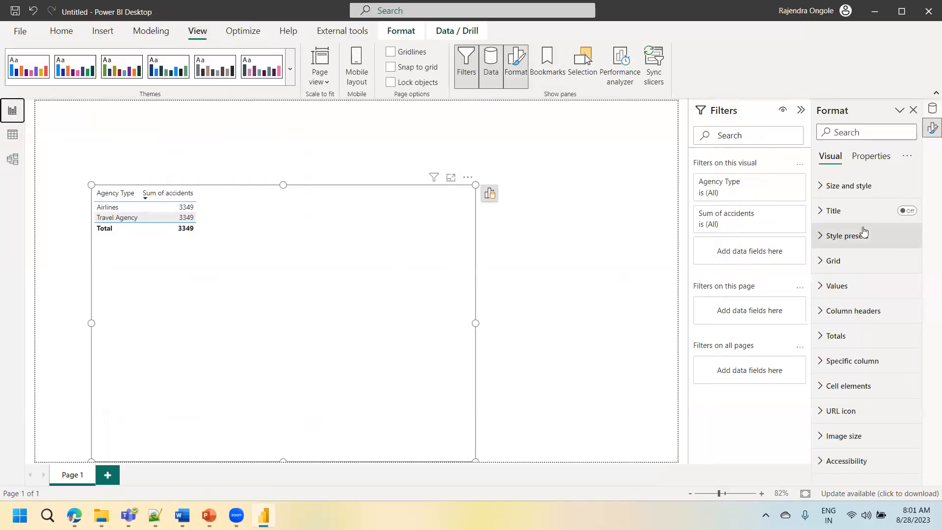
click(840, 285)
click(906, 345)
click(906, 345)
click(906, 344)
click(906, 345)
click(905, 345)
click(906, 345)
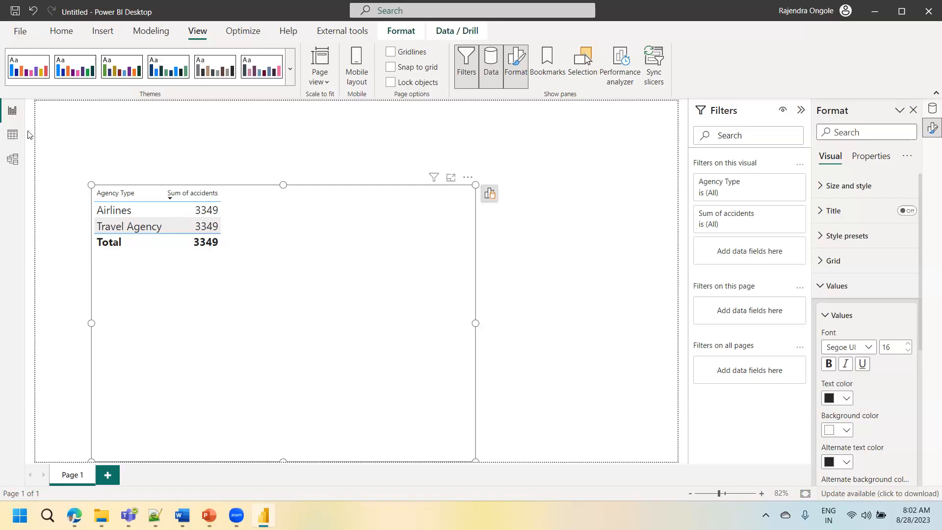
click(12, 137)
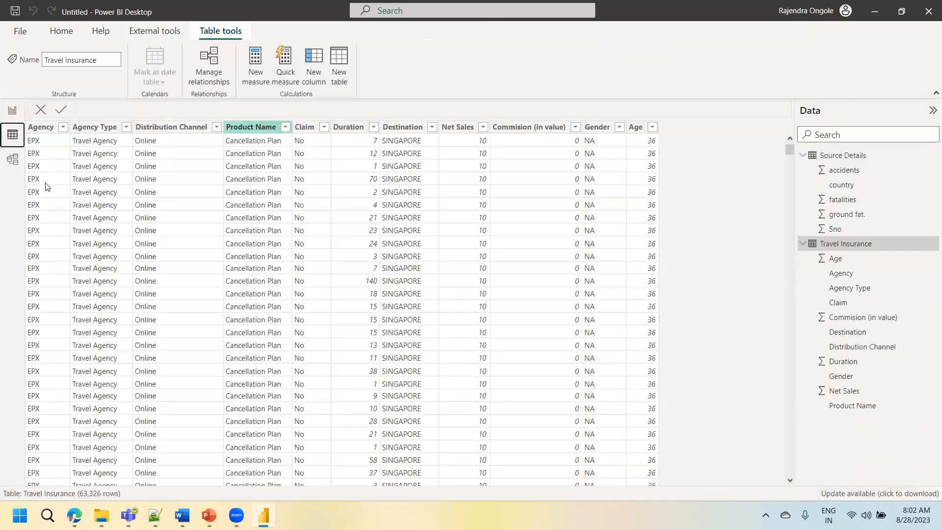
click(13, 161)
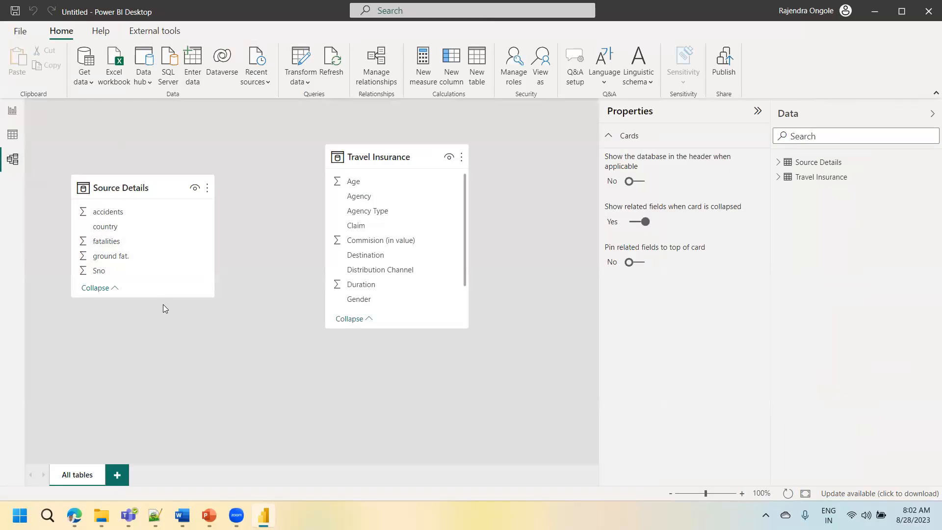
click(12, 111)
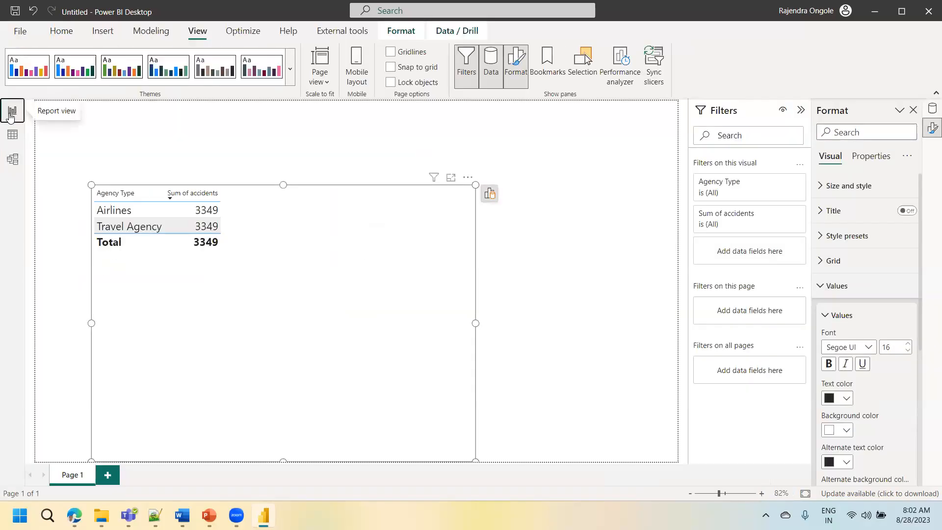
click(13, 159)
click(14, 135)
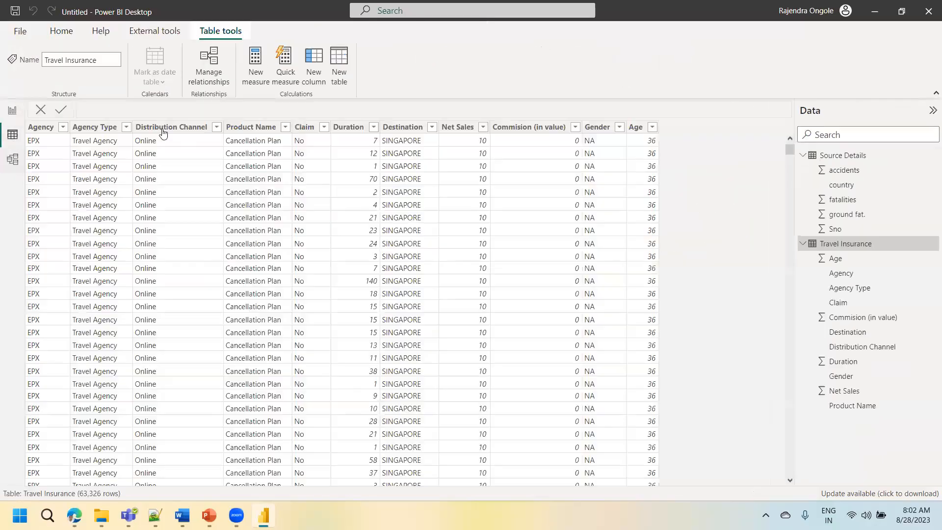
click(834, 157)
click(836, 244)
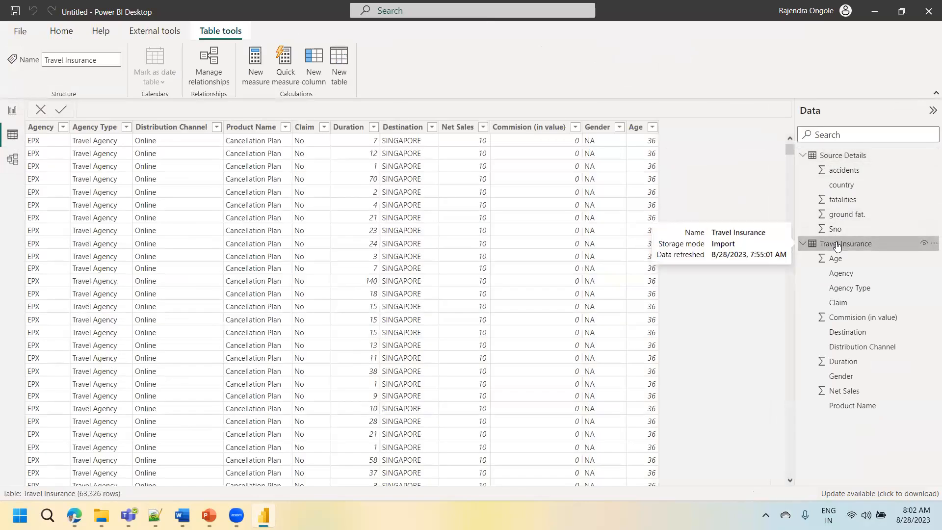
click(850, 156)
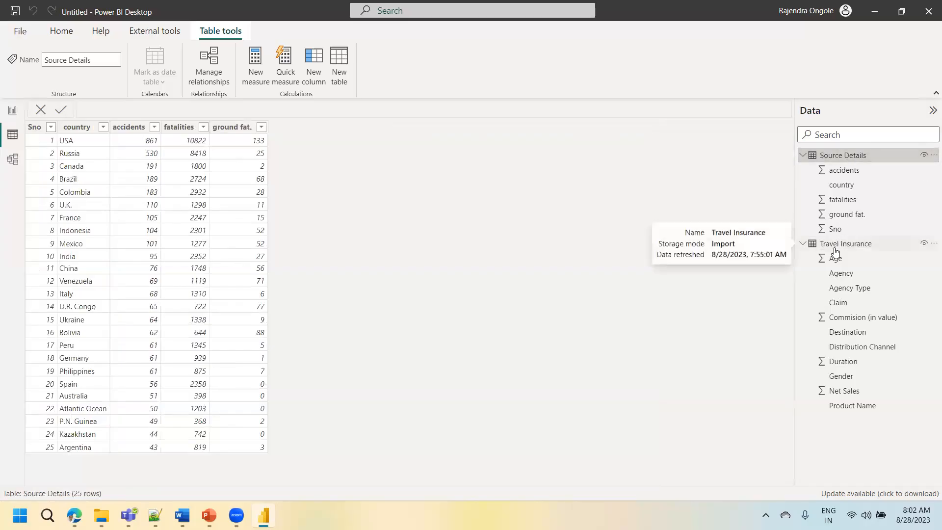
click(835, 250)
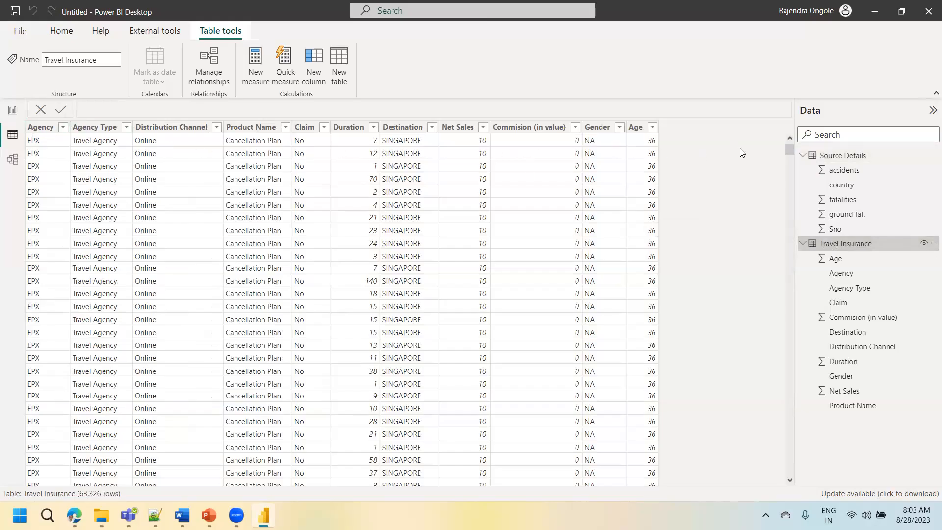
click(841, 162)
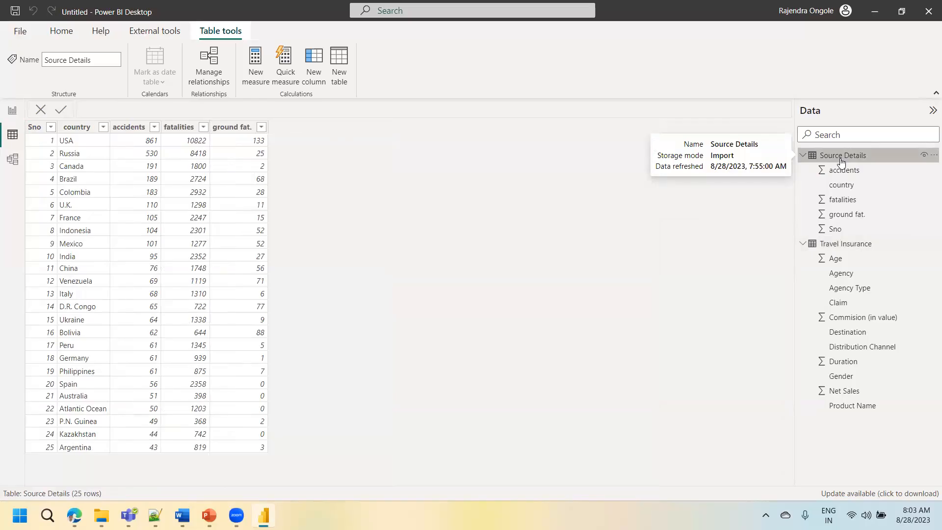
click(841, 244)
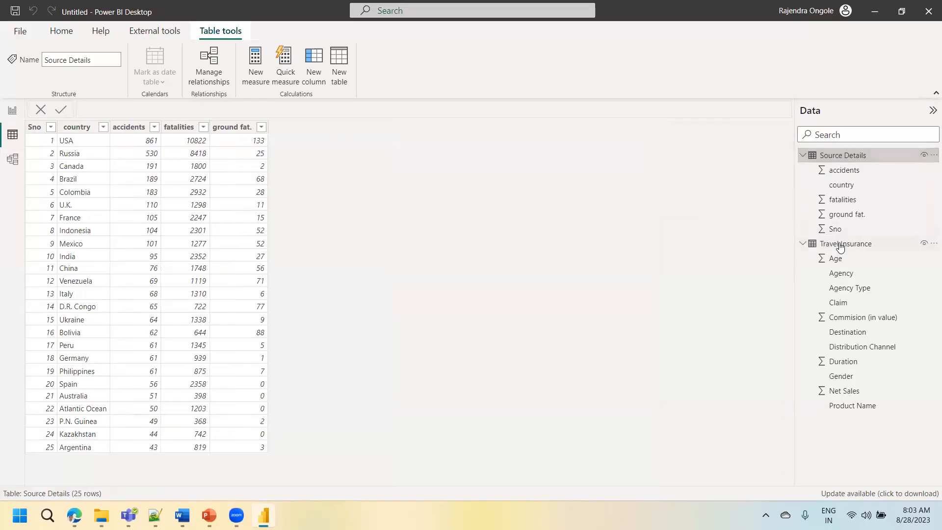
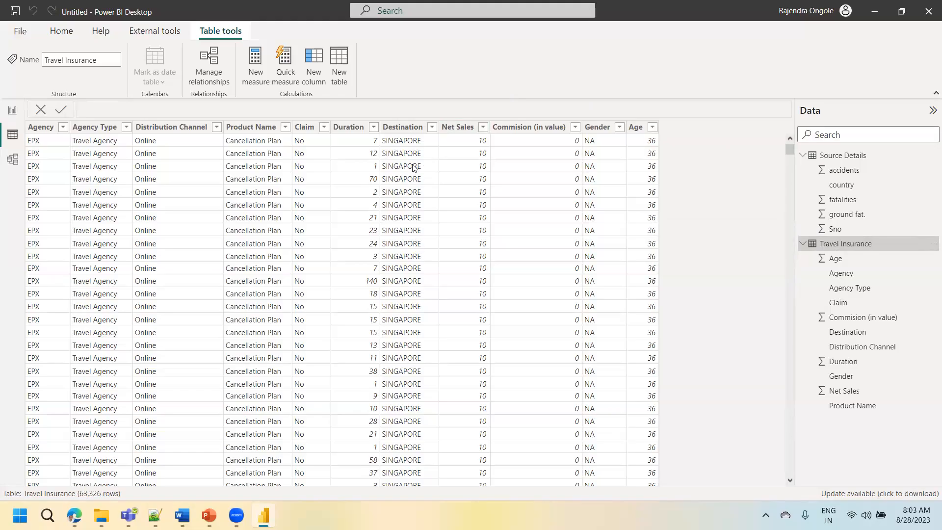
- Look over the Source Details country column, then Travel Insurance's Destination column
click(829, 156)
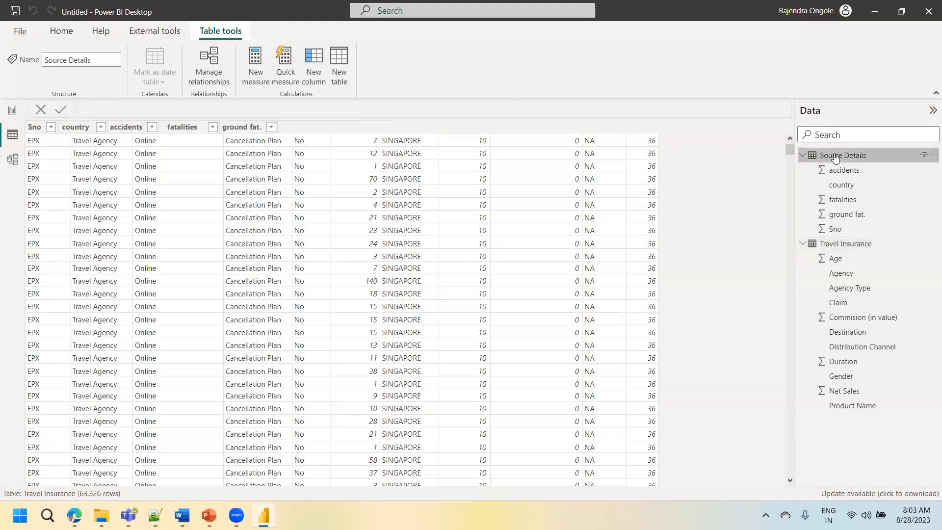
click(840, 186)
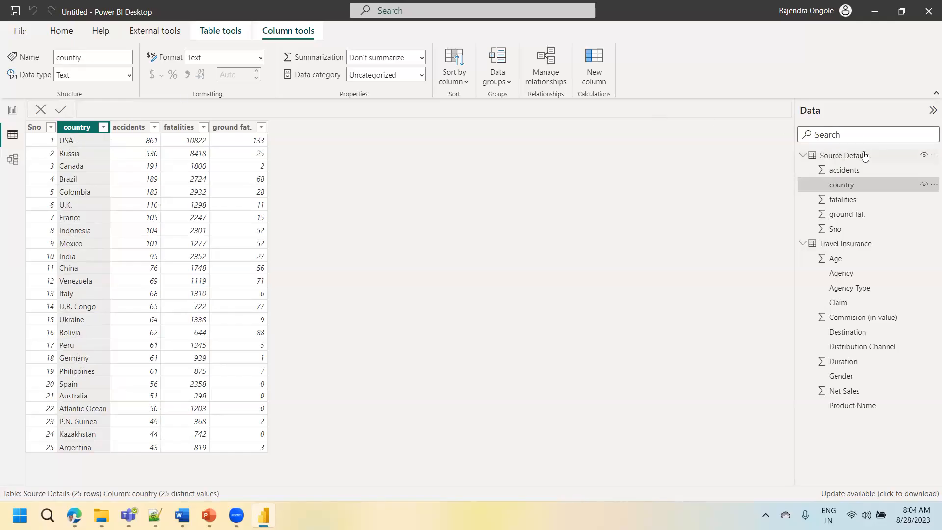
click(840, 245)
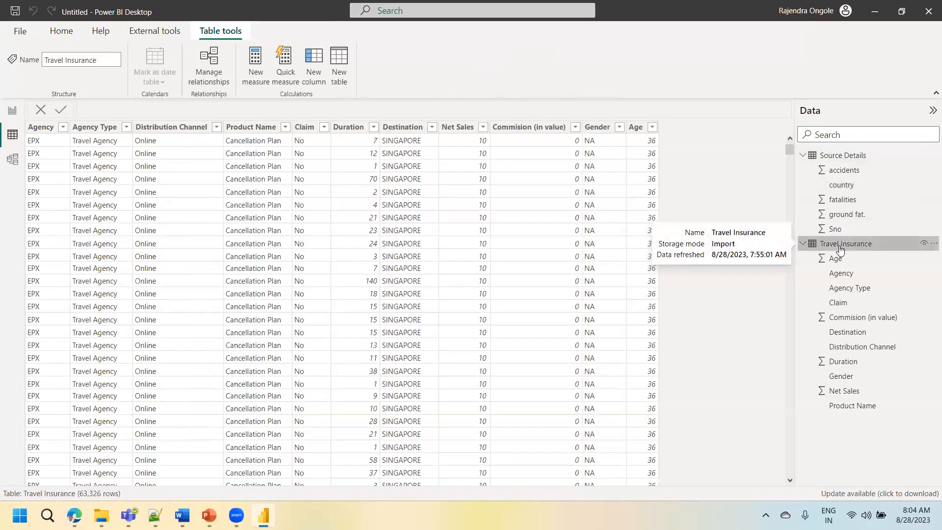
click(400, 128)
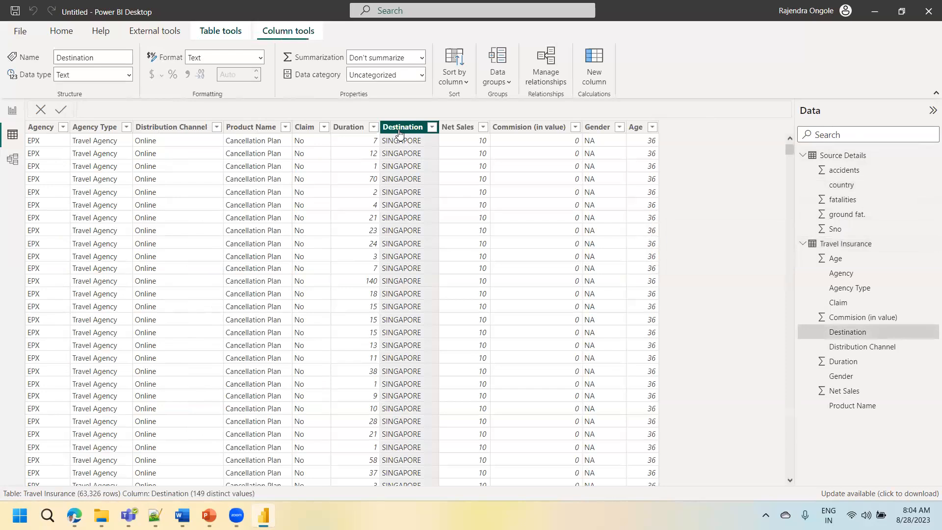
- Filter Travel Insurance's Destination to SINGAPORE only and review the matching rows
click(432, 127)
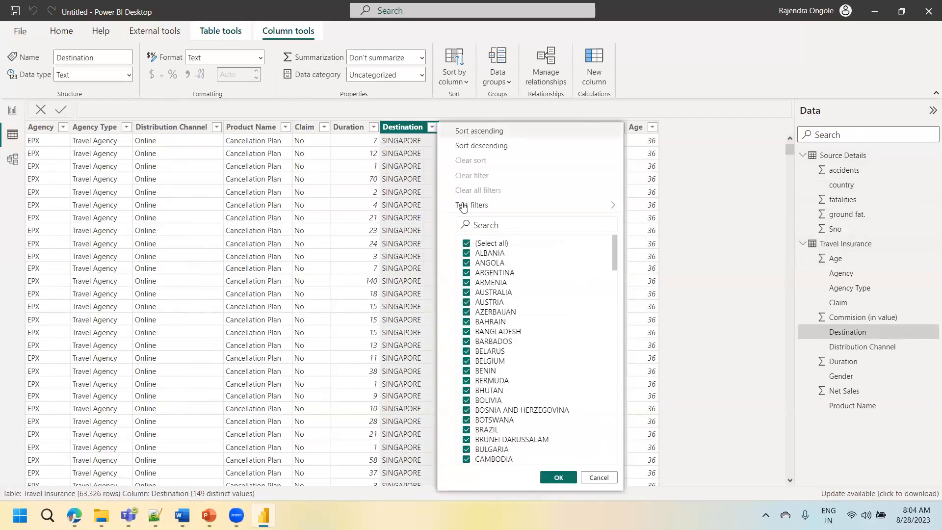
click(490, 245)
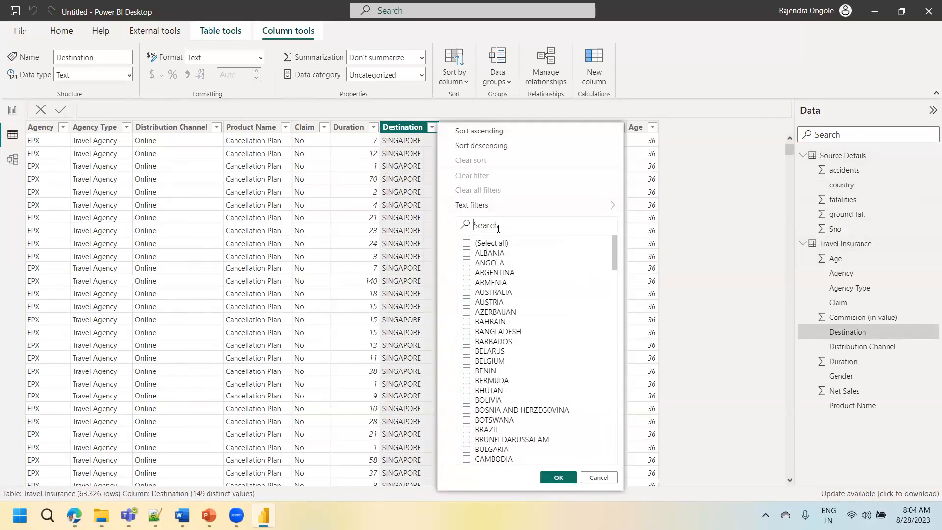
text(sing)
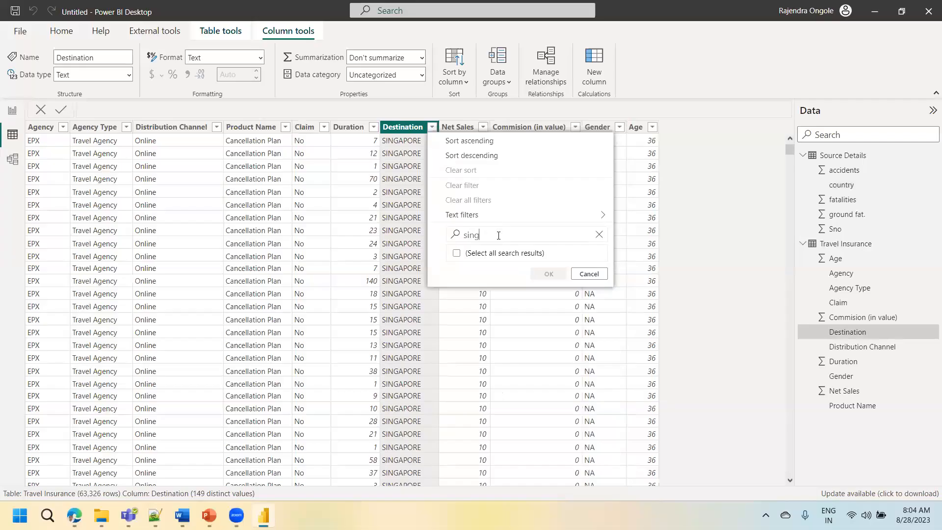
click(498, 268)
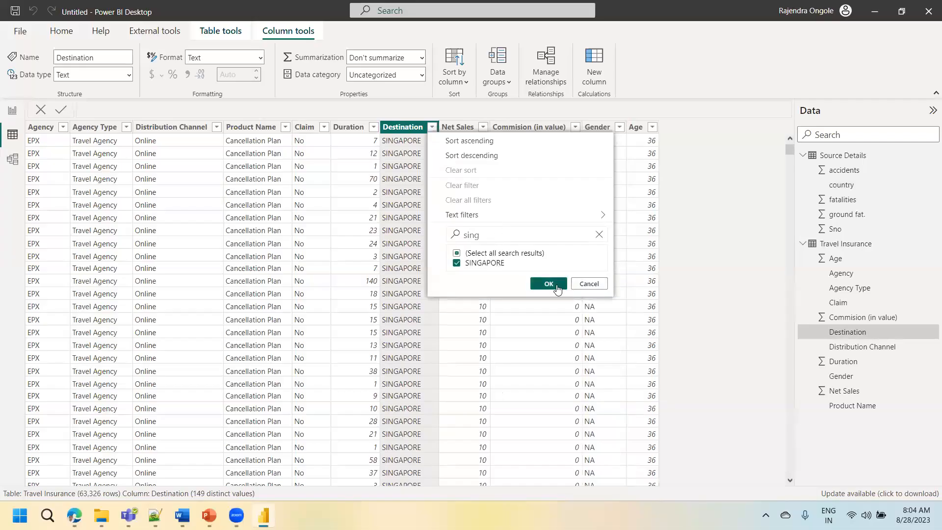
click(552, 285)
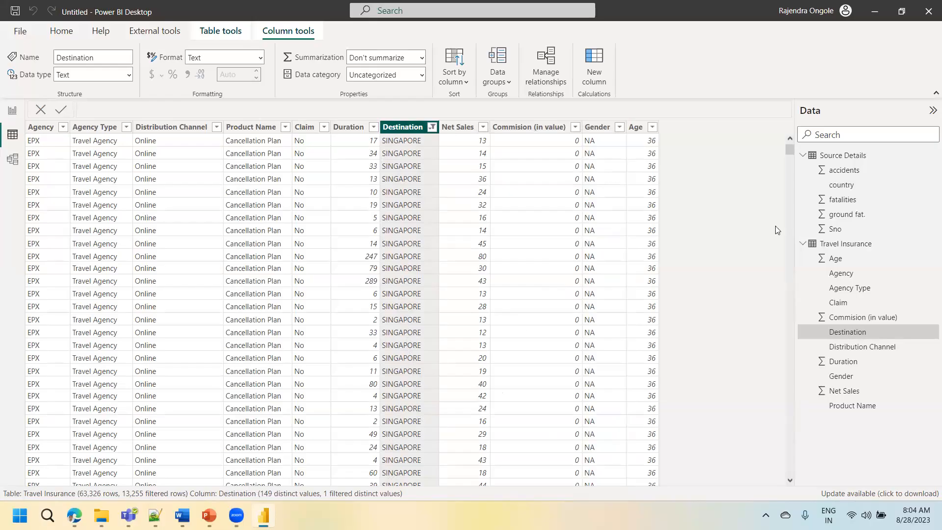
drag(790, 149, 828, 470)
drag(821, 117, 466, 127)
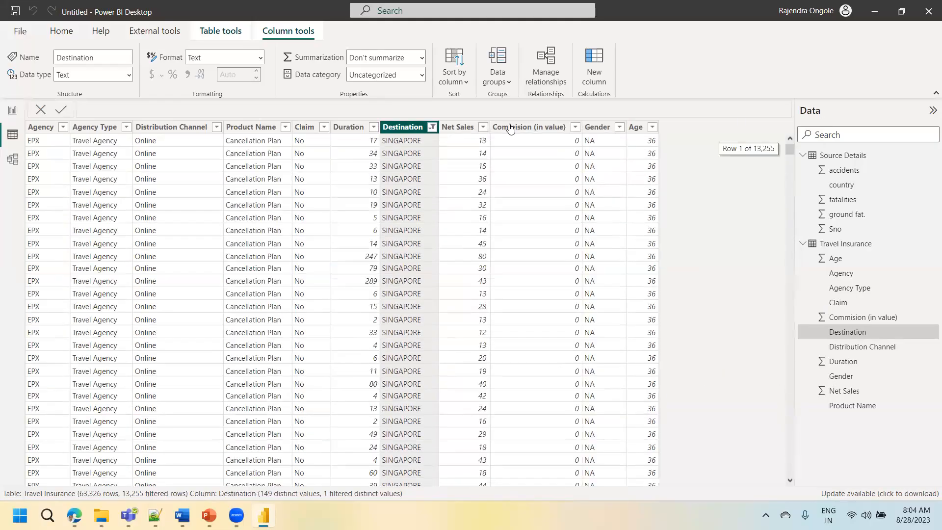
- Clear the Destination filter and switch to Model view
click(432, 126)
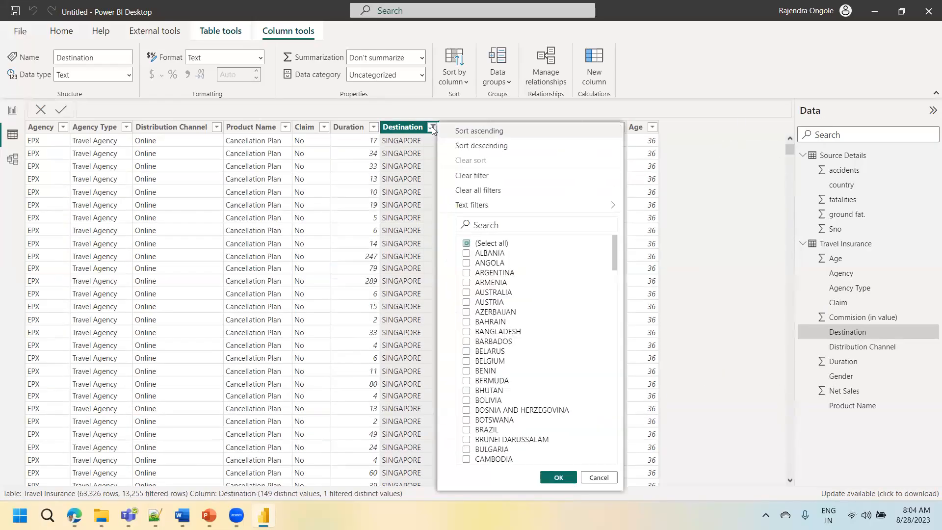
click(474, 190)
click(14, 159)
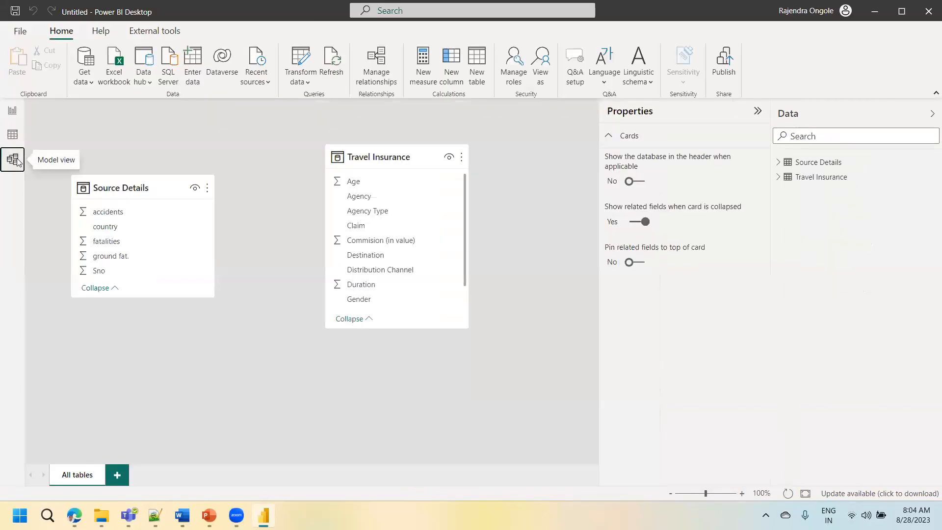
- Drag Source Details country toward Travel Insurance, then start a new relationship from Manage relationships
click(116, 233)
drag(116, 233, 159, 230)
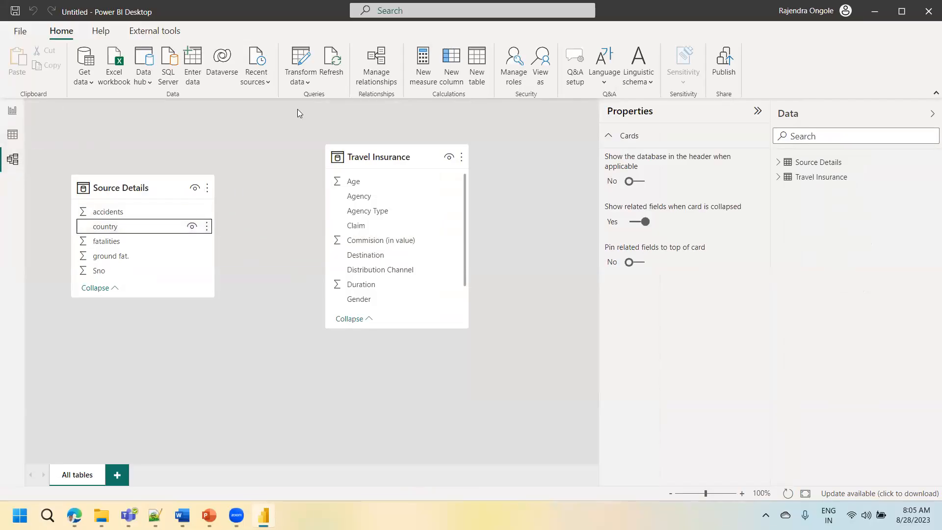
click(375, 81)
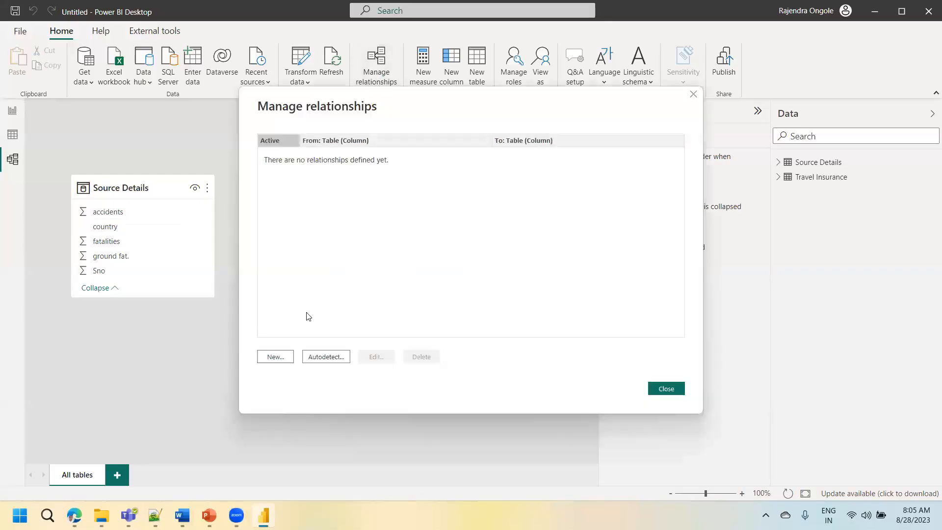
click(273, 357)
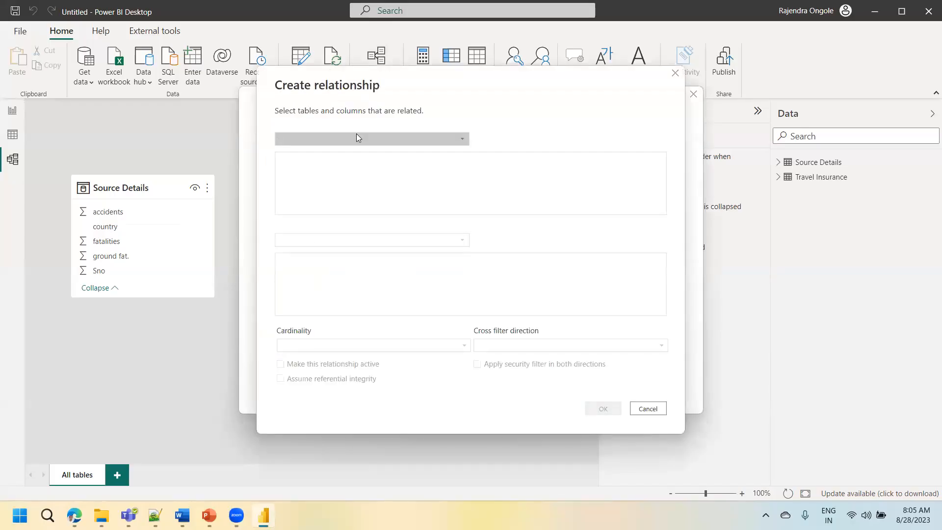
- Pair Source Details country with Travel Insurance Destination in Create relationship
click(360, 137)
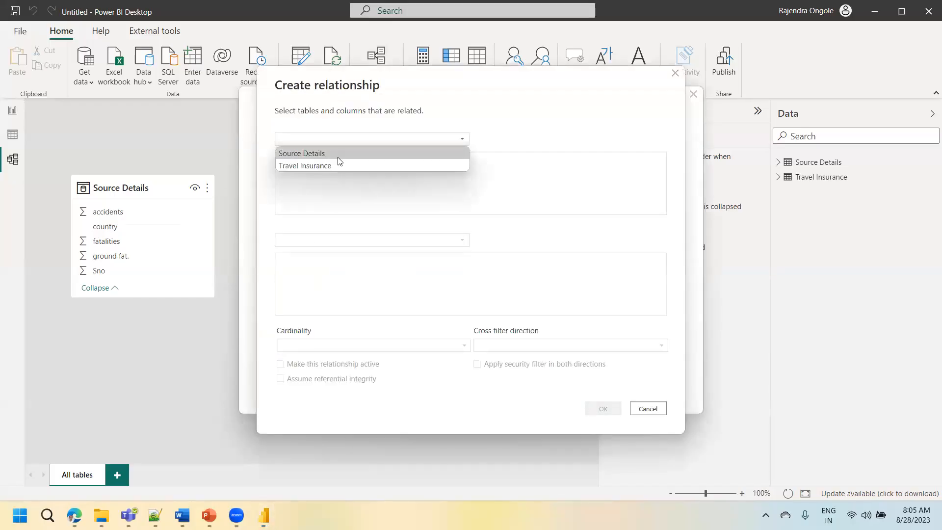
click(339, 154)
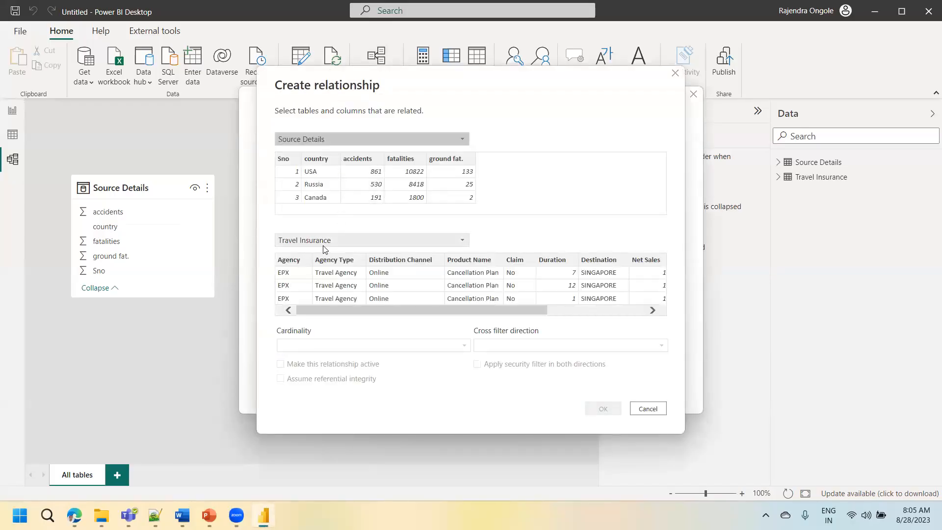
click(320, 159)
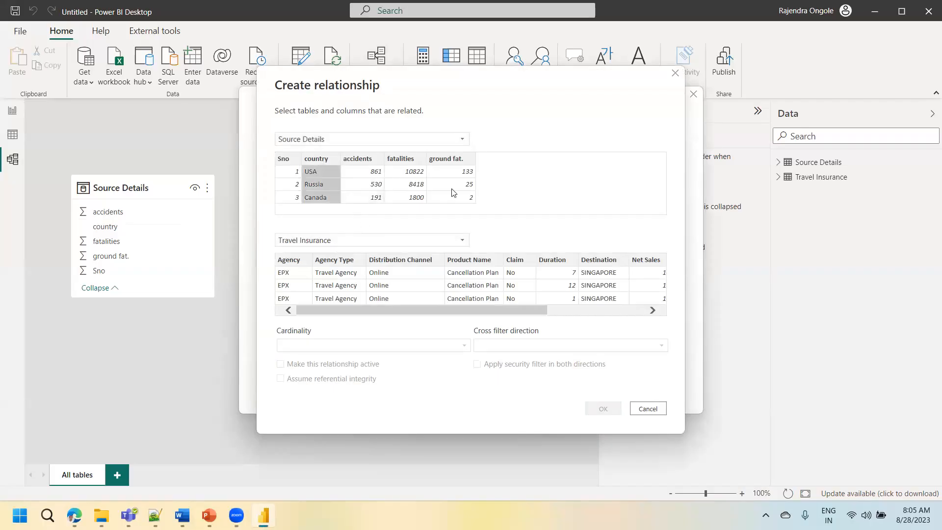
click(608, 261)
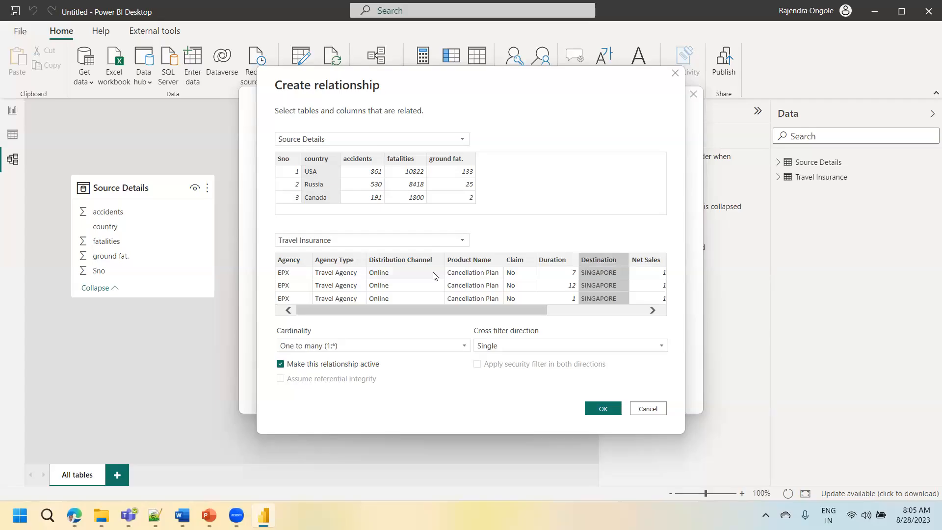
- Set cardinality One to many (1:*) and cross filter Single, then confirm the relationship
click(331, 351)
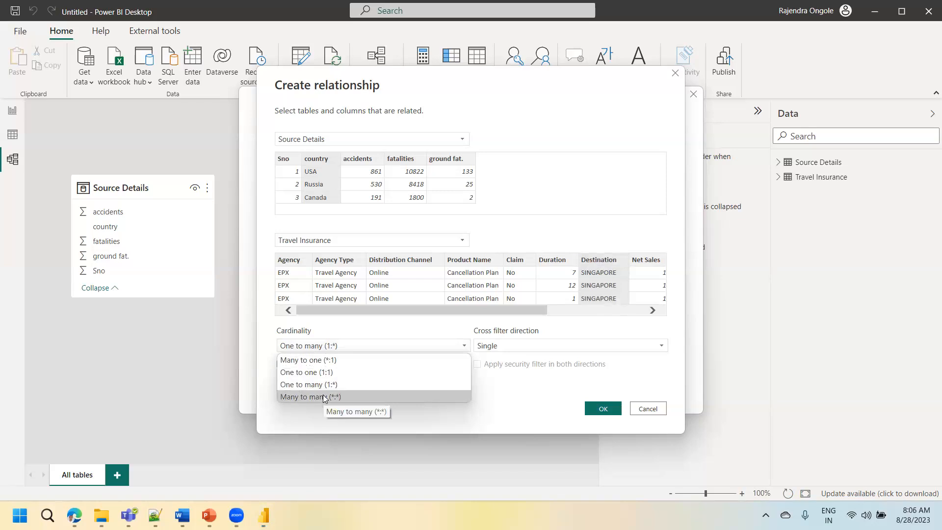
click(321, 360)
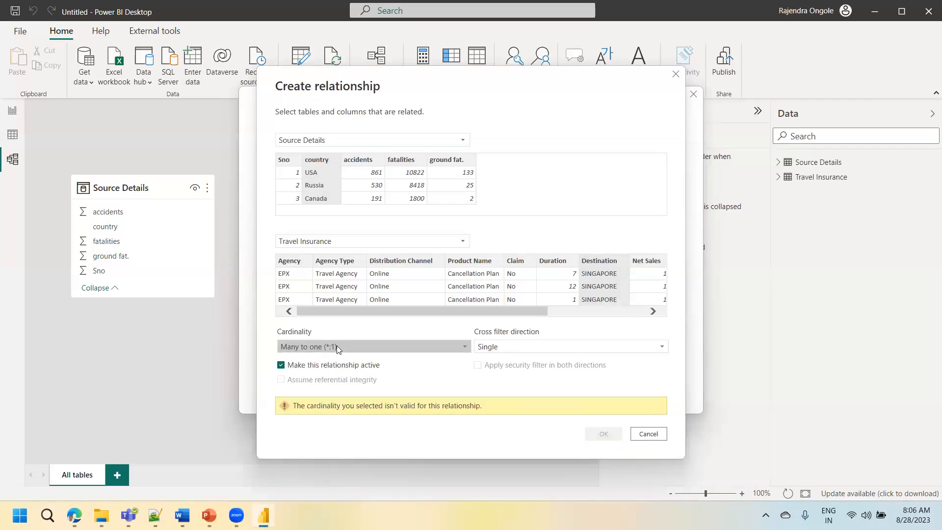
click(336, 345)
click(325, 384)
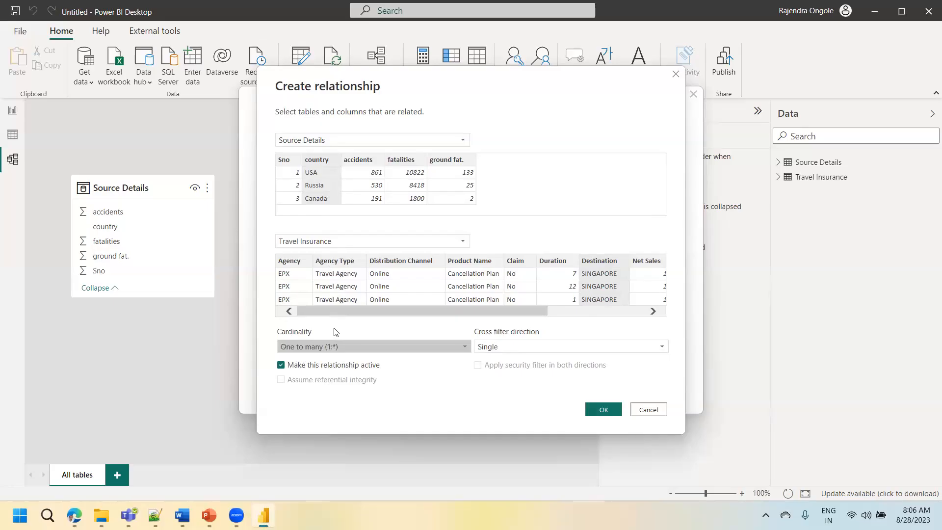
click(505, 347)
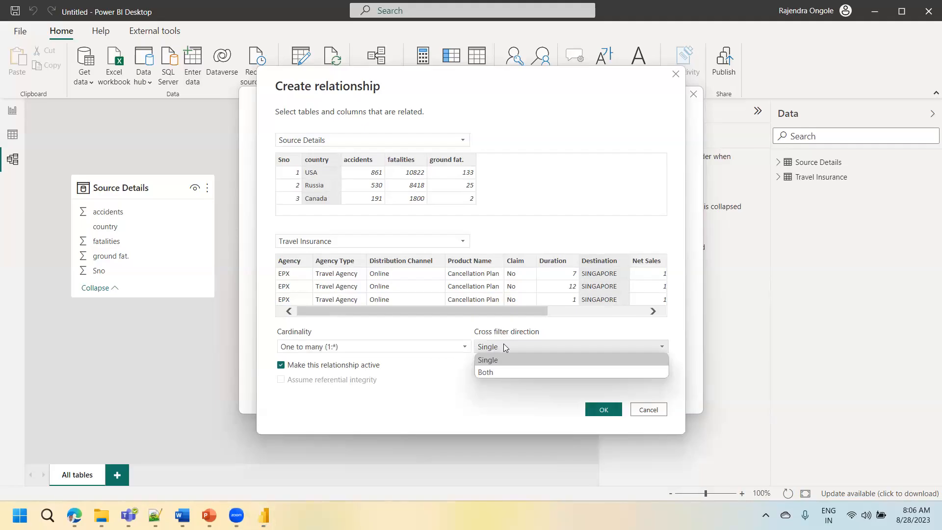
click(499, 360)
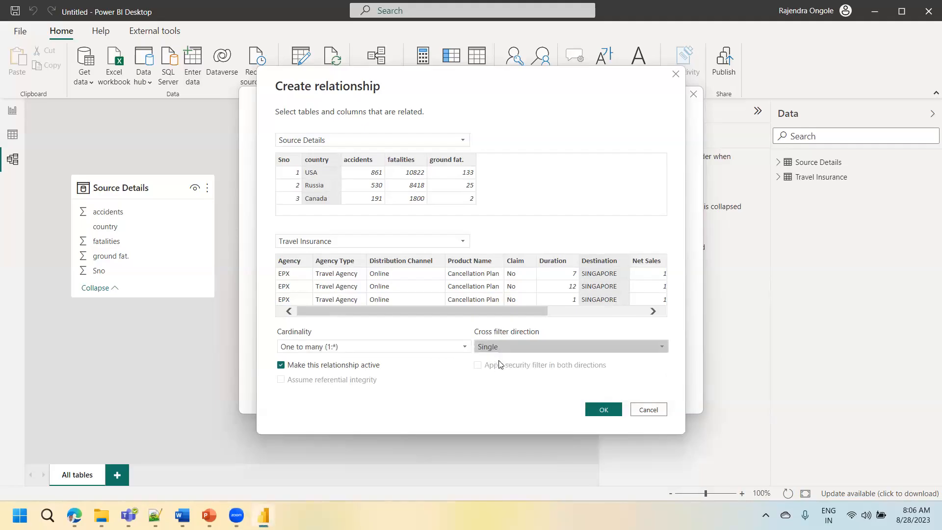
click(602, 409)
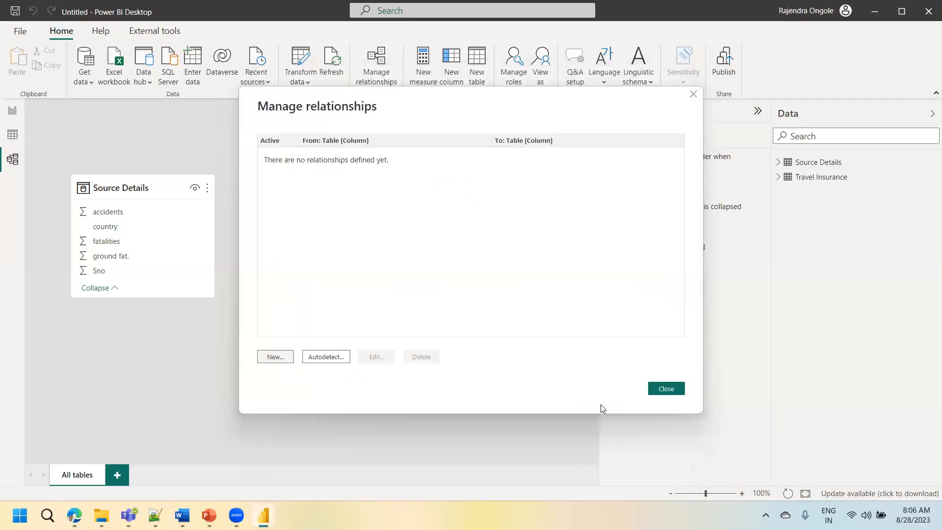
- Close Manage relationships and go back to Report view with the accidents table
click(657, 389)
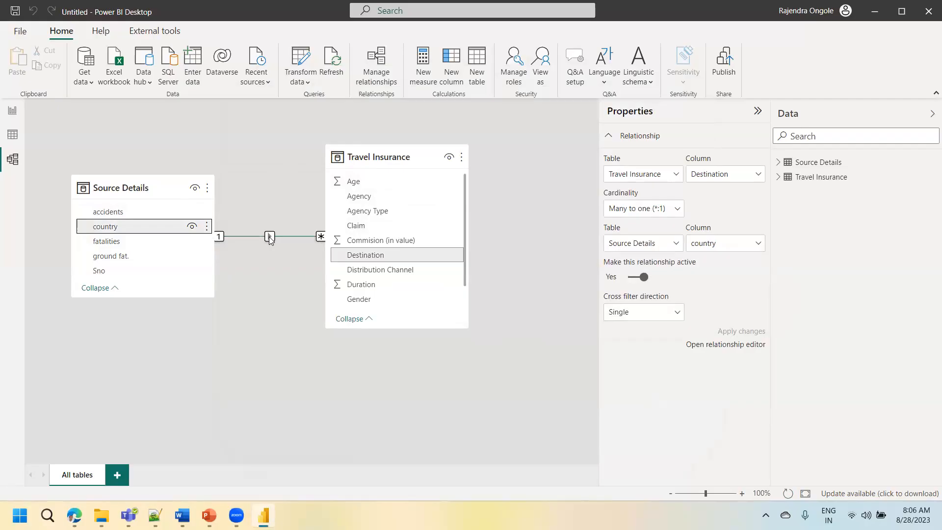
click(10, 112)
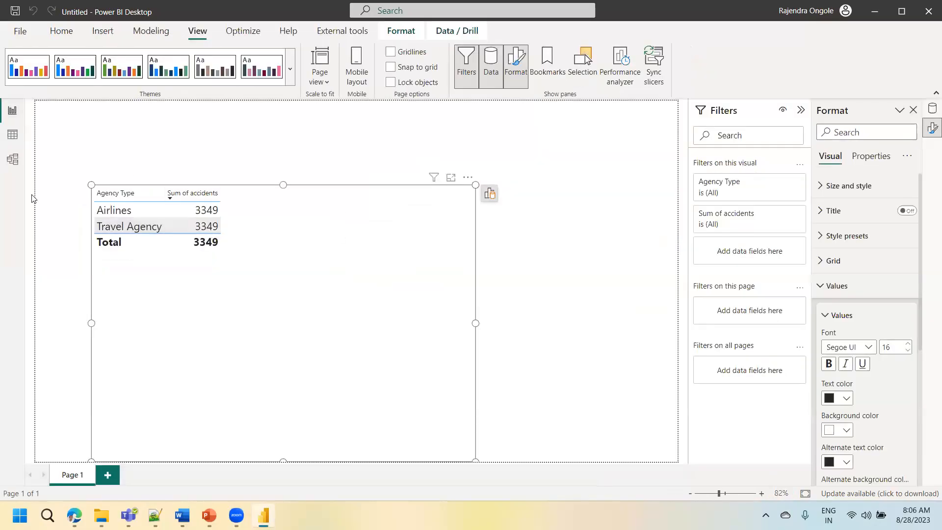
- Delete the Agency Type and accidents table, verify the Destination–country relationship, and return to the empty page
key(Delete)
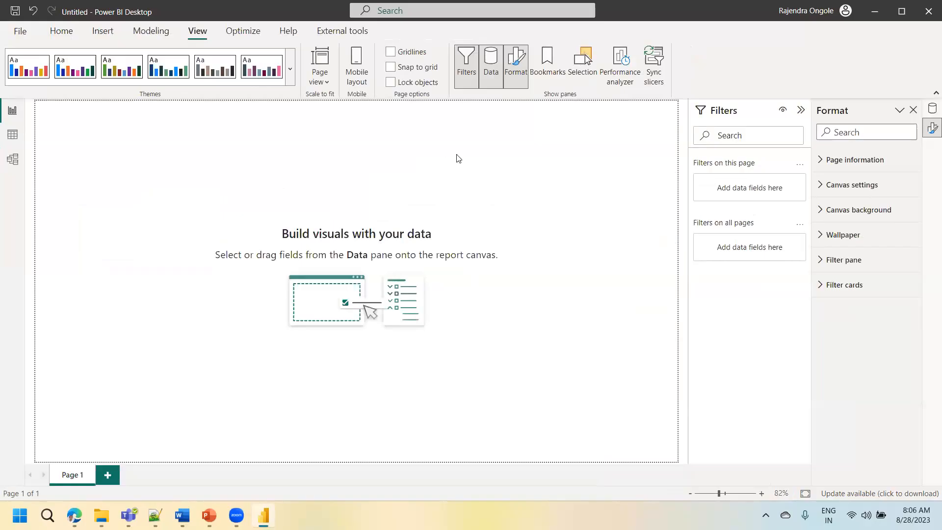
click(11, 166)
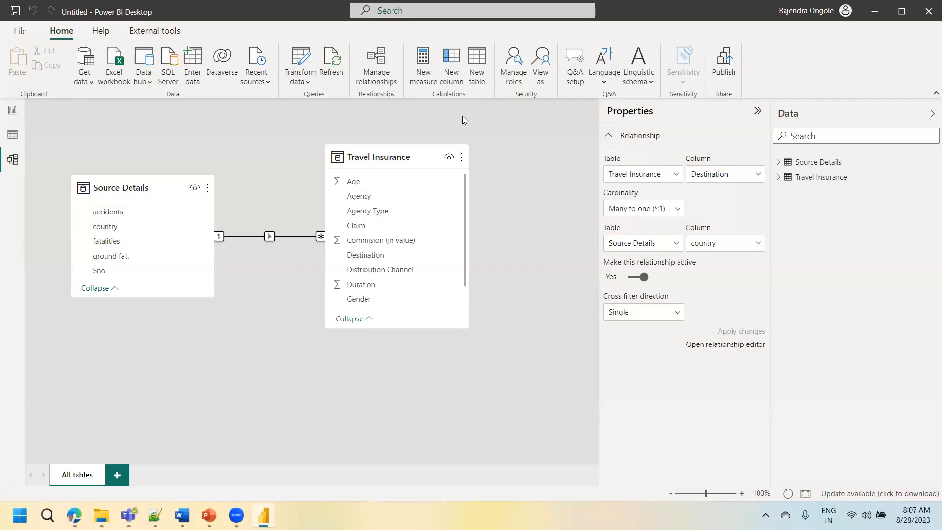
click(12, 110)
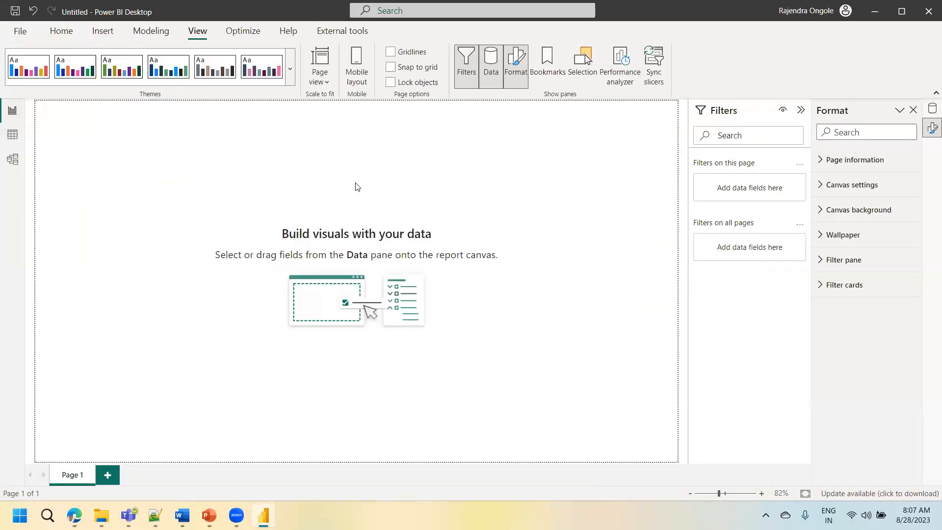
click(65, 34)
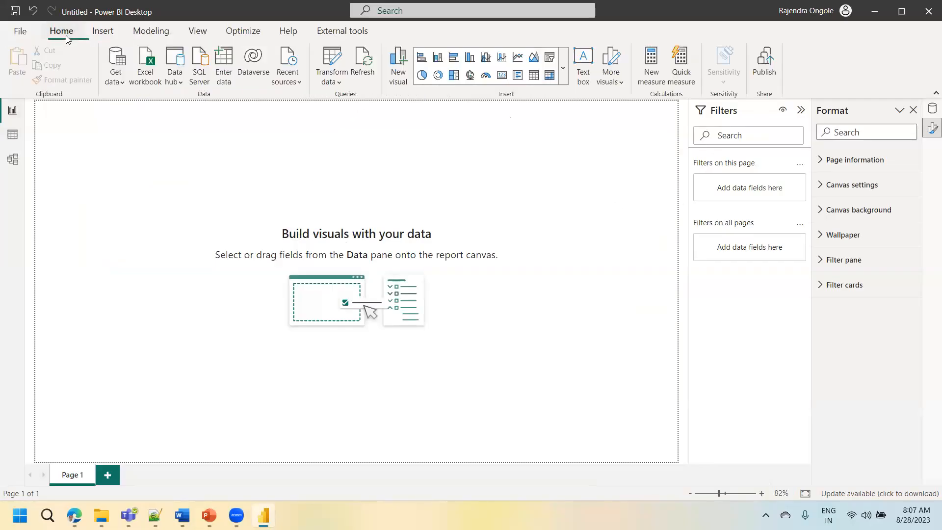
- Insert an empty Table visual, size and place it at the page's lower left, then view the model
click(564, 67)
click(533, 75)
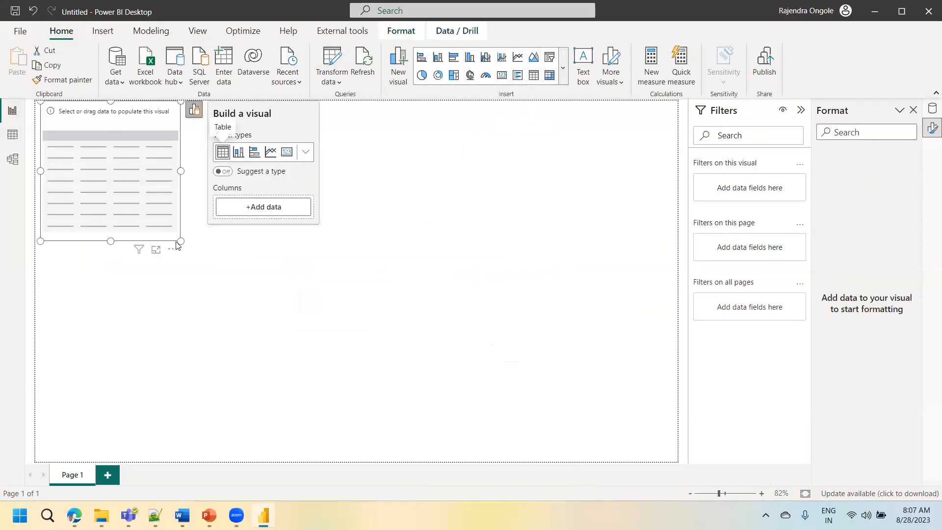
drag(180, 241, 342, 417)
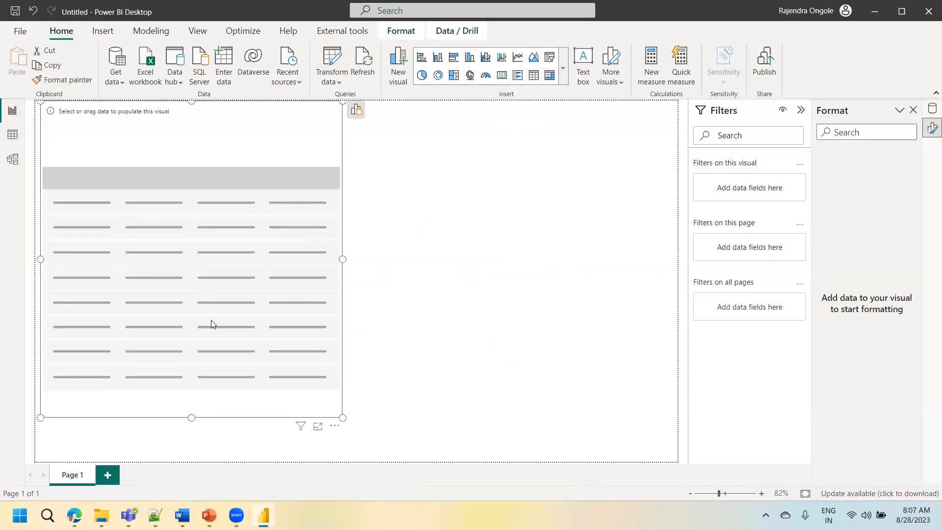
drag(211, 320, 206, 333)
drag(346, 145, 306, 240)
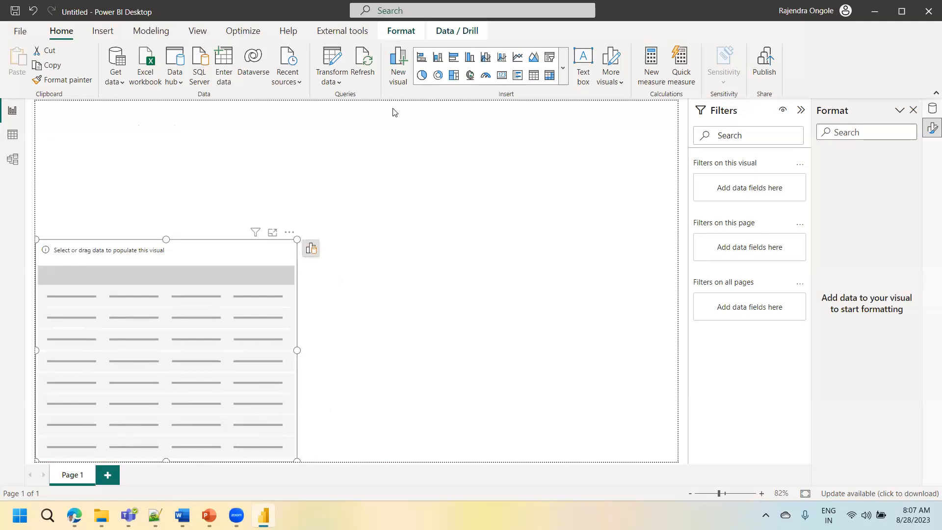
click(13, 159)
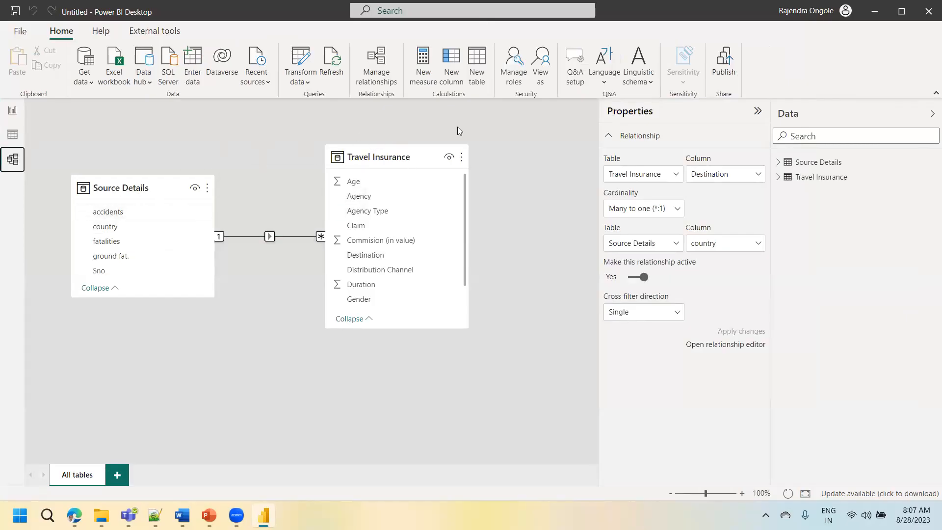
double_click(273, 237)
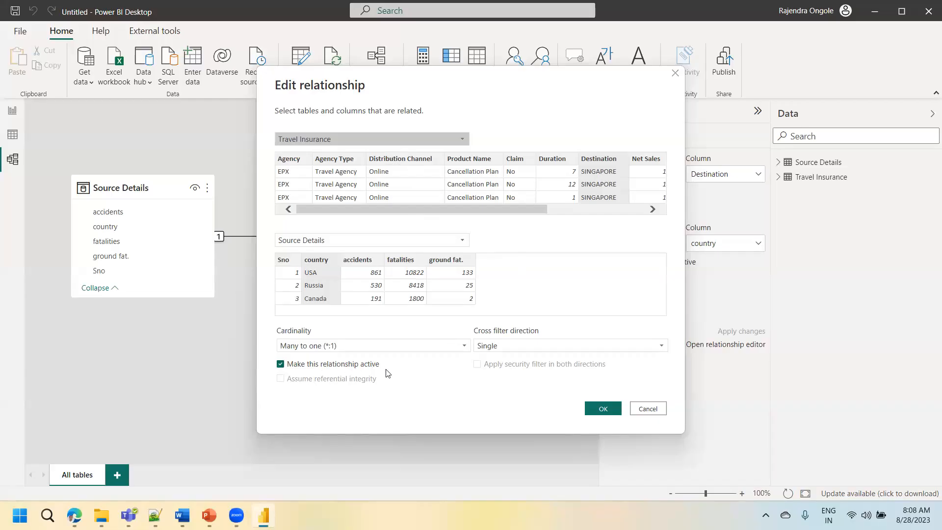
click(648, 409)
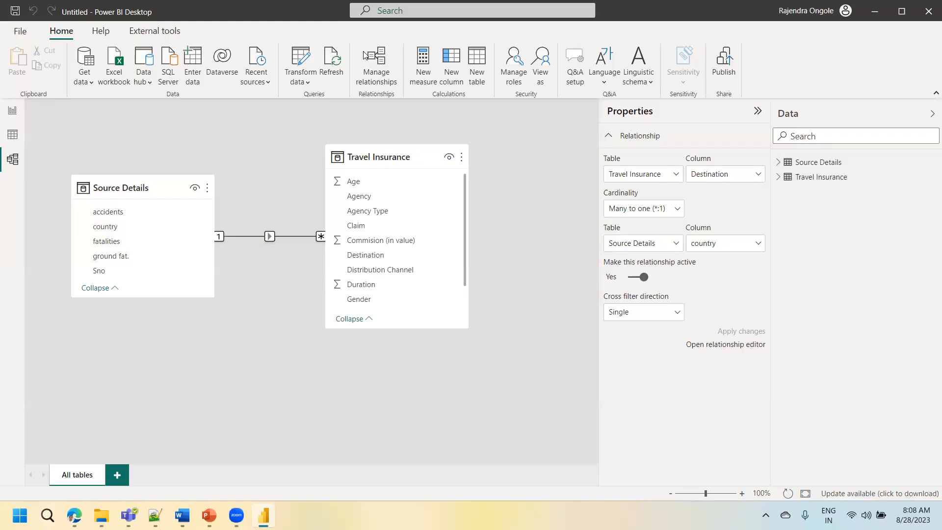
- Add Agency from Travel Insurance plus country and accidents from Source Details to the table
click(19, 110)
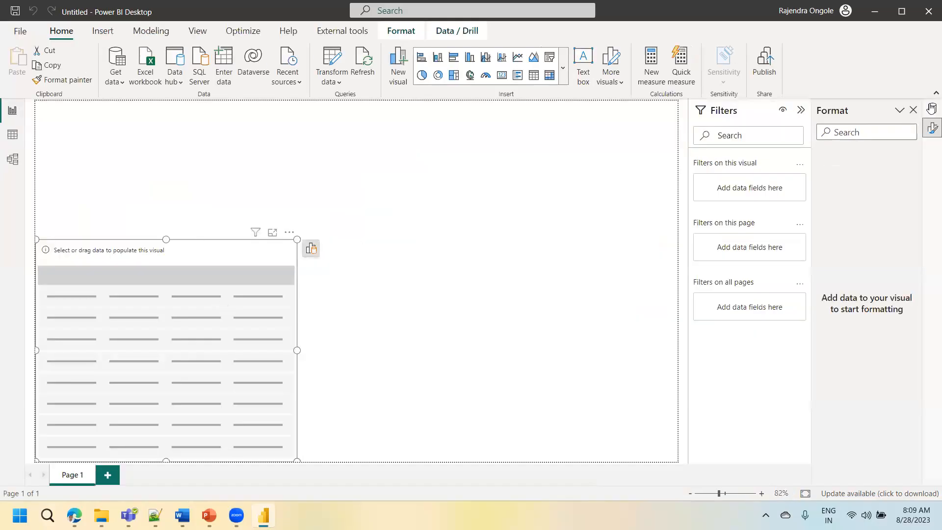
click(319, 250)
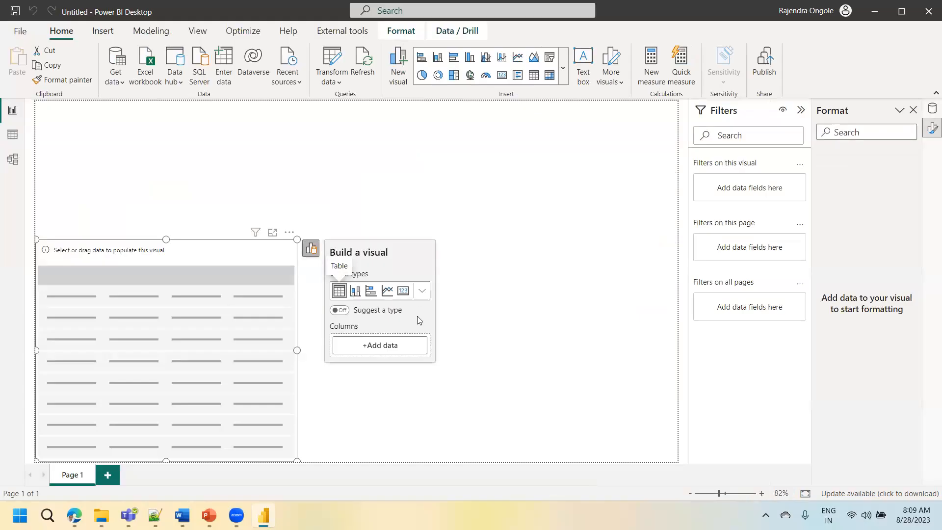
click(398, 345)
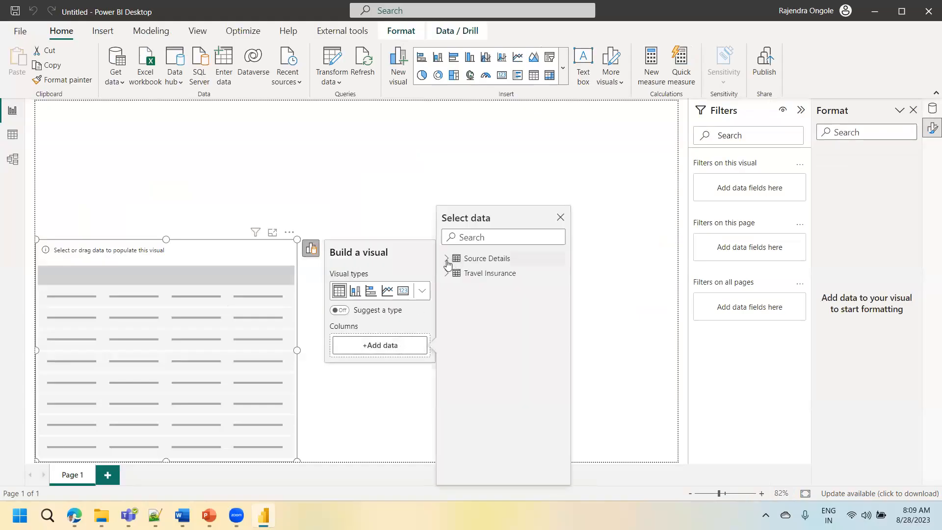
click(446, 272)
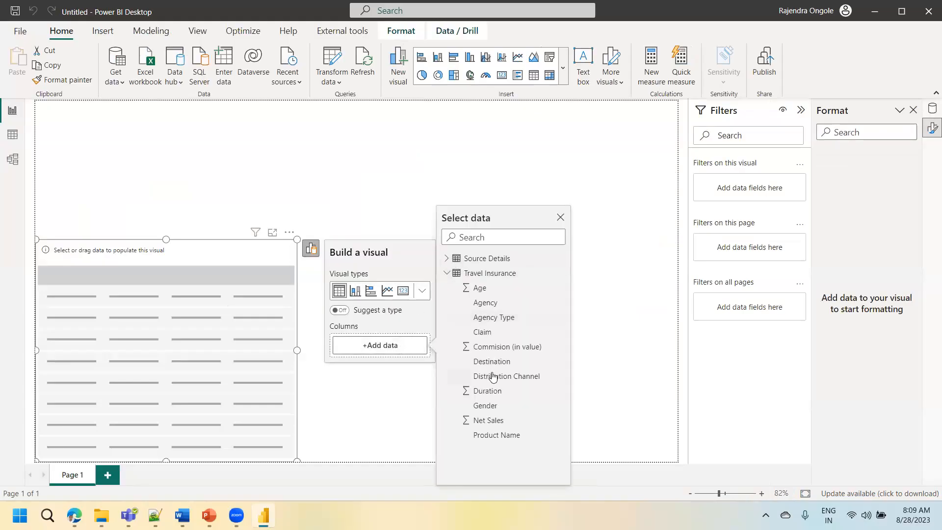
click(486, 303)
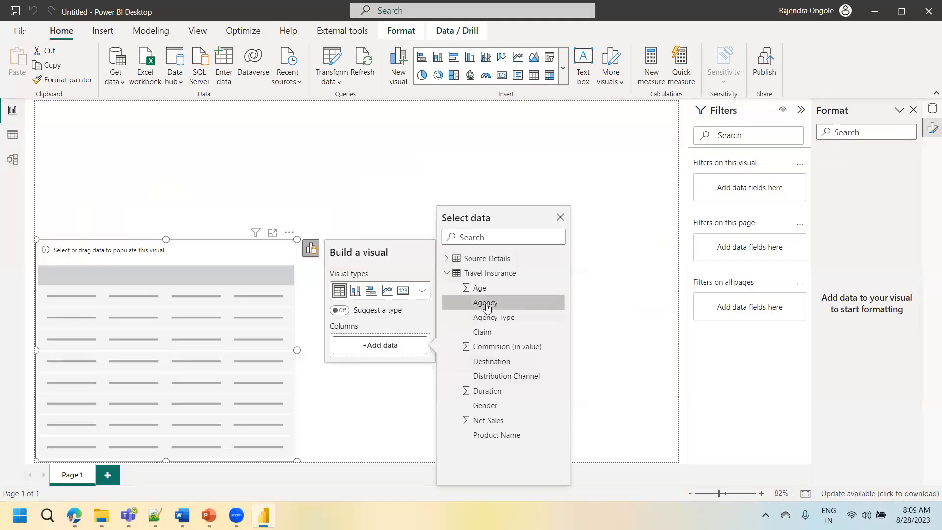
click(380, 367)
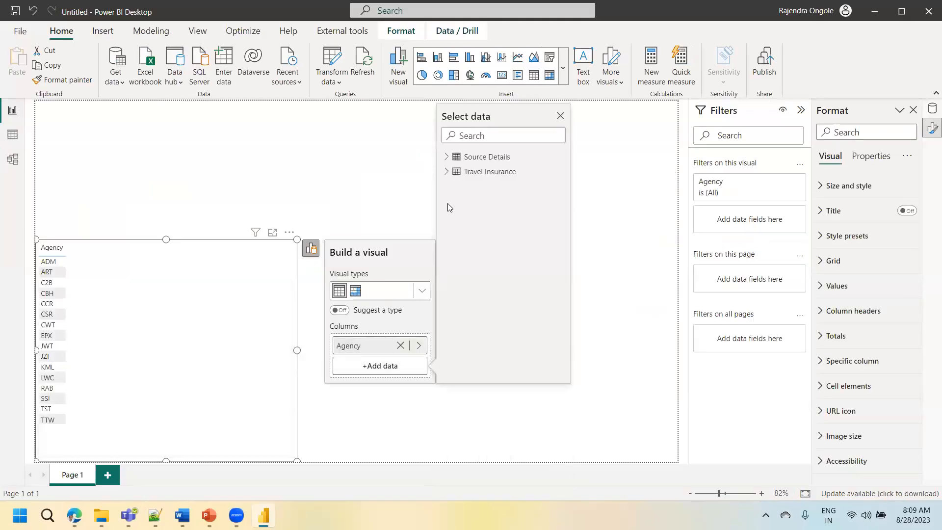
click(445, 158)
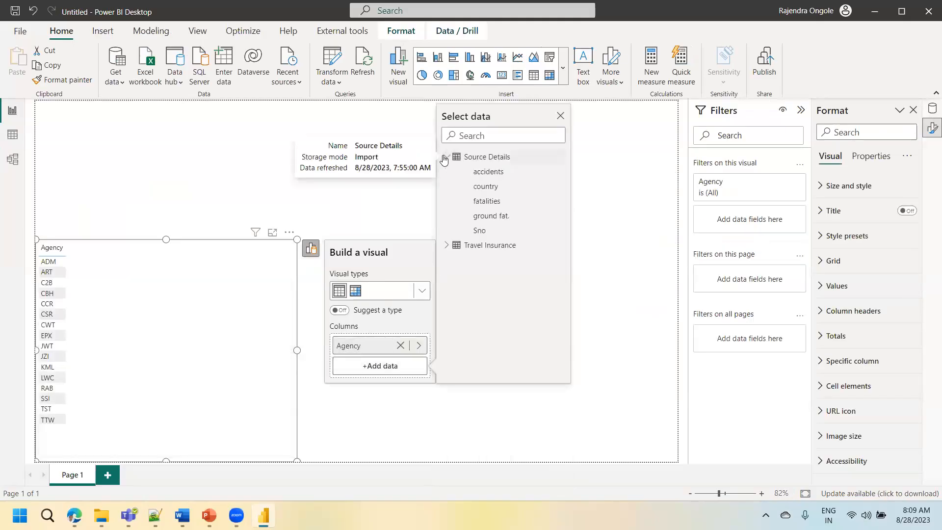
click(488, 187)
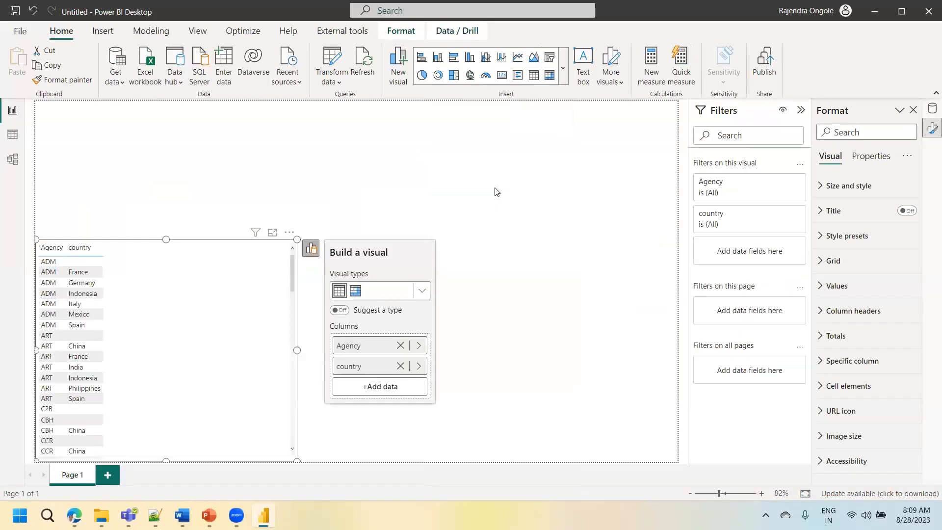
click(380, 386)
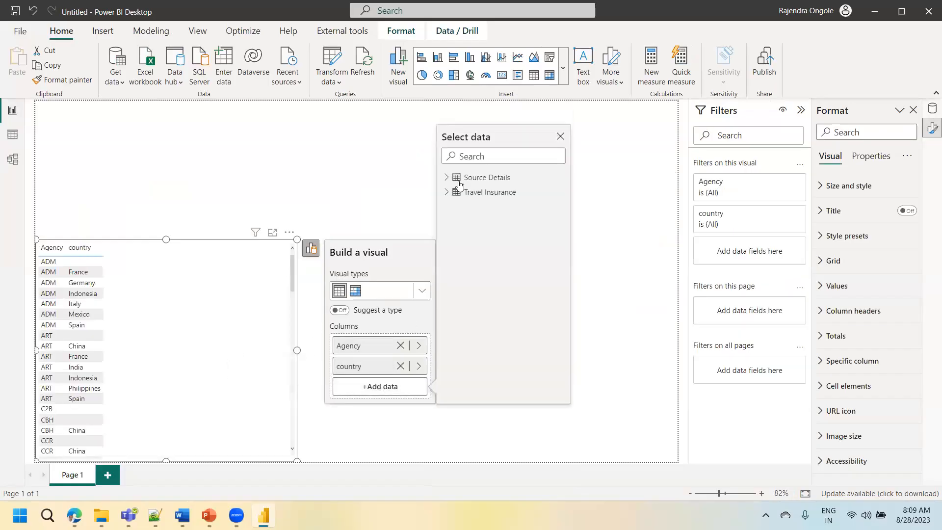
click(447, 179)
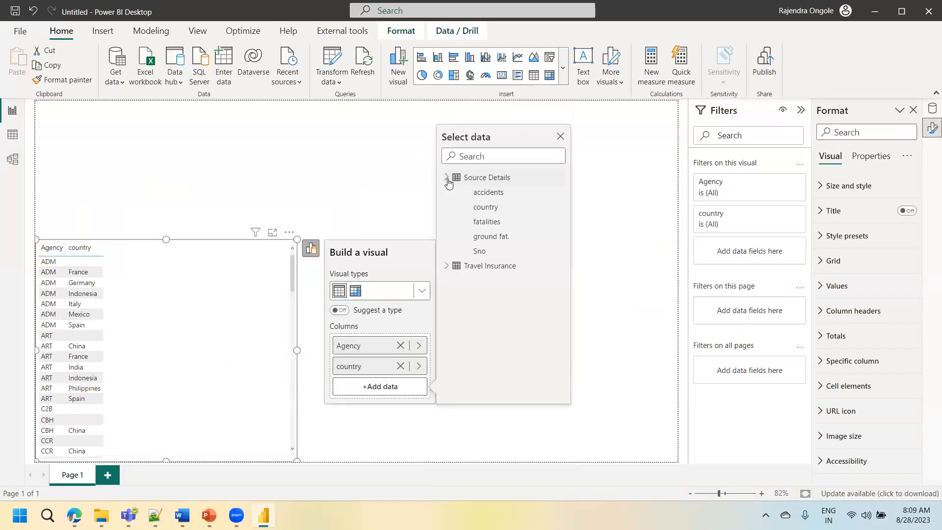
click(487, 194)
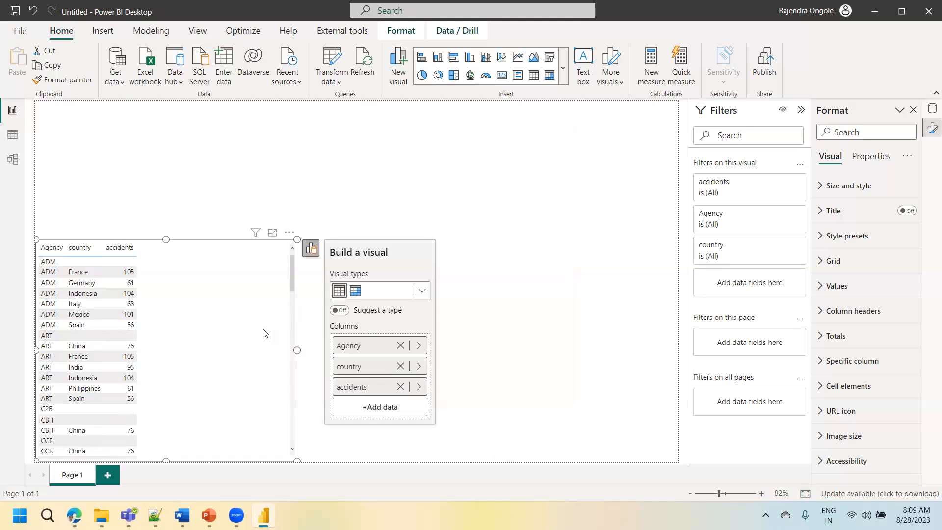
- Enlarge the table visual and shift it slightly up and right
drag(297, 240, 402, 174)
drag(269, 294, 298, 285)
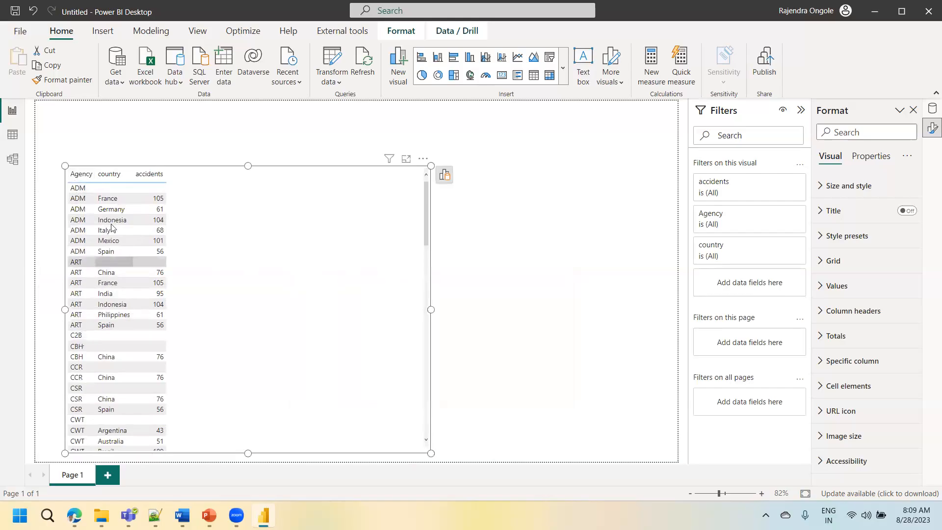
click(446, 177)
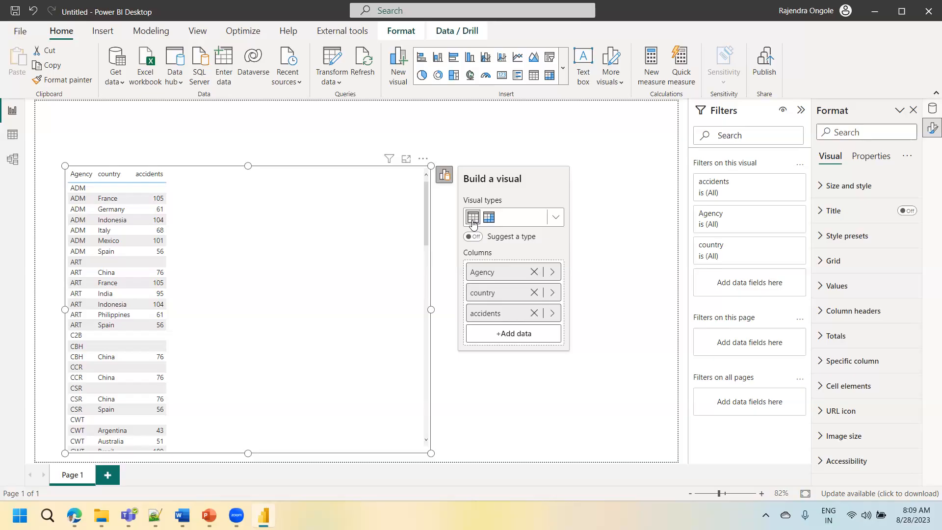
- Convert the table to a stacked column chart, removing country from legend and Agency from the x-axis
click(557, 217)
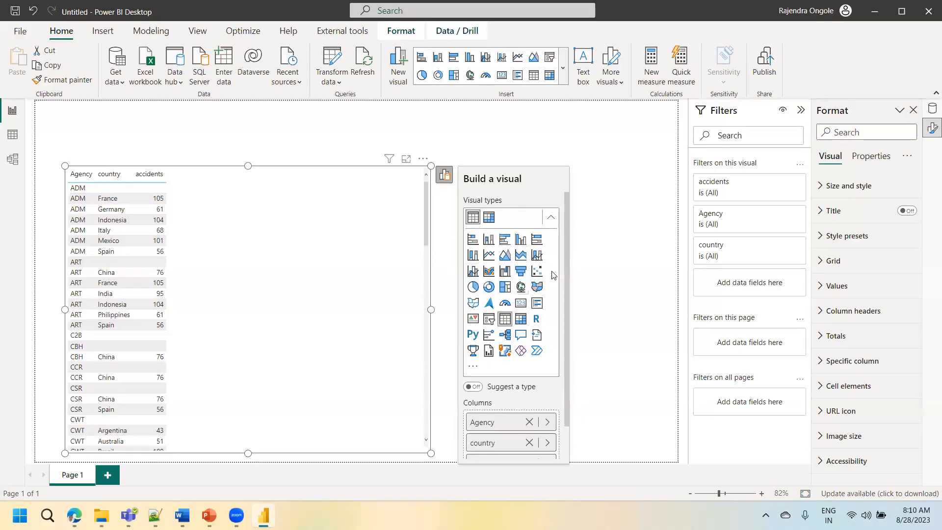
click(489, 239)
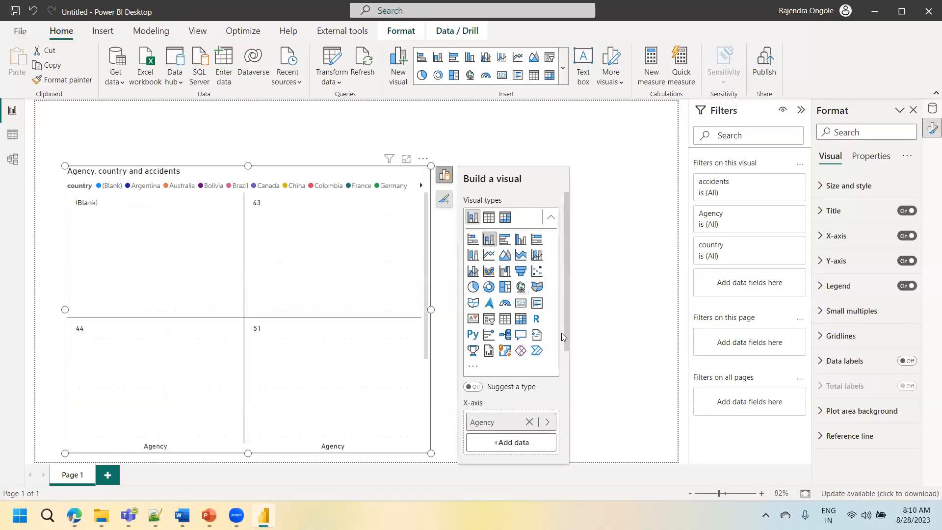
scroll(567, 330, down, 3)
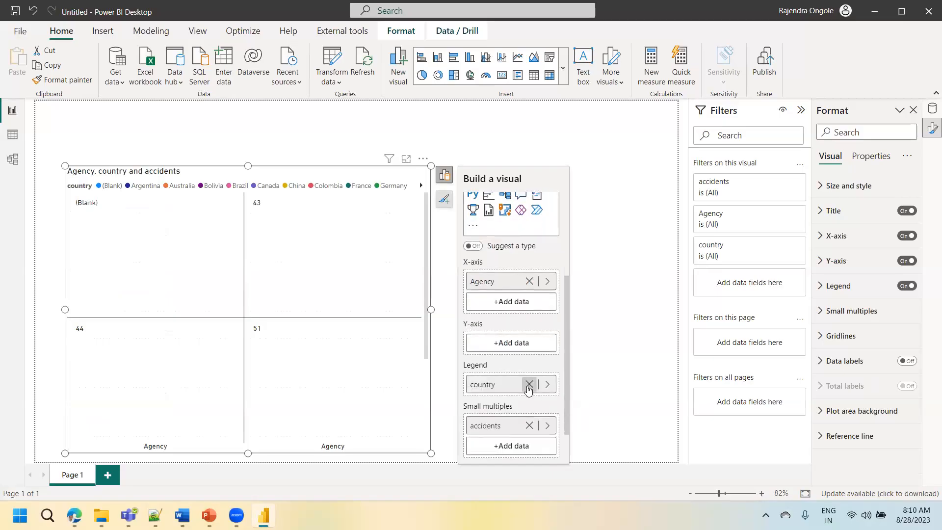
click(529, 384)
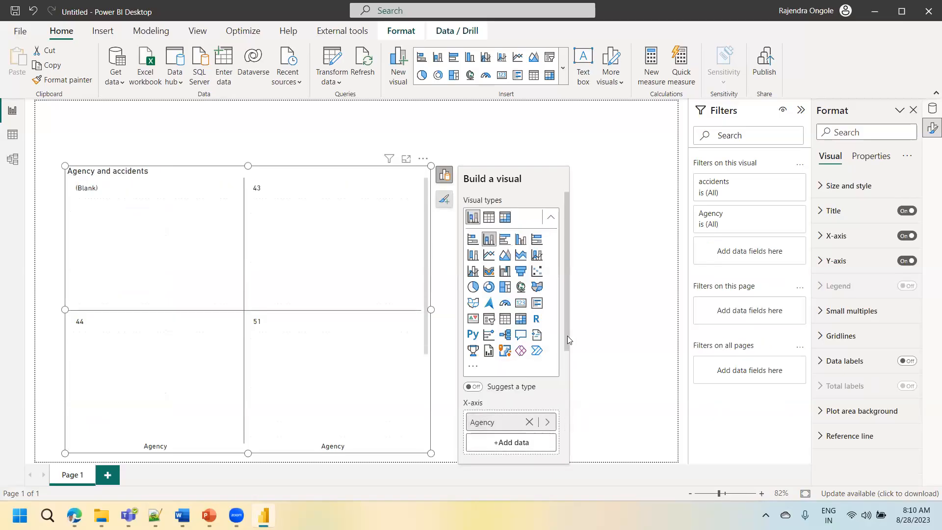
scroll(567, 335, down, 3)
drag(507, 454, 510, 372)
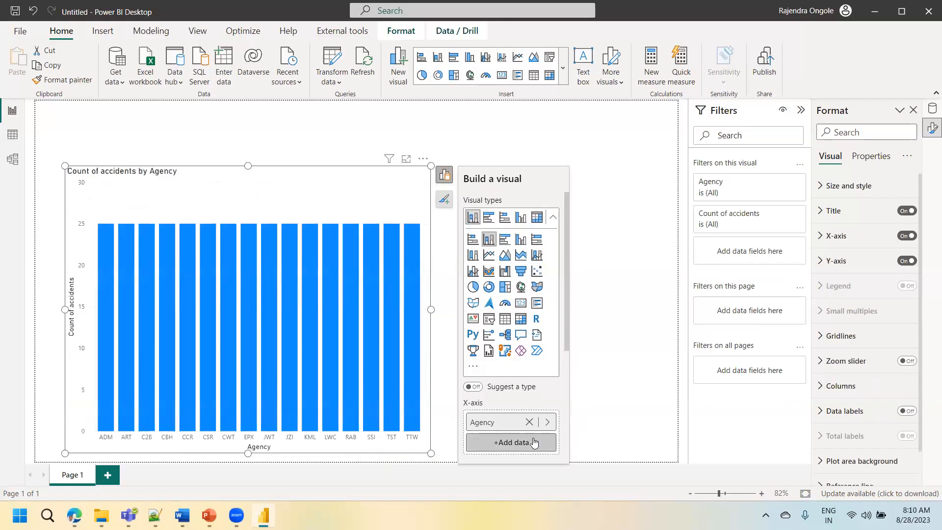
scroll(562, 393, down, 3)
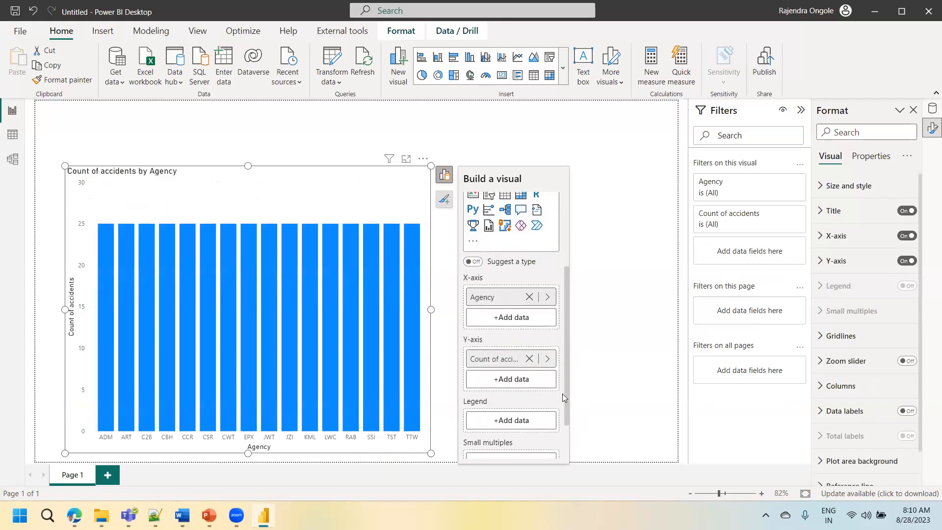
click(529, 297)
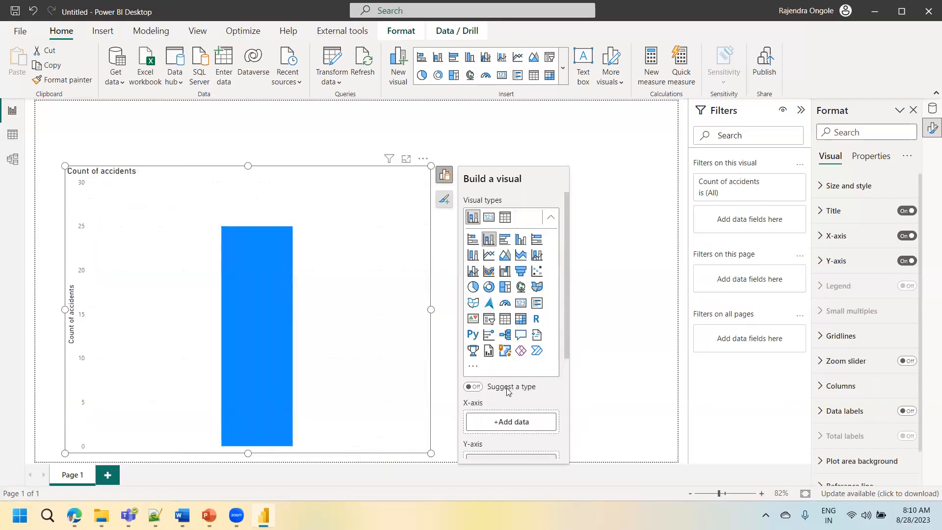
- Put Source Details country on the x-axis and remove the accident count from the values
click(511, 421)
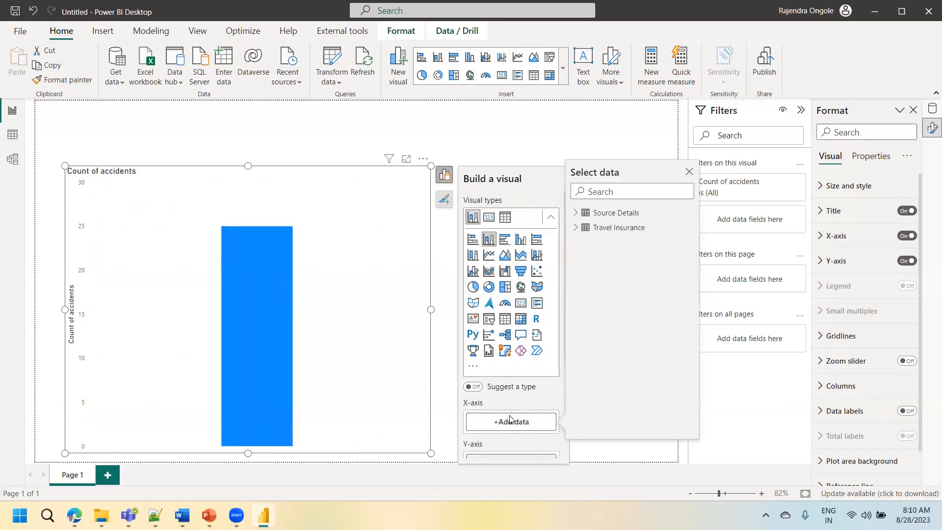
click(576, 212)
click(610, 244)
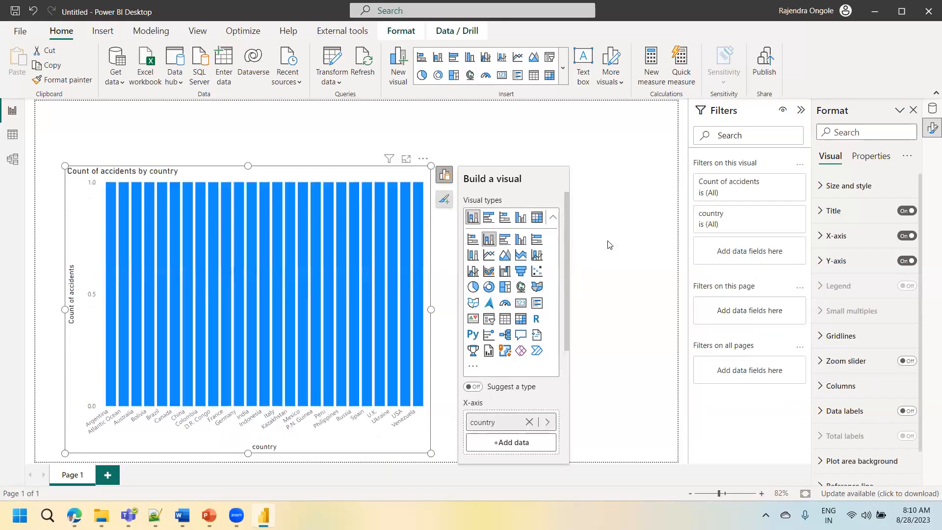
scroll(567, 342, down, 3)
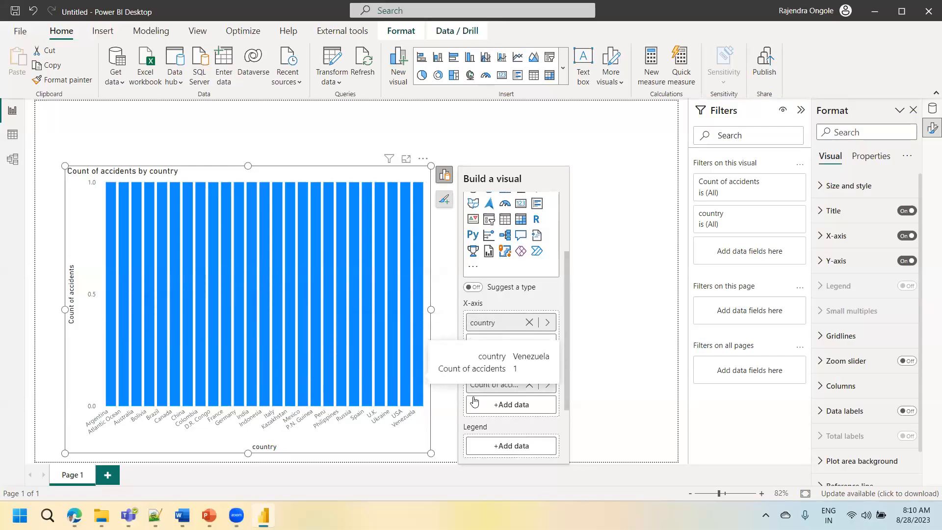
click(548, 386)
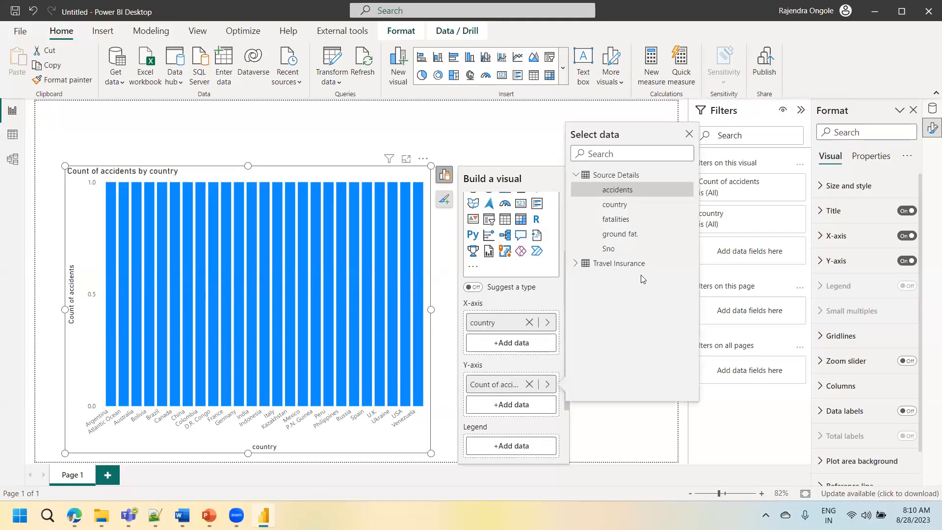
click(529, 384)
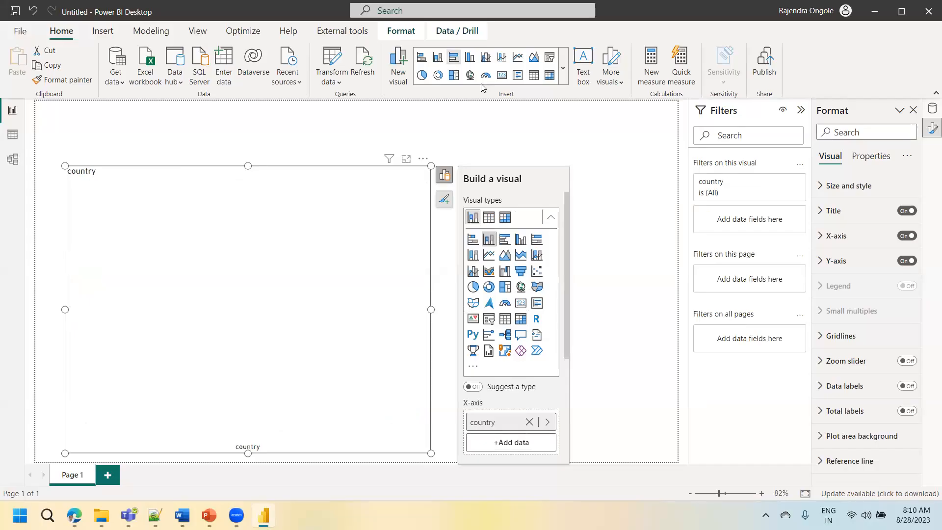
- Check the model and the slides, then remove country from the chart's X-axis in Report view
click(10, 161)
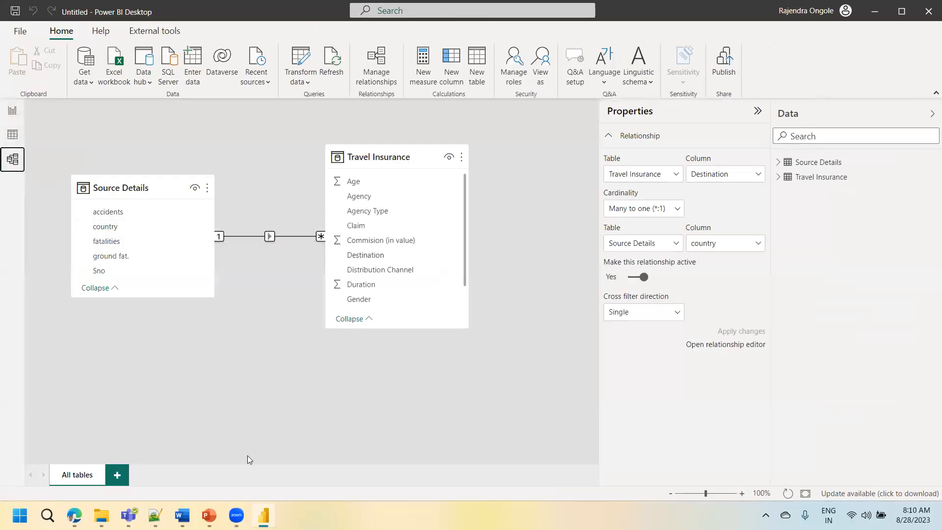
click(209, 515)
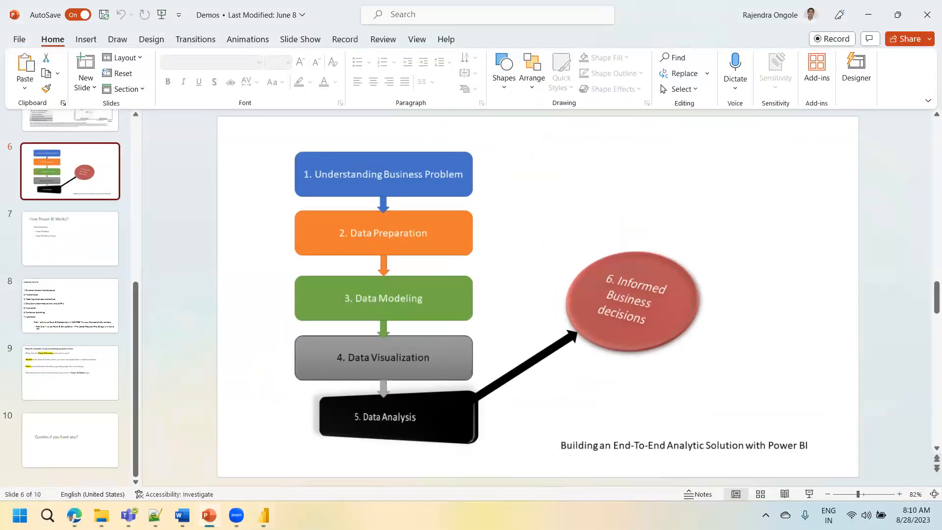
click(209, 515)
click(18, 119)
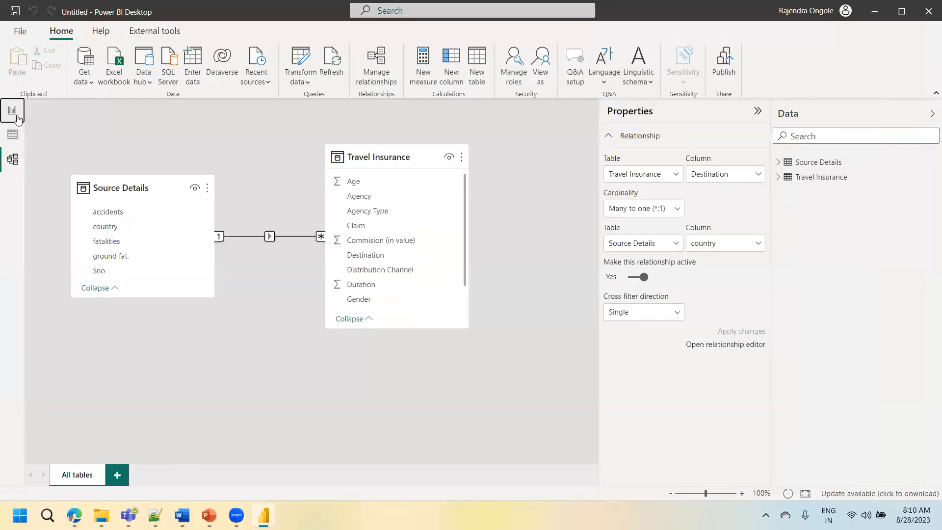
scroll(565, 324, down, 2)
click(528, 322)
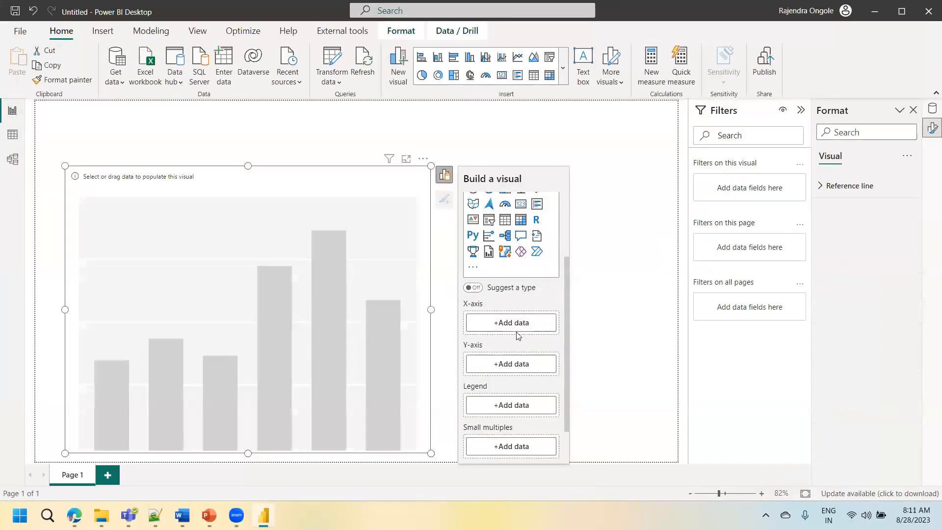
- Plot Travel Insurance Net Sales by Agency, with Agency on the X-axis and Net Sales on Y
click(513, 325)
click(576, 250)
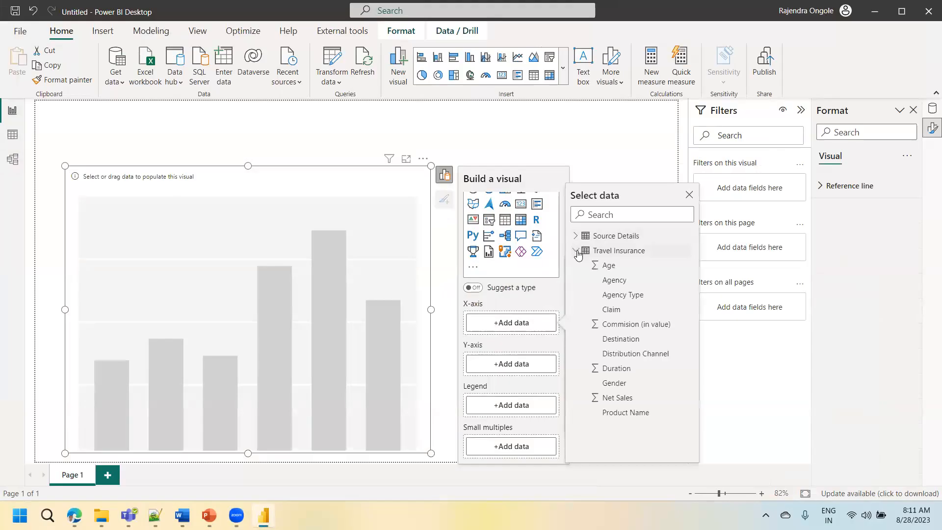
click(611, 281)
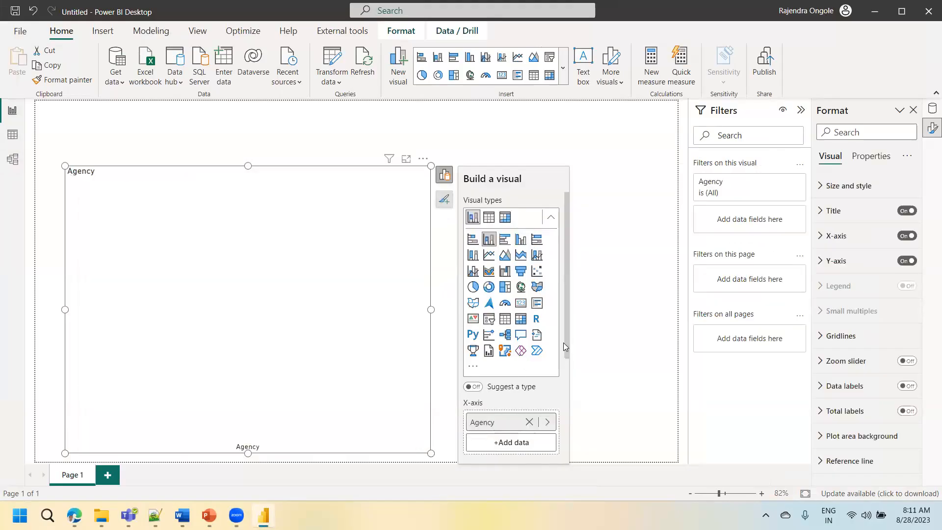
scroll(516, 395, down, 2)
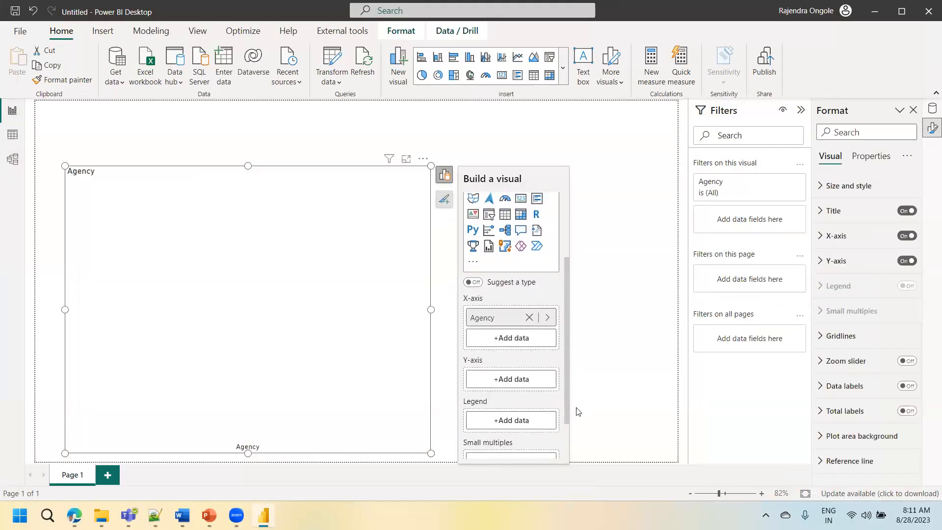
click(514, 381)
click(577, 183)
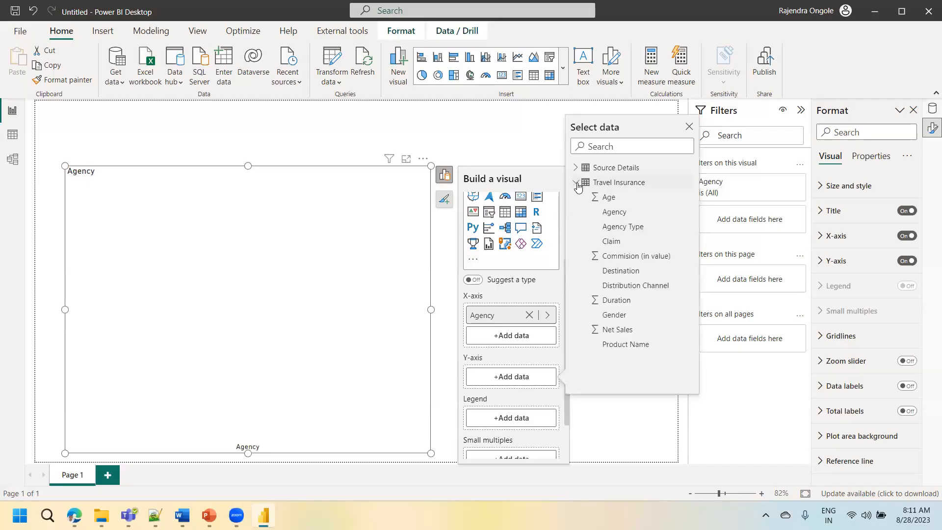
click(617, 329)
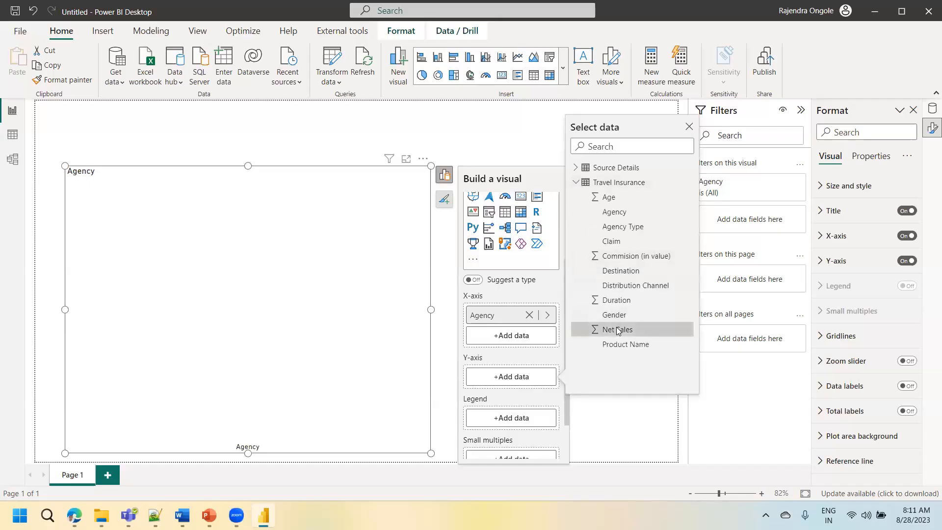
- Shrink the Net Sales chart and move it to the page's bottom-left corner
drag(430, 166, 412, 254)
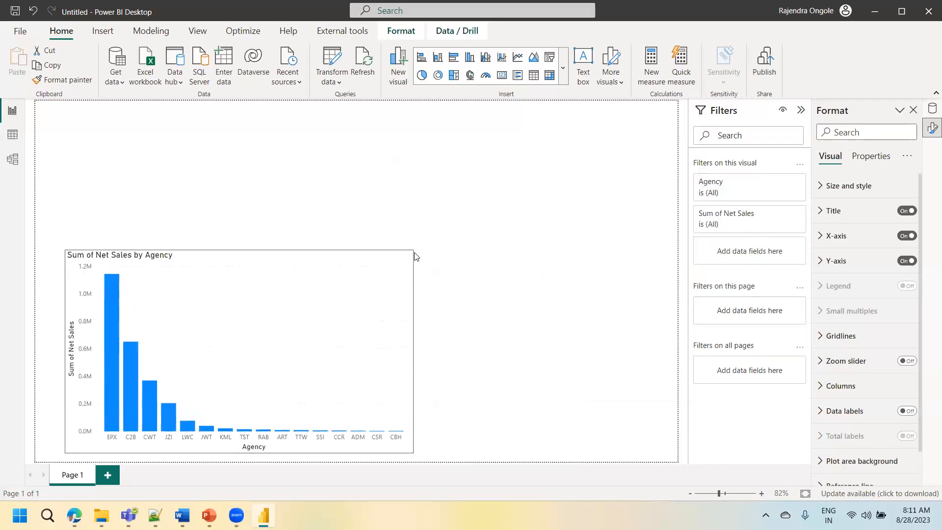
drag(307, 313, 278, 332)
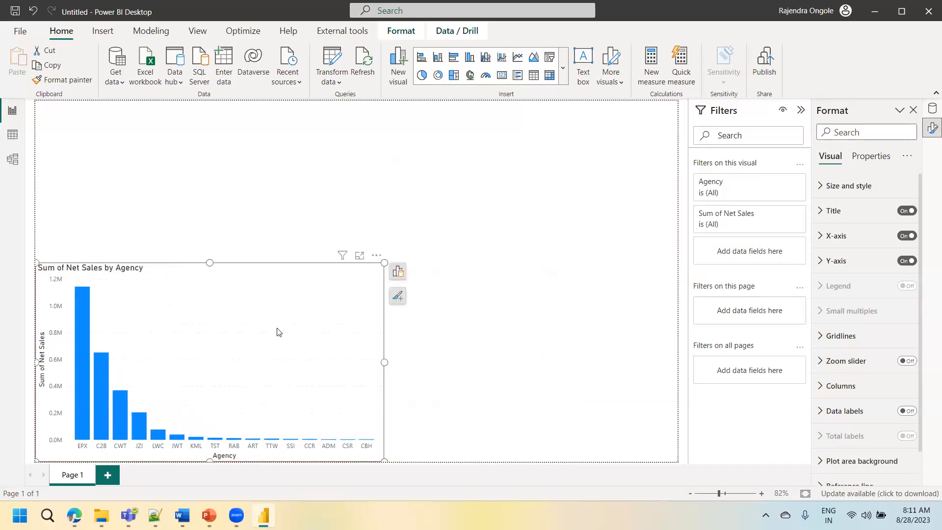
click(440, 265)
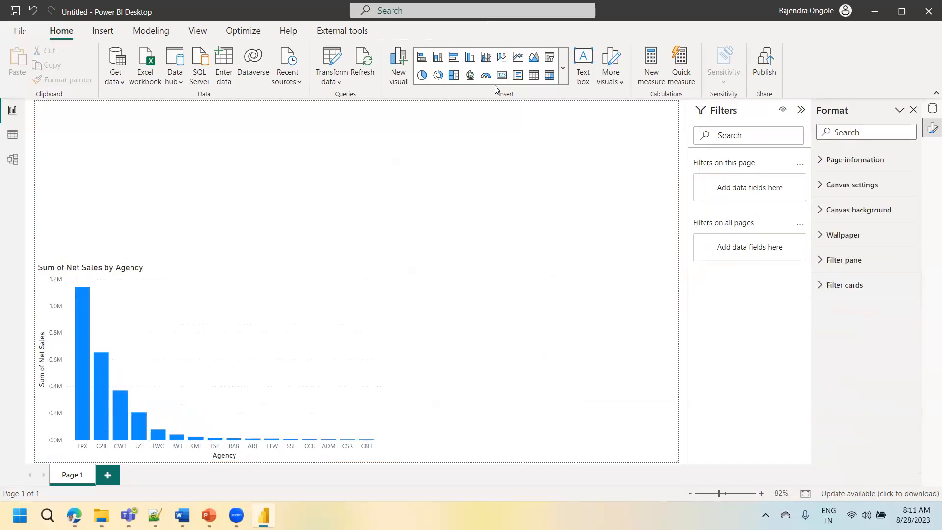
- Select the Net Sales by Agency chart and browse the Travel Insurance table's 63,326 rows in Data view
click(265, 304)
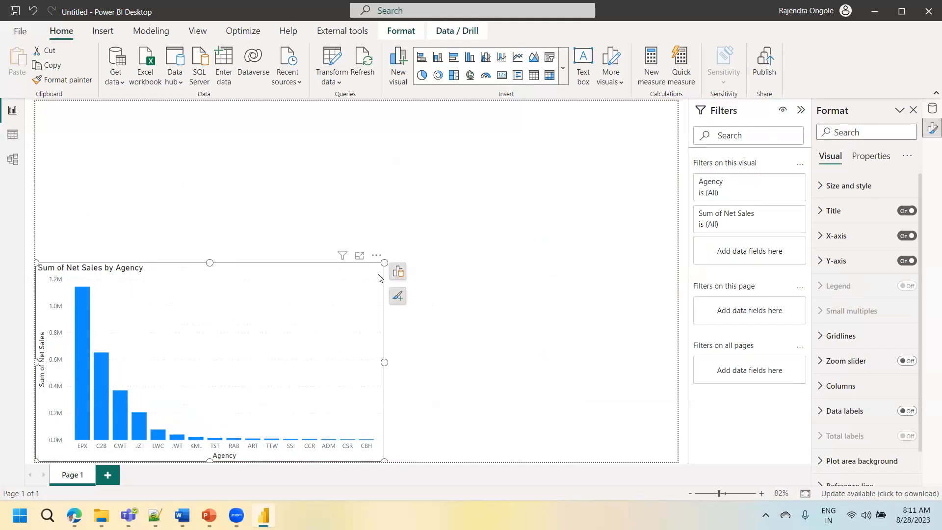
click(398, 272)
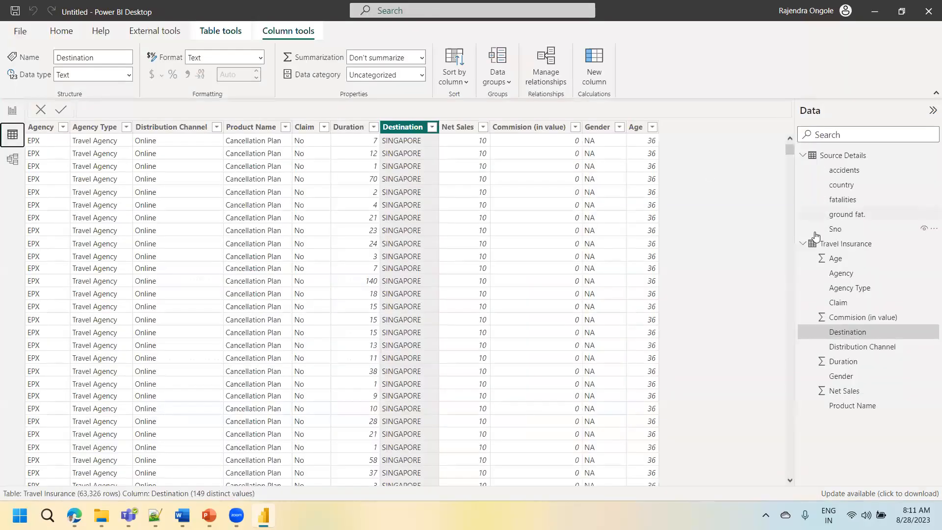
mouse_move(840, 249)
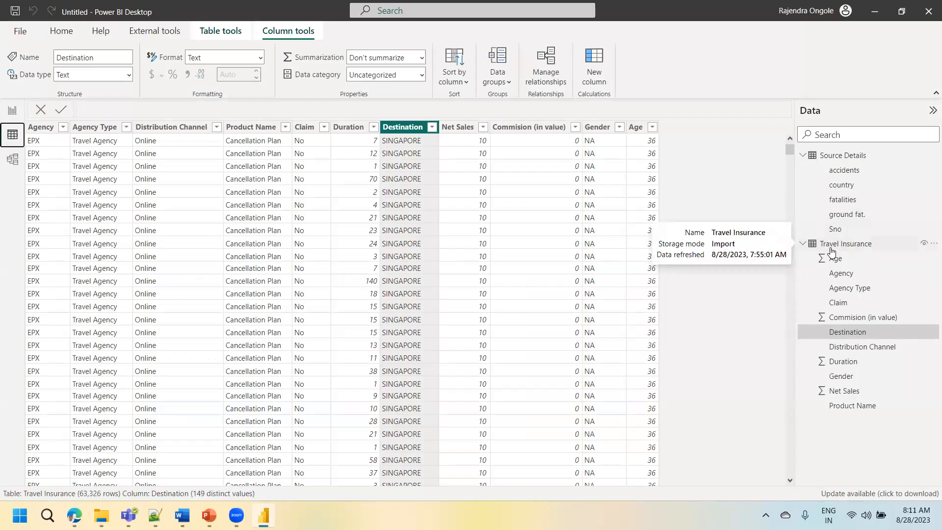
- Narrow the Net Sales by Agency chart and turn on its data labels (EPX 1.14M, C2B 0.65M)
click(12, 110)
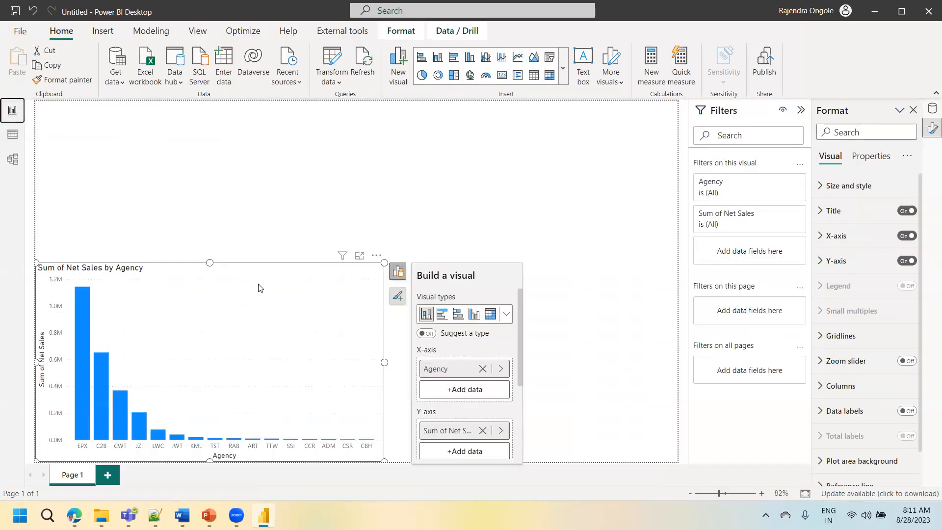
drag(384, 263, 355, 260)
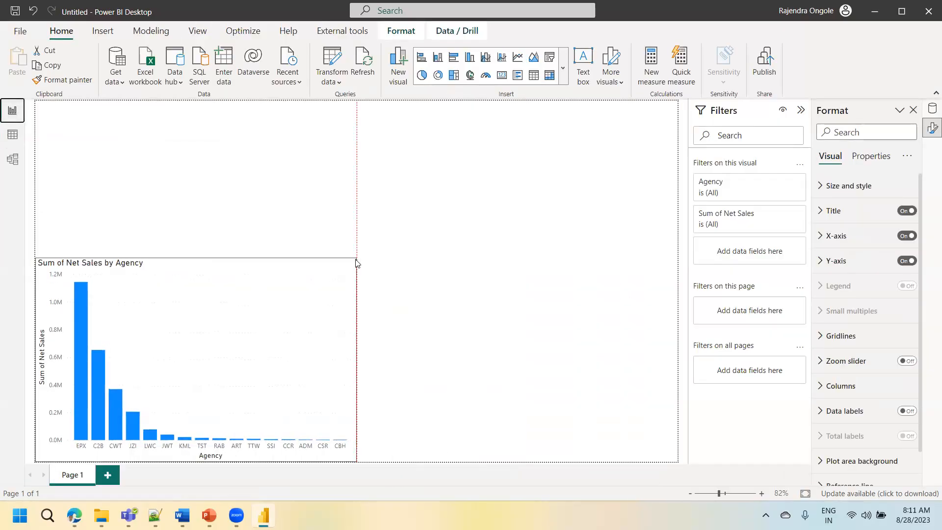
click(370, 290)
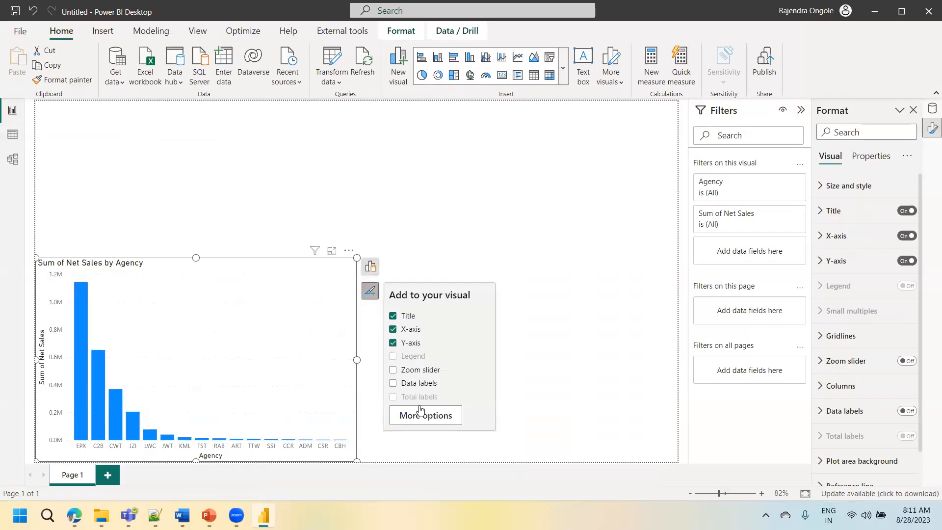
click(414, 388)
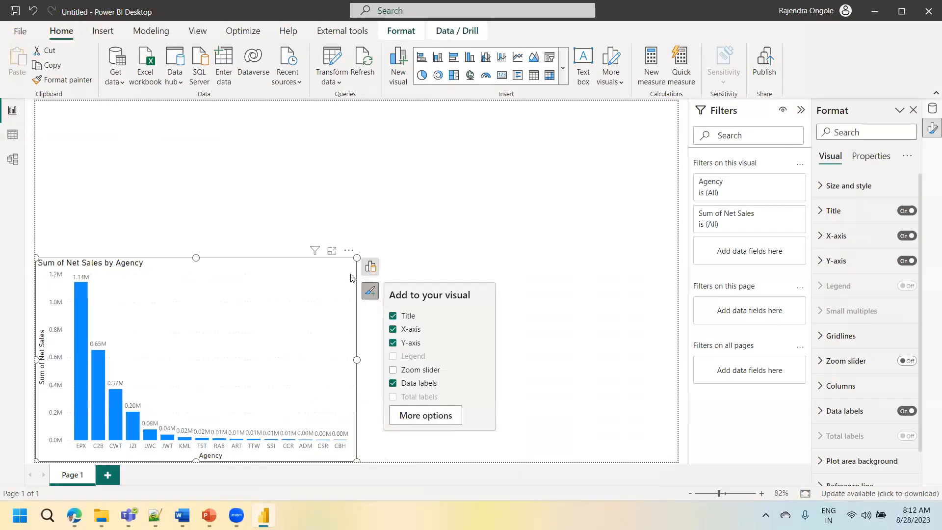
click(428, 295)
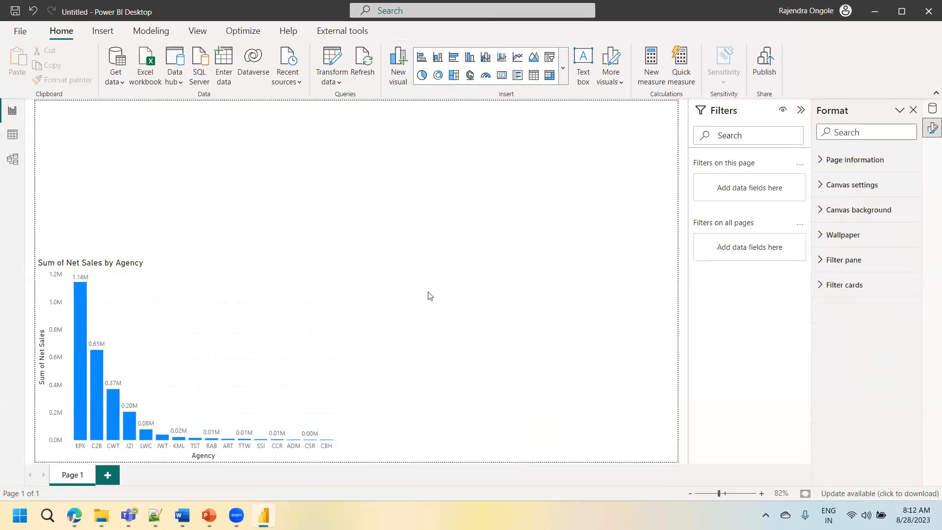
- Save the report to the Desktop as 'Travel Insurance Report'
key(ctrl+s)
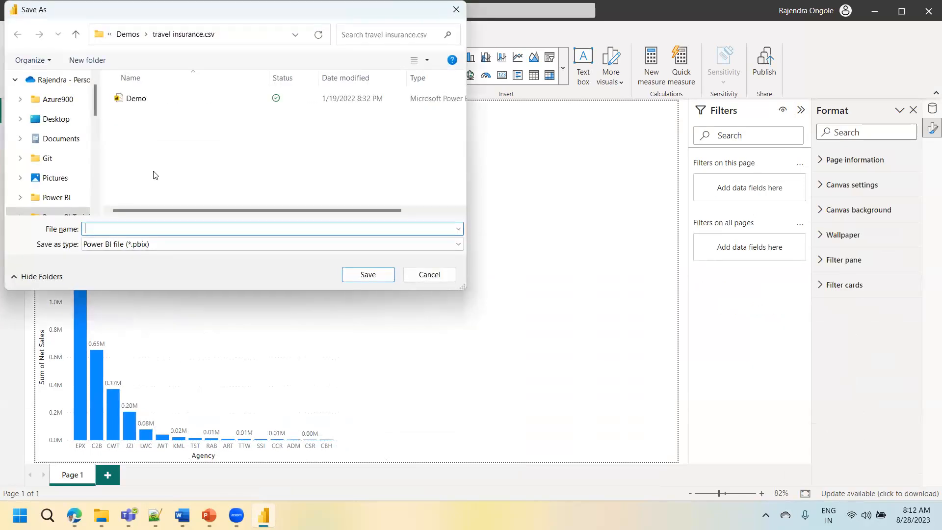
click(58, 120)
click(118, 227)
text(Travel)
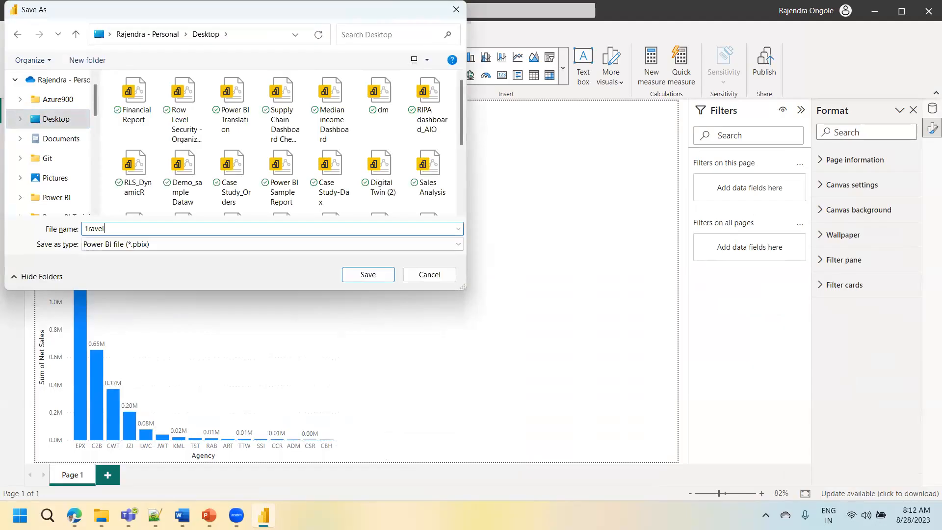
text( Insurance Report)
key(Return)
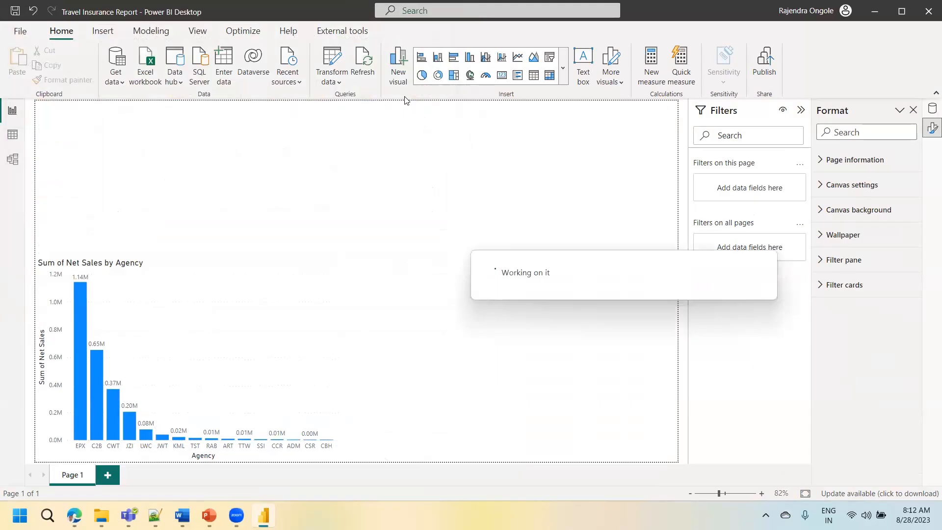
click(316, 320)
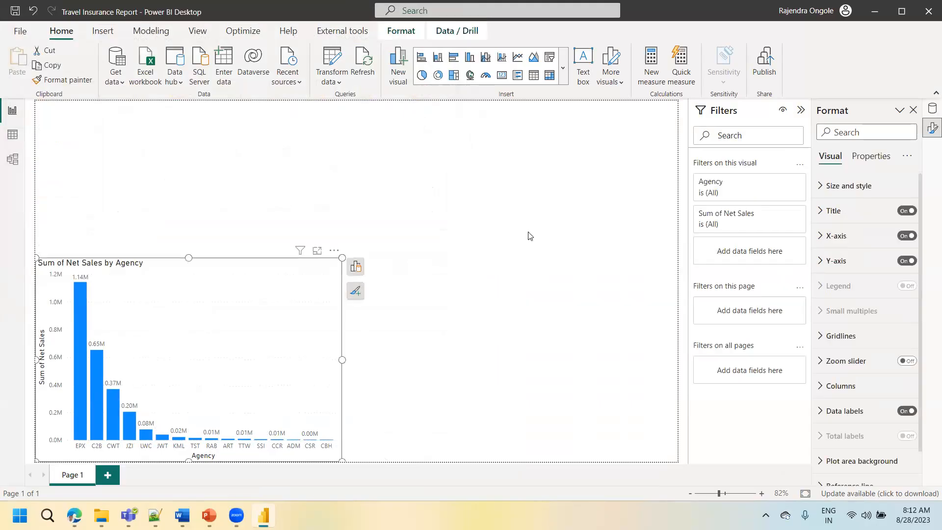
- Insert a new stacked bar chart at the page's bottom-right
click(563, 68)
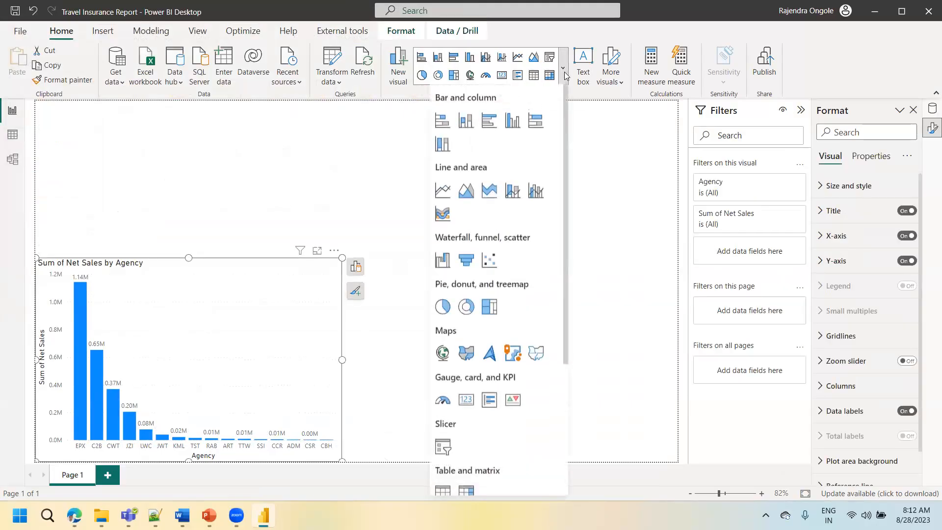
click(442, 120)
drag(223, 260, 566, 429)
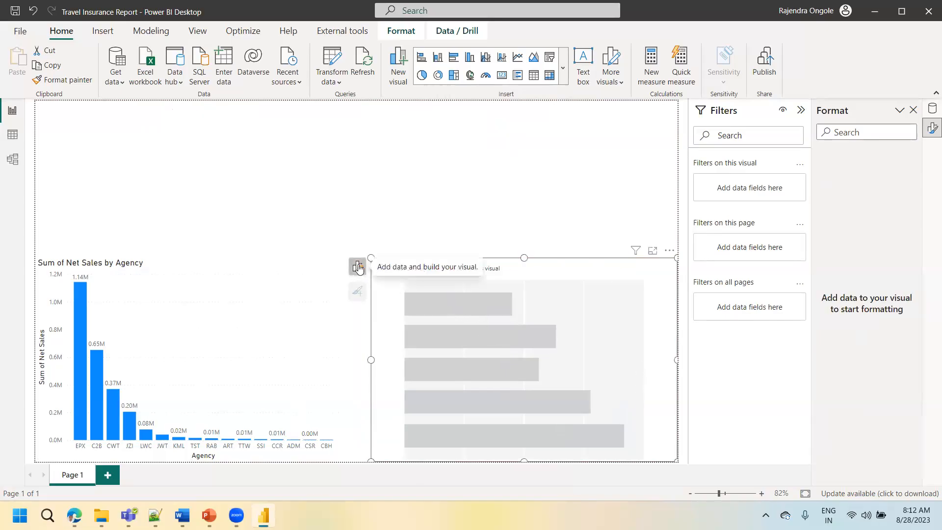
- Add country and accidents to the bar chart, with Count of accidents on the X-axis
click(931, 113)
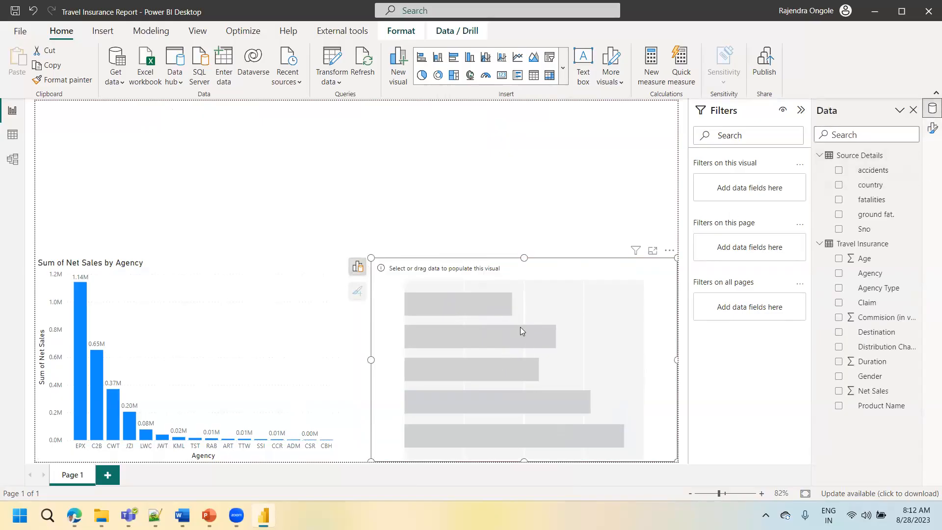
click(838, 185)
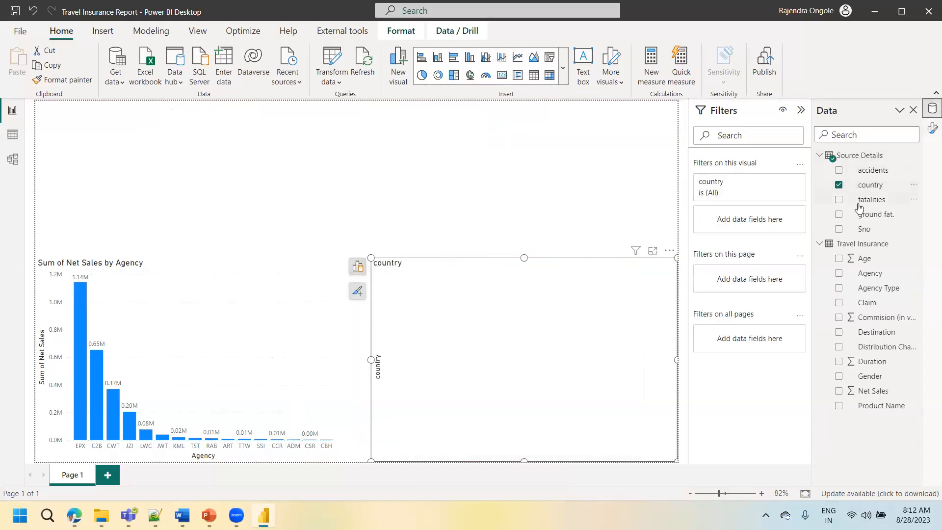
click(838, 170)
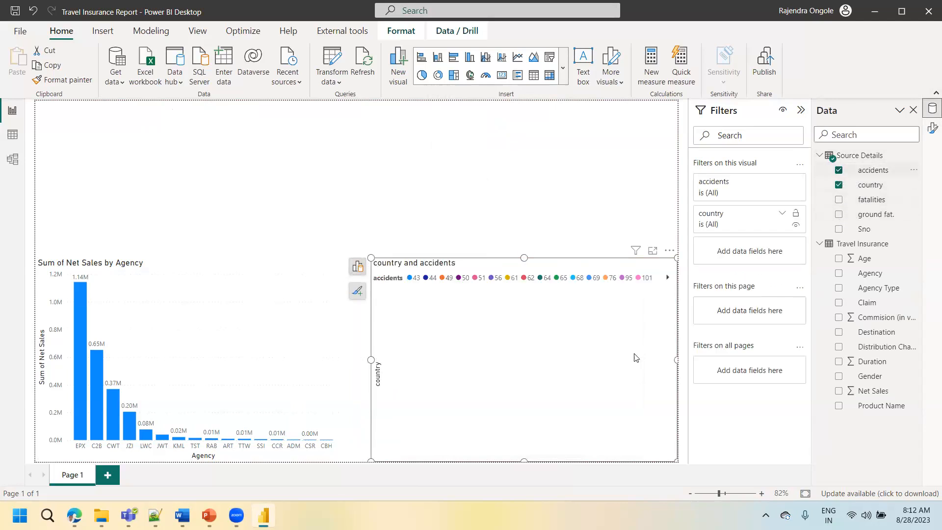
click(358, 266)
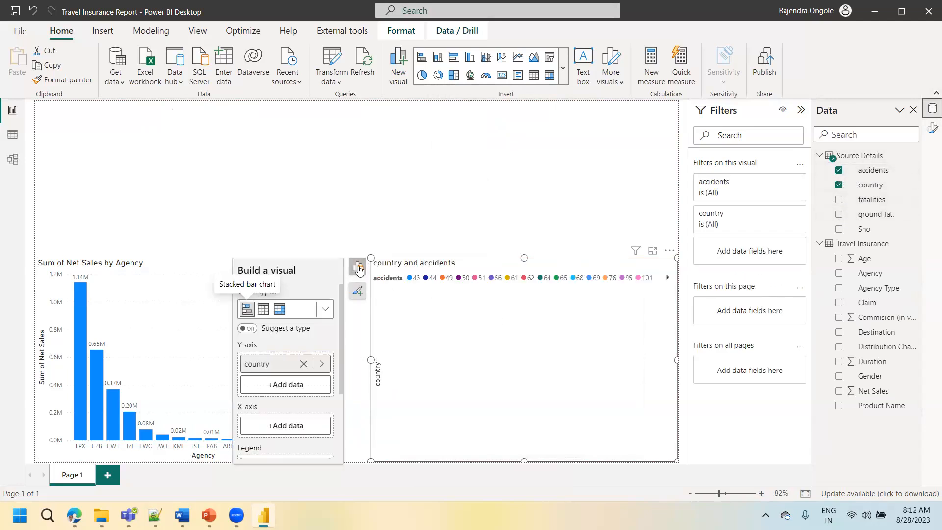
scroll(341, 350, down, 3)
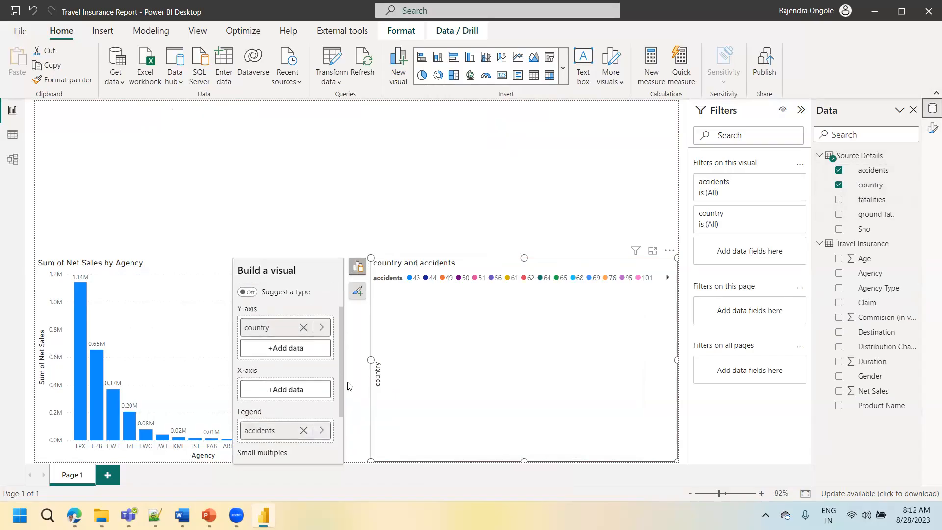
drag(260, 407, 274, 328)
drag(273, 385, 284, 446)
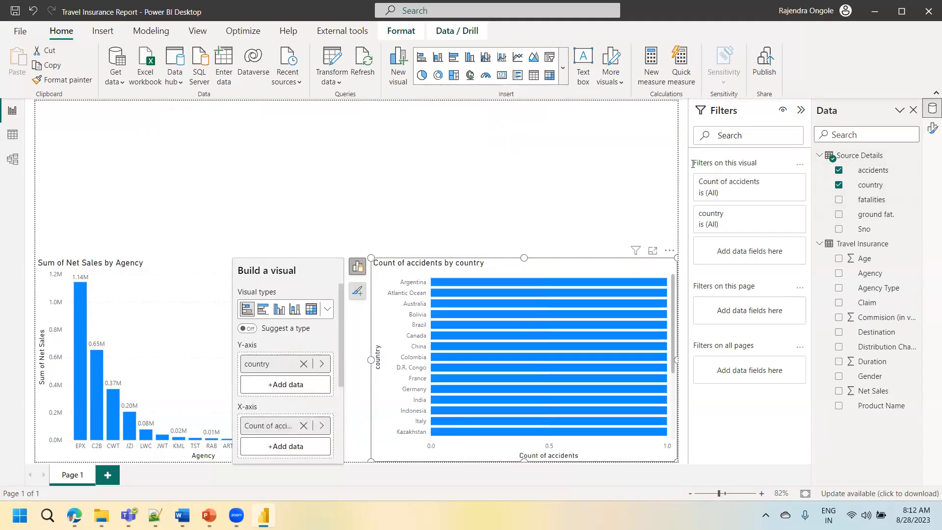
click(877, 175)
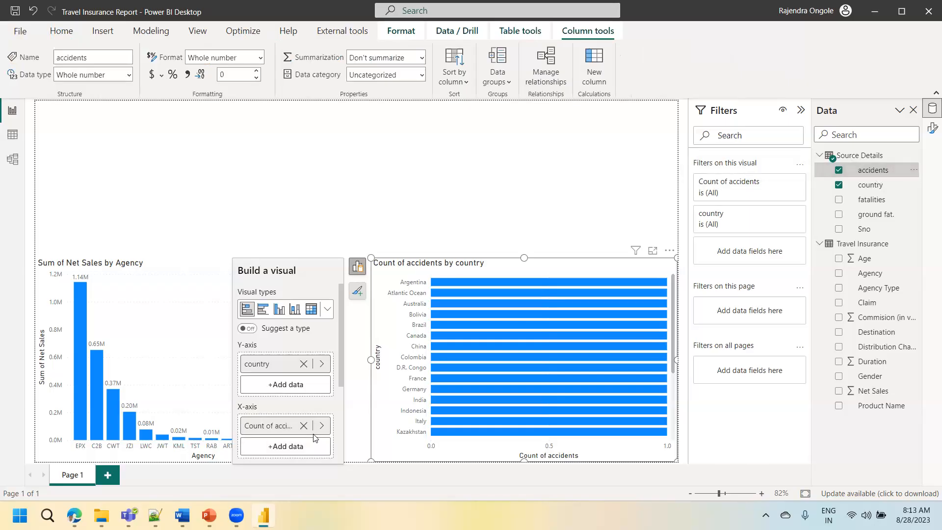
click(61, 33)
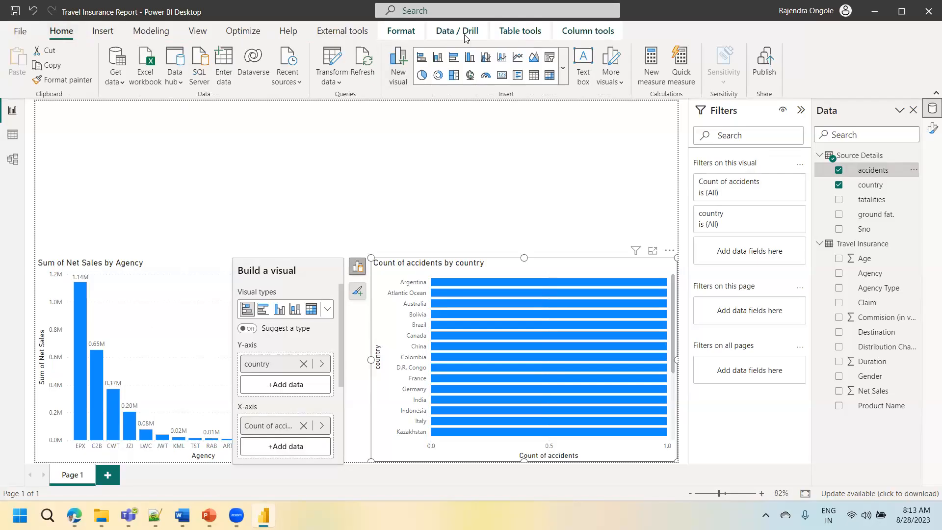
- Create the measure Total Accidents = SUM('Source Details'[accidents])
click(653, 68)
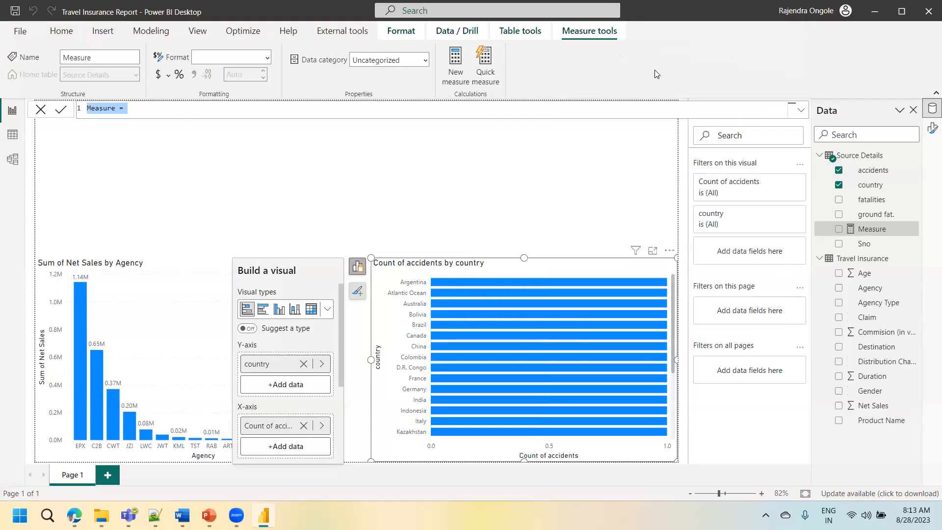
text(Acci)
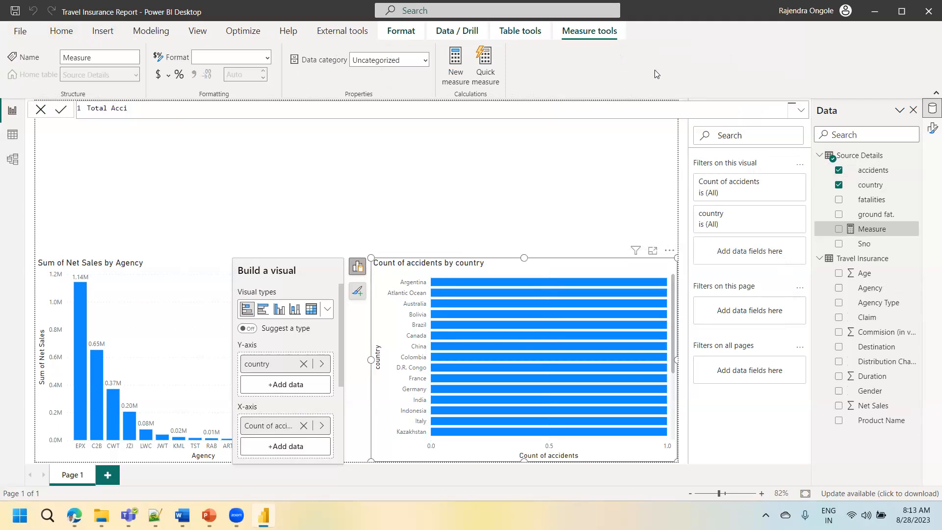
text(=)
scroll(244, 109, up, 3)
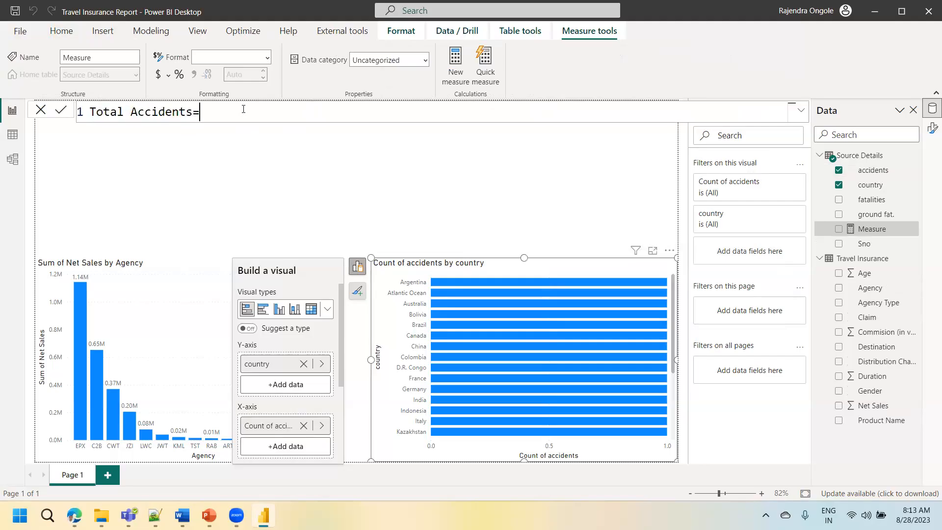
text(sum(ac)
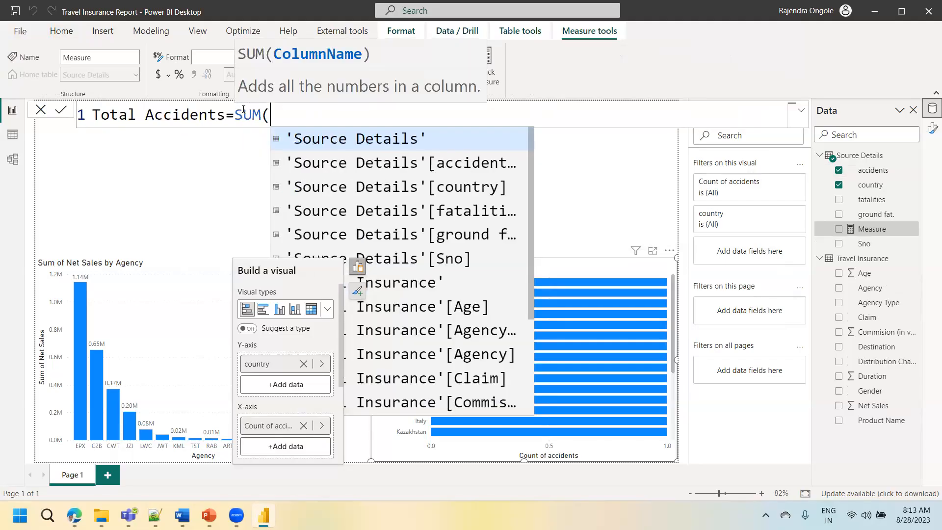
text(c)
key(Tab)
text())
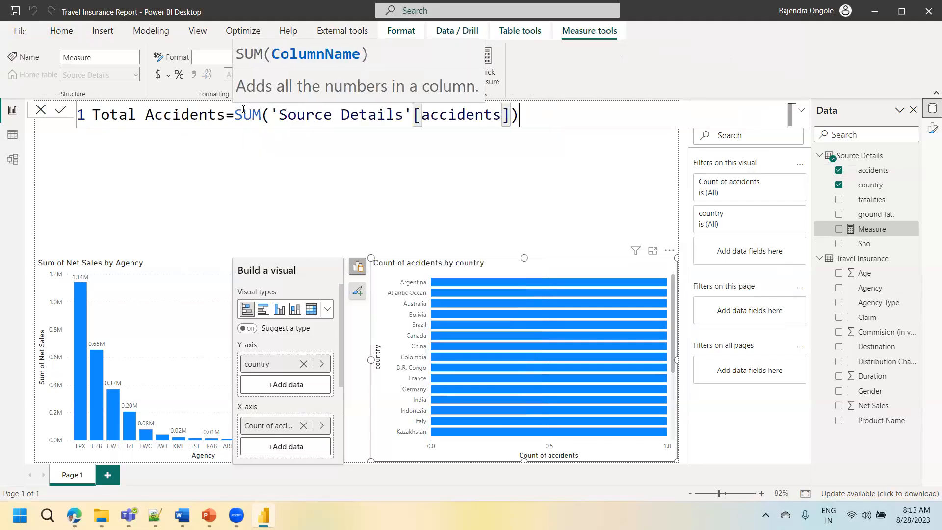
click(60, 111)
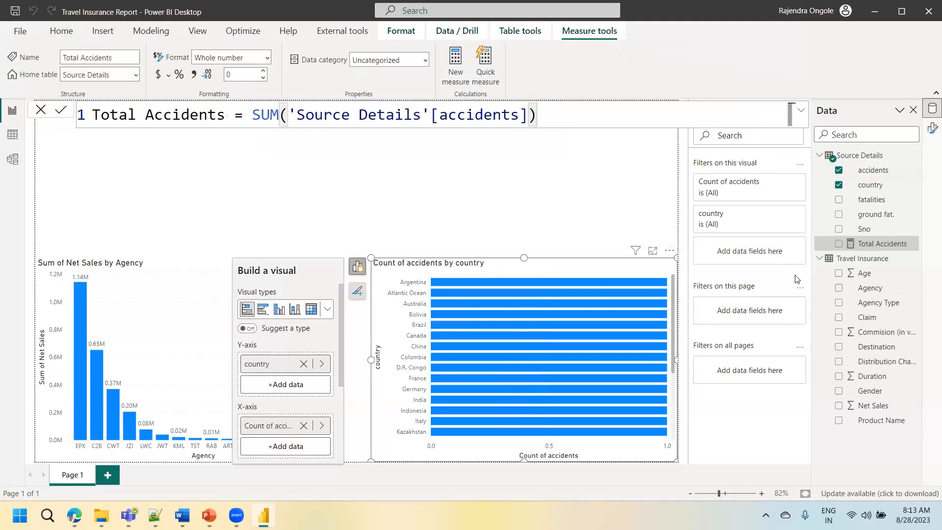
- Replace Count of accidents with Total Accidents on the bar chart's X-axis
click(304, 426)
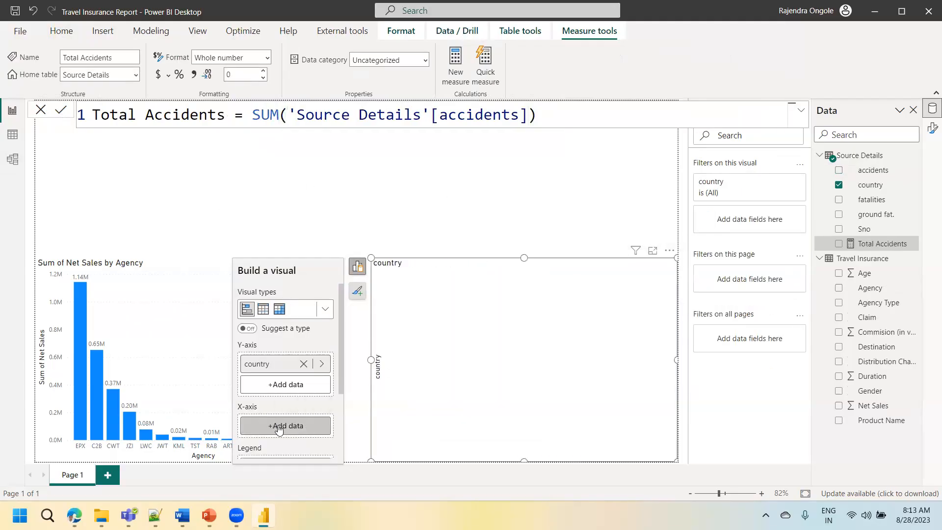
click(285, 426)
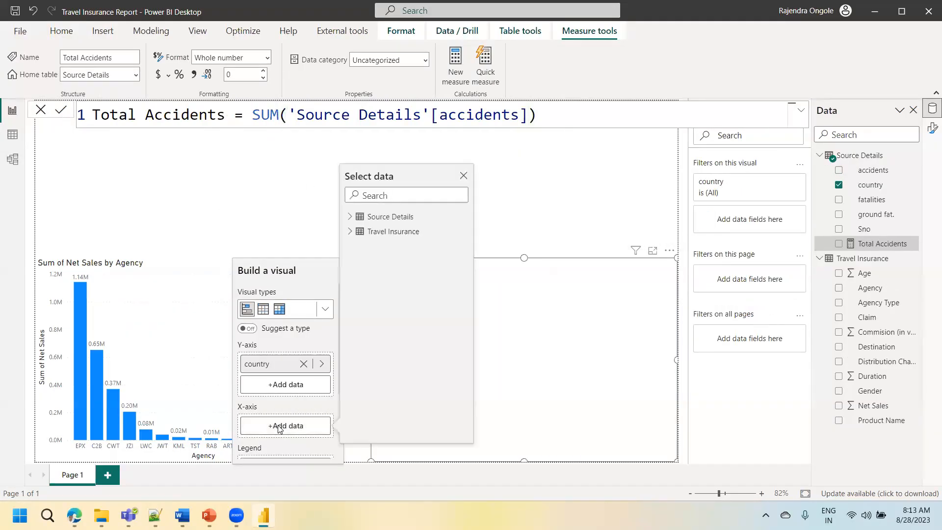
click(400, 191)
text(total)
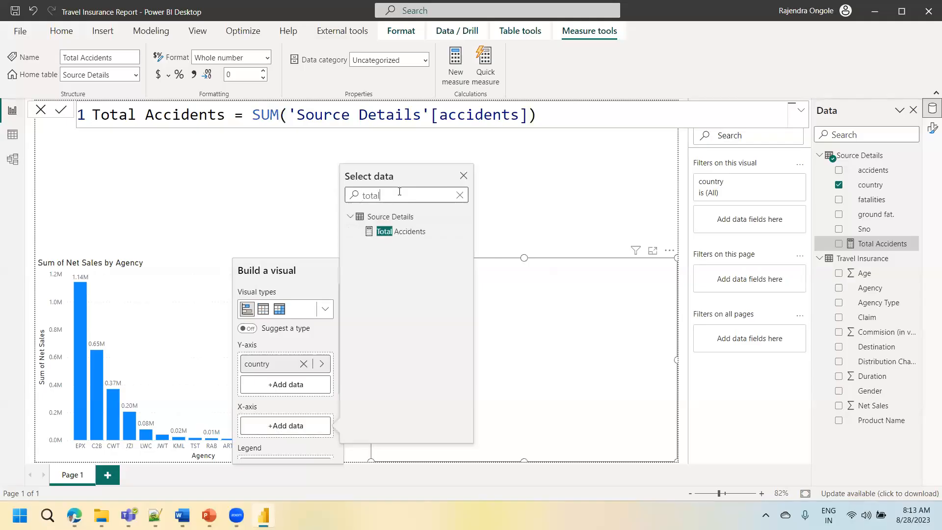
click(385, 231)
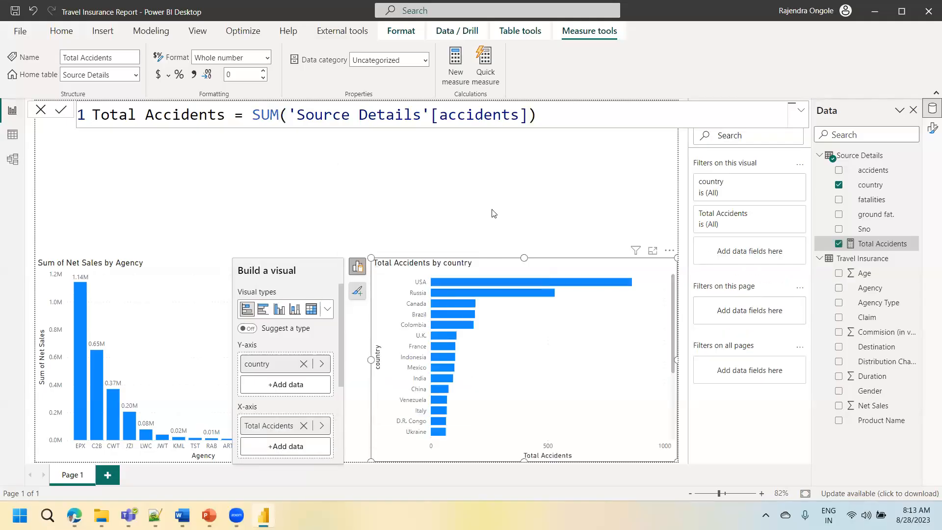
- Turn on data labels for the Total Accidents by country bars (USA 861, Russia 530)
click(493, 213)
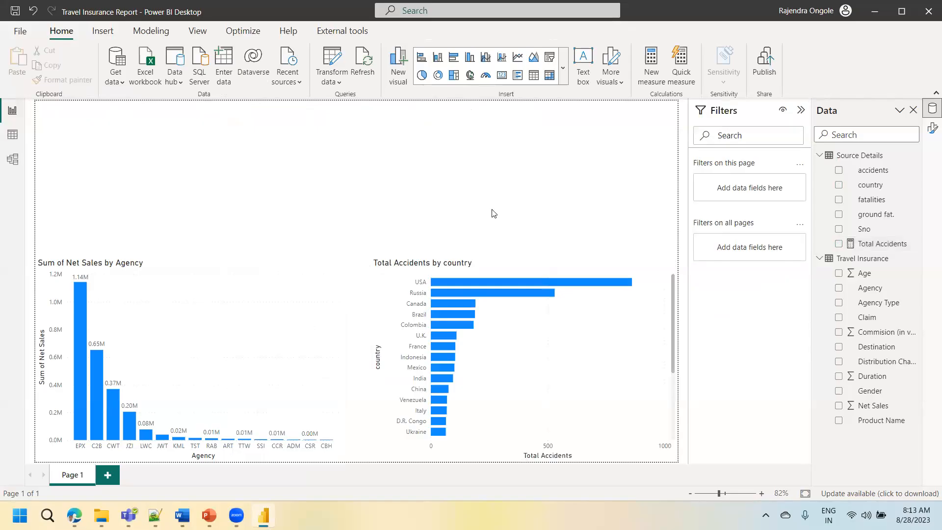
click(511, 324)
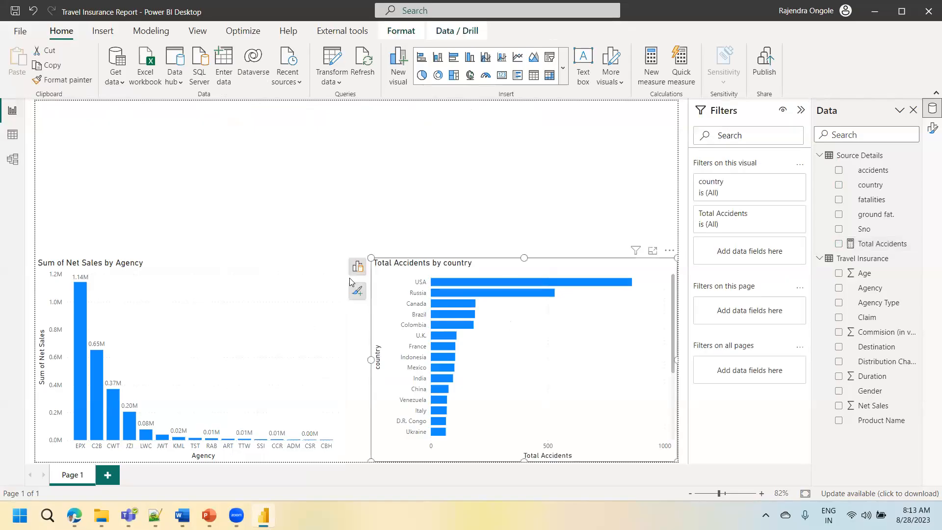
click(356, 294)
click(265, 384)
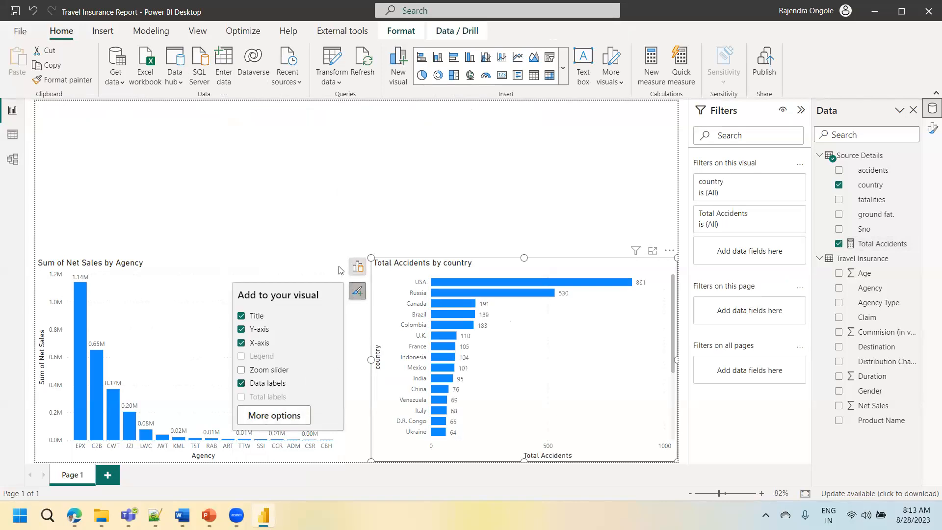
click(363, 229)
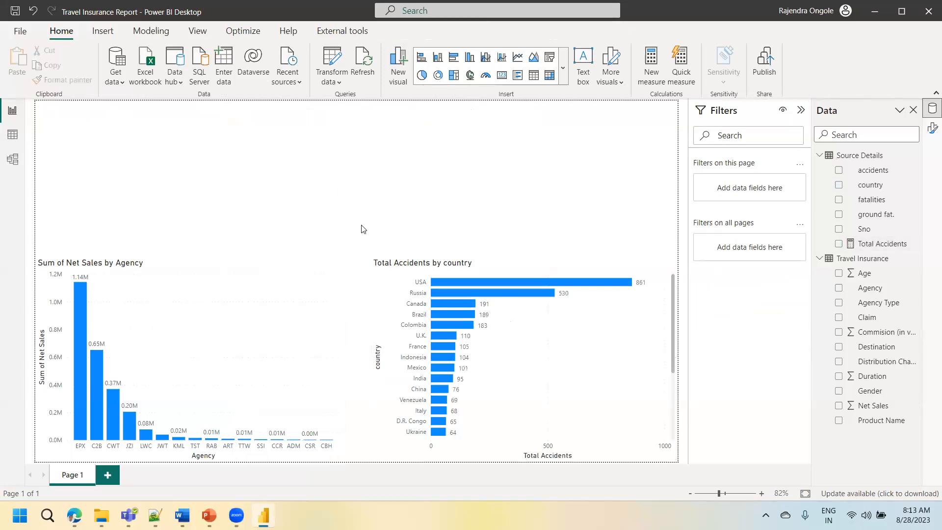
- Raise the bar chart's top edge to align with the Net Sales chart
click(488, 266)
drag(528, 271, 528, 261)
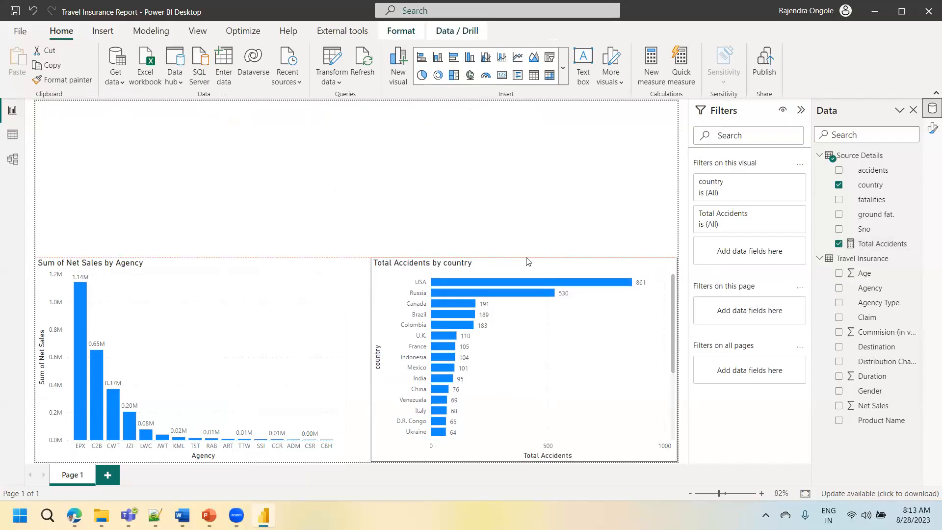
click(391, 239)
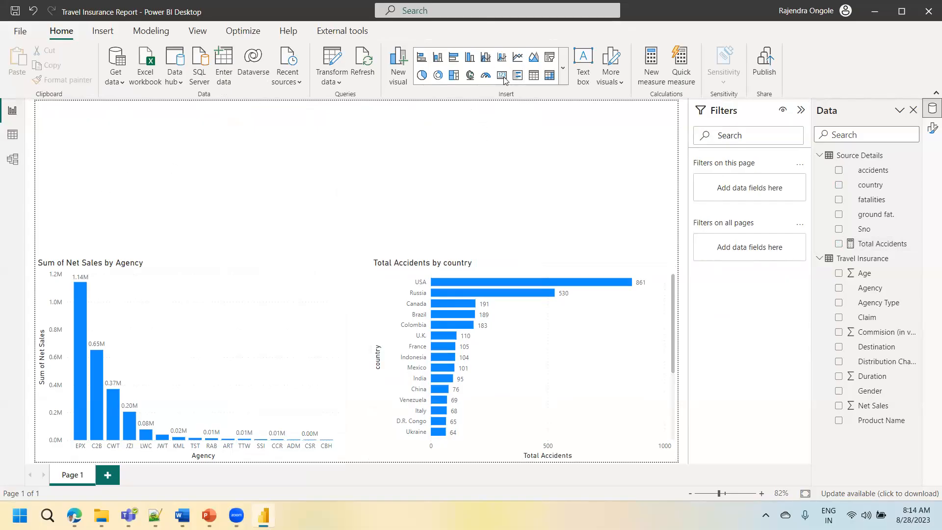
- Add a small card visual positioned above the Net Sales chart
click(563, 68)
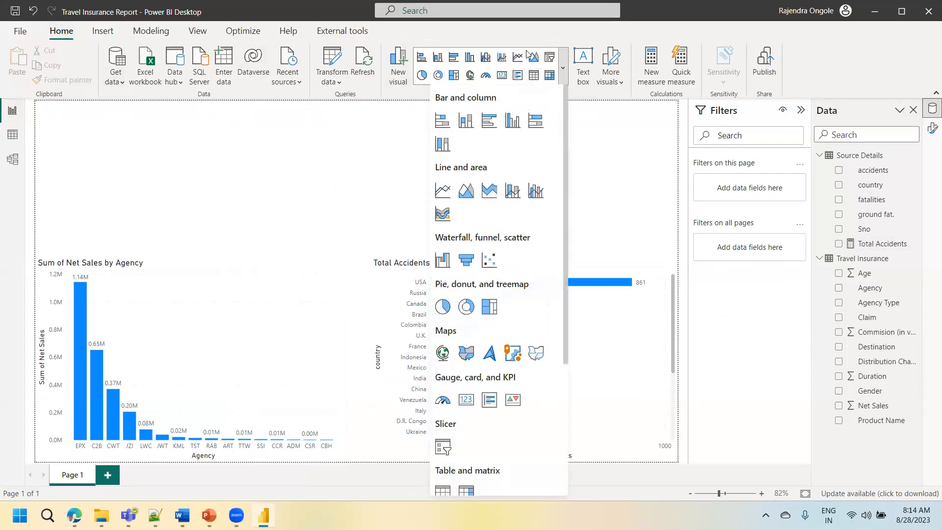
drag(565, 166, 566, 268)
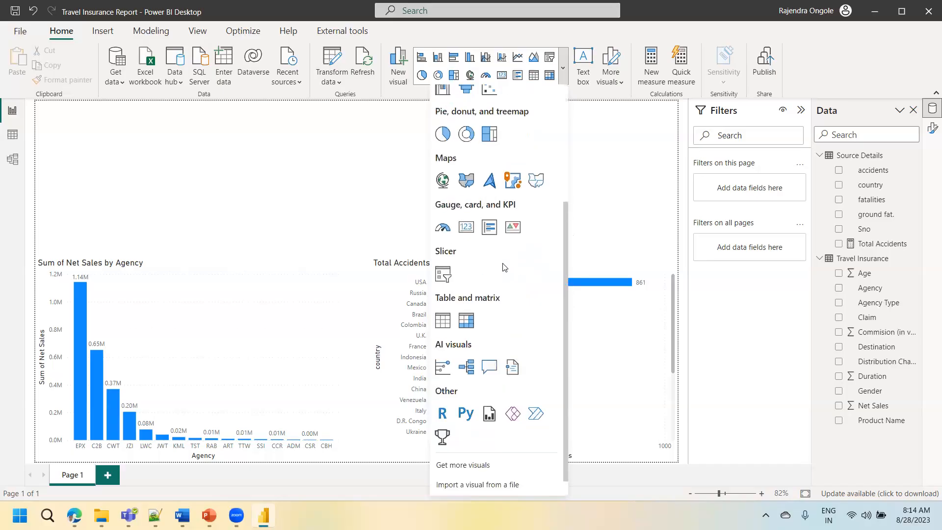
click(466, 226)
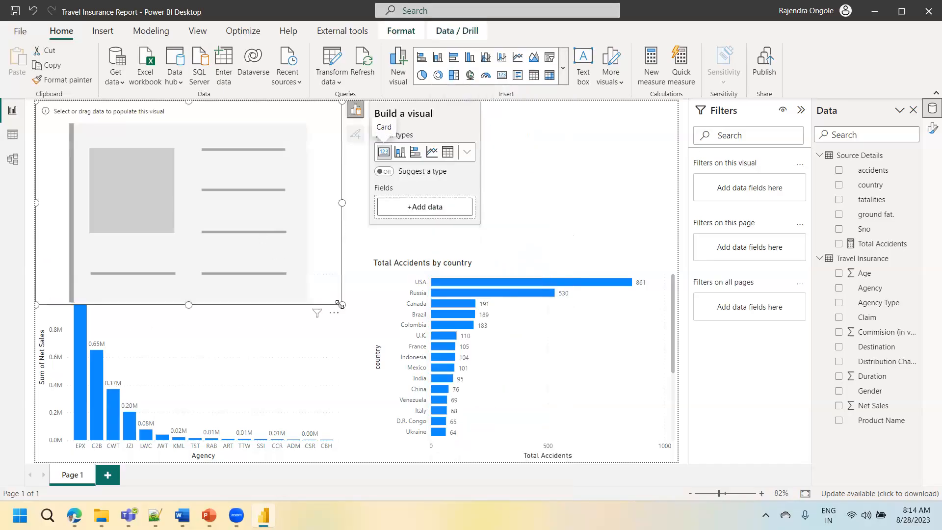
drag(342, 305, 115, 172)
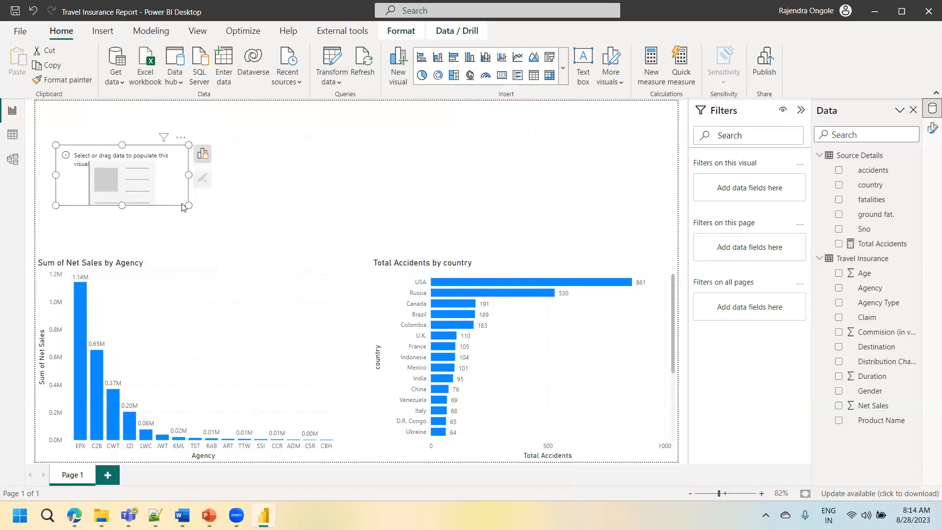
drag(187, 204, 166, 191)
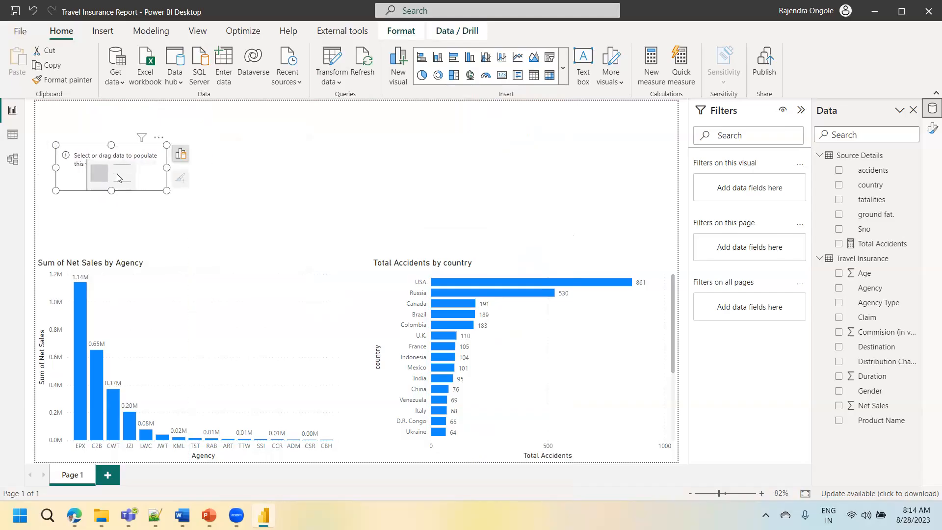
drag(112, 175, 106, 191)
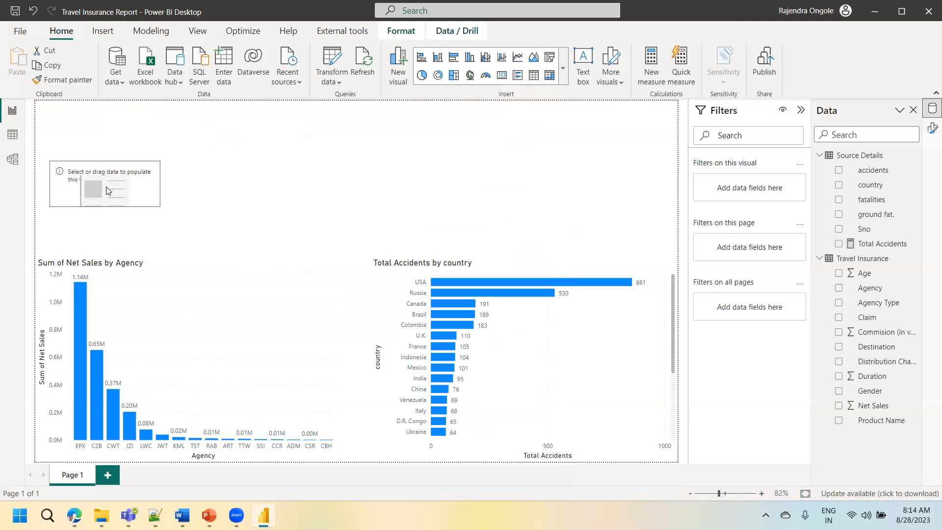
drag(160, 207, 161, 211)
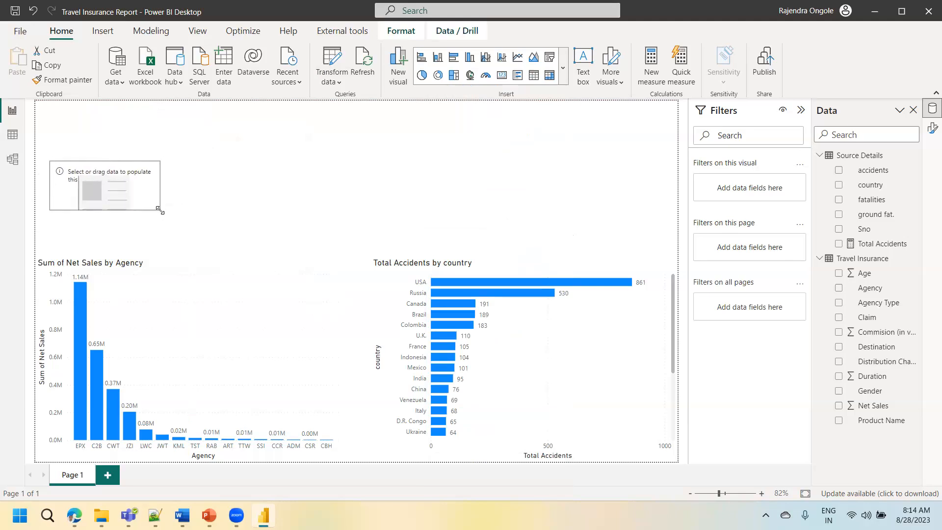
- Put Total Accidents (3349) on the card and enlarge it slightly
click(174, 170)
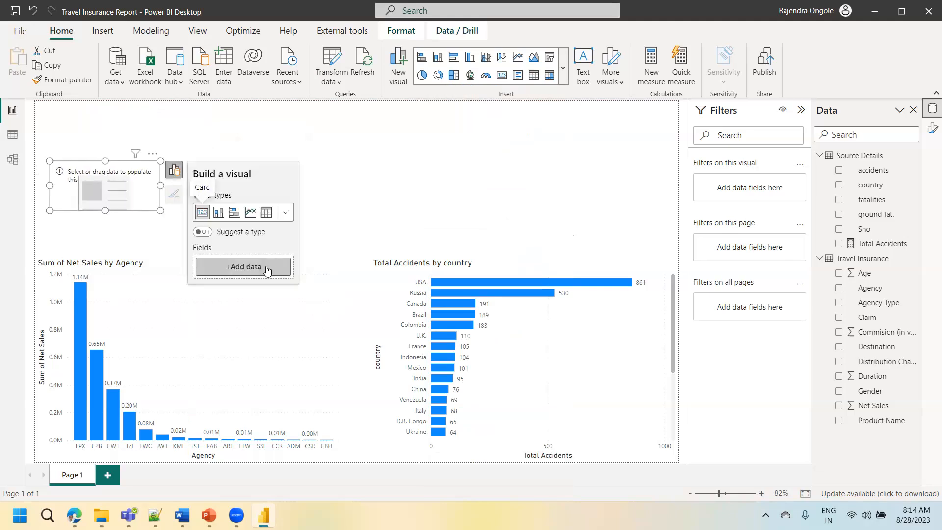
click(268, 267)
text(total)
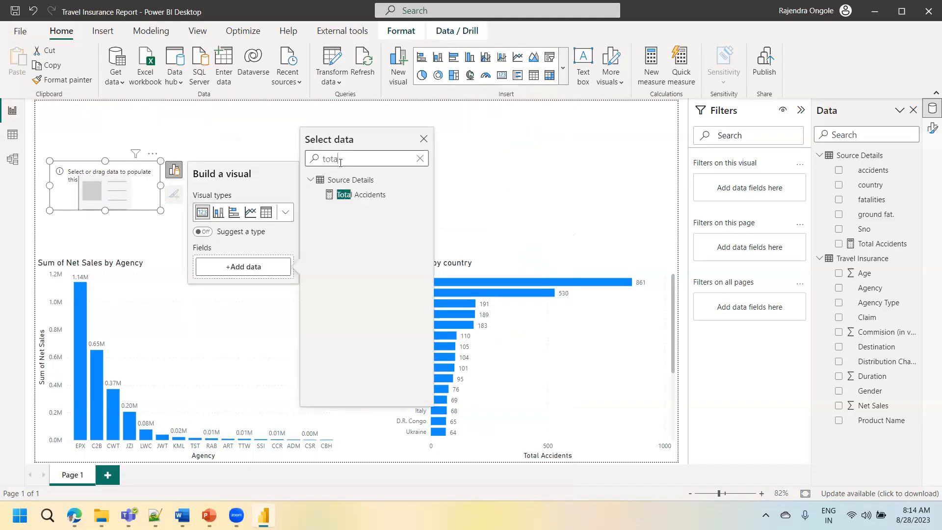
click(354, 195)
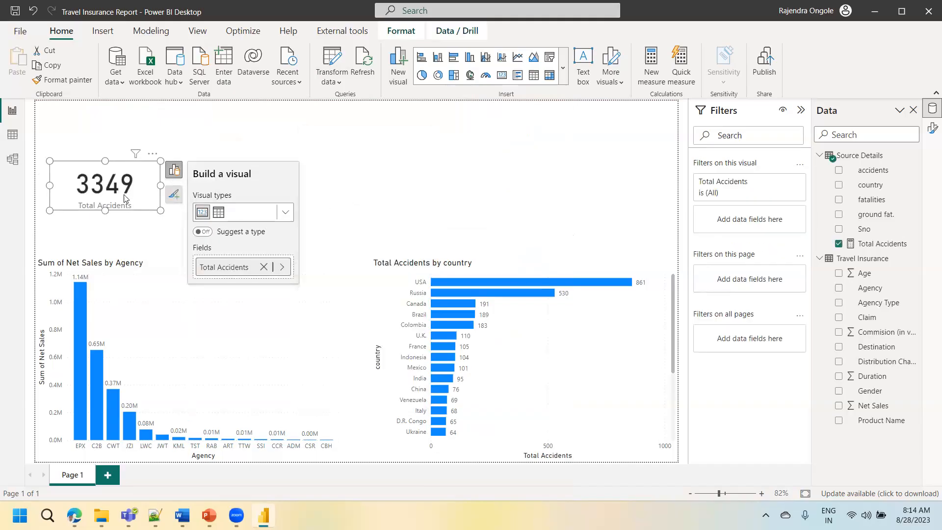
drag(162, 211, 164, 216)
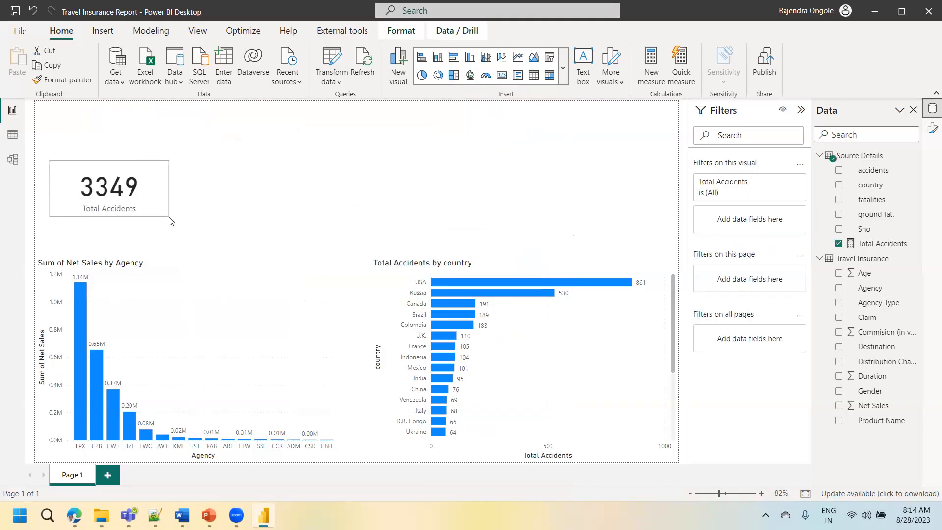
click(177, 194)
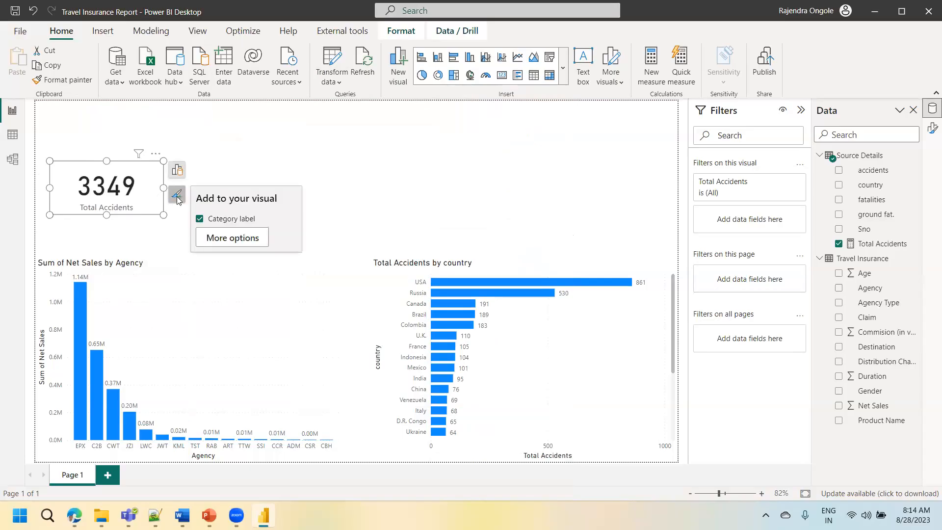
- Change the card's callout value from DIN 45 to Arial 28 and shrink the card to fit
click(235, 238)
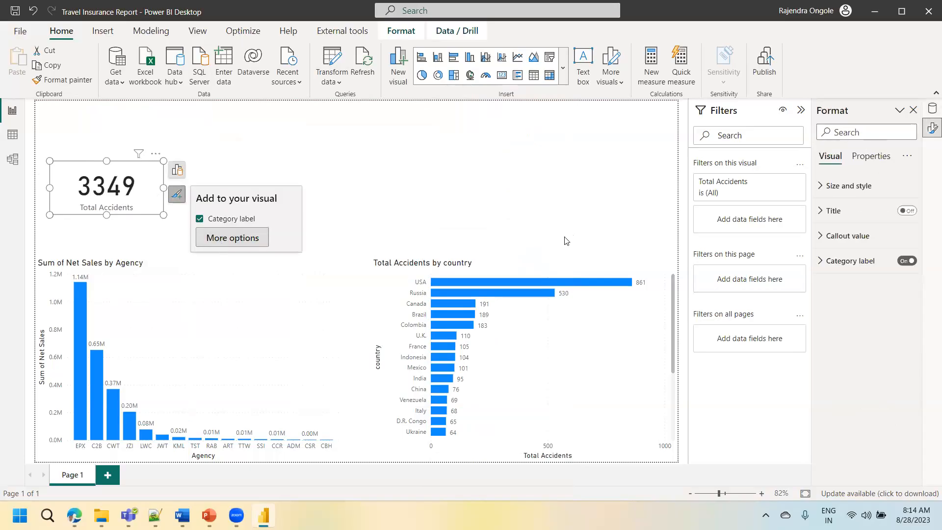
click(834, 236)
double_click(896, 278)
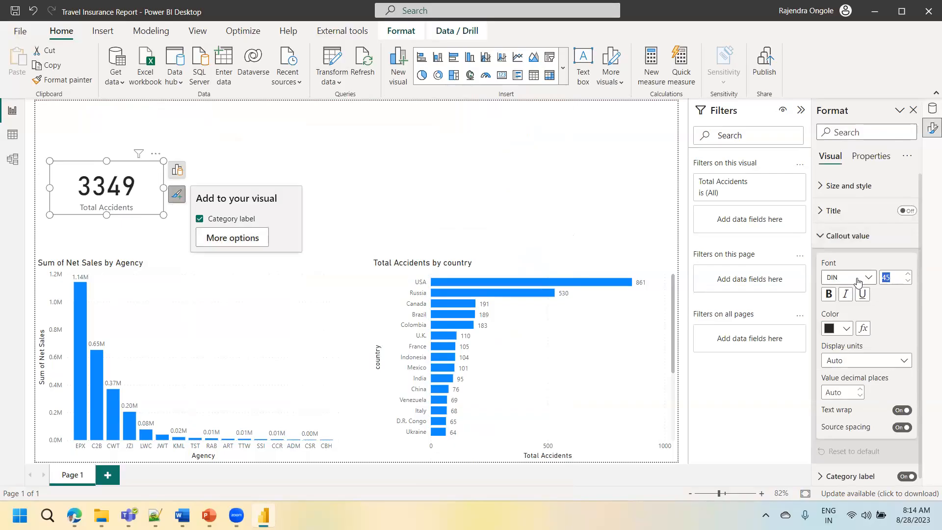
text(28)
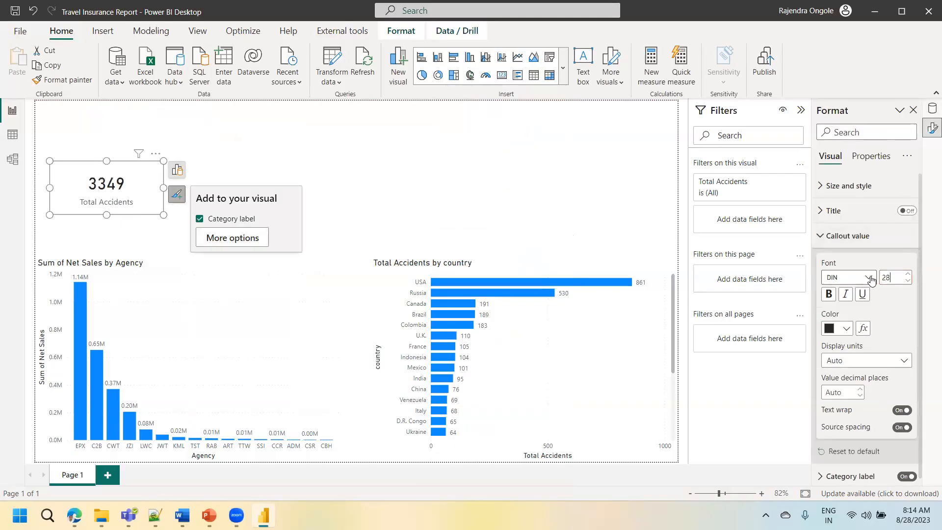
click(872, 280)
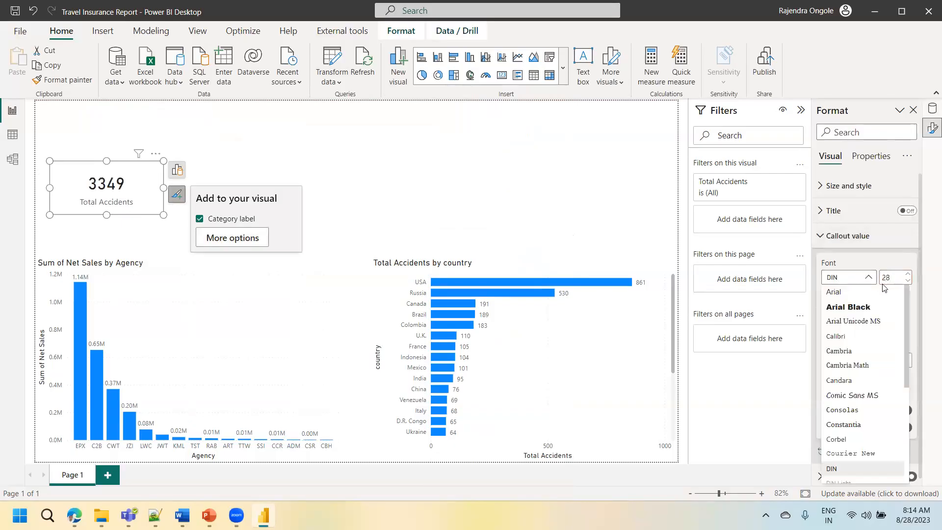
click(835, 294)
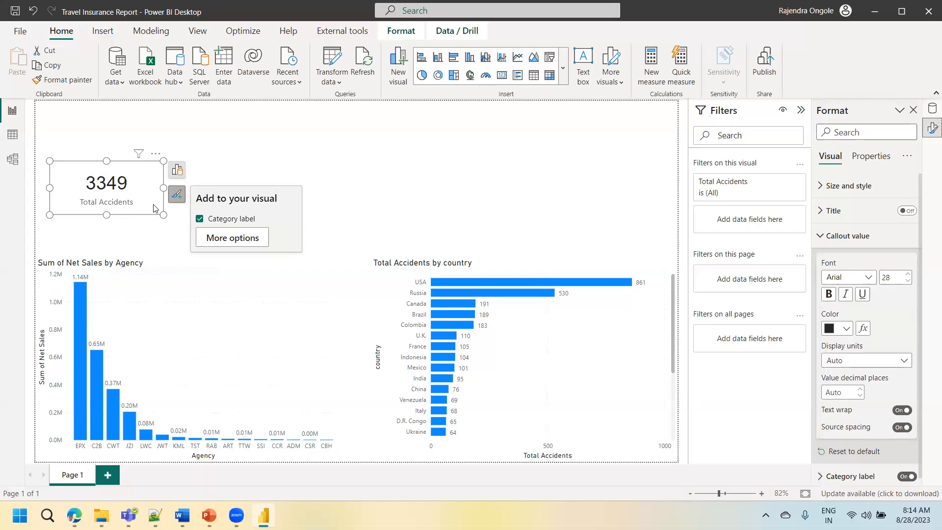
drag(164, 215, 147, 209)
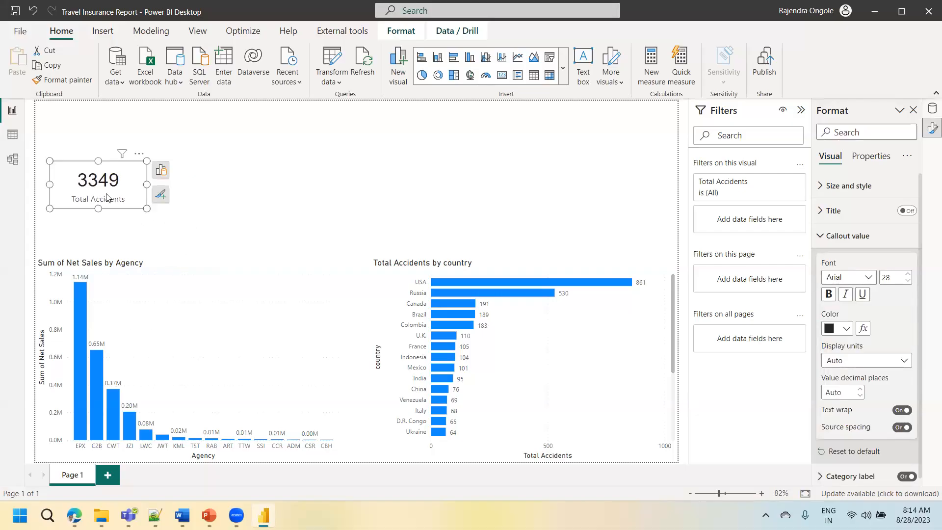
- Paste three copies of the Total Accidents card and arrange all four in a row
key(ctrl+c)
key(ctrl+v)
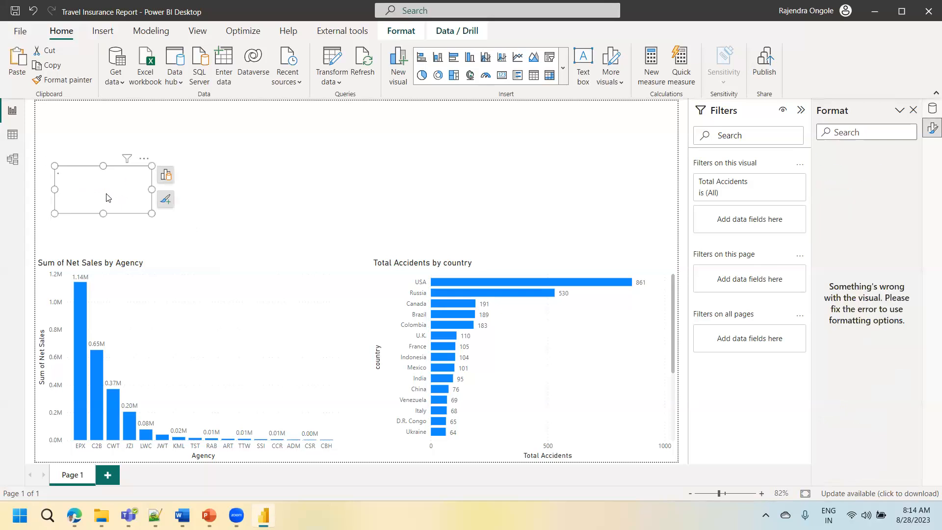
drag(101, 193, 227, 192)
key(ctrl+v)
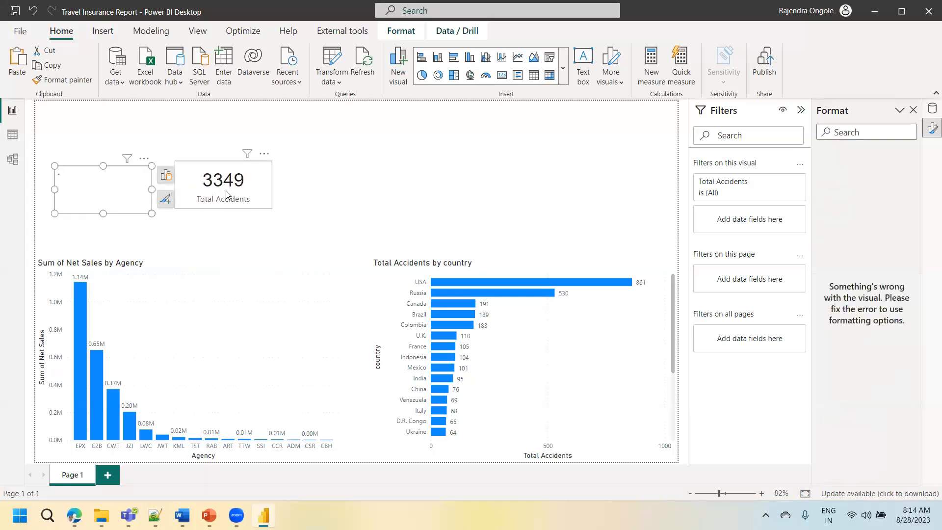
drag(112, 196, 359, 193)
click(251, 201)
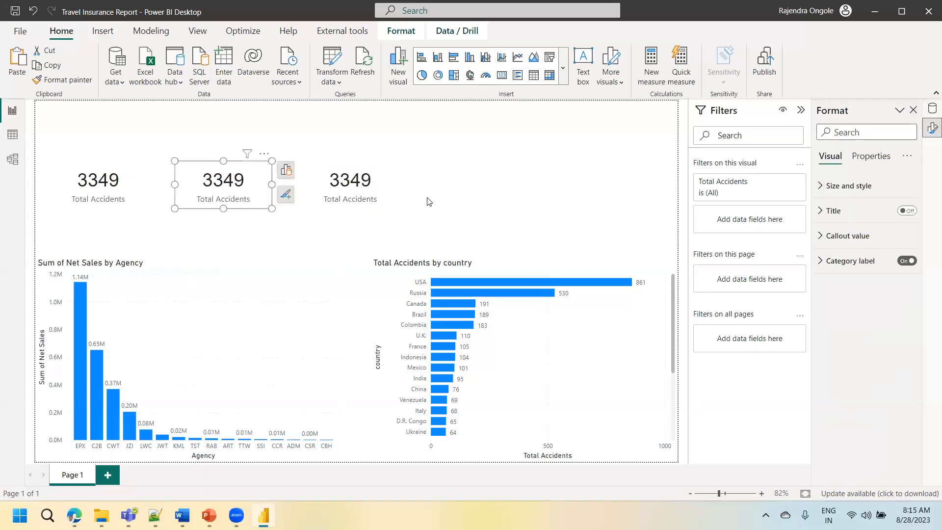
key(ctrl+v)
drag(223, 179, 489, 198)
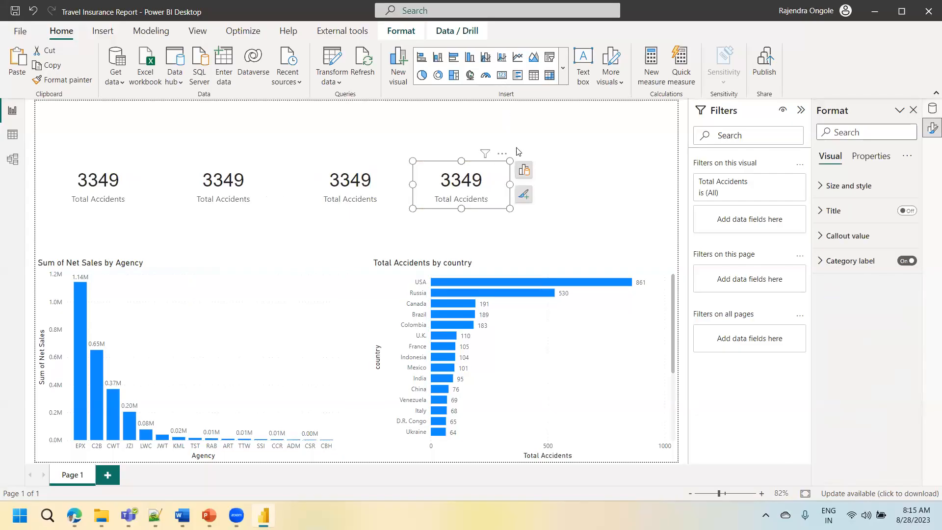
- Remove Total Accidents from the second card, leaving it ready for a new field
click(234, 192)
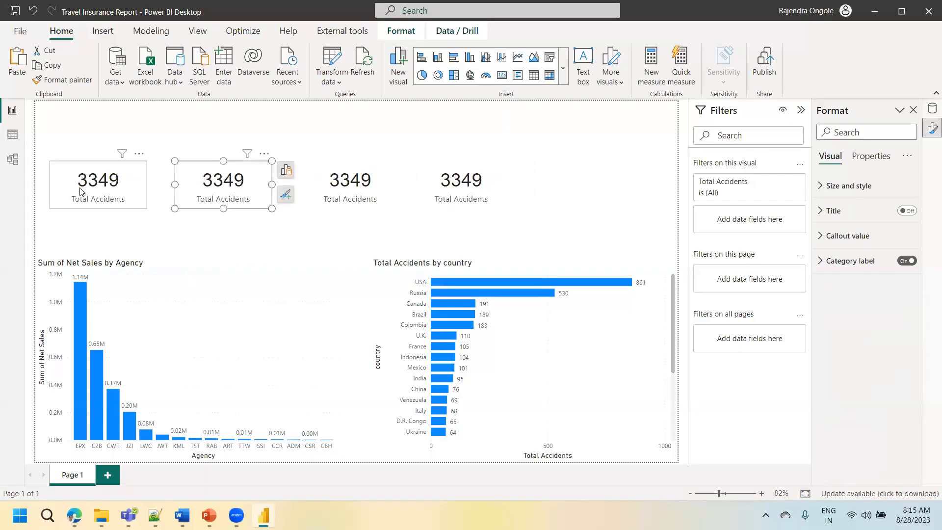
click(286, 170)
click(374, 267)
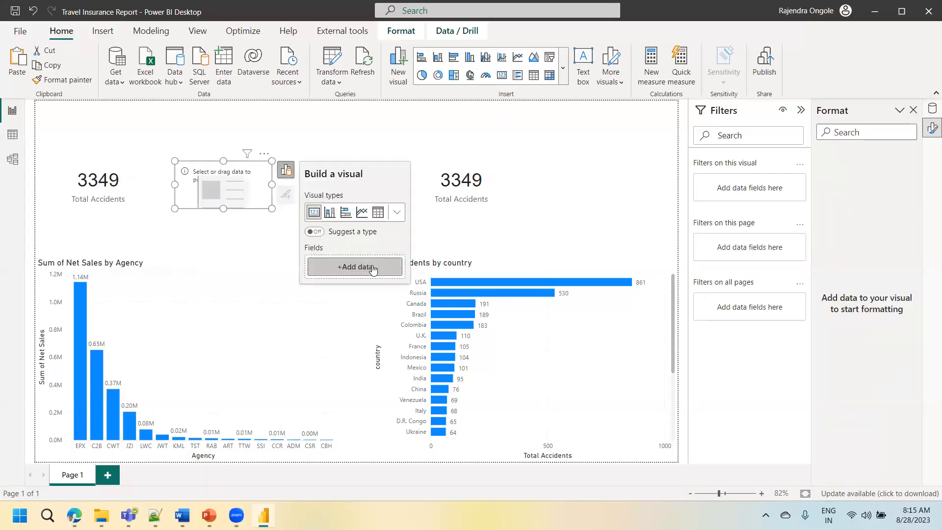
click(360, 270)
- Set the second and third cards to Sum of Commision (621.23K) and Sum of Net Sales (2.58M)
click(422, 194)
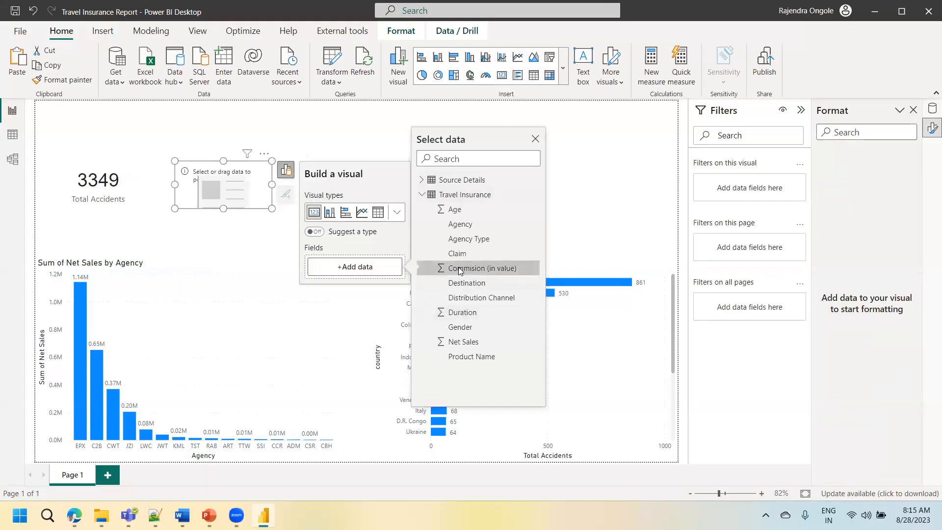
click(460, 271)
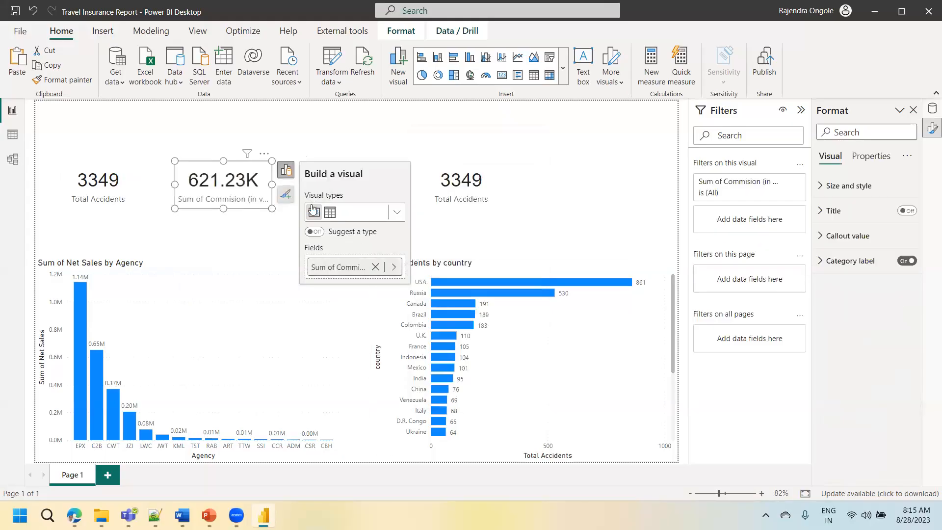
click(554, 192)
click(350, 184)
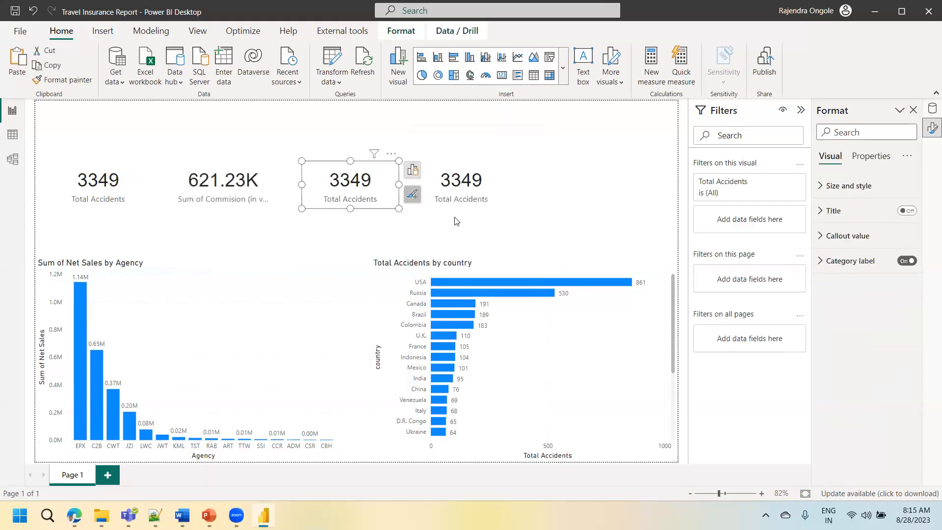
click(413, 171)
click(522, 267)
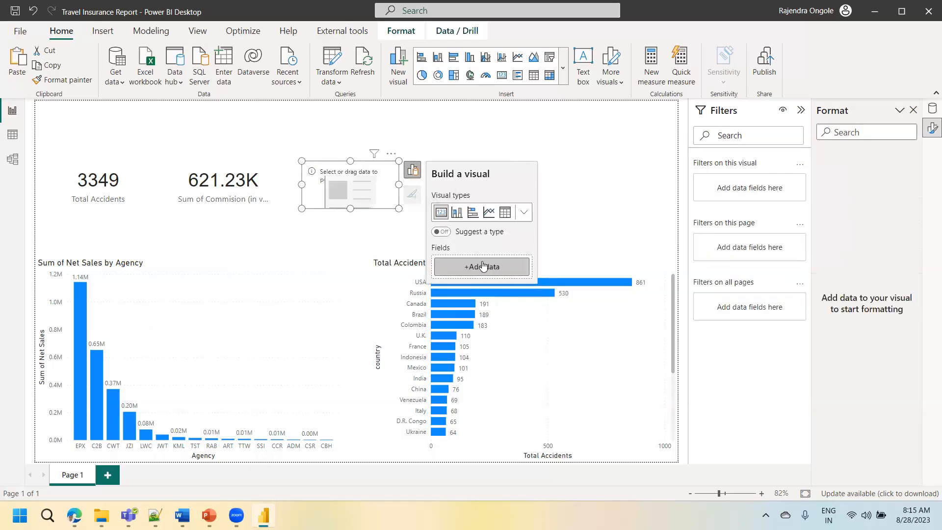
click(482, 265)
text(net)
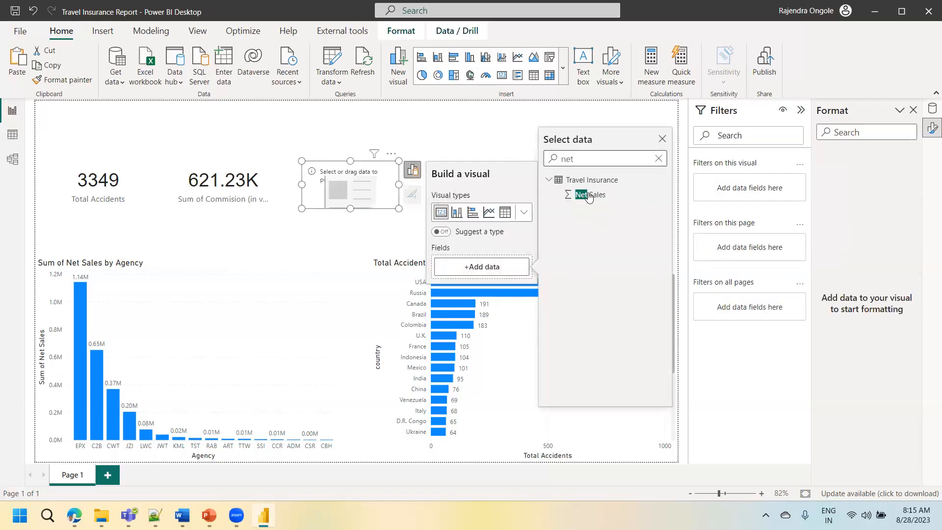
click(588, 196)
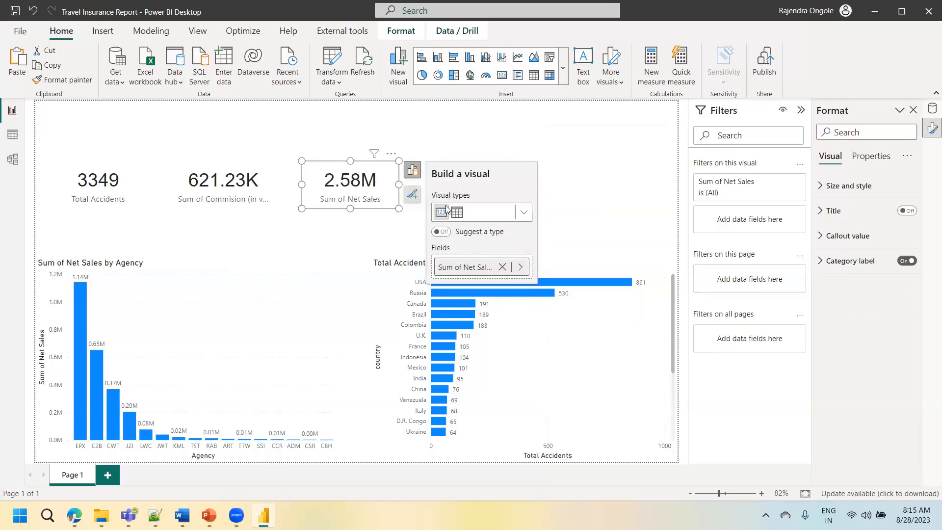
click(582, 157)
- Replace Total Accidents on the fourth card with Sum of Duration (3M)
click(479, 195)
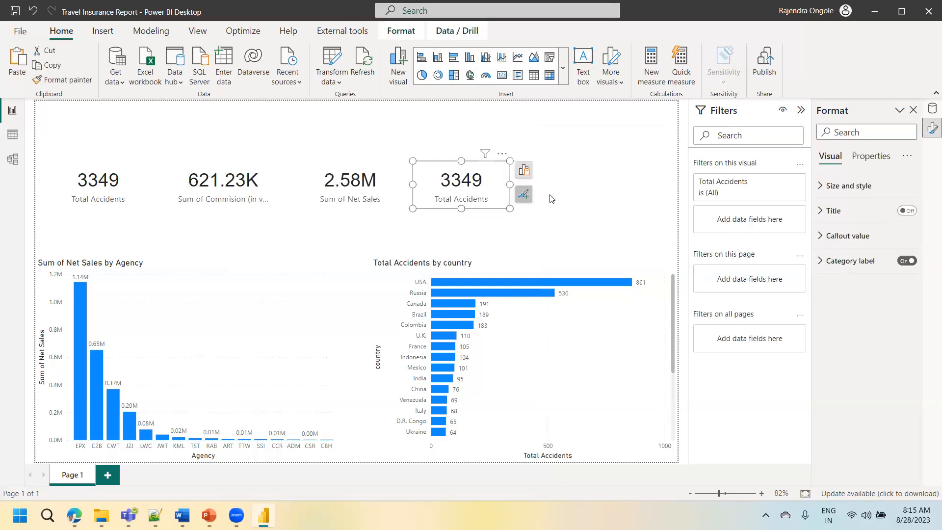
click(525, 196)
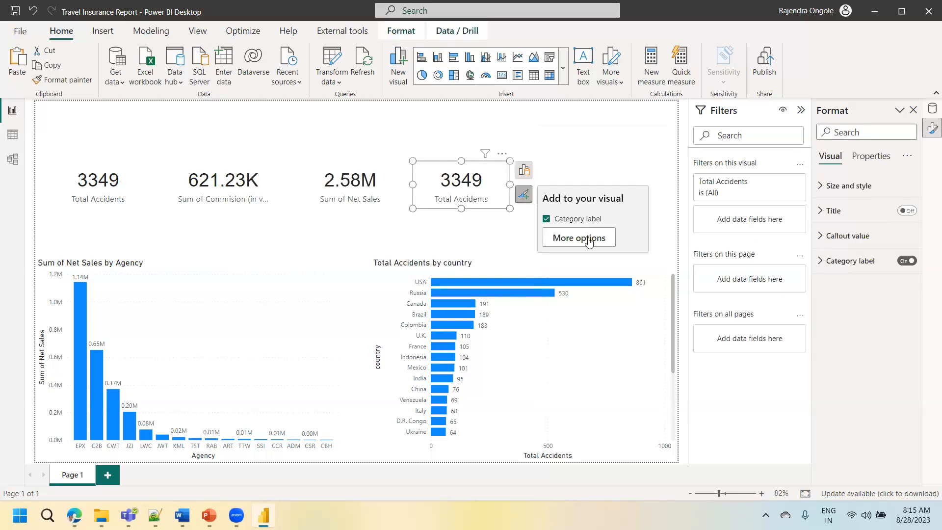
click(531, 178)
click(504, 183)
click(524, 170)
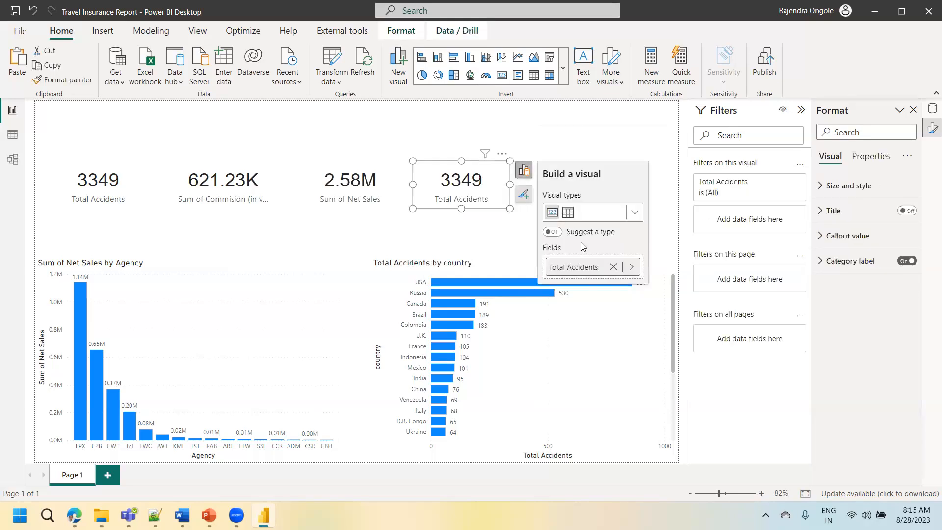
click(611, 268)
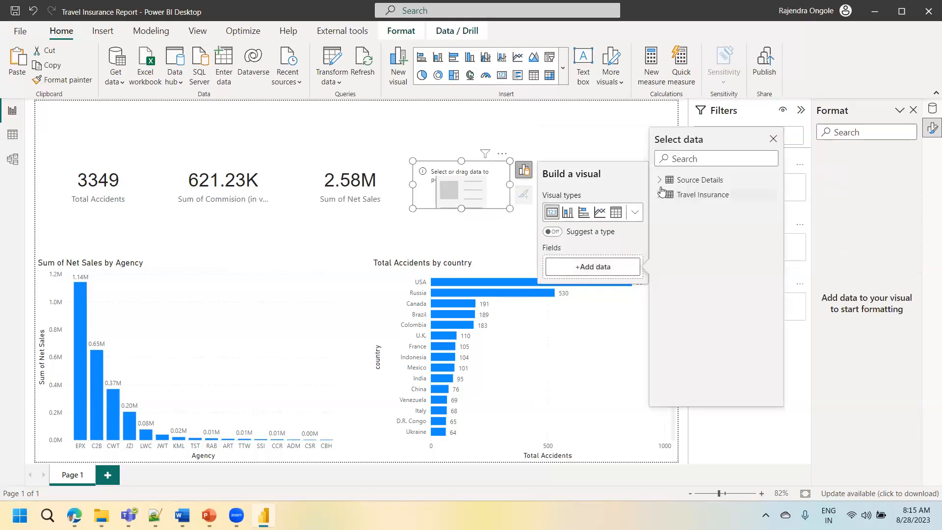
click(665, 198)
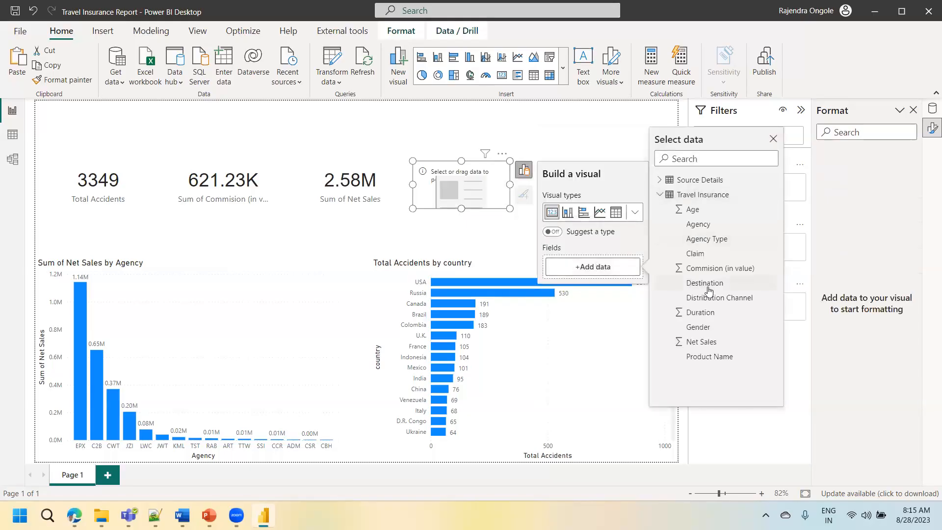
click(701, 313)
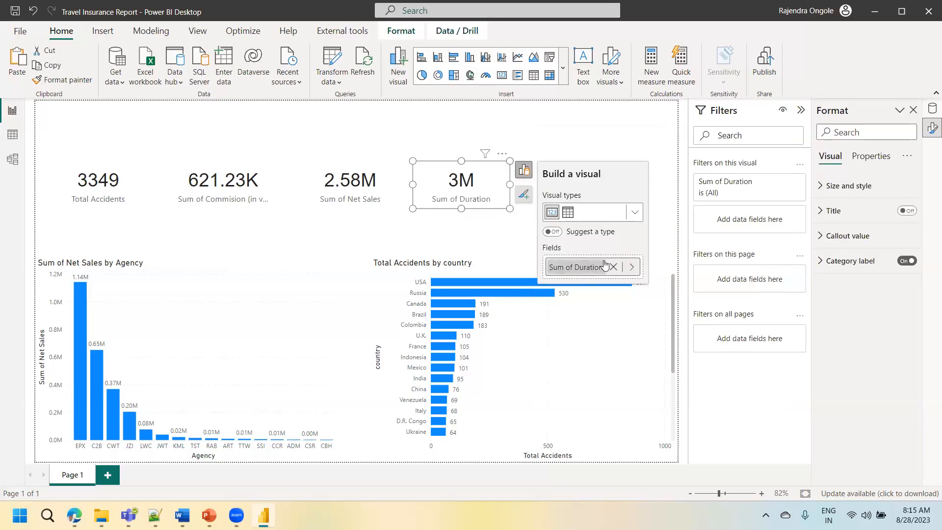
click(631, 268)
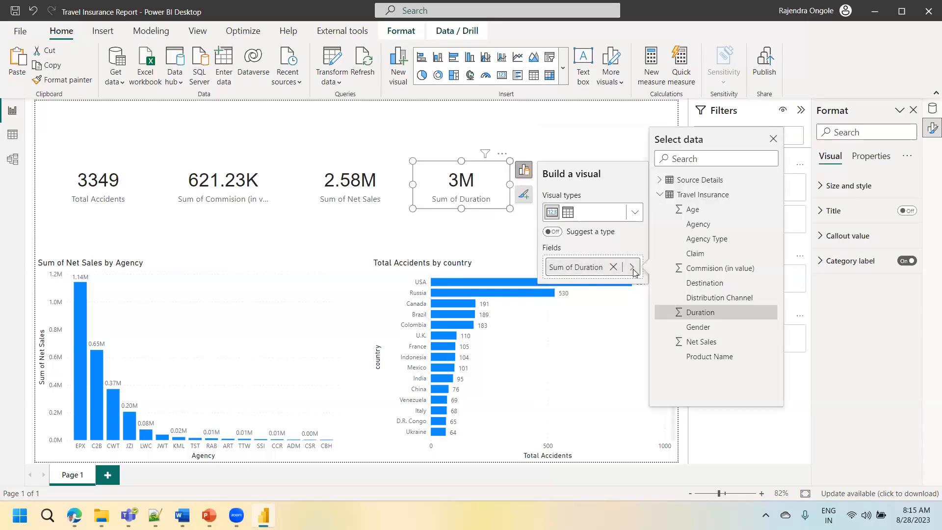
click(493, 202)
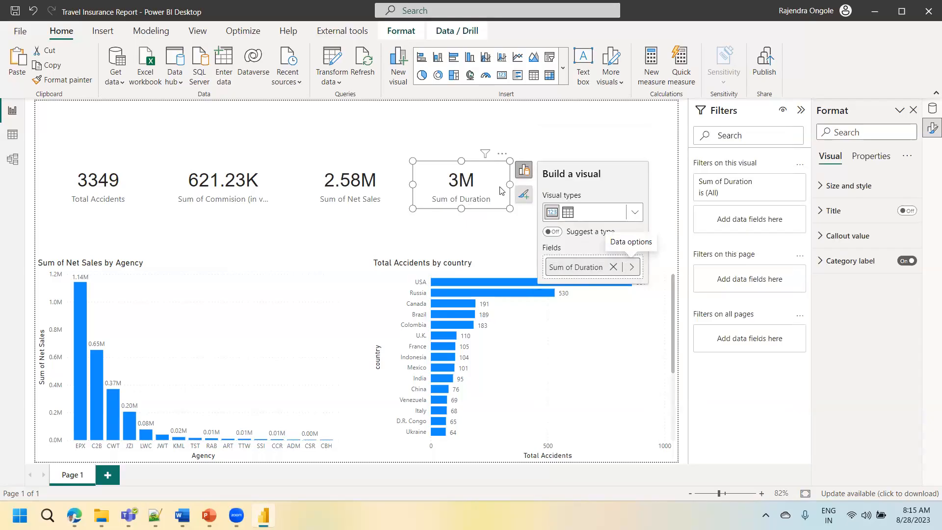
click(651, 74)
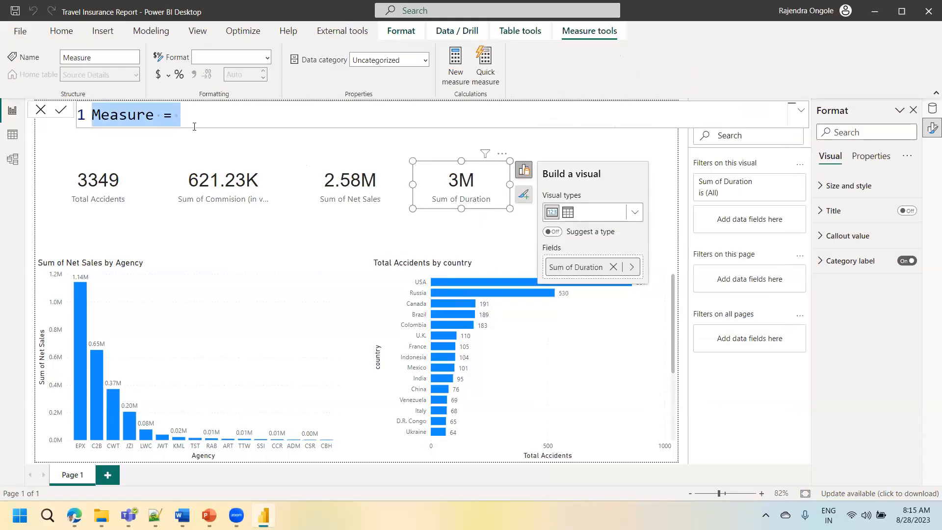
- Create the measure Average Duration = AVERAGE('Travel Insurance'[Duration]) and clear Sum of Duration from the fourth card
text(Average Du)
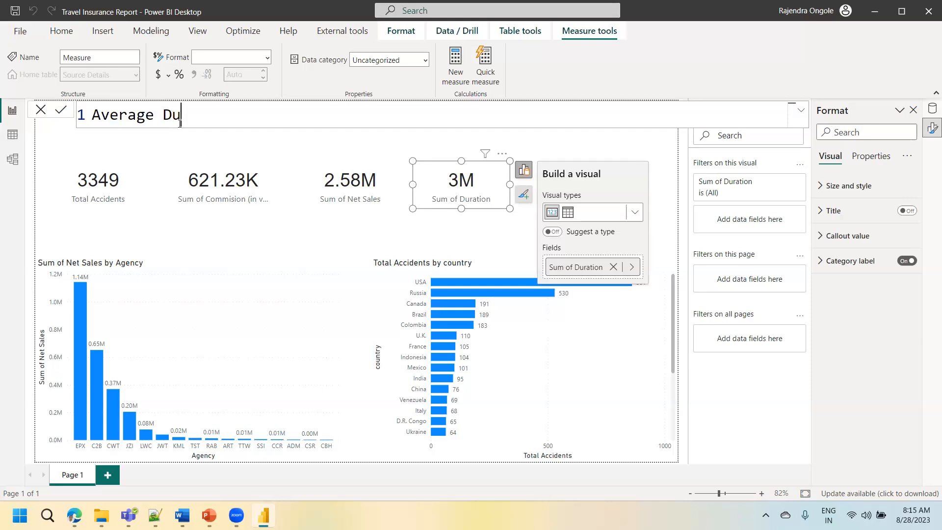
text(ration=)
key(shift+Return)
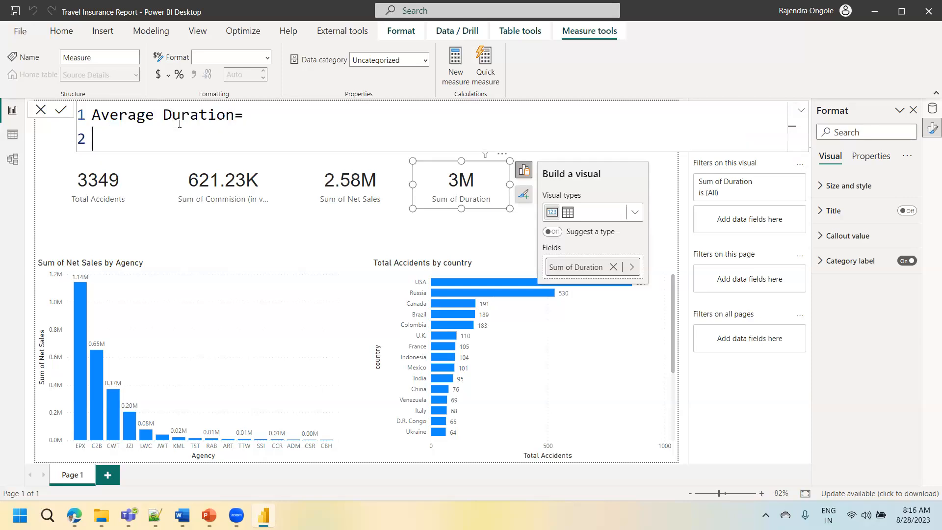
text(sa)
key(BackSpace)
key(BackSpace)
text(aver)
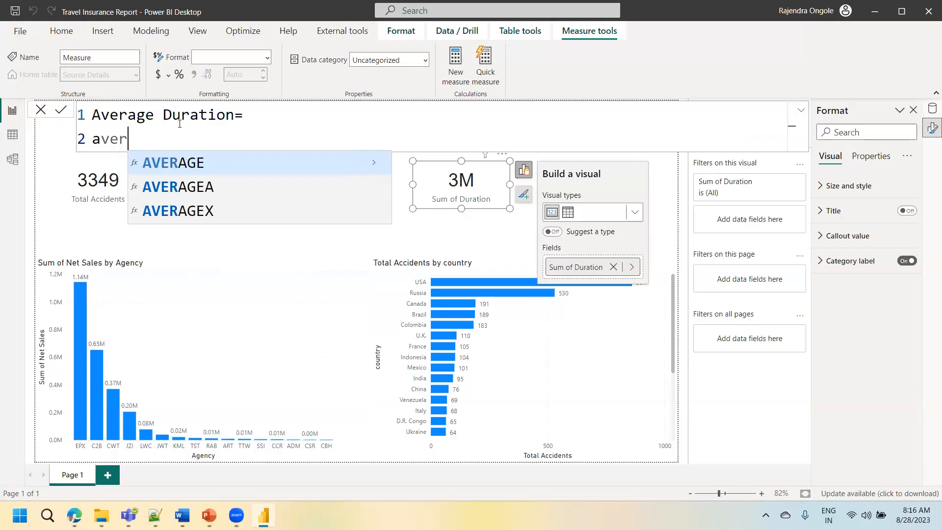
click(202, 171)
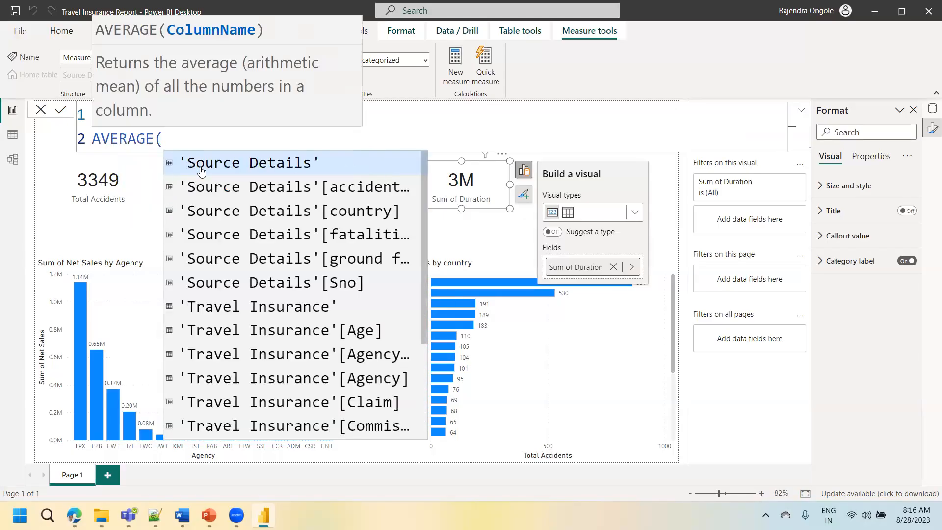
text(dur)
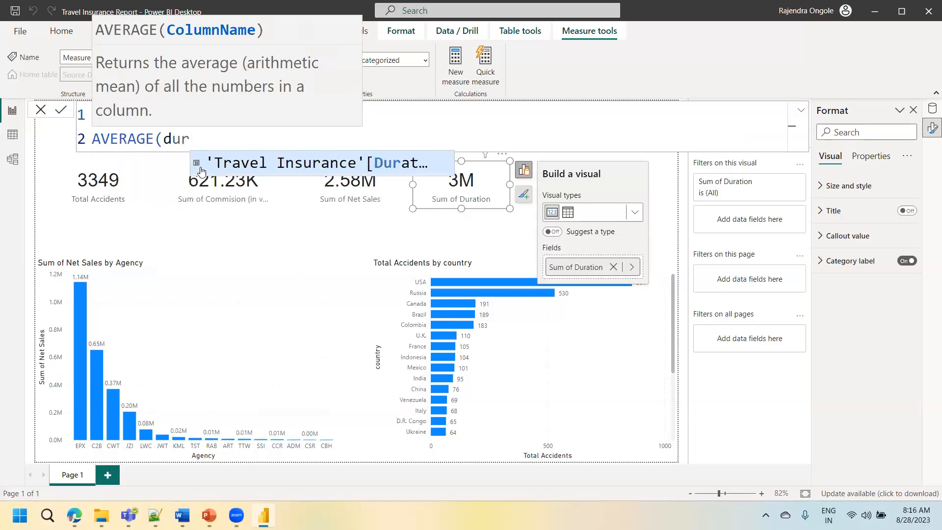
click(201, 170)
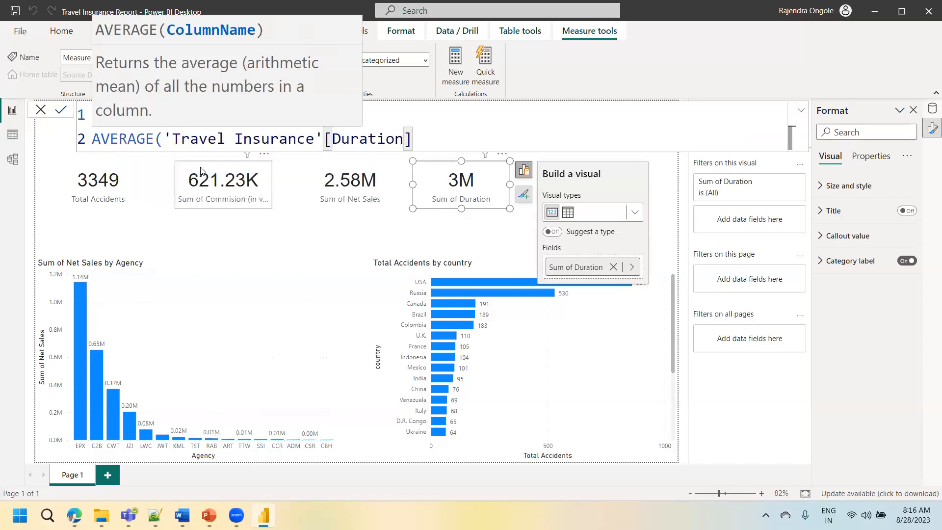
text())
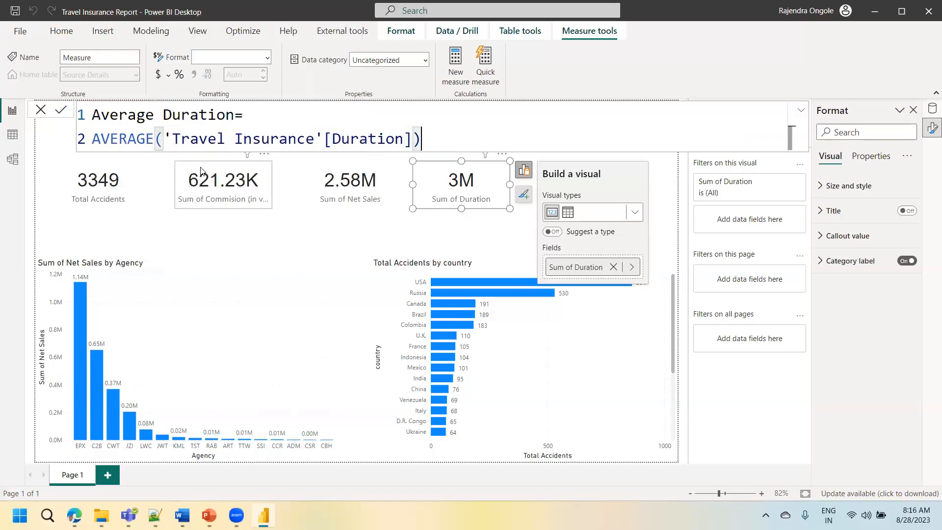
click(61, 111)
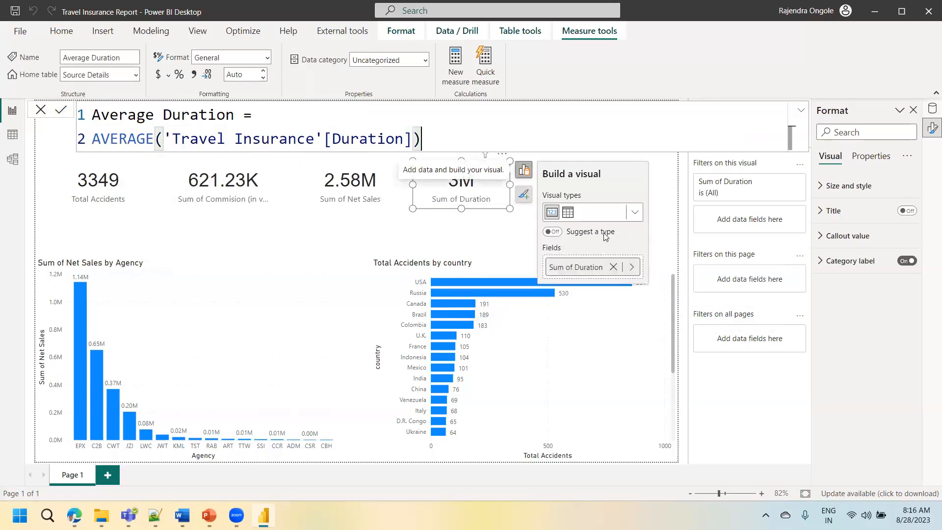
click(611, 273)
- Put the Average Duration measure into the fourth KPI card
click(580, 267)
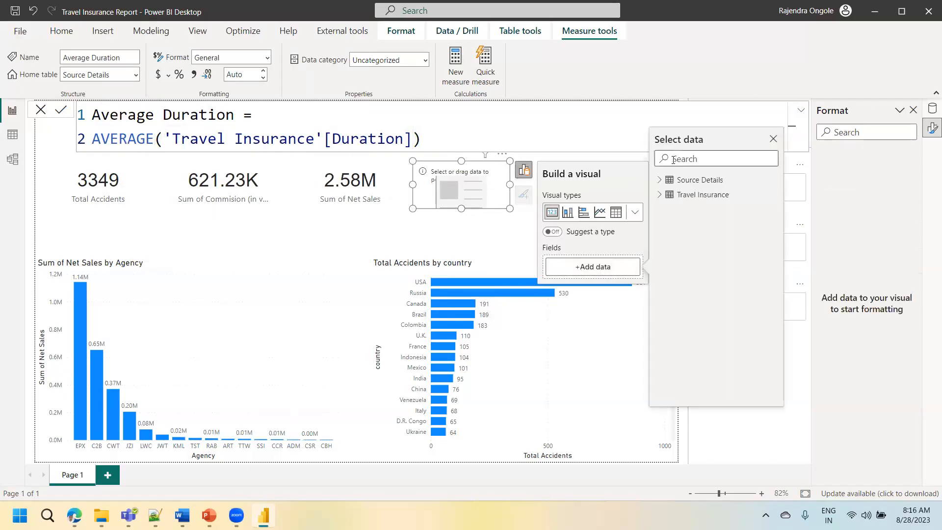
text(durat)
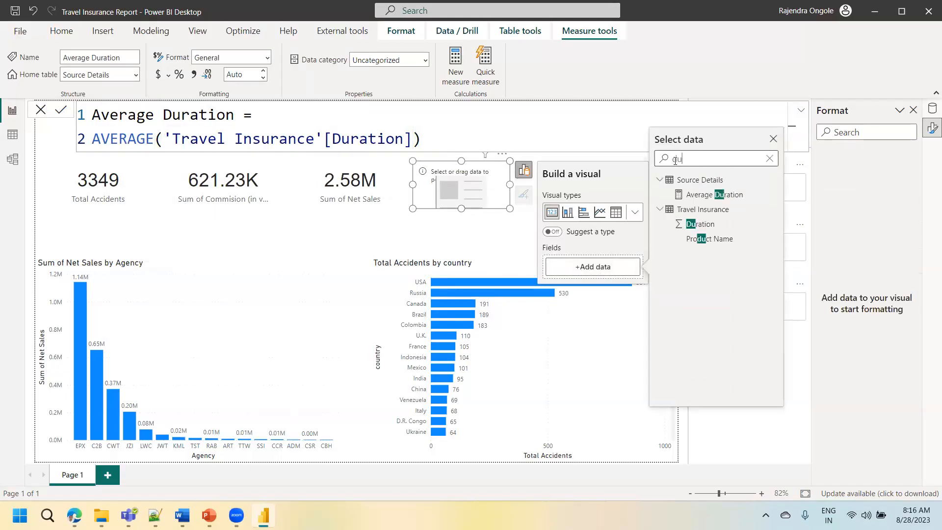
click(701, 196)
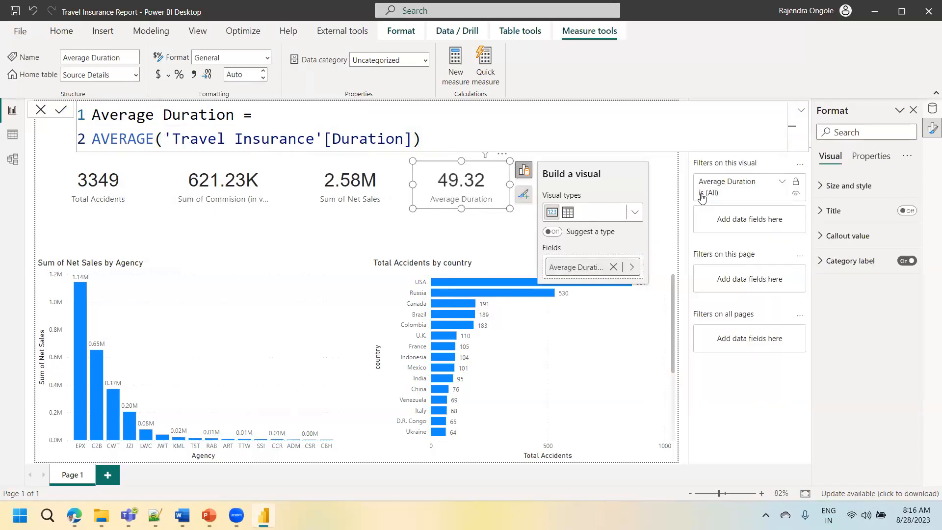
click(475, 197)
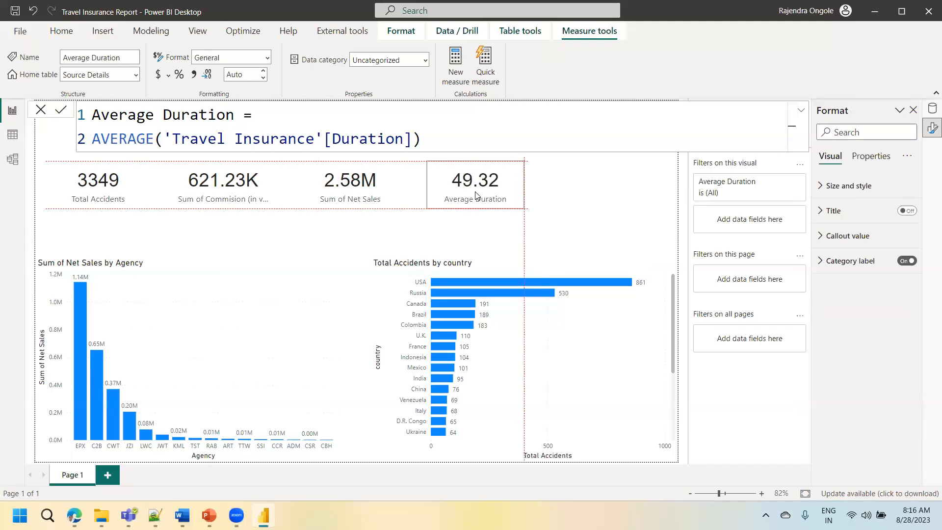
- Select the four KPI cards and shift them further right on the page
click(475, 192)
click(120, 193)
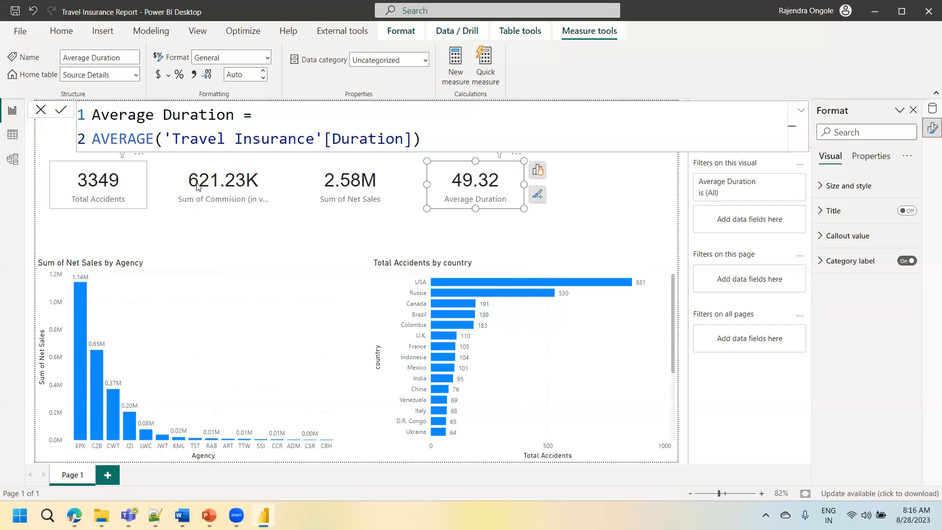
ctrl+click(200, 192)
ctrl+click(349, 182)
ctrl+click(469, 185)
drag(468, 183, 518, 185)
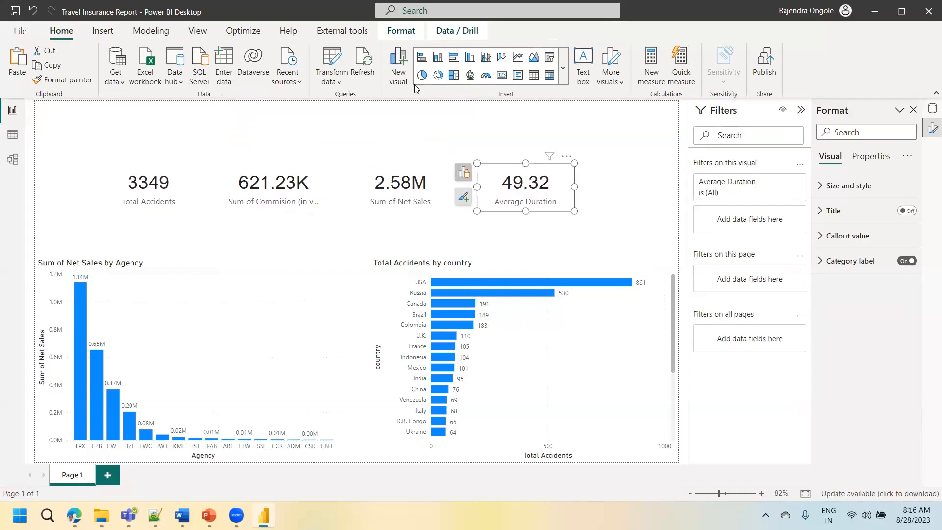
ctrl+click(175, 193)
key(ctrl+a)
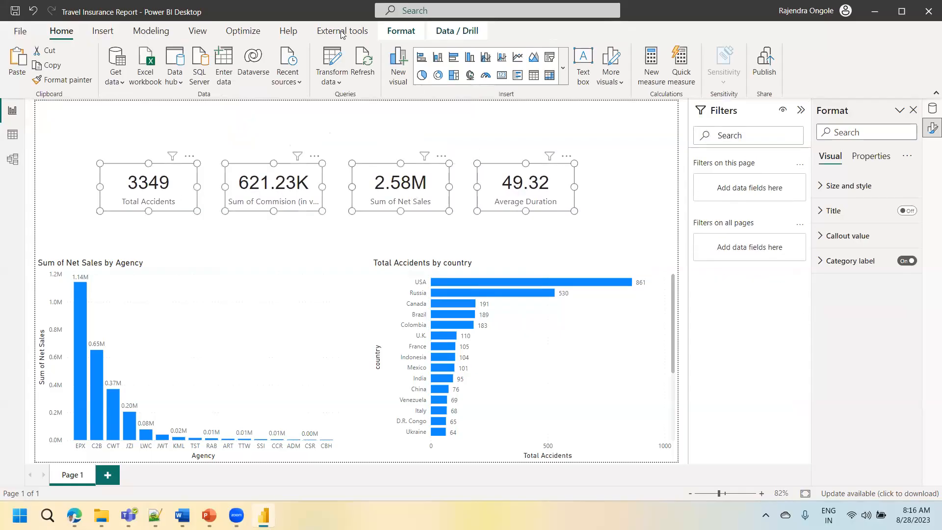
- Distribute the four cards horizontally, align their tops, then reselect all four
click(401, 30)
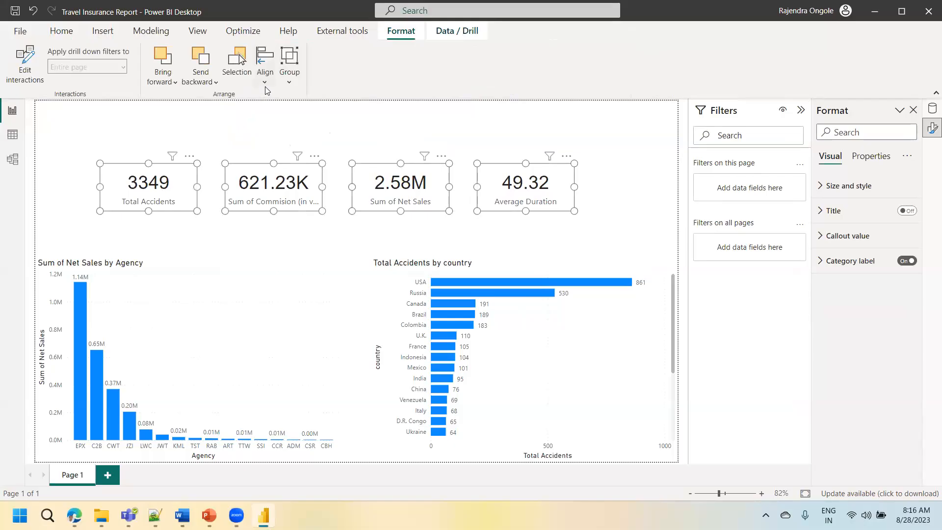
click(266, 84)
click(288, 229)
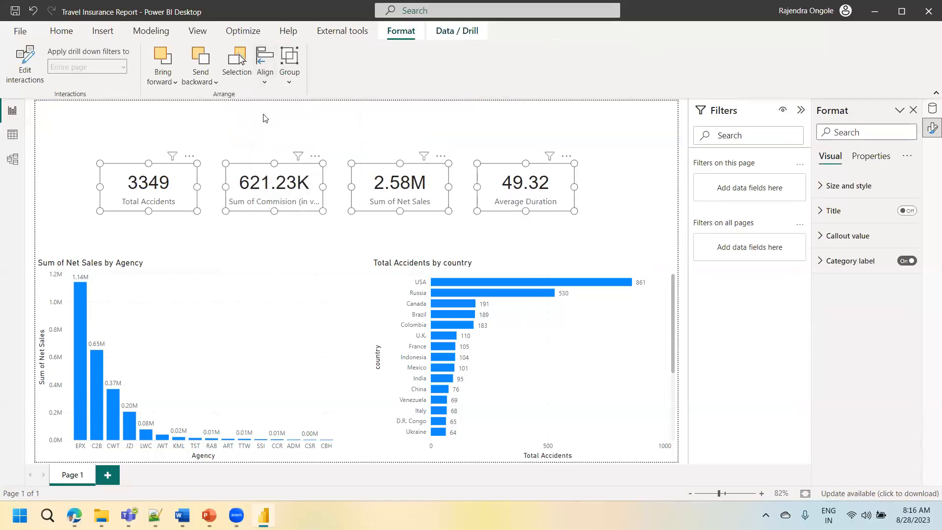
click(265, 81)
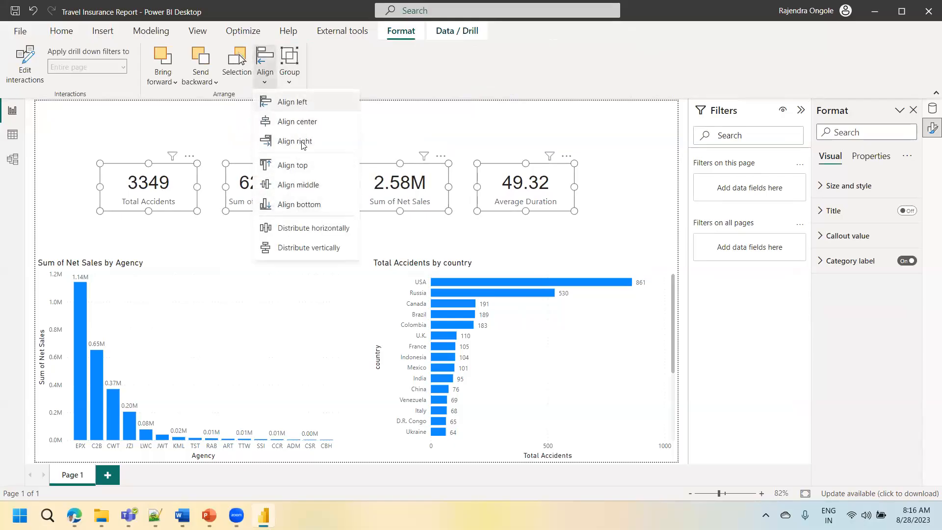
click(293, 165)
click(638, 209)
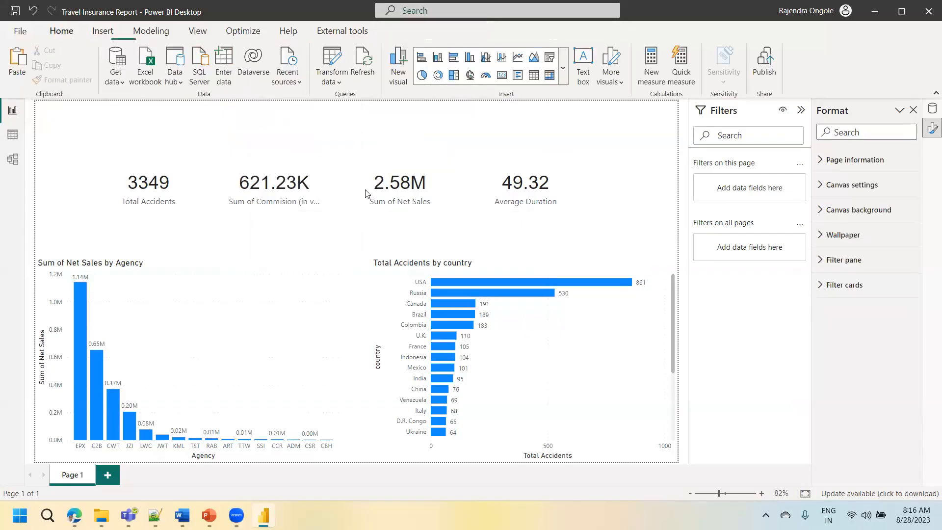
click(166, 187)
ctrl+click(254, 185)
ctrl+click(387, 184)
ctrl+click(517, 185)
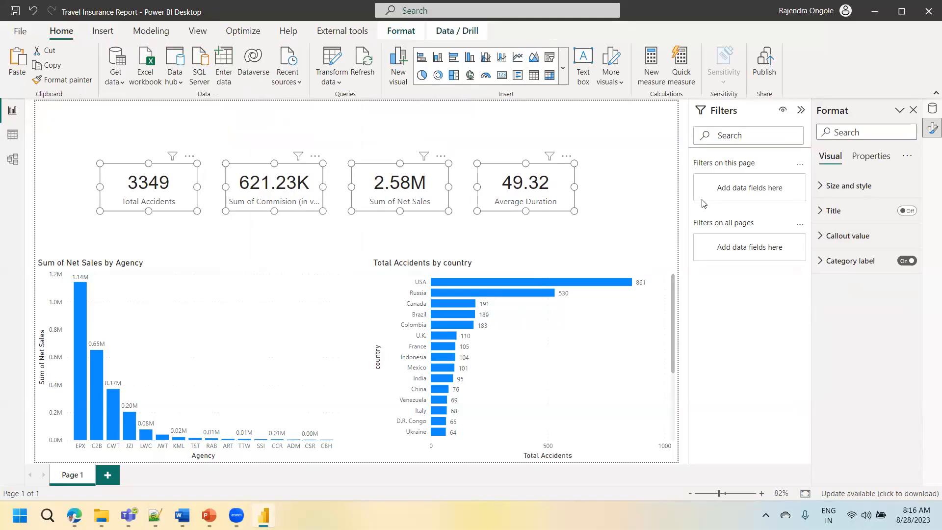
- Turn on visual border and shadow for the four selected cards
click(848, 186)
click(901, 448)
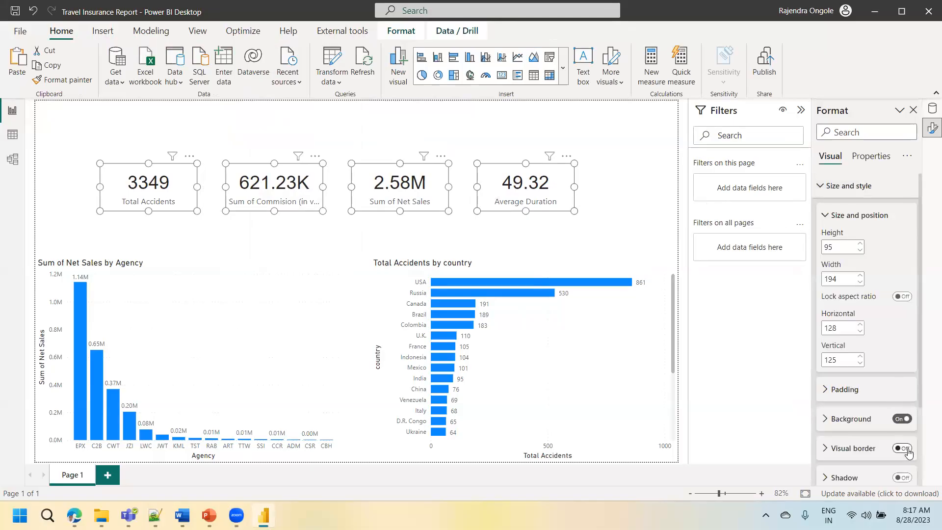
click(913, 483)
click(905, 479)
click(855, 447)
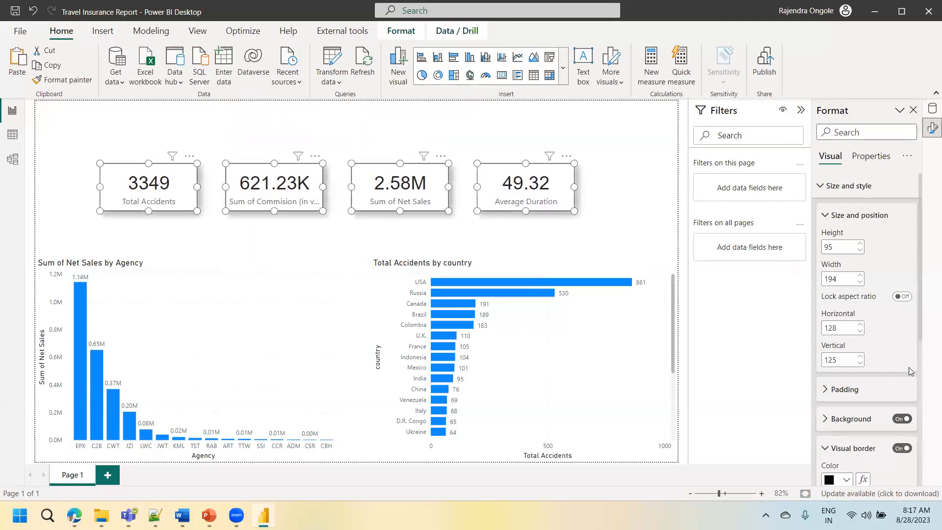
- Make the borders light grey with 10 px rounded corners and the shadow light grey
drag(921, 332, 928, 381)
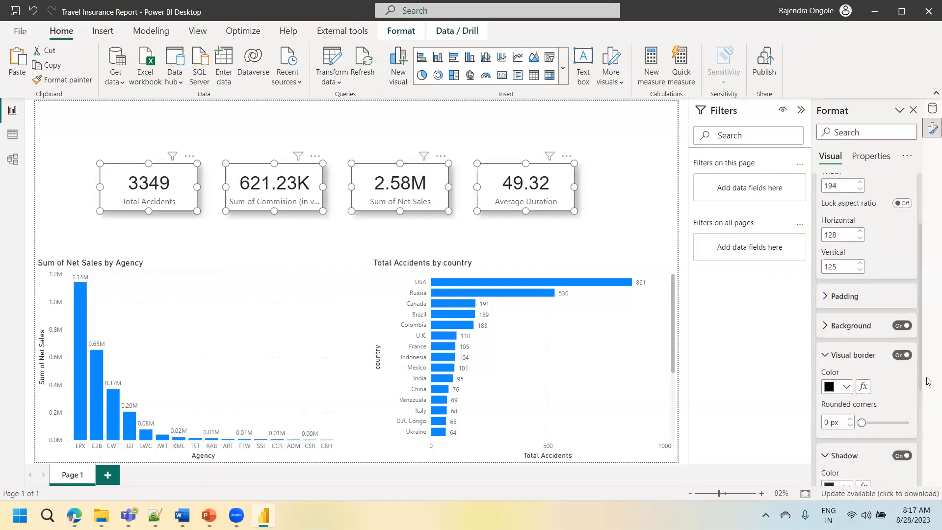
click(847, 388)
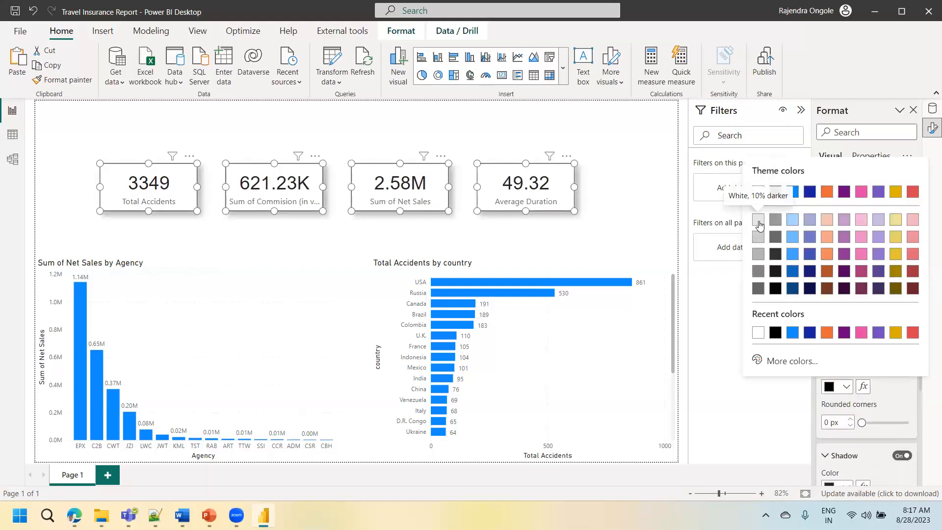
click(758, 224)
text(10)
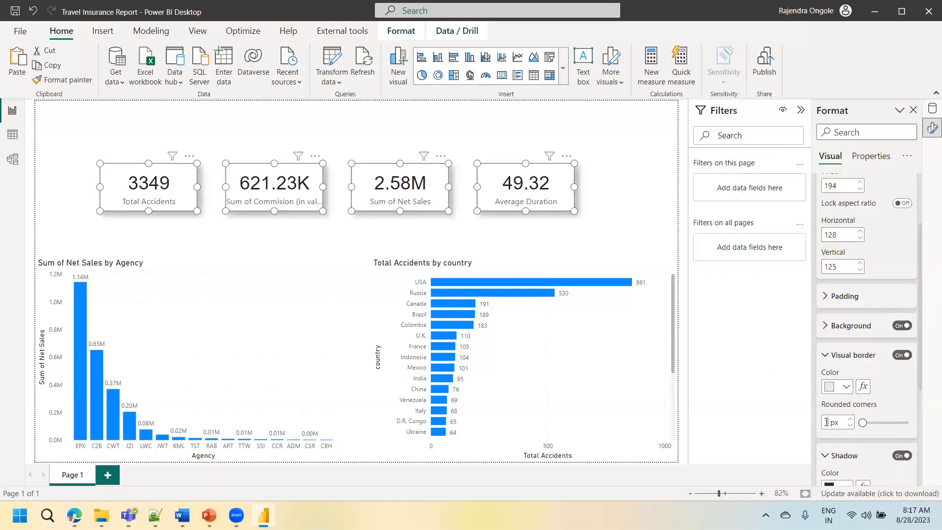
scroll(920, 379, down, 3)
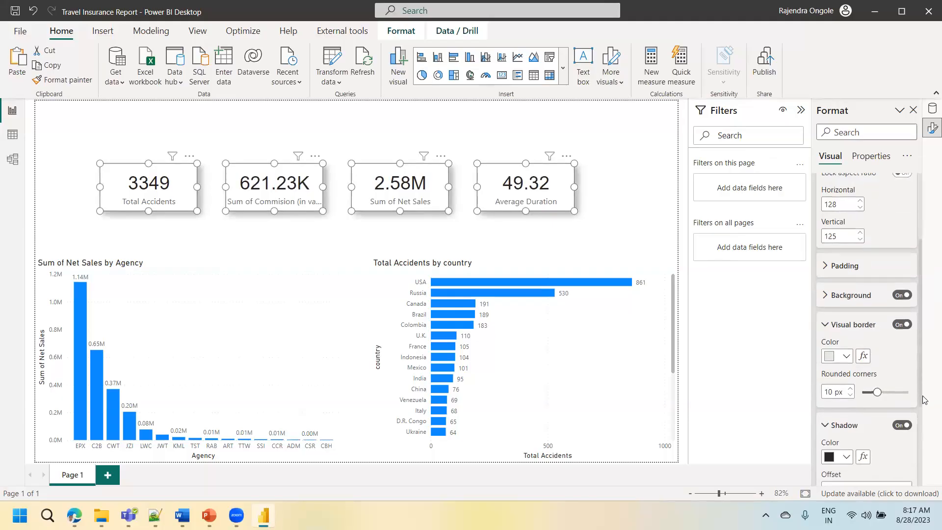
click(846, 417)
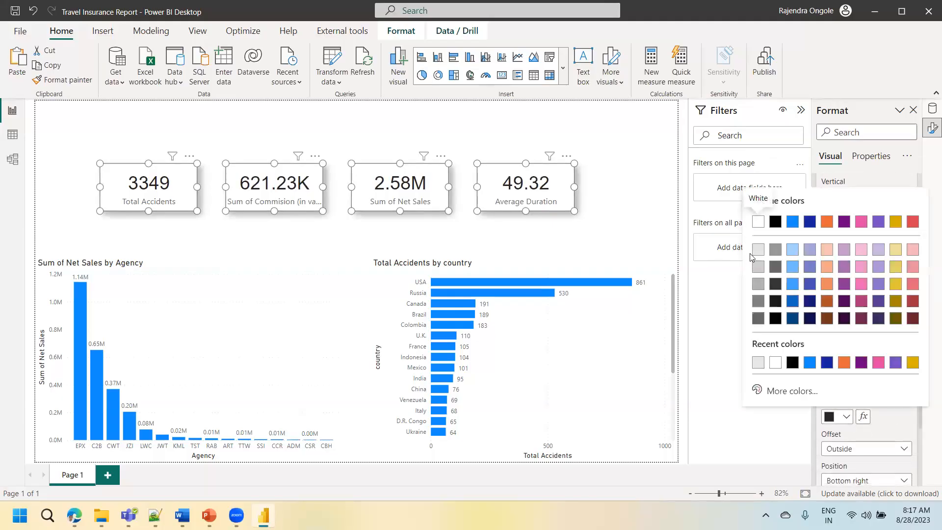
click(758, 255)
click(624, 197)
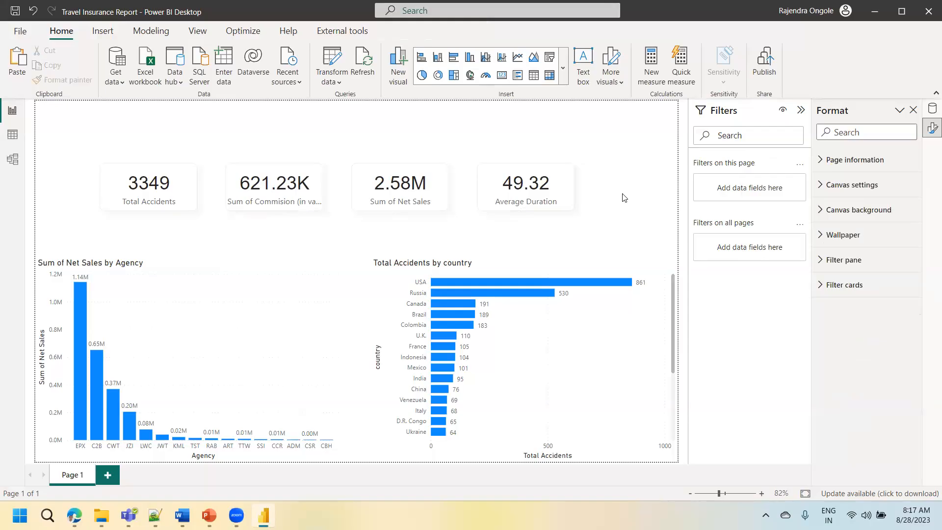
- Stretch the Net Sales by Agency and Total Accidents by country charts taller upward
click(246, 307)
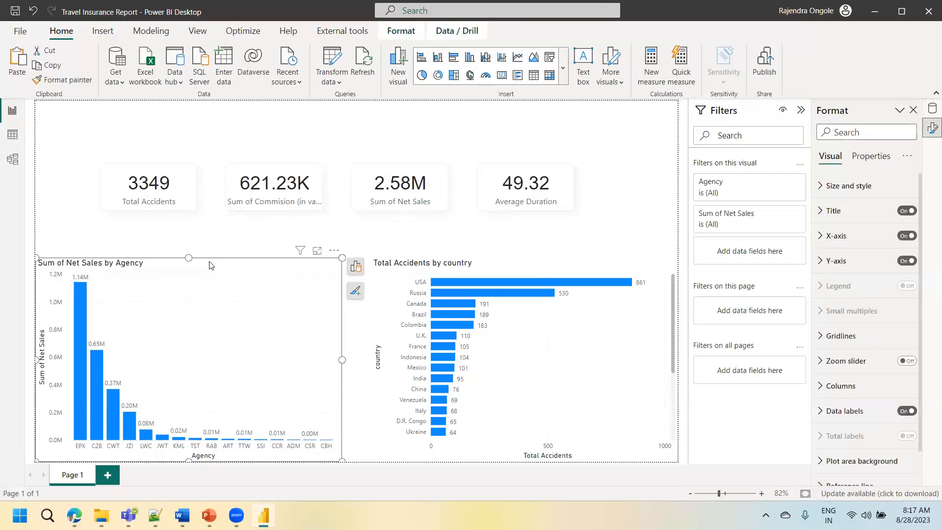
drag(195, 240, 196, 221)
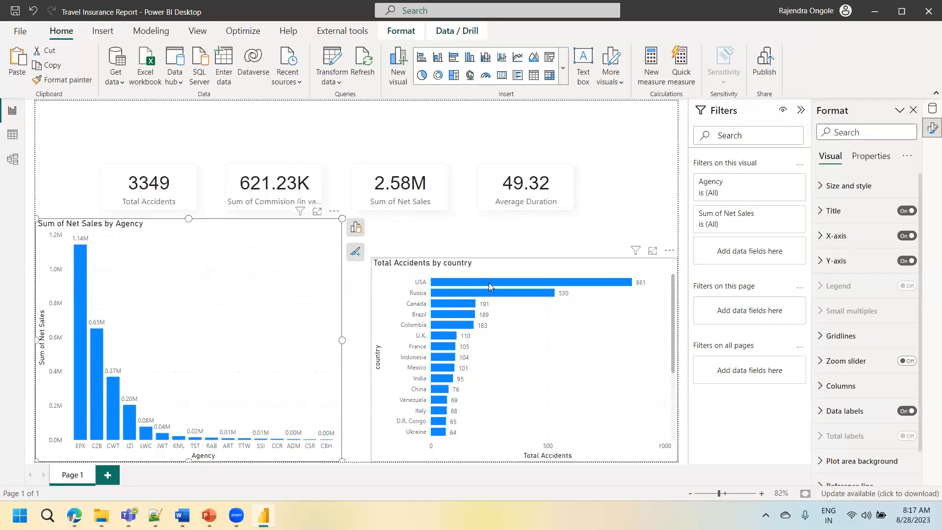
click(530, 272)
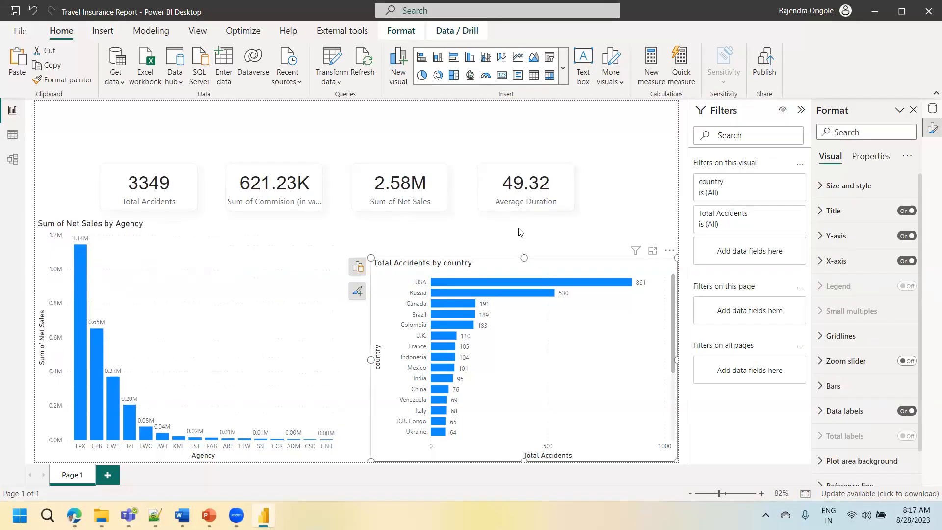
drag(520, 232, 520, 230)
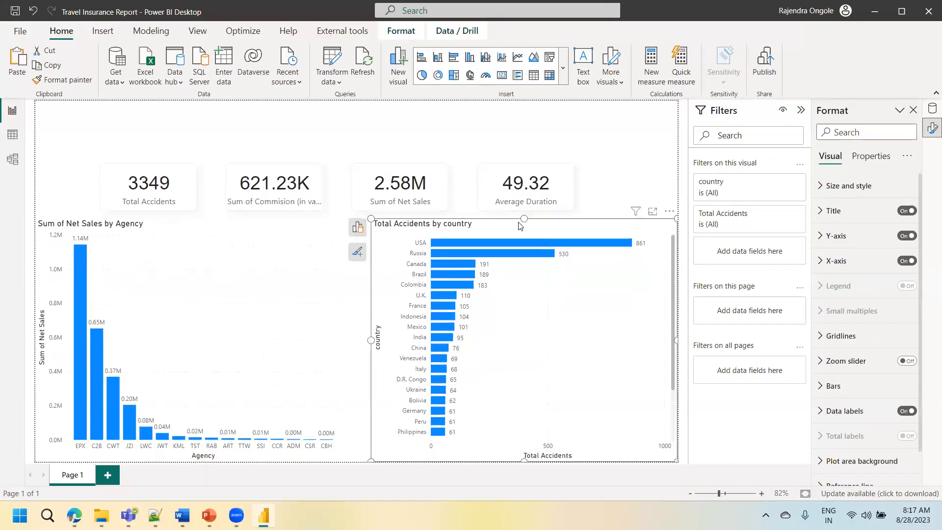
click(379, 152)
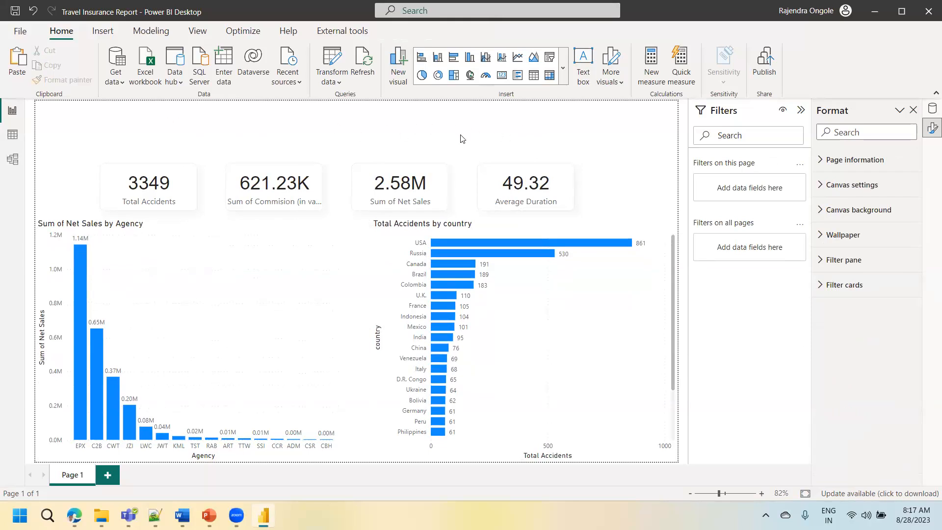
- Place a new slicer top-left above the cards and set its field to Agency Type
click(550, 59)
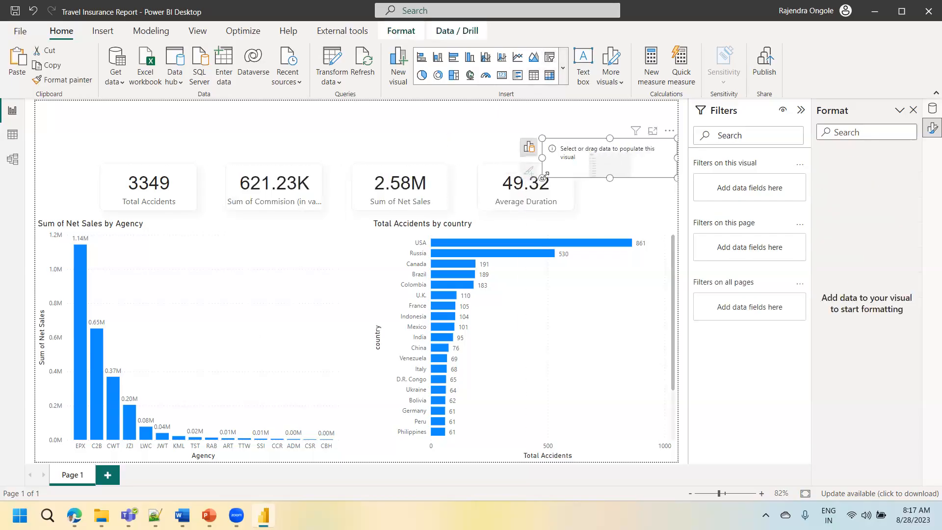
drag(617, 162, 214, 138)
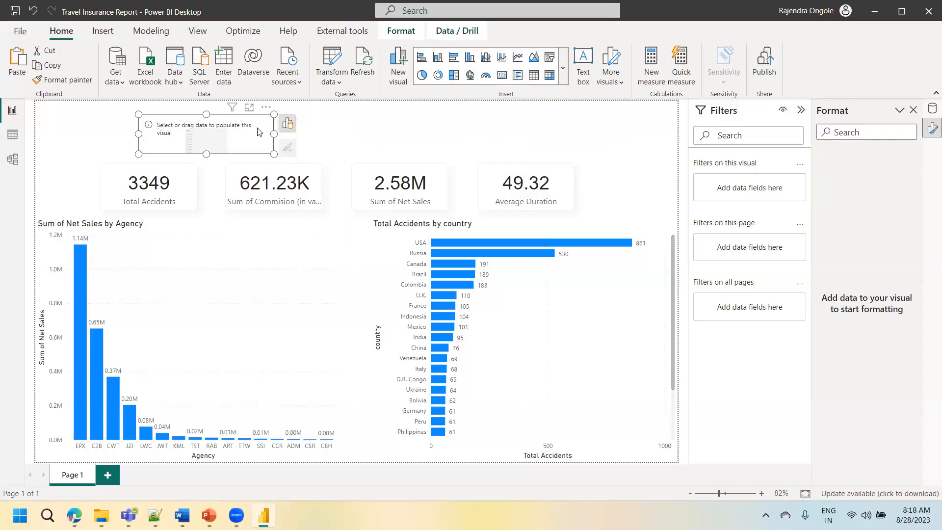
click(288, 127)
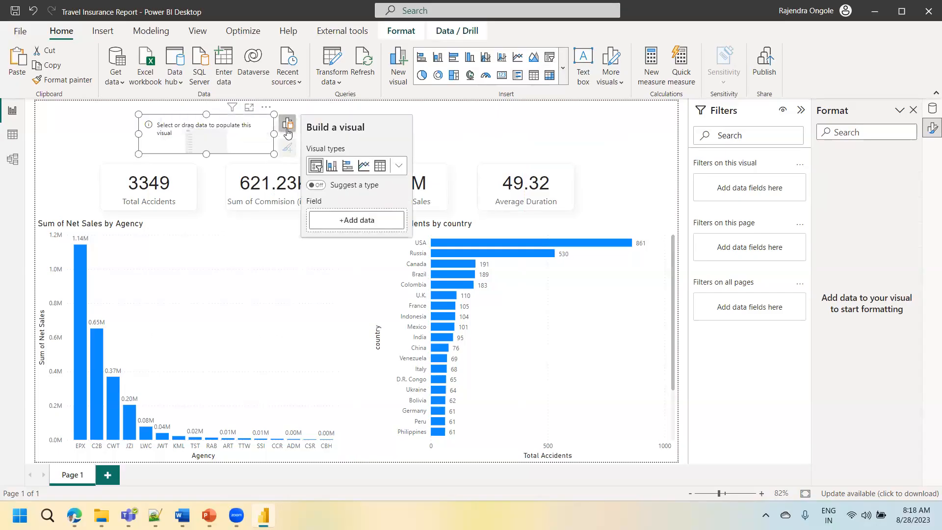
click(351, 221)
click(424, 148)
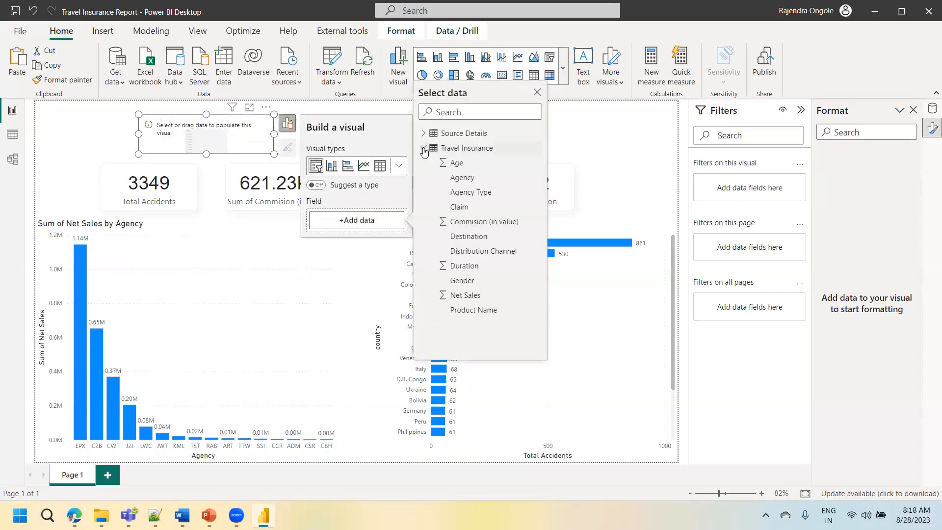
click(466, 192)
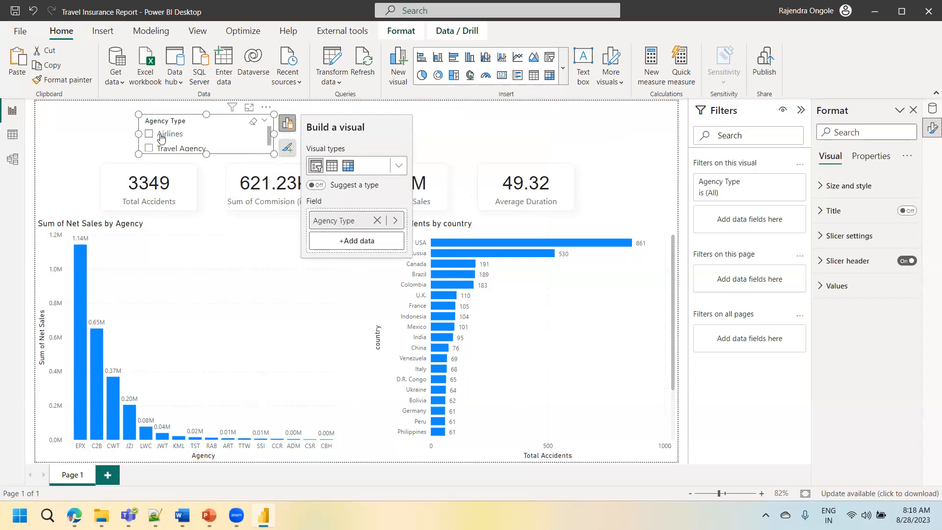
- Test the Airlines and Travel Agency slicer filters, leaving both cleared
click(161, 137)
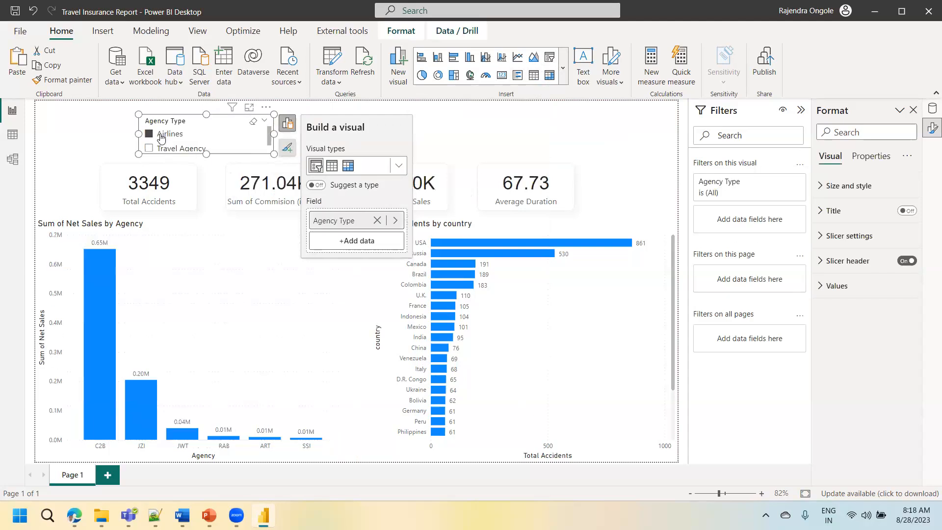
click(162, 137)
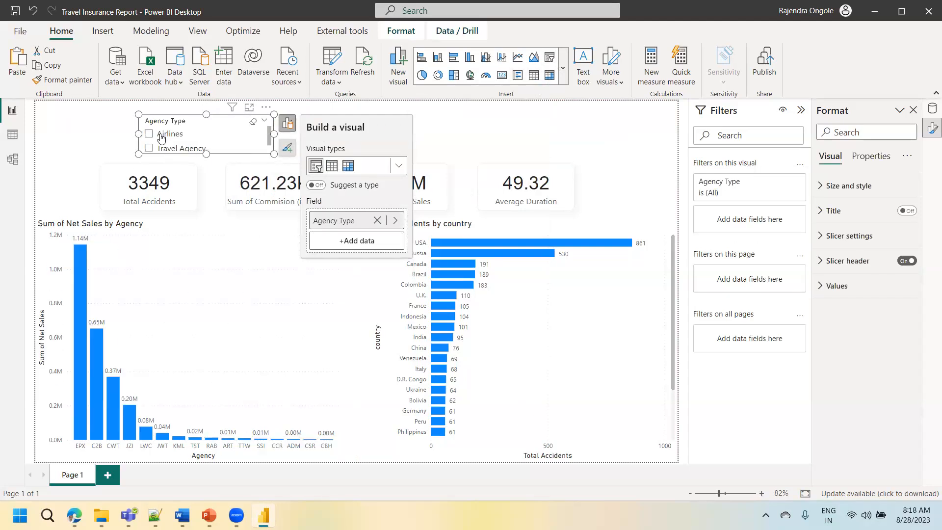
click(161, 137)
click(164, 150)
click(165, 150)
click(164, 141)
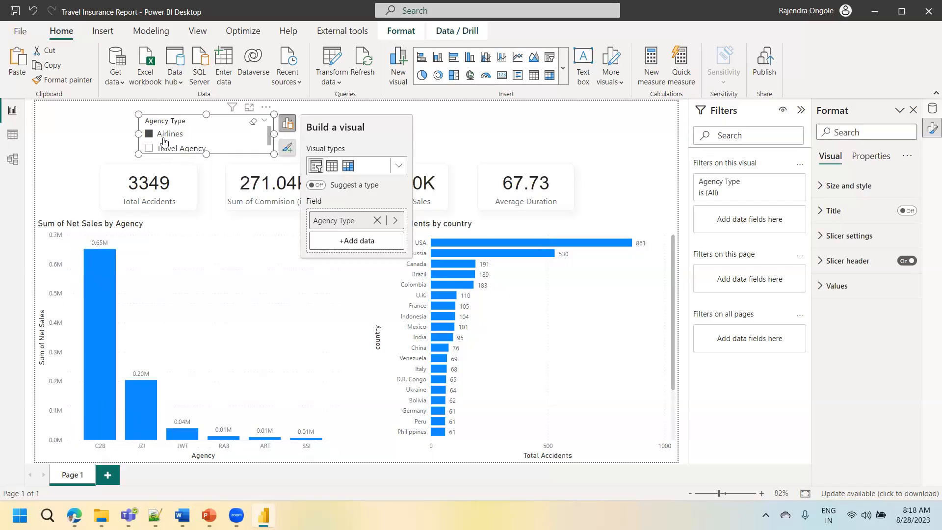
click(165, 142)
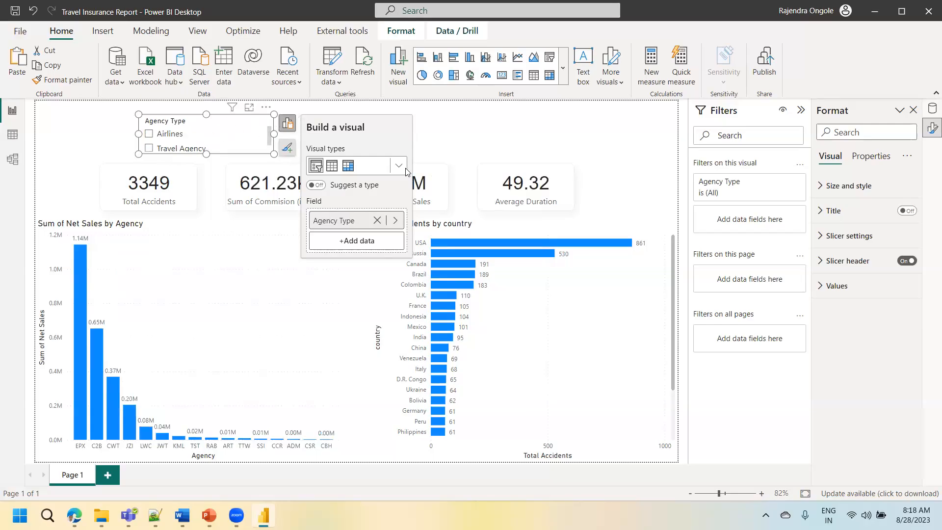
- Switch the Agency Type slicer to Dropdown style and narrow it
click(832, 238)
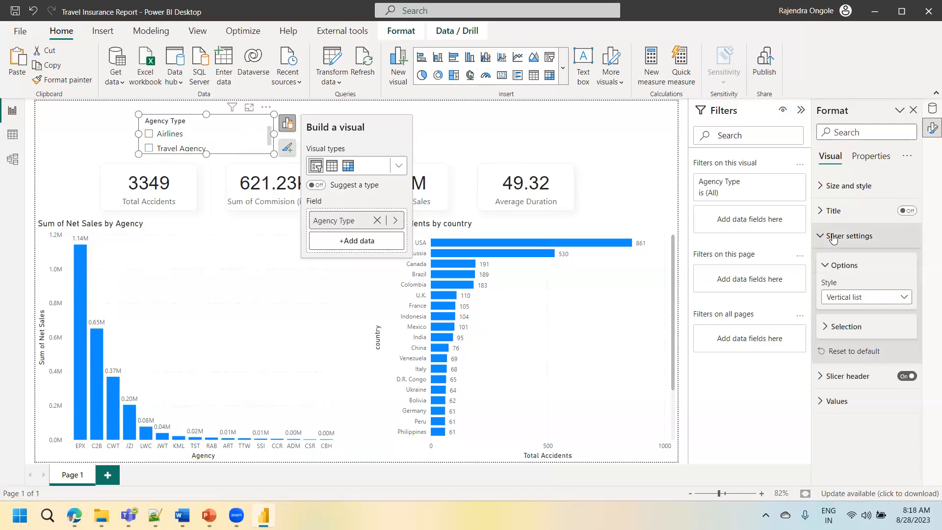
click(861, 297)
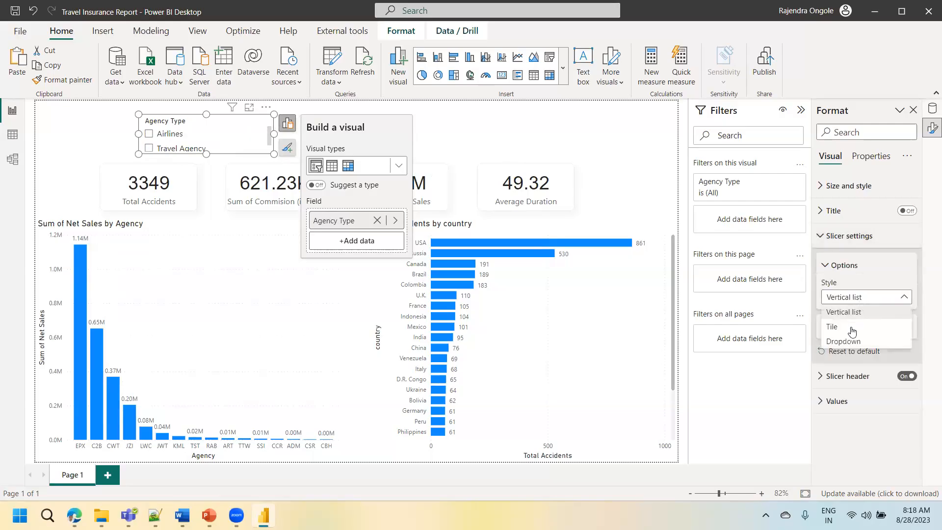
click(851, 342)
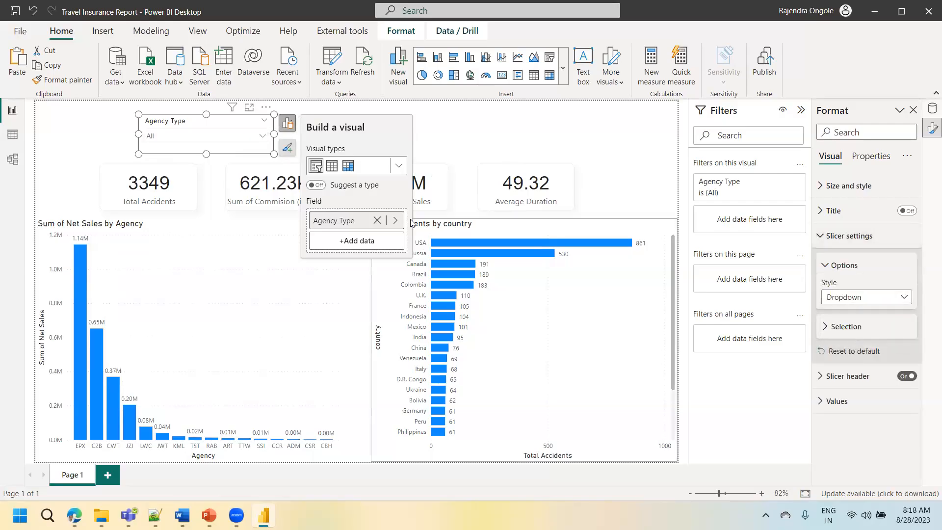
click(259, 138)
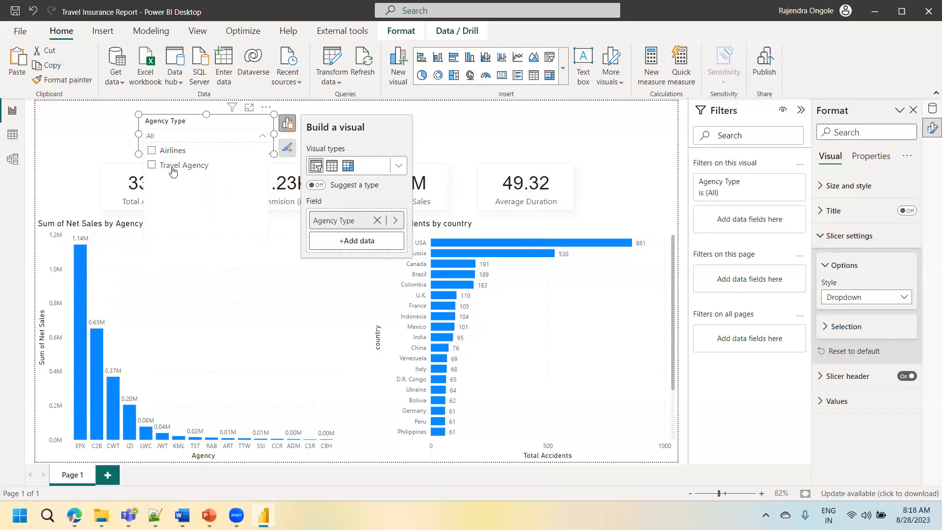
click(175, 128)
drag(139, 134, 170, 134)
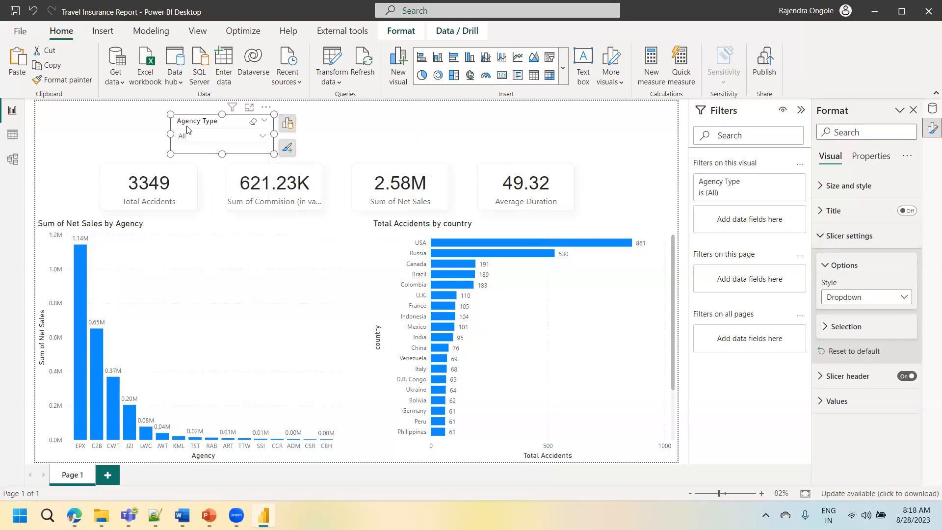
- Paste a copy of the slicer to the right and change its field to country
key(ctrl+v)
drag(187, 129, 358, 123)
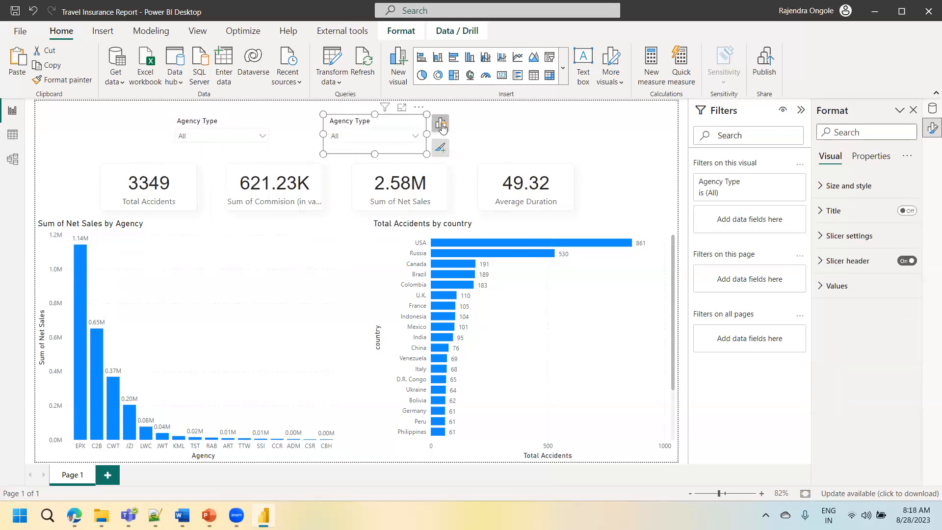
click(441, 125)
click(529, 220)
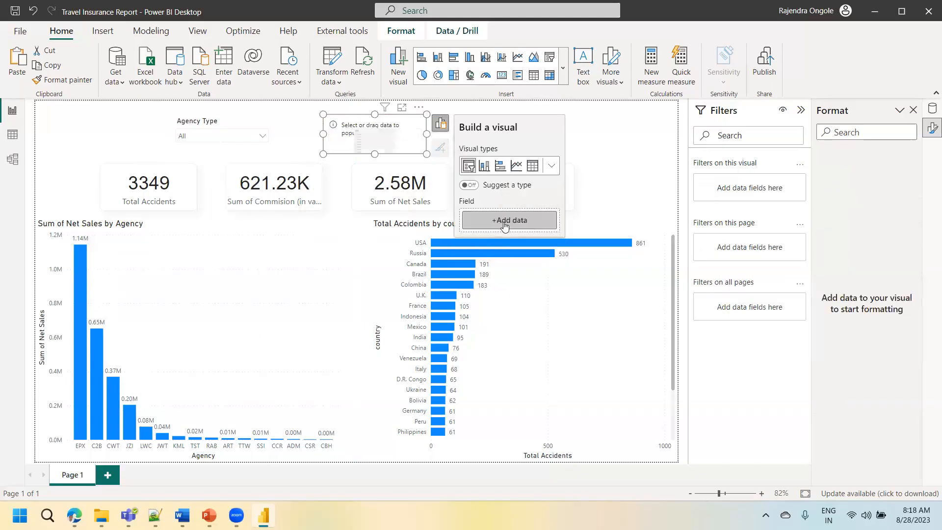
click(505, 225)
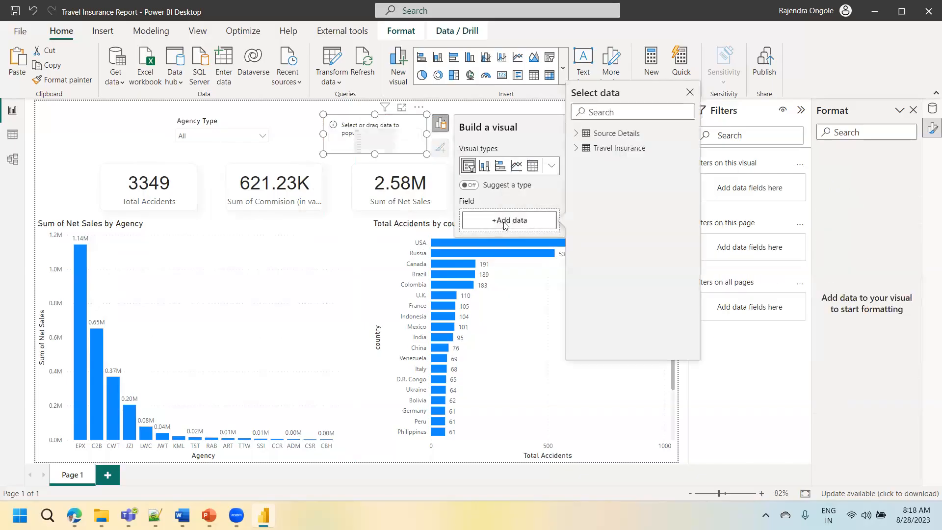
click(578, 140)
click(616, 177)
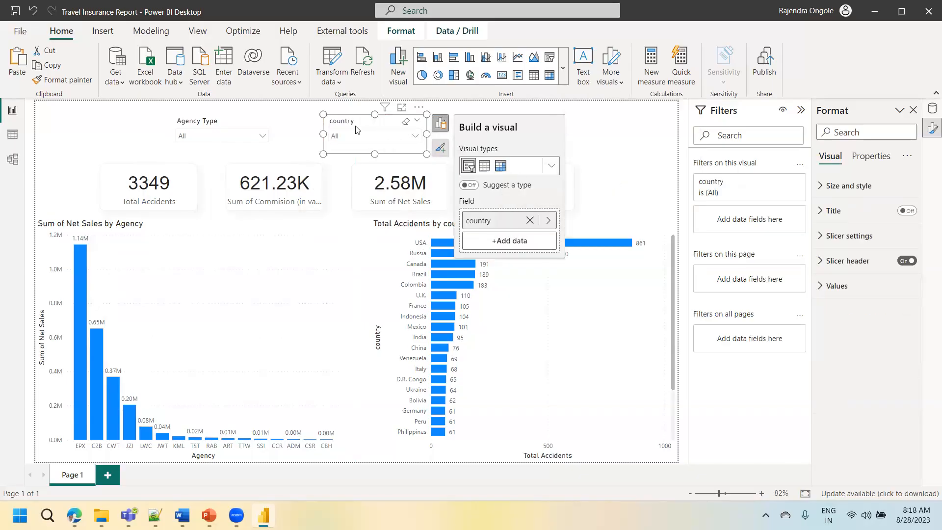
- Paste two more country slicers further right along the top
key(ctrl+v)
drag(355, 126, 600, 121)
key(ctrl+v)
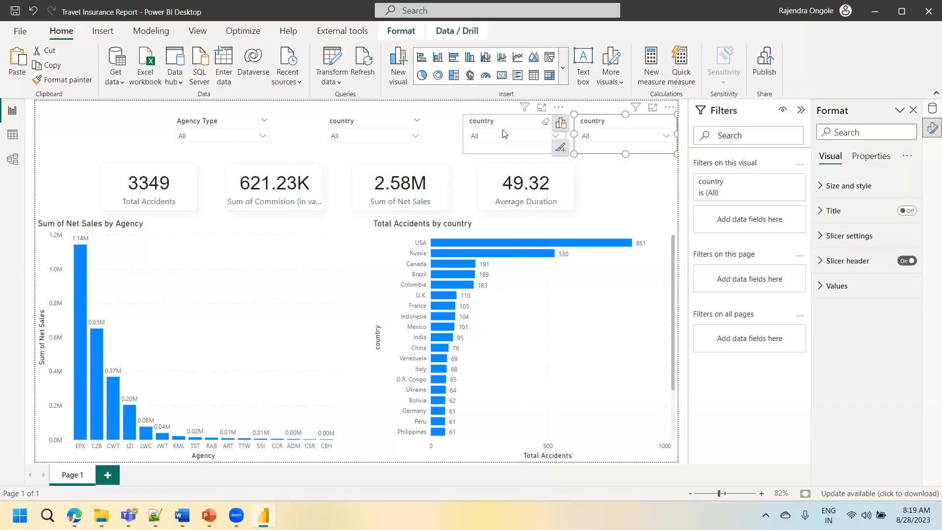
click(553, 135)
- Change the third slicer's field from country to Agency
click(518, 127)
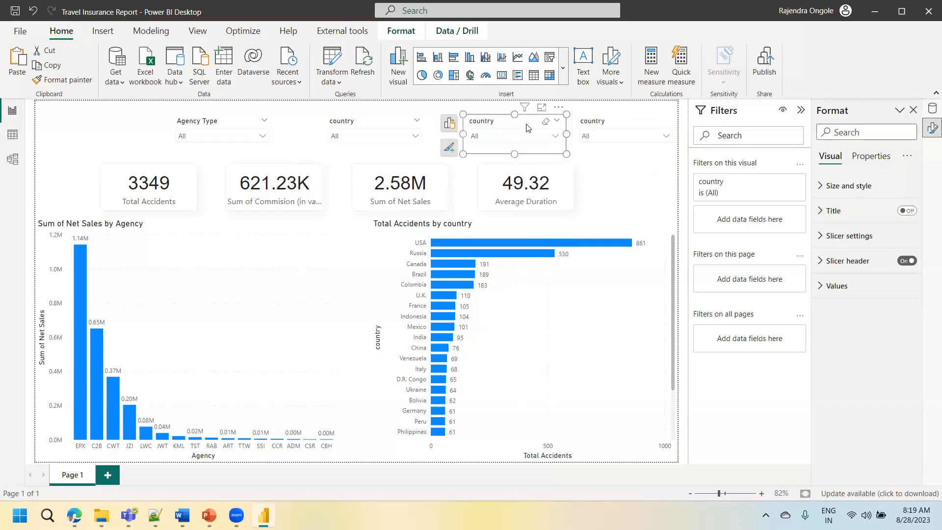
click(448, 127)
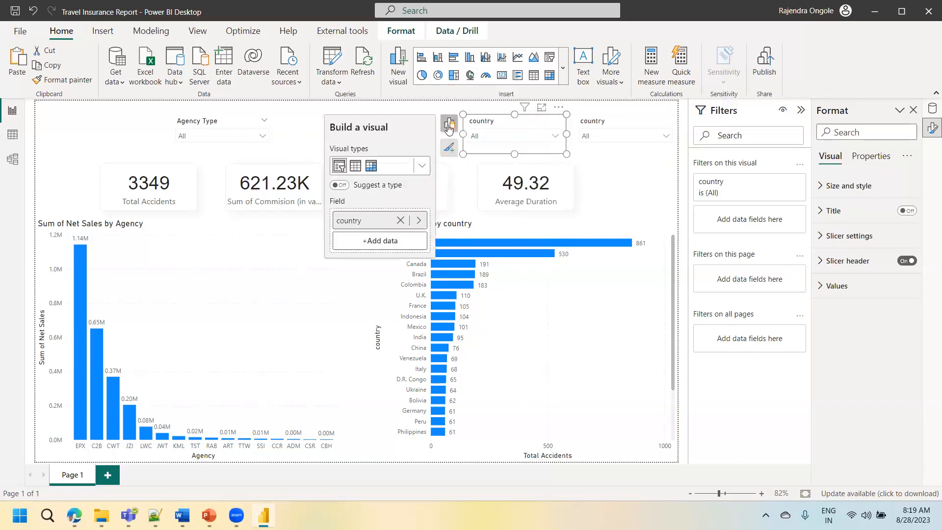
click(410, 220)
click(384, 220)
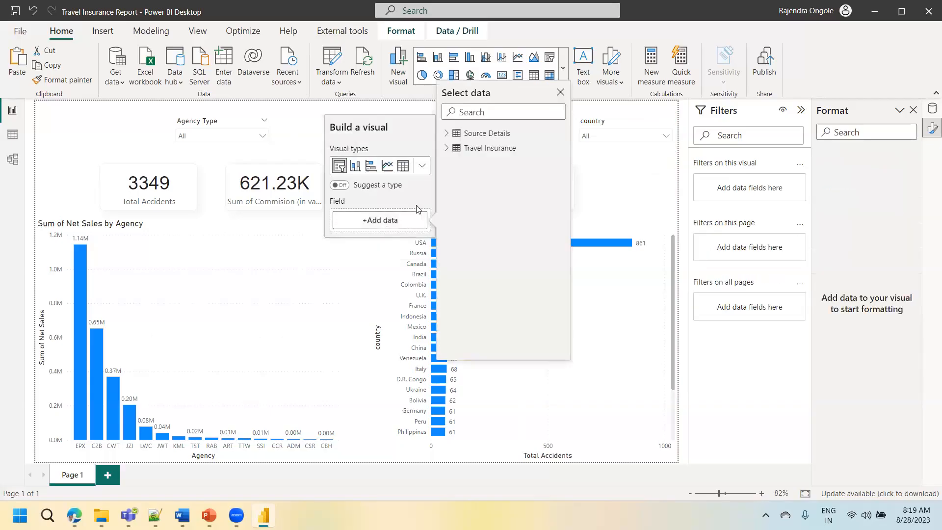
click(446, 149)
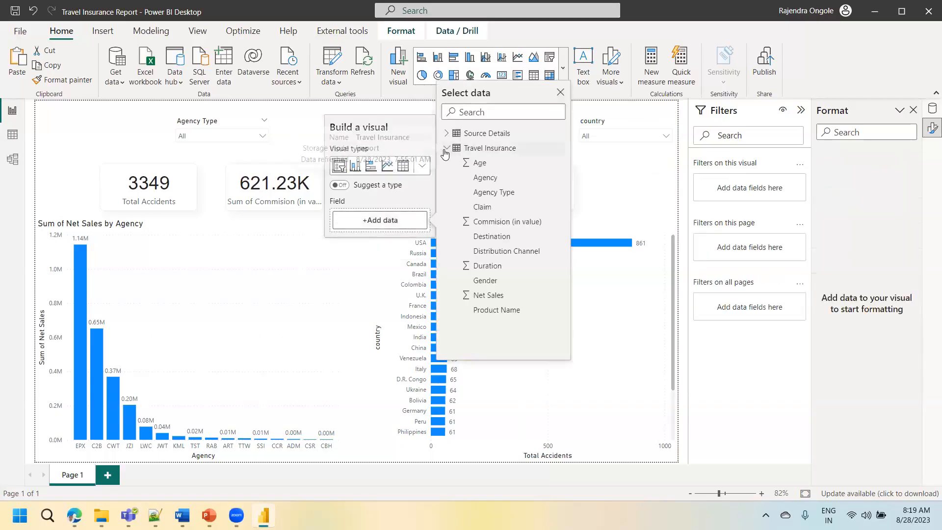
click(486, 178)
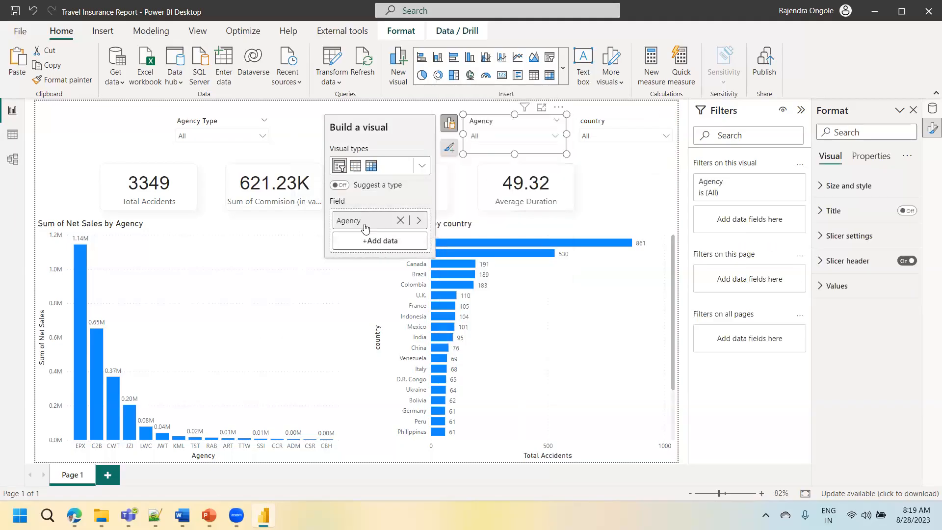
- Remove country from the rightmost slicer and inspect the Travel Insurance table's data
click(603, 124)
click(560, 123)
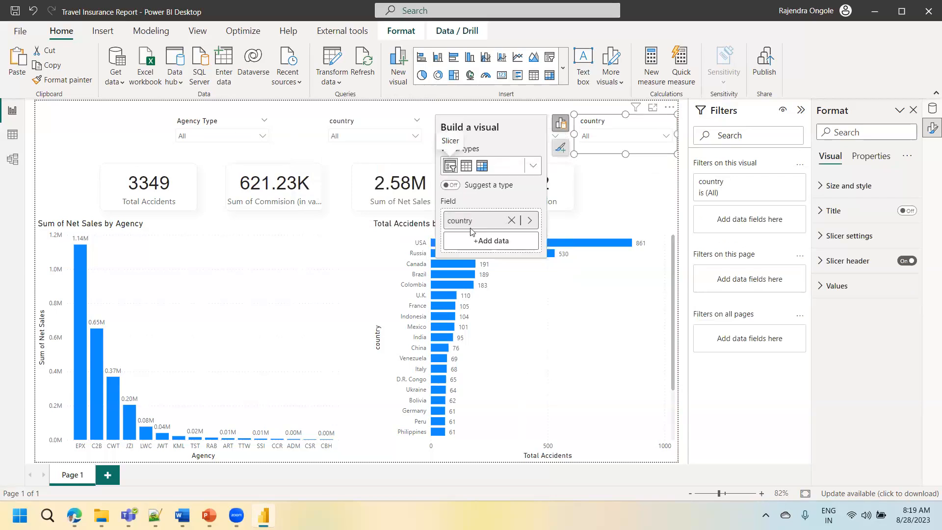
click(510, 220)
click(489, 222)
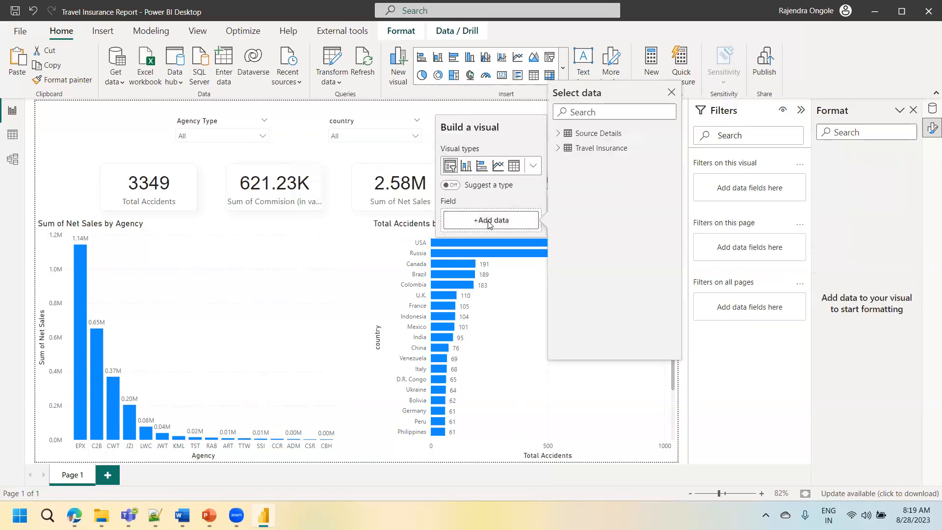
click(559, 149)
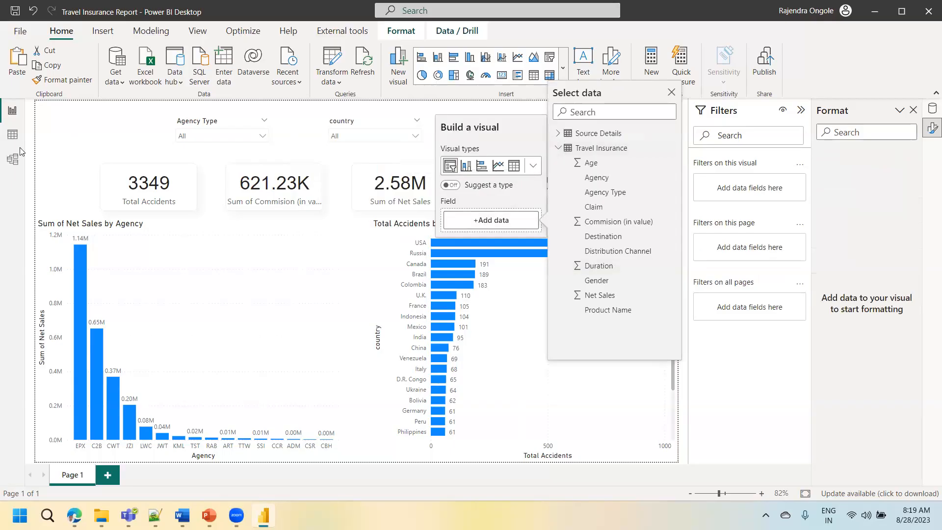
click(12, 134)
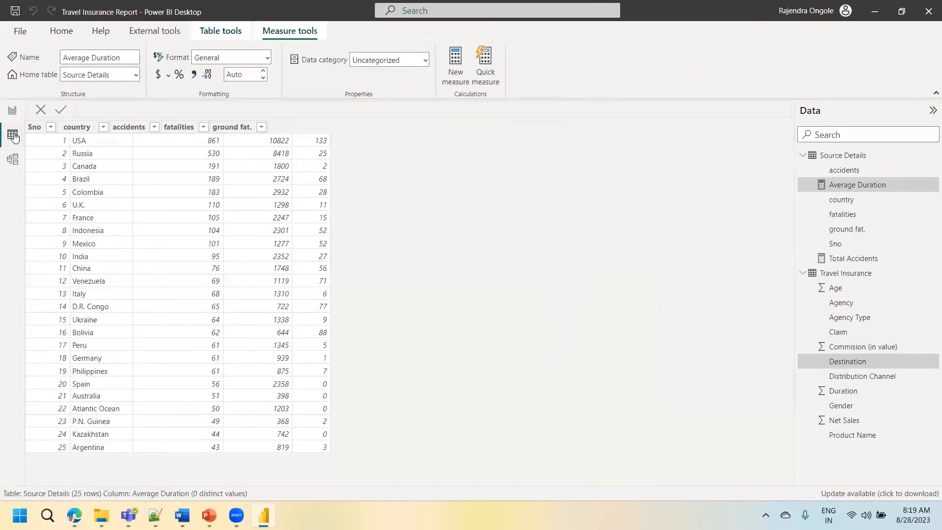
click(834, 273)
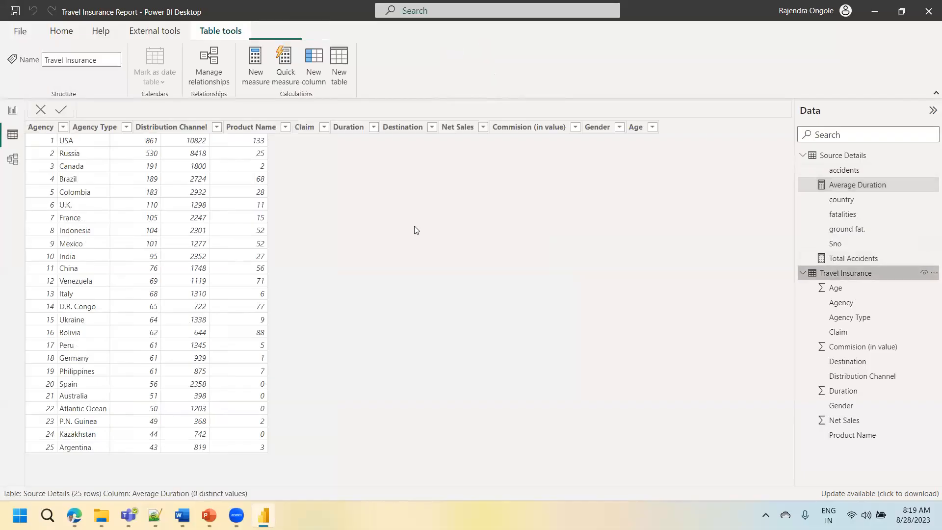
click(12, 110)
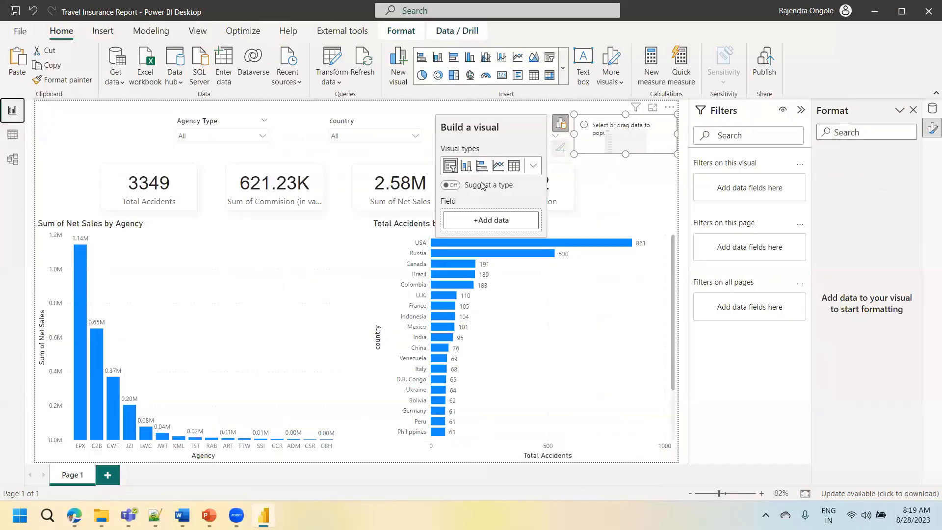
- Set the rightmost slicer's field to Distribution Channel via a 'dis' search
click(501, 220)
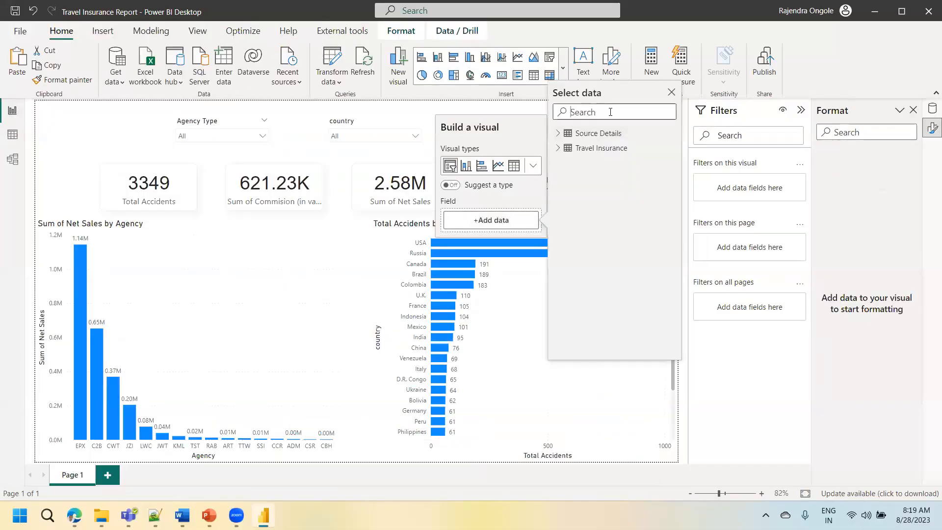
text(dis)
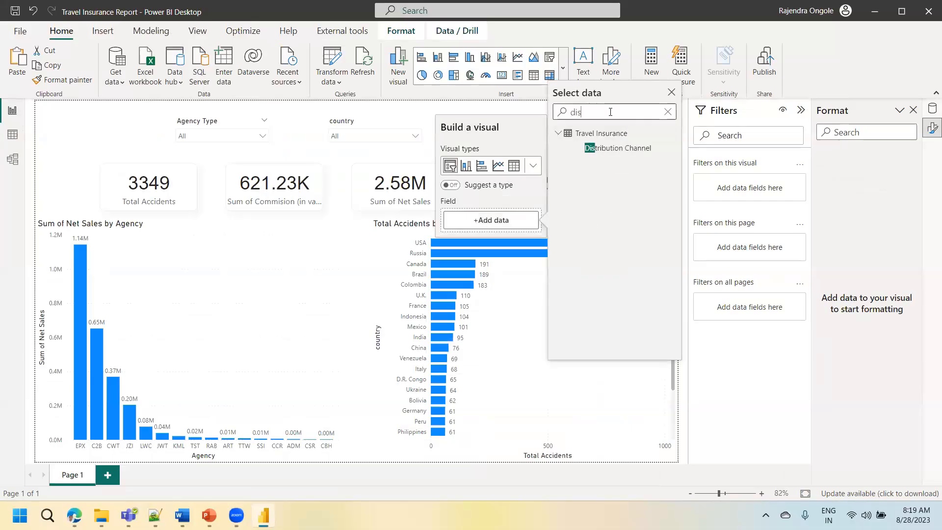
click(616, 148)
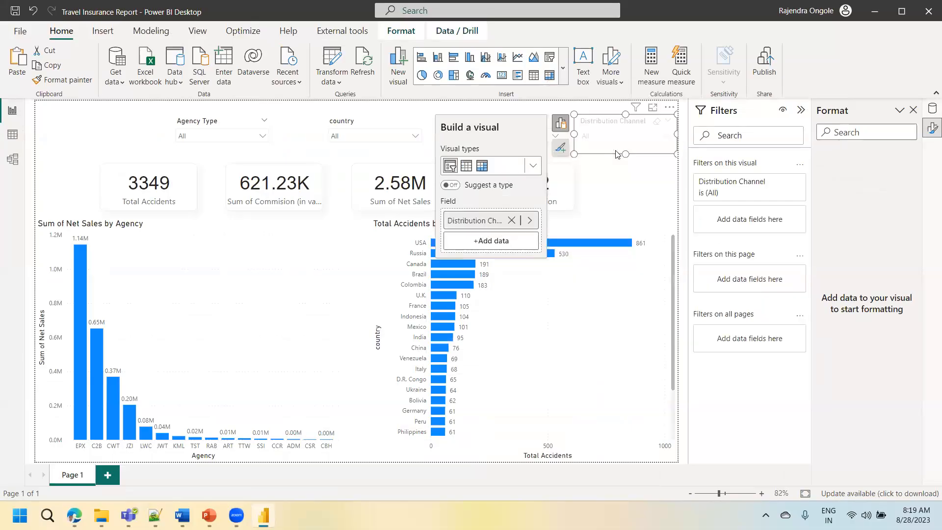
click(90, 148)
click(211, 124)
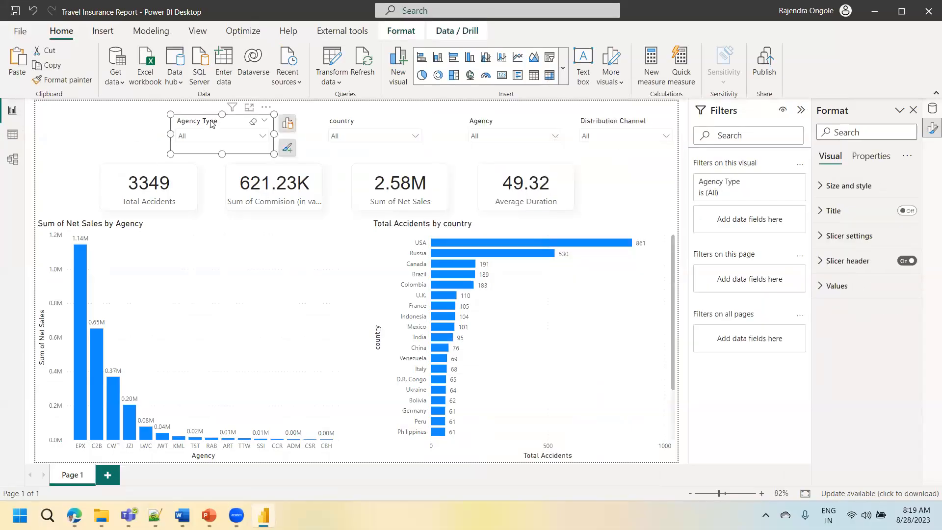
- Format-paint the Total Accidents card styling onto the Agency Type slicer
click(184, 181)
click(74, 80)
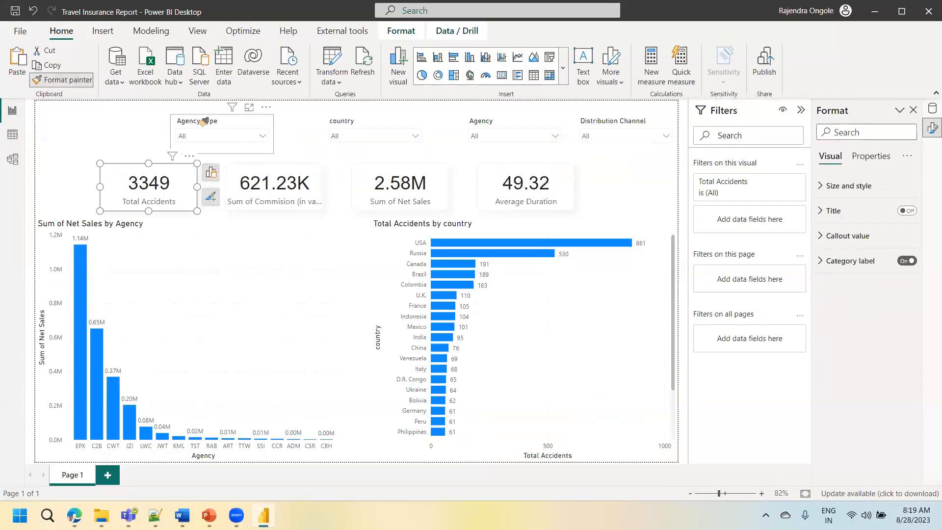
click(206, 122)
click(118, 145)
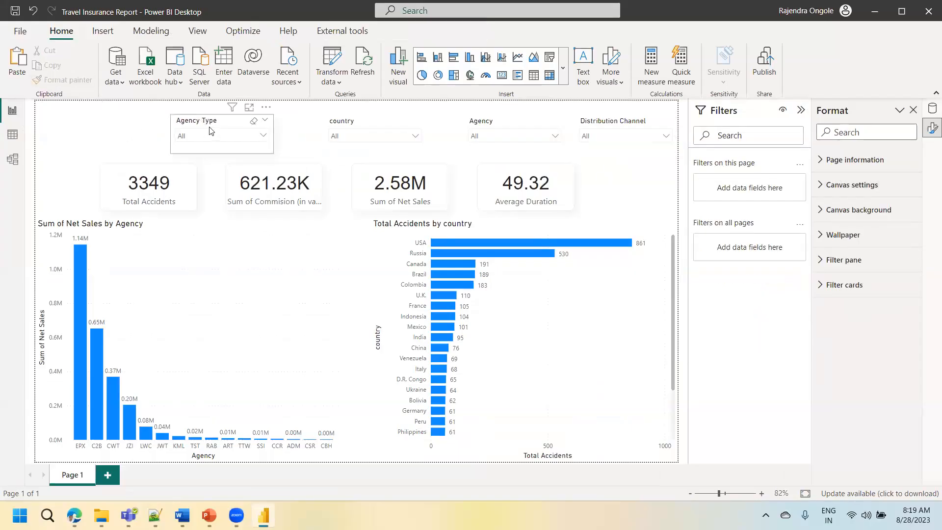
click(265, 130)
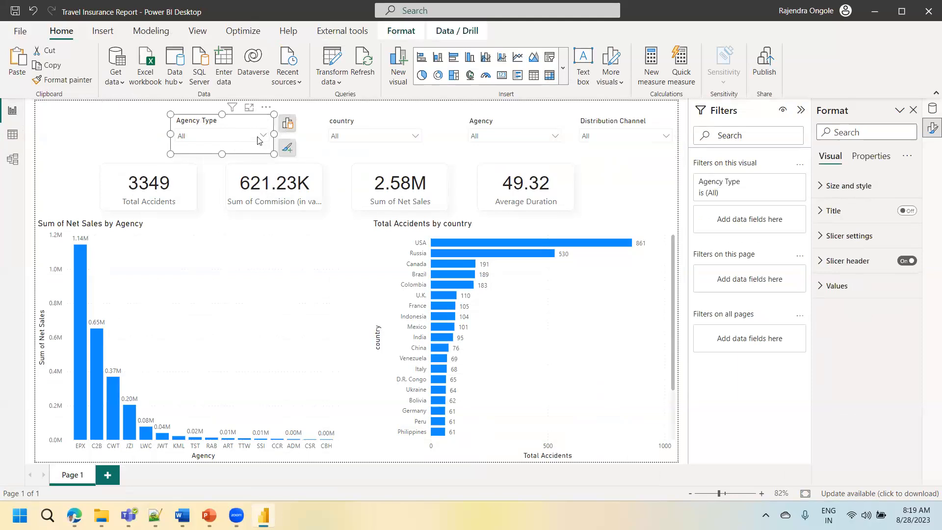
- Format-paint the card styling onto the country, Agency and Distribution Channel slicers
click(166, 186)
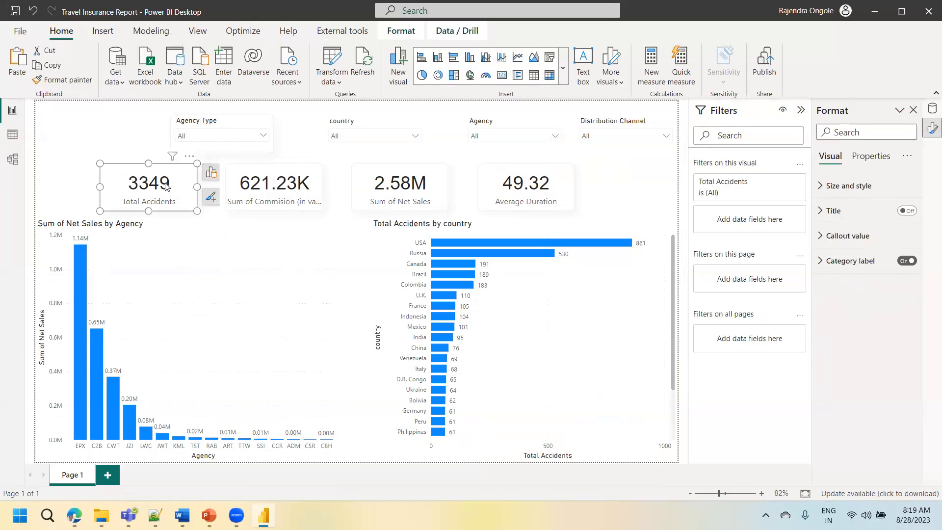
click(66, 80)
click(354, 139)
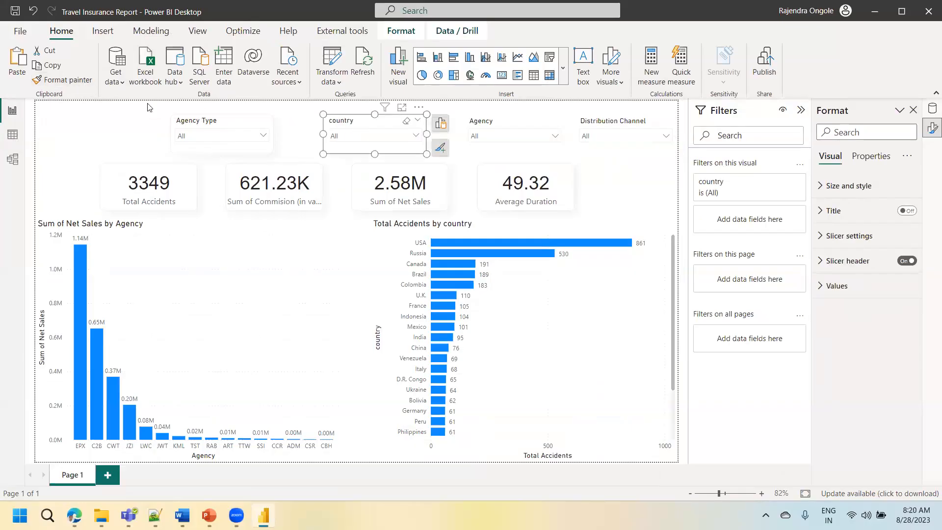
click(68, 81)
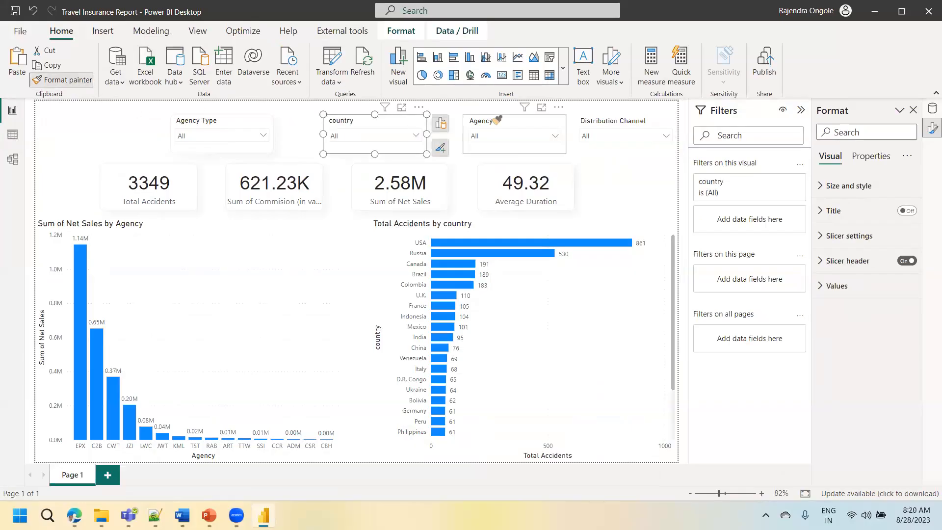
click(491, 129)
click(66, 80)
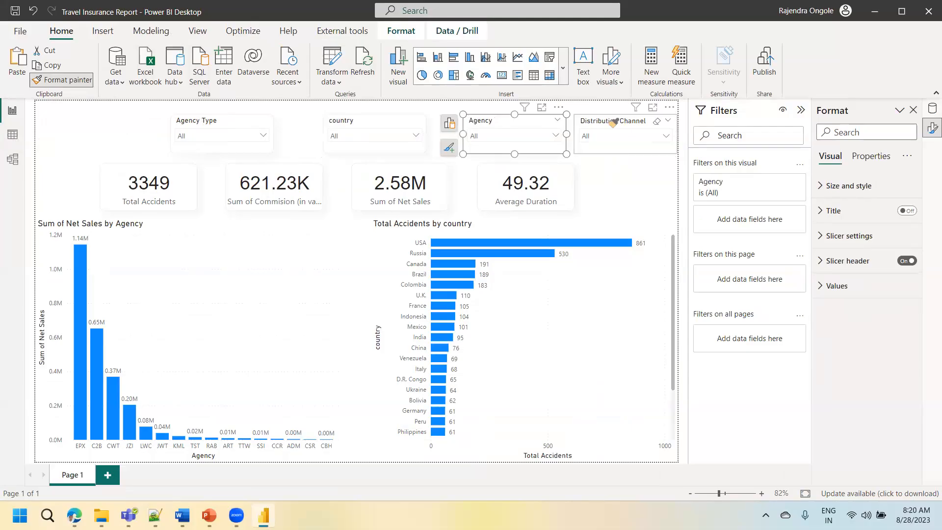
click(621, 137)
- Select all four slicers together
click(234, 126)
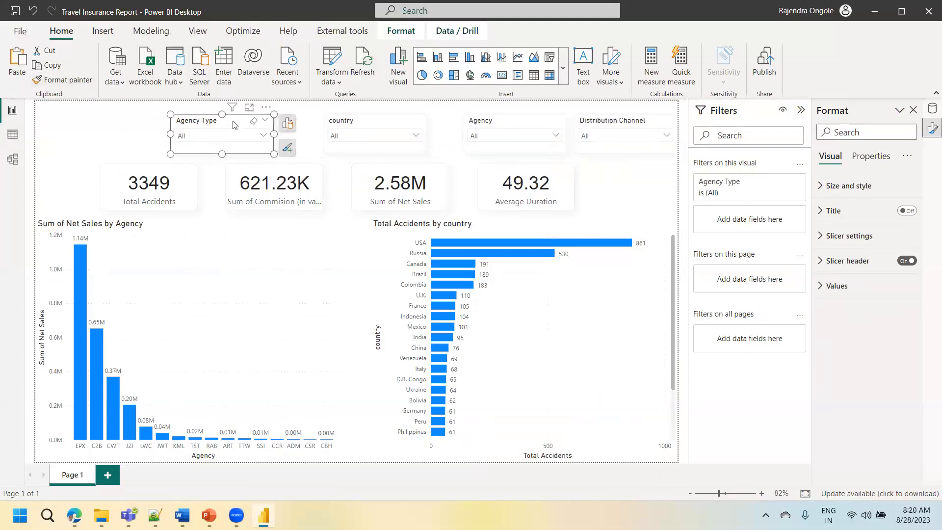
ctrl+click(354, 128)
ctrl+click(495, 126)
ctrl+click(596, 127)
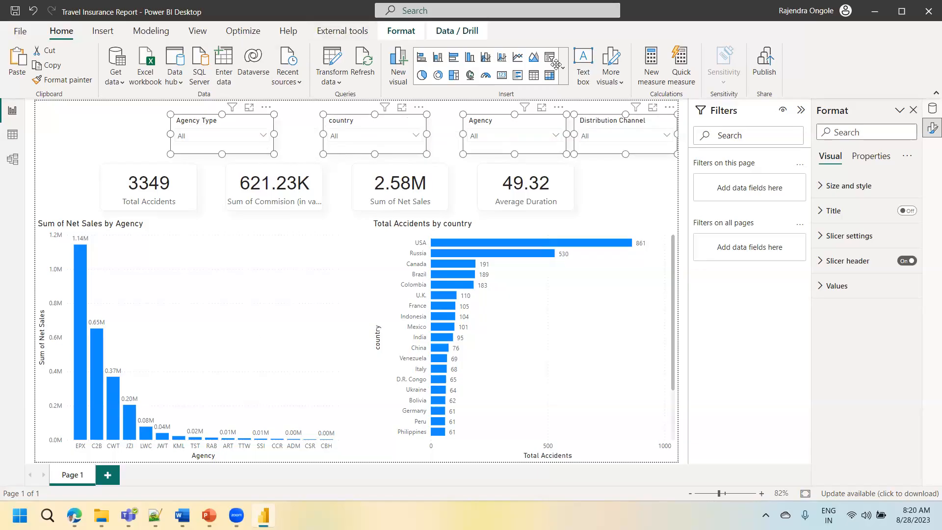
- Distribute the four selected slicers evenly horizontally
click(417, 30)
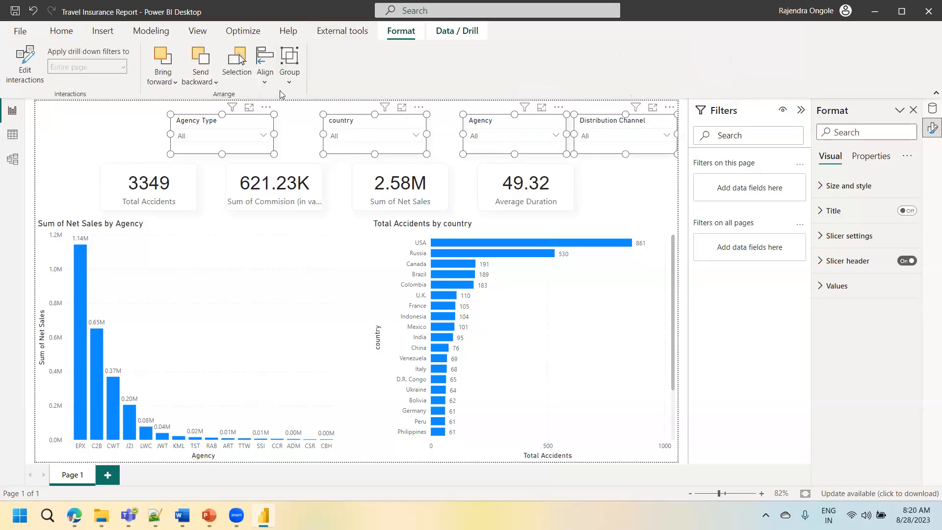
click(264, 73)
click(308, 229)
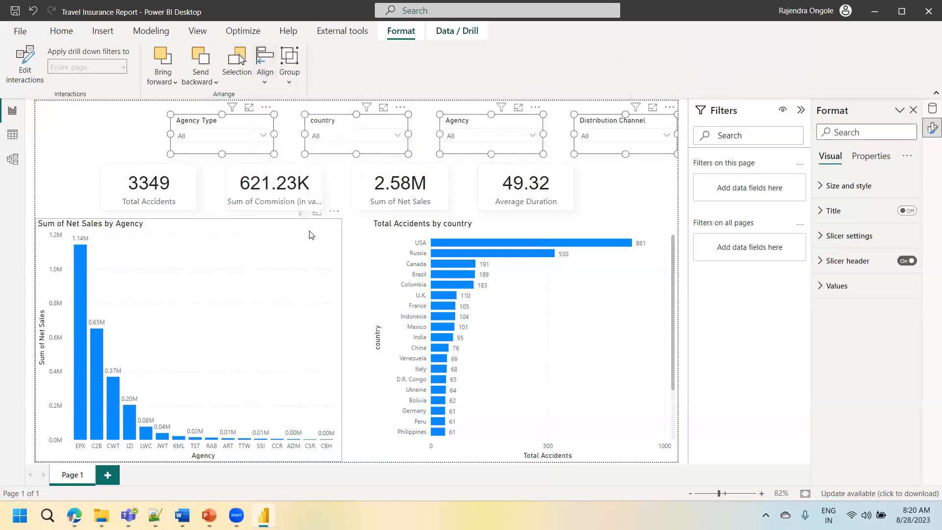
click(86, 149)
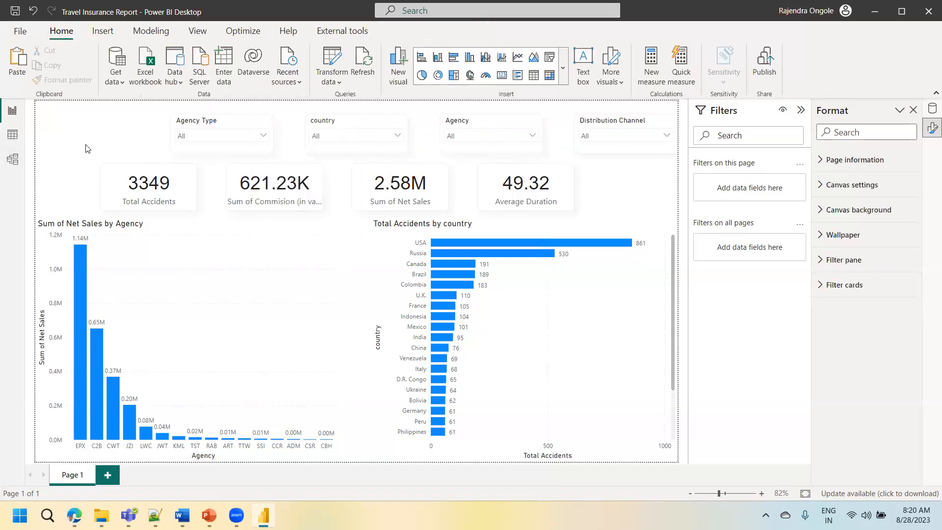
- Test the slicers with Online, Argentina and Travel Agency filters, clearing each afterward
click(610, 140)
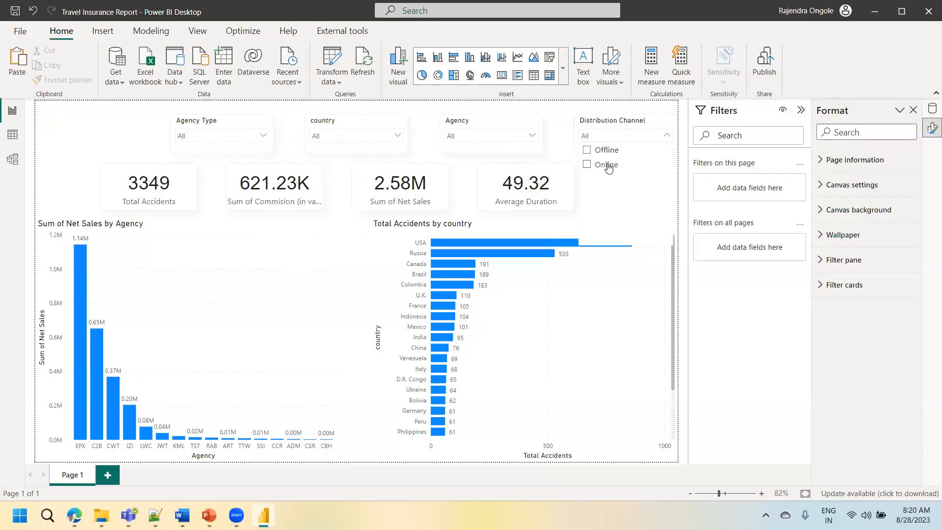
click(607, 165)
click(607, 165)
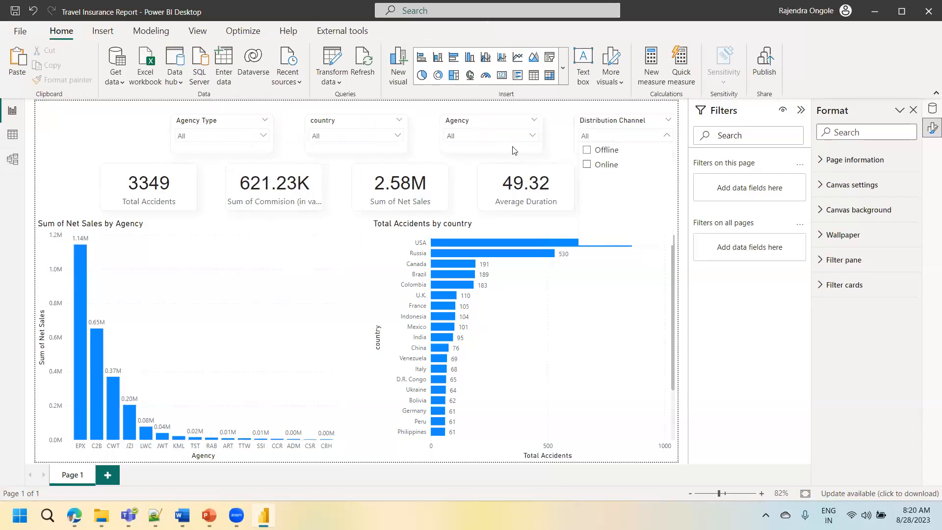
click(464, 137)
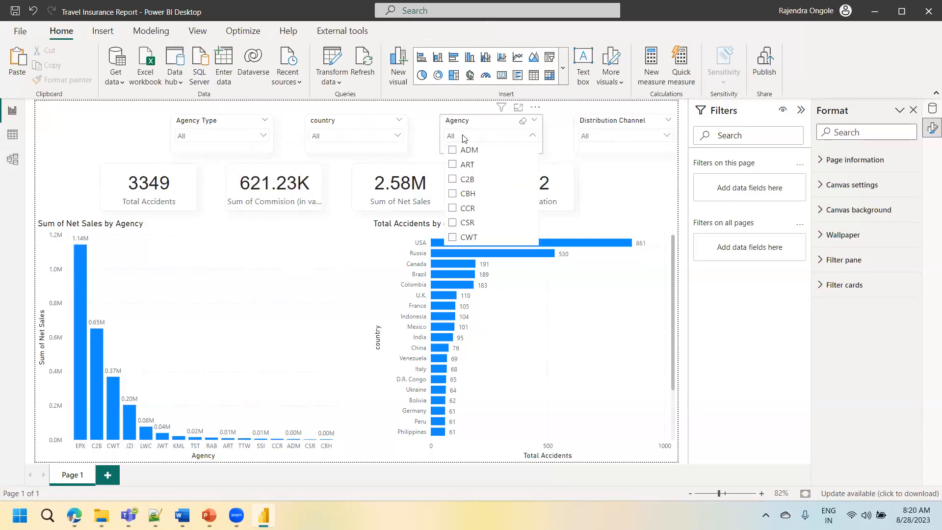
click(342, 136)
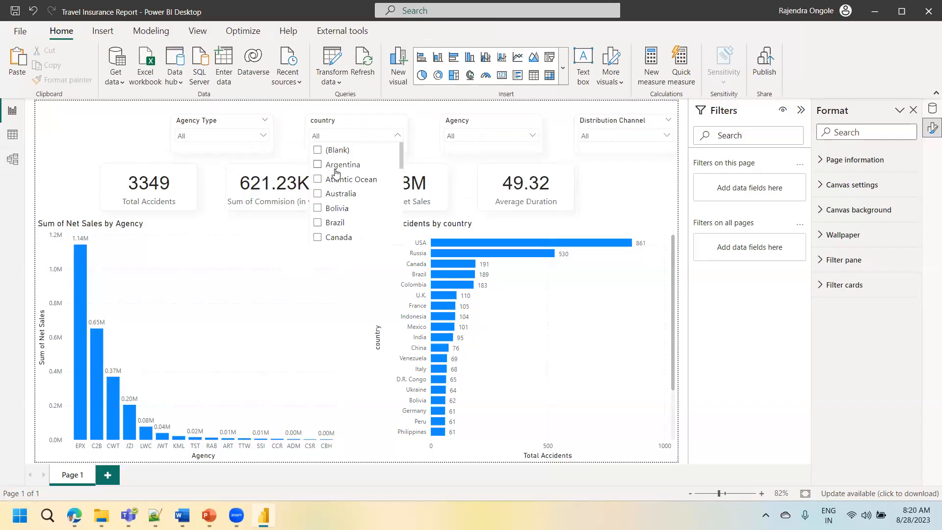
click(336, 167)
click(336, 166)
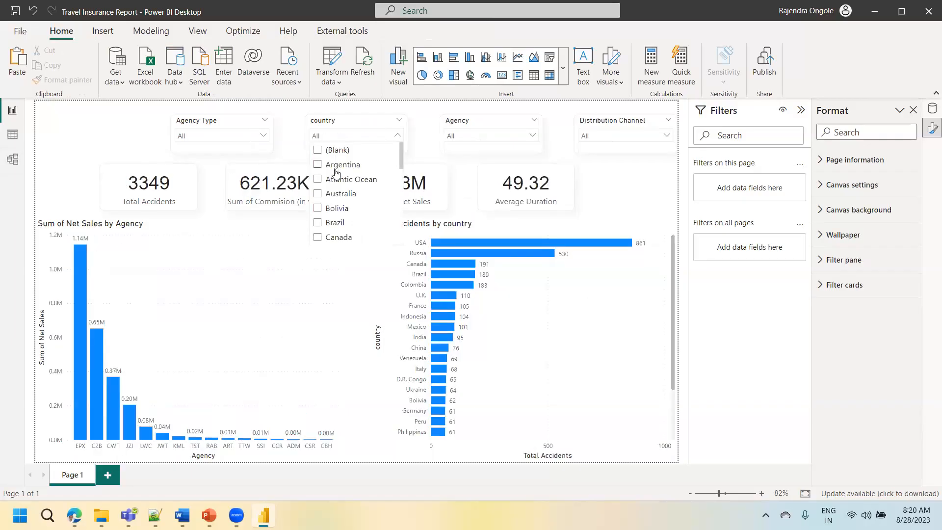
click(204, 141)
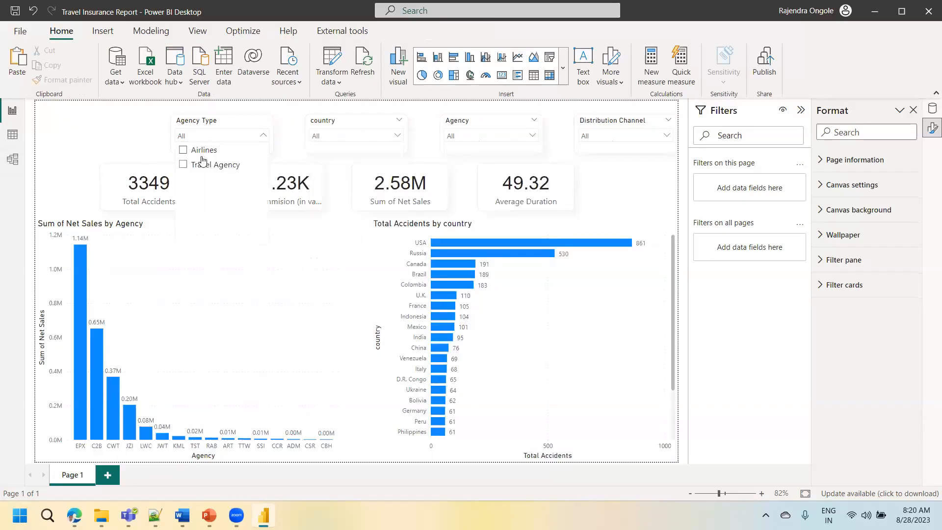
click(202, 160)
click(202, 160)
click(89, 127)
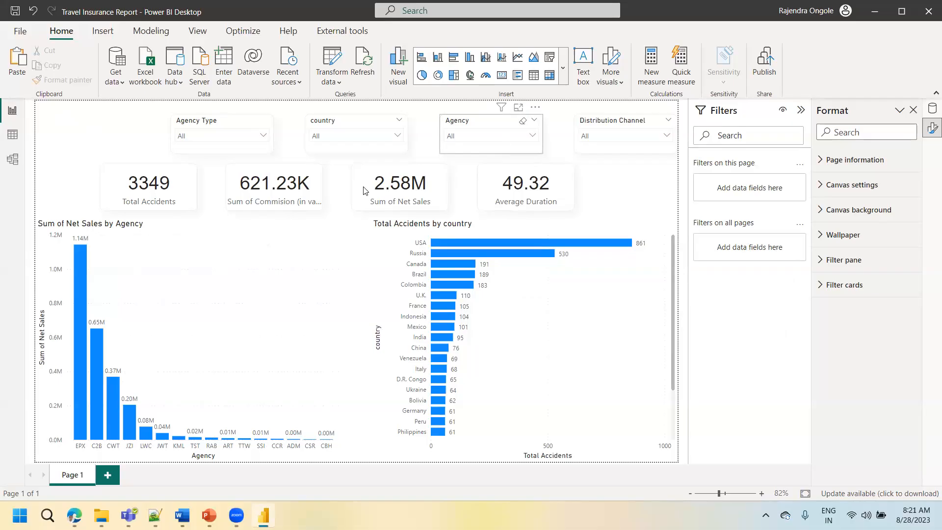
click(12, 136)
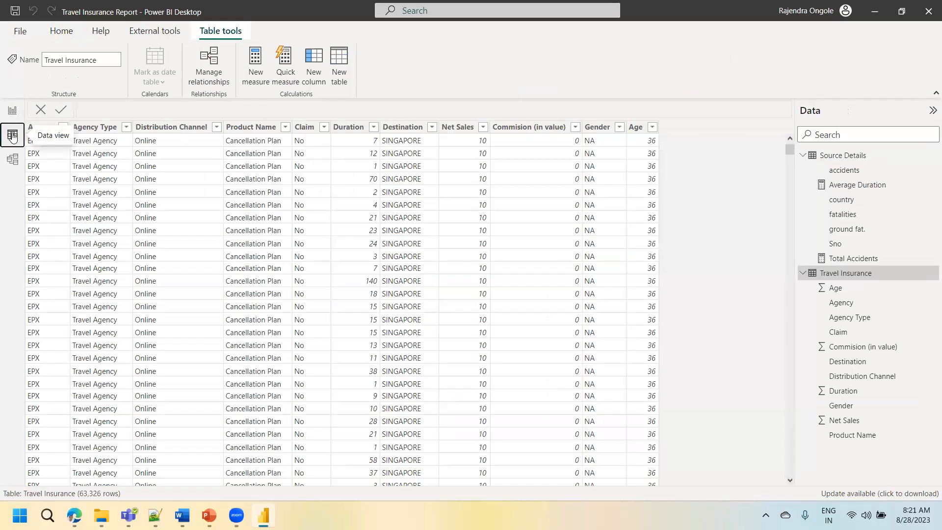
click(10, 113)
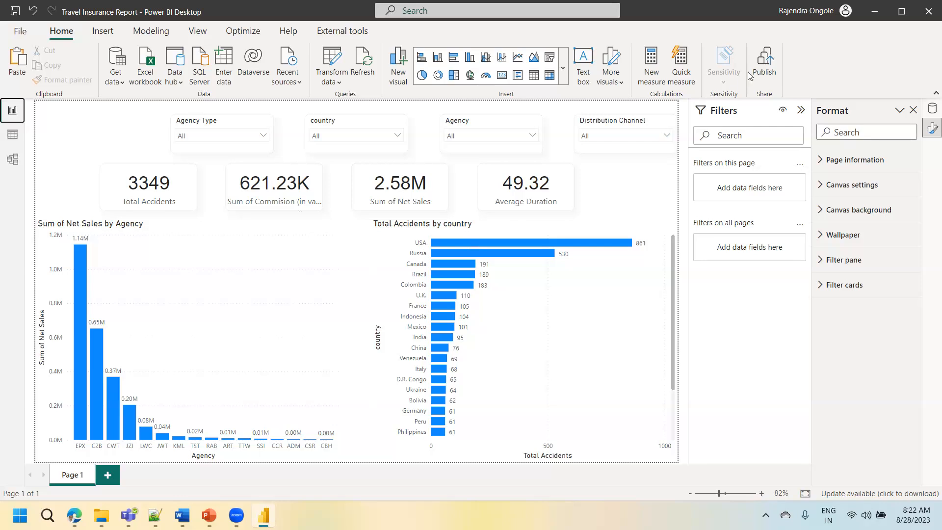
- Publish Travel Insurance Report.pbix to the Synapseanalytics workspace and bring up Edge's taskbar menu
click(764, 74)
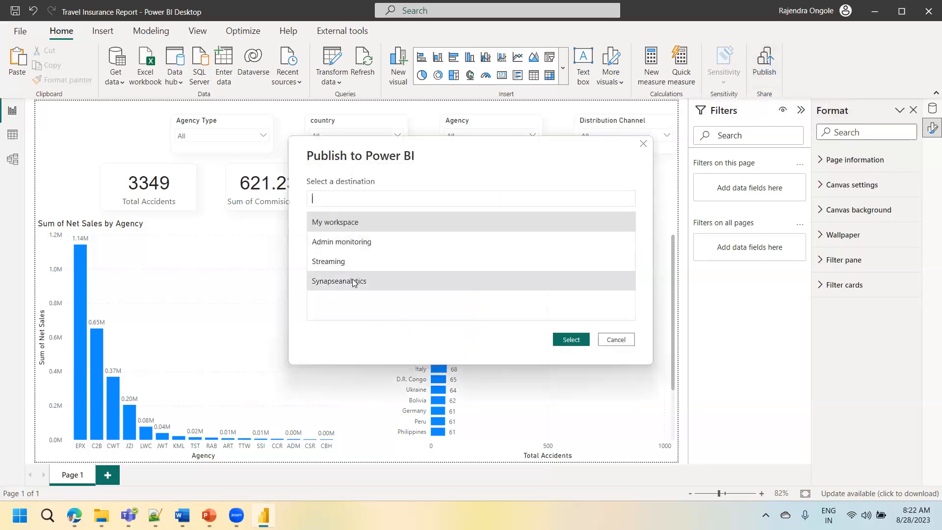
click(353, 282)
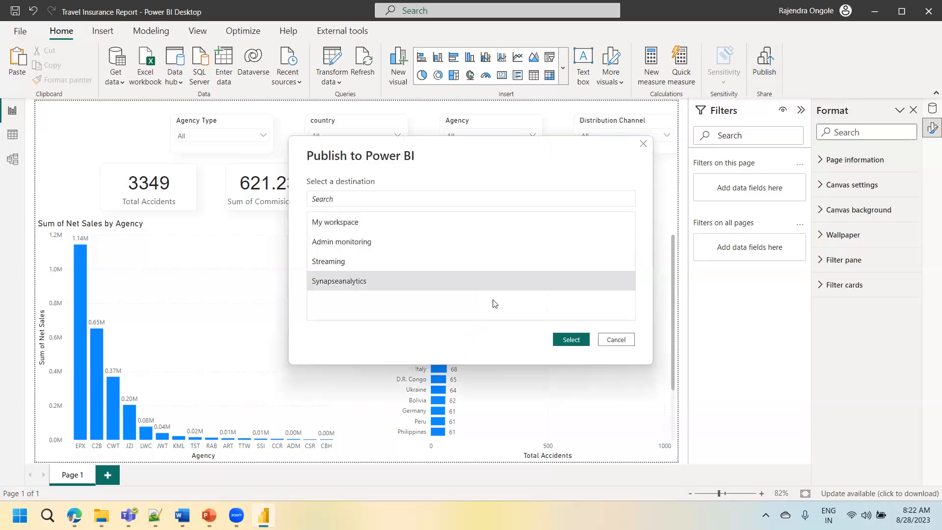
click(567, 344)
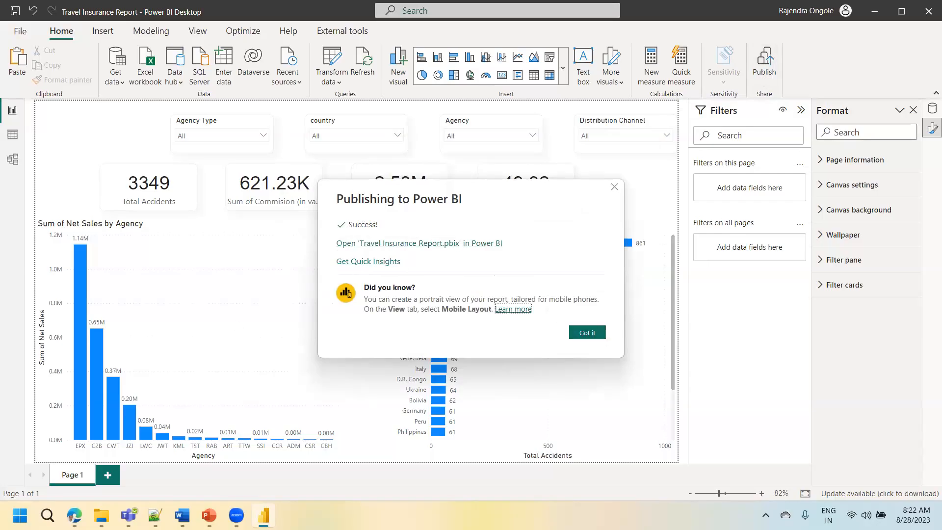
mouse_move(75, 515)
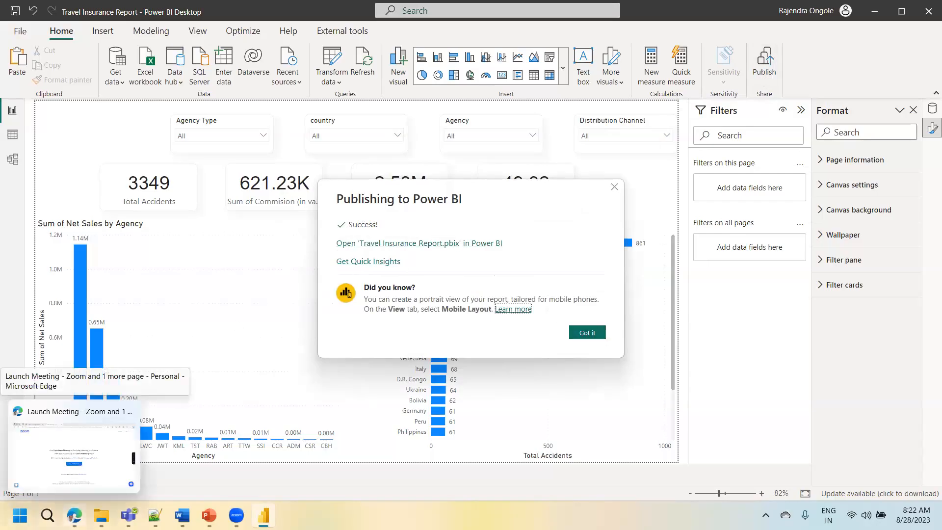
right_click(74, 516)
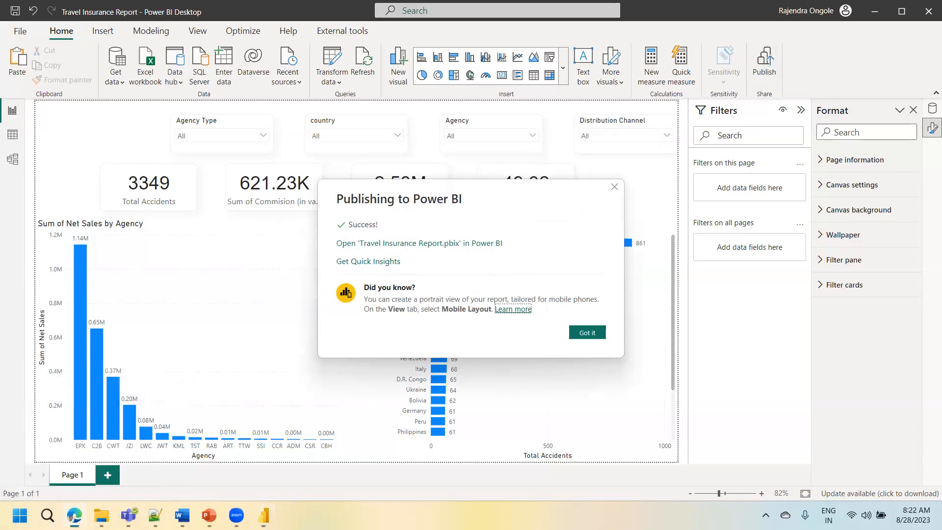
- Open a new InPrivate Edge window and go to app.powerbi.com
click(80, 424)
text(app)
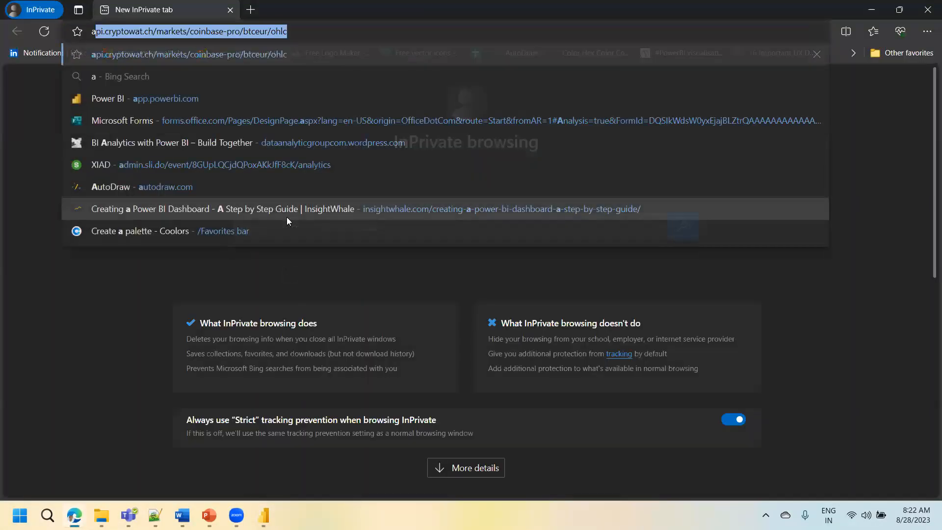
key(Return)
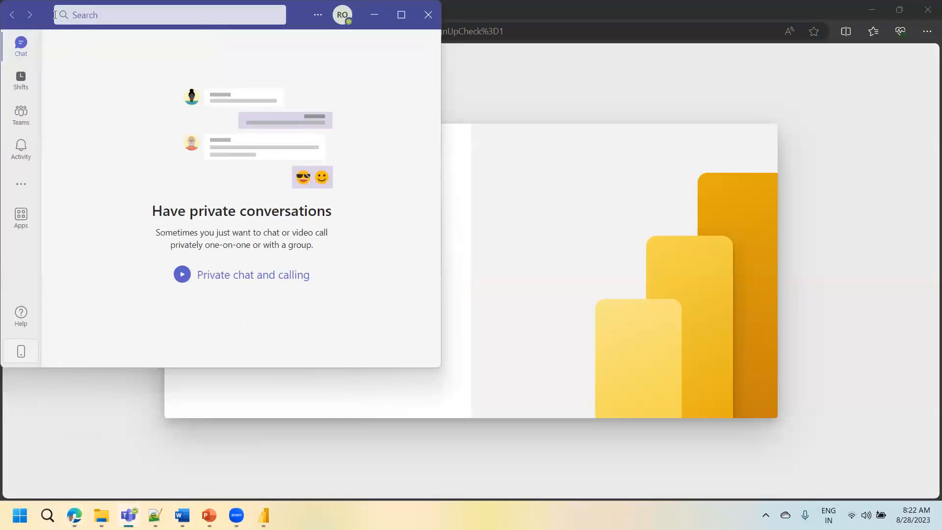
- Copy the account e-mail address from the chat app's profile menu
click(54, 15)
click(39, 18)
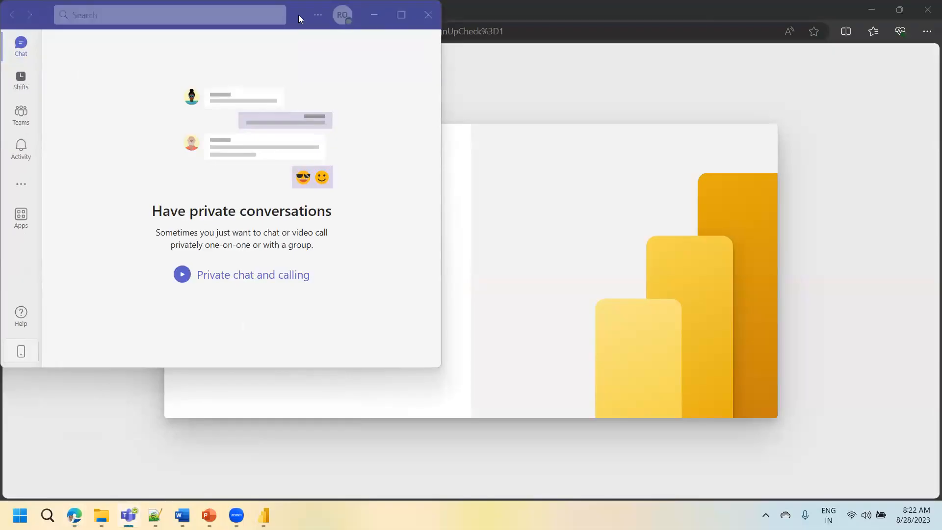
drag(301, 16, 436, 172)
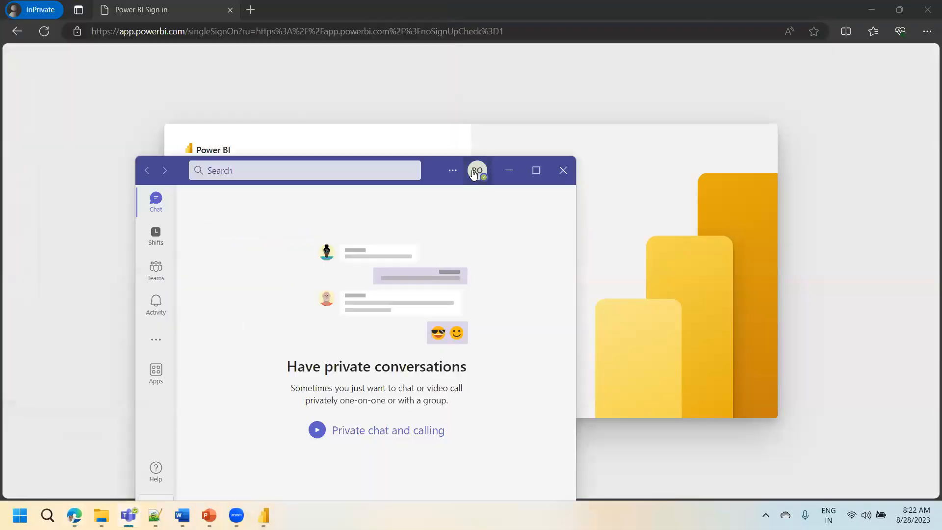
click(477, 172)
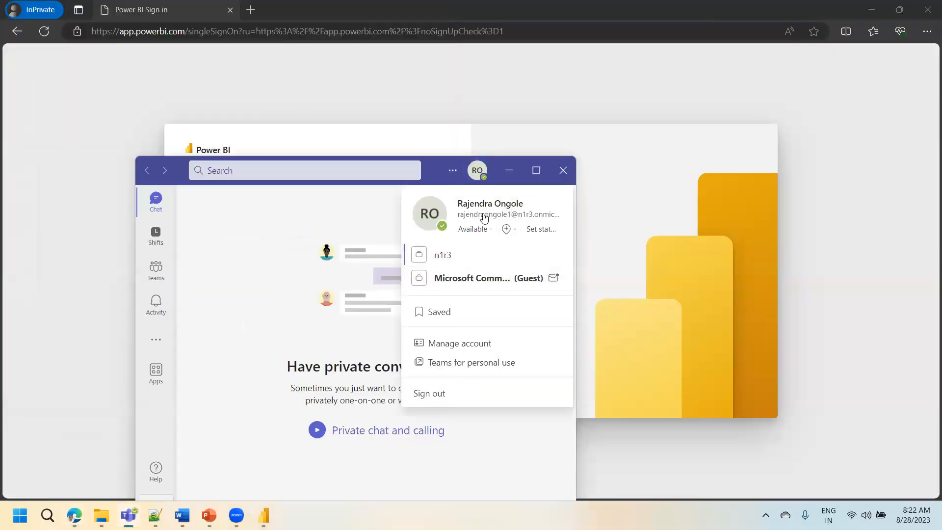
mouse_move(484, 215)
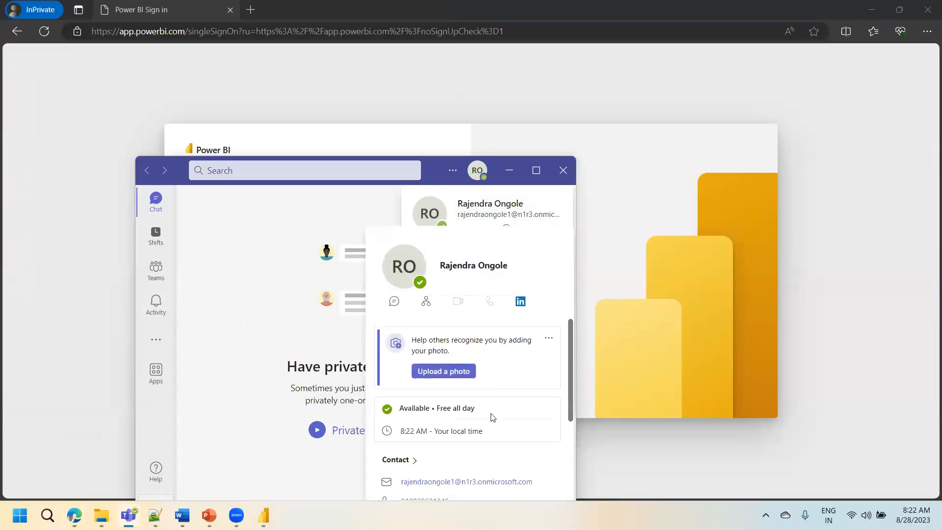
click(548, 481)
- Sign in to Power BI with the pasted account e-mail and the account password
click(857, 313)
click(293, 245)
key(ctrl+v)
key(Return)
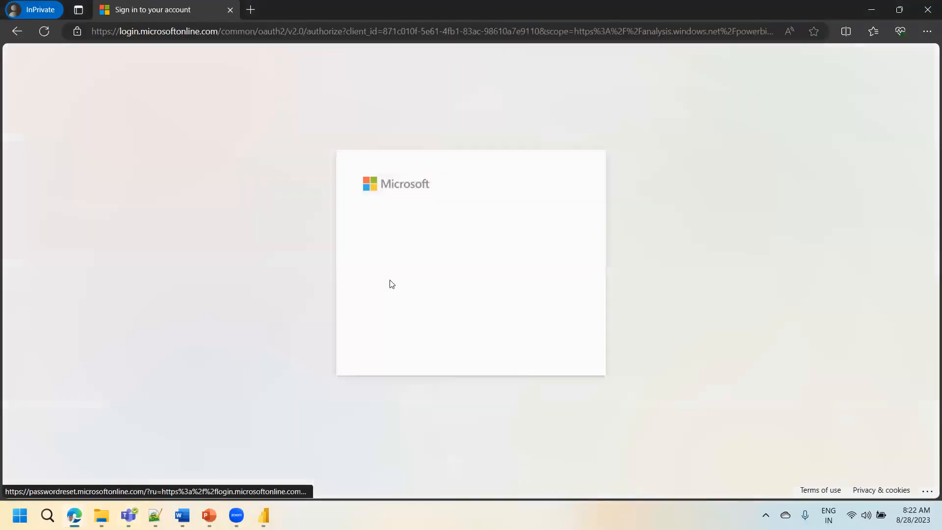
click(417, 264)
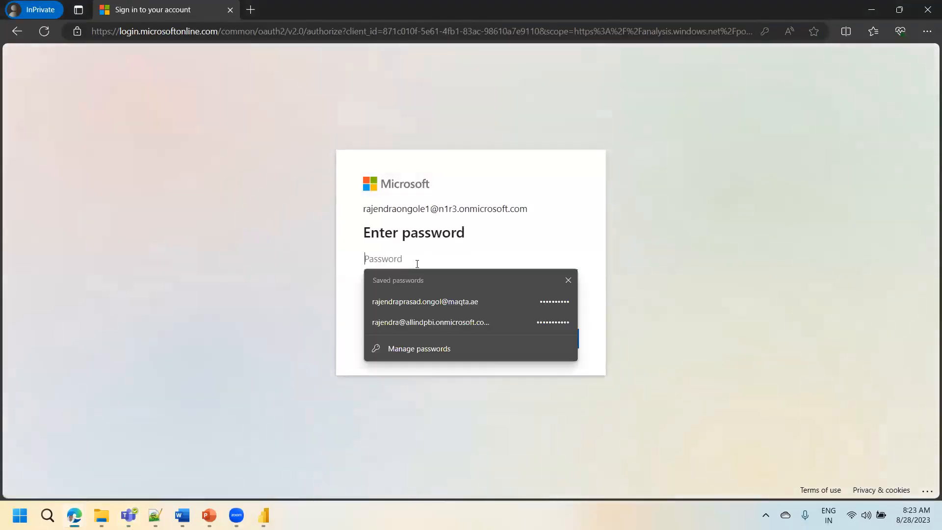
text(********)
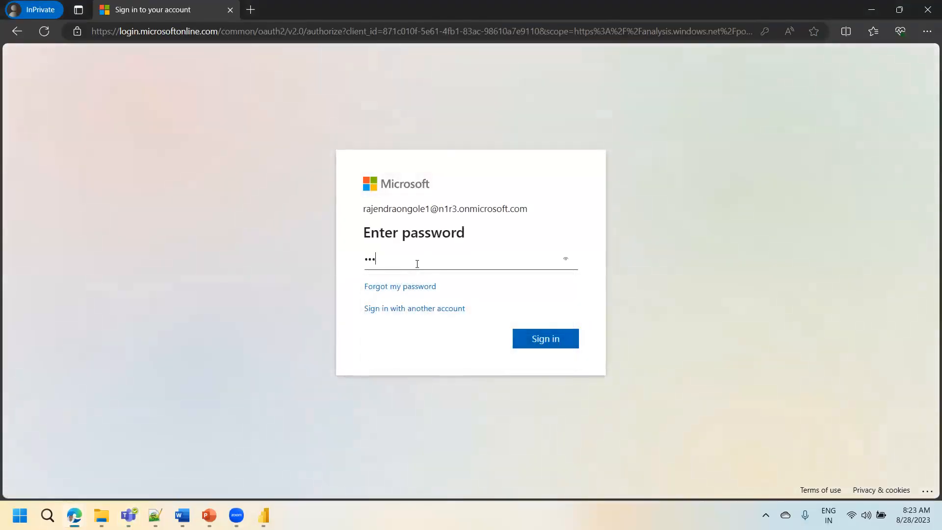
key(Return)
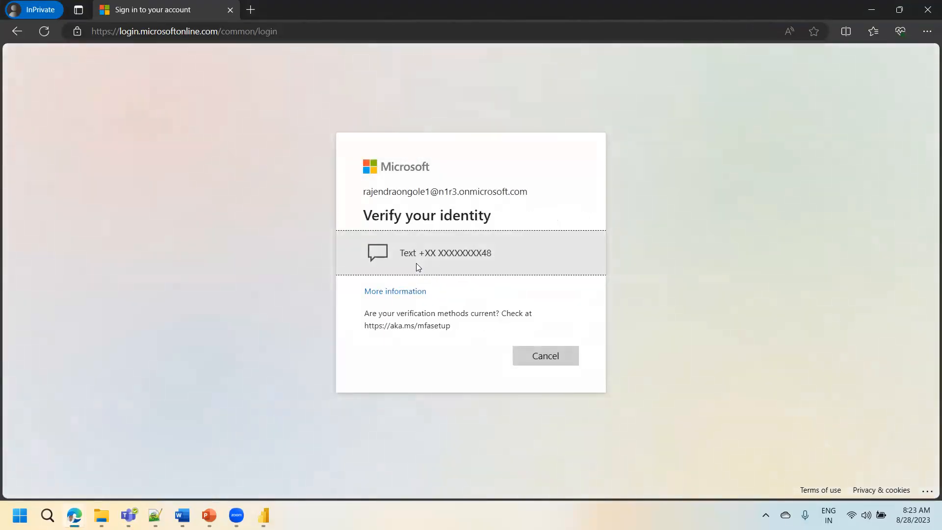
- Verify the sign-in with the texted code and choose to stay signed in
click(464, 246)
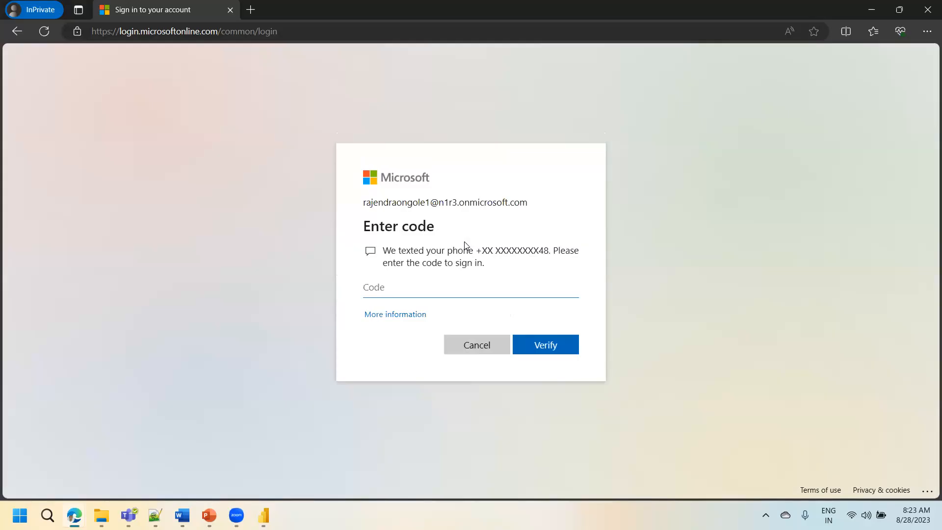
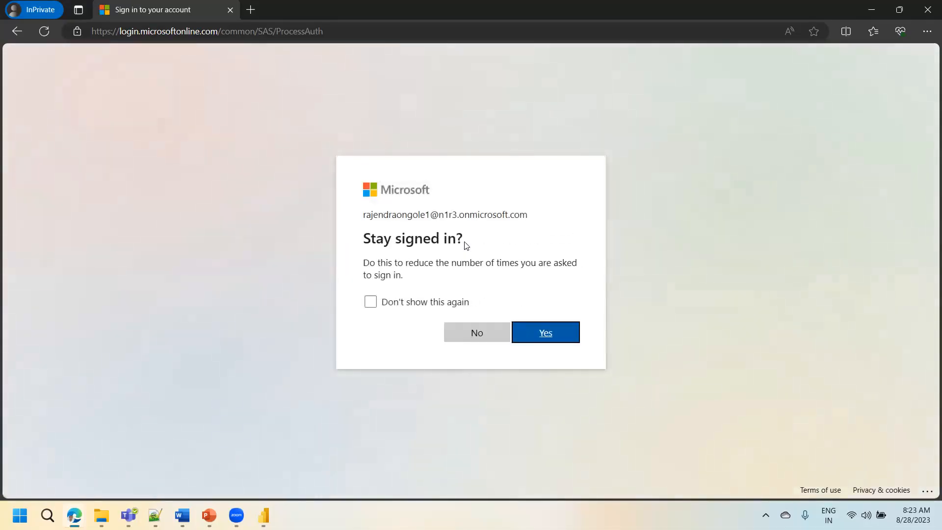
click(545, 331)
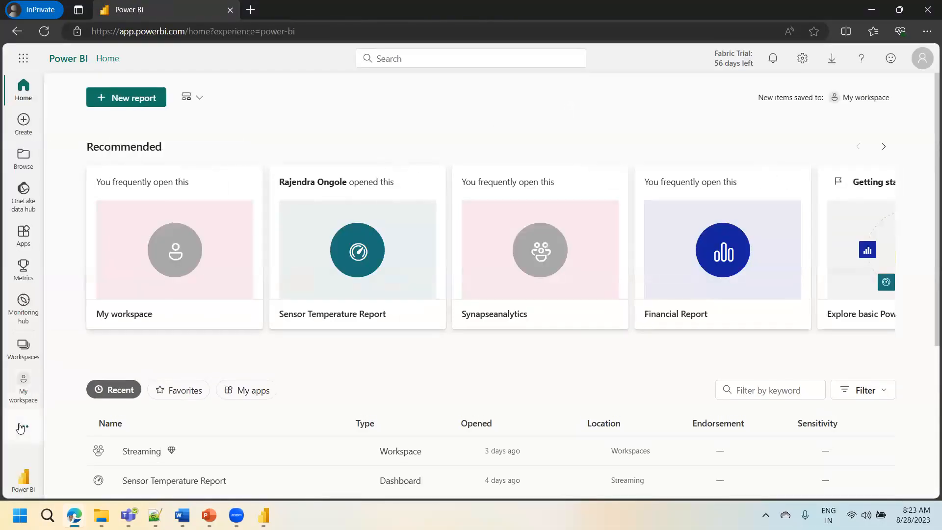
- Go to Workspaces, enter Synapseanalytics and open the Travel Insurance Report
click(22, 358)
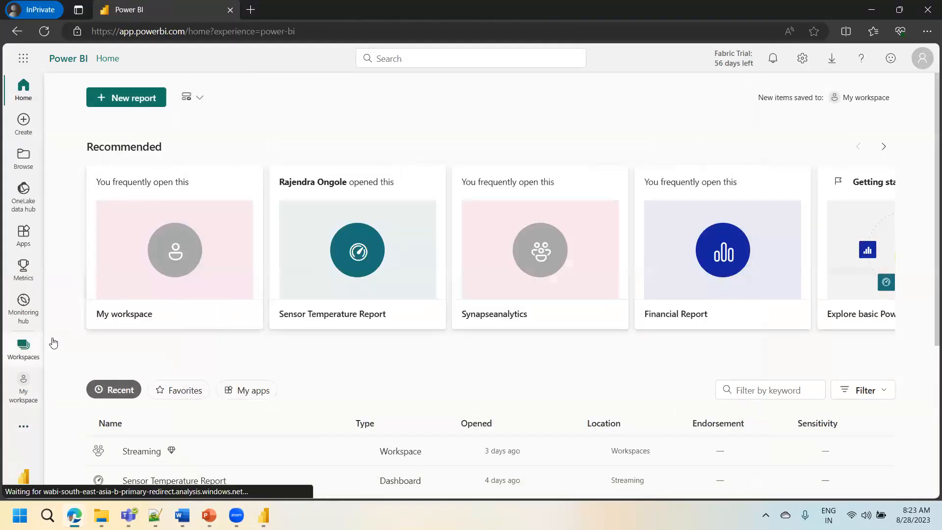
click(19, 352)
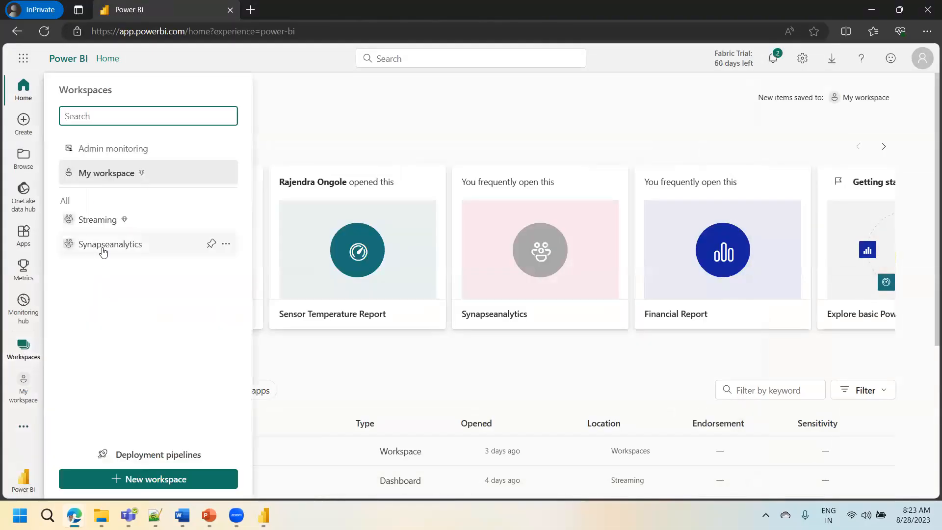
click(103, 245)
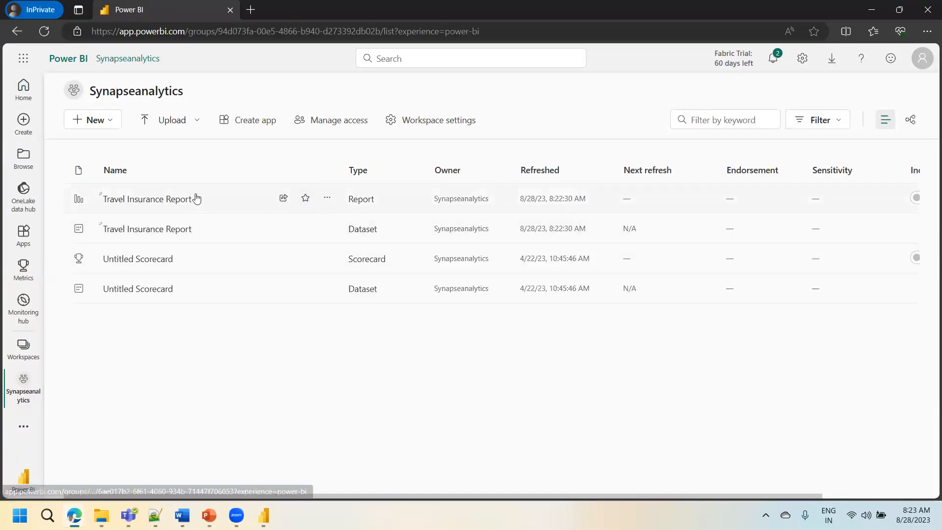
click(167, 200)
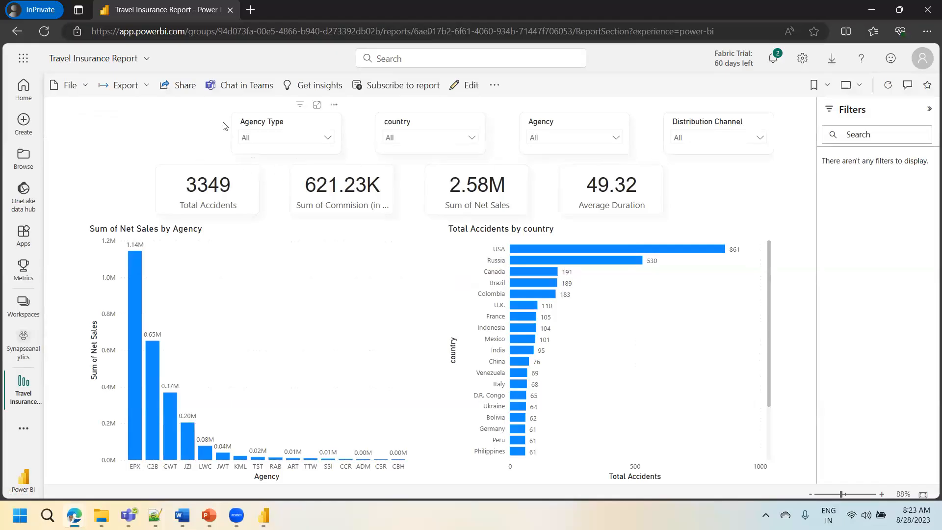
- Share the Travel Insurance Report link with a colleague, then switch to the PowerPoint deck
click(177, 92)
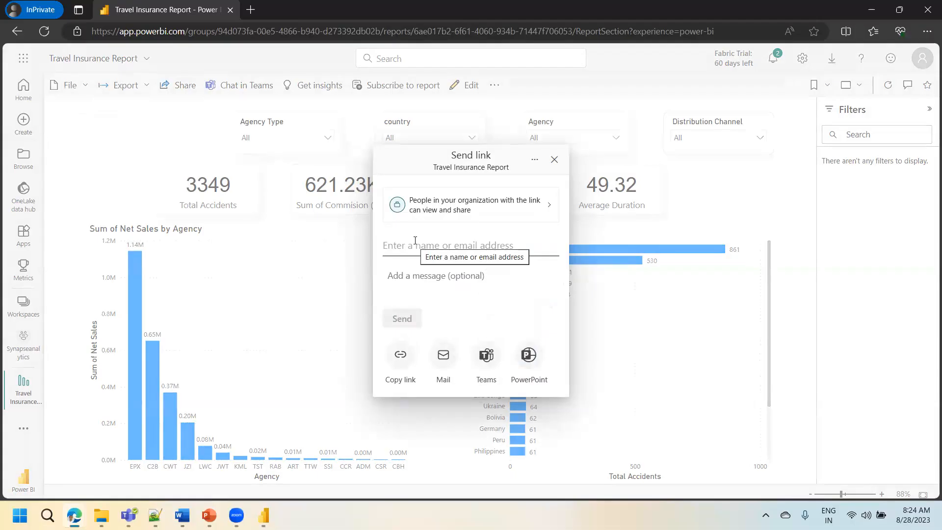
click(415, 240)
text(michael)
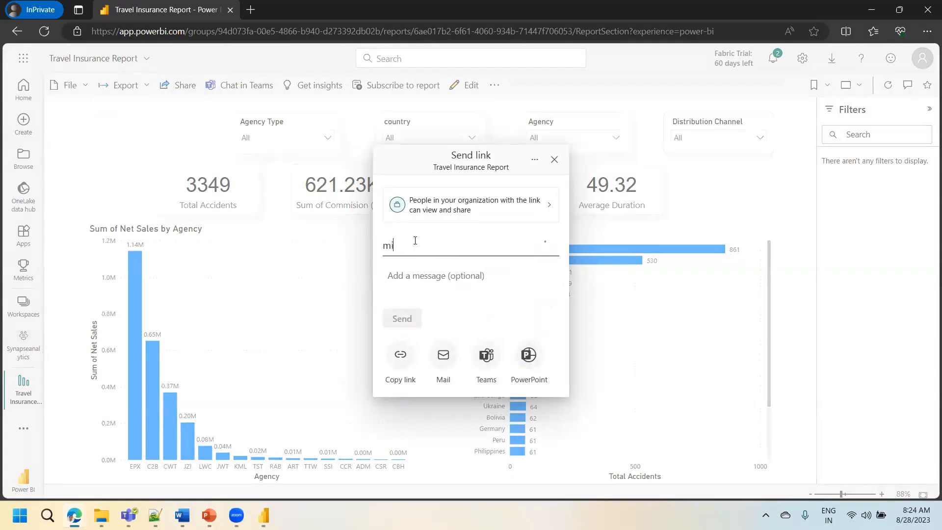
click(439, 263)
click(411, 328)
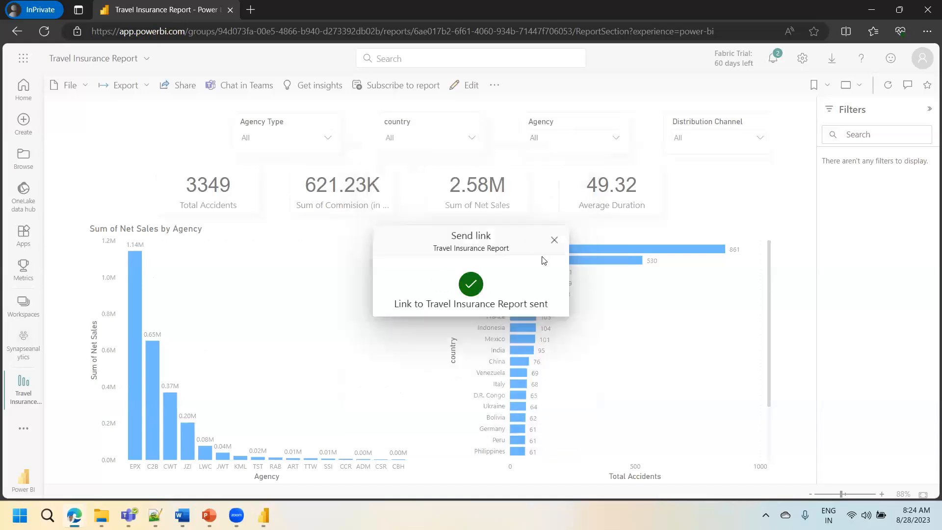
click(554, 239)
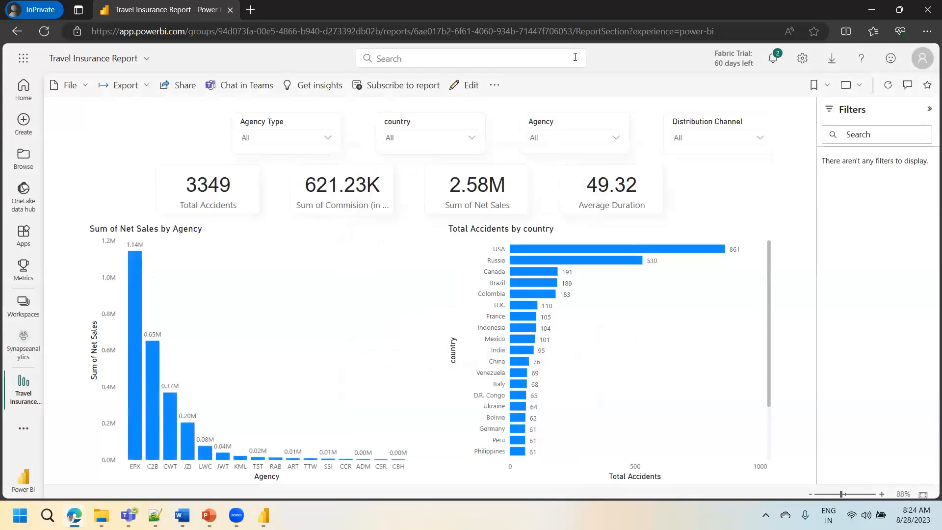
click(209, 515)
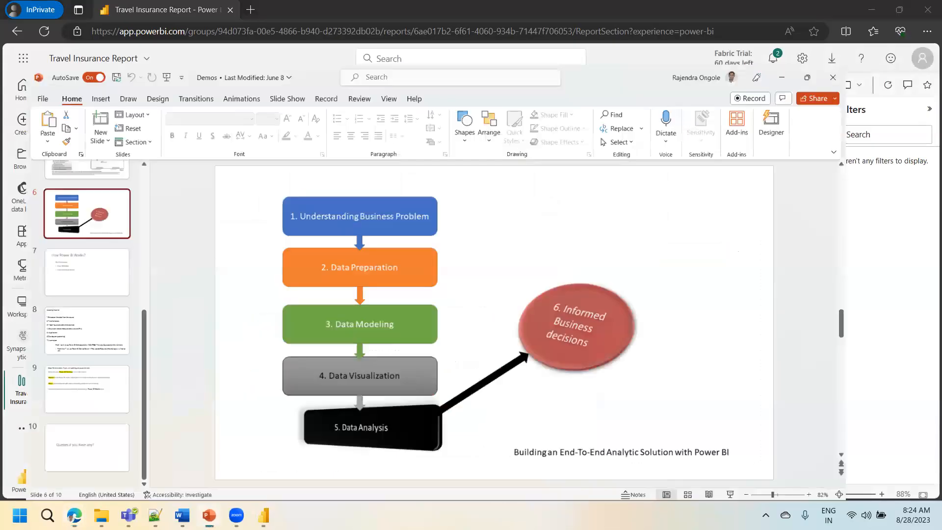